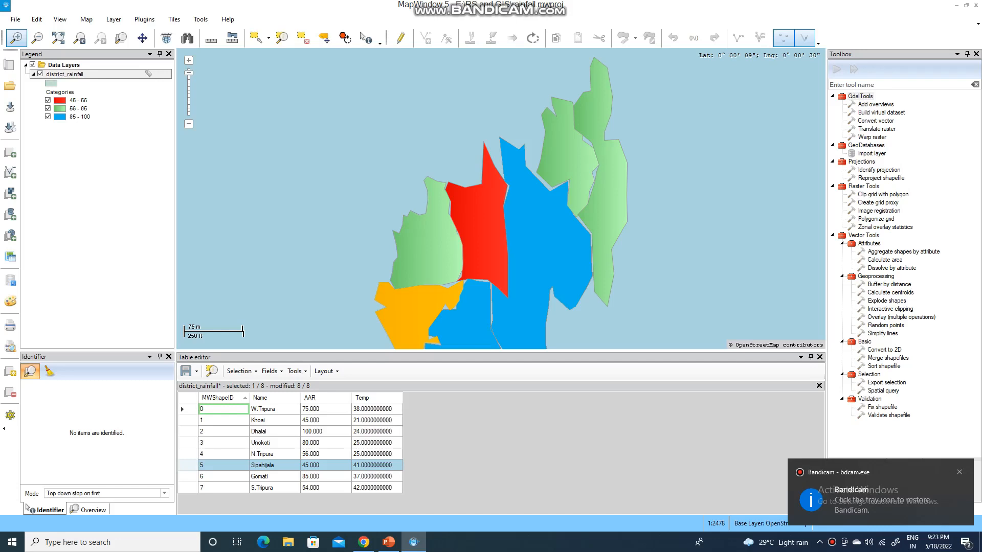
Leave the rainfall project, open Paint with a blank canvas and choose the Pencil tool
click(956, 5)
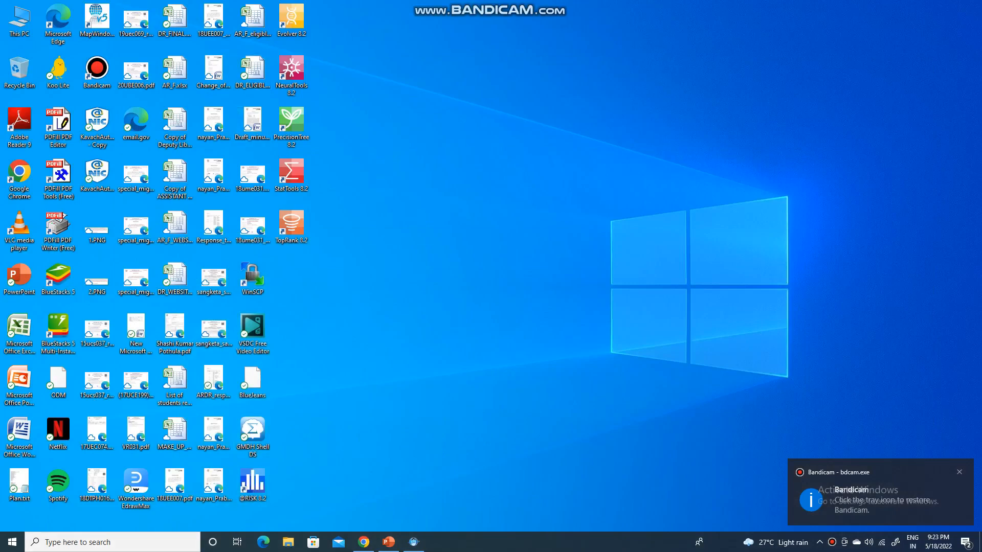
key(super+s)
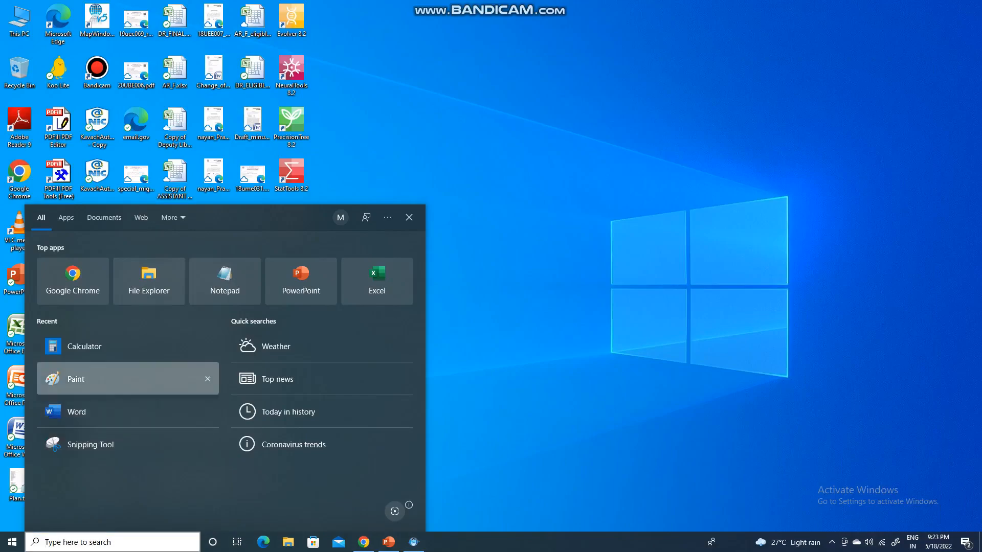
click(77, 379)
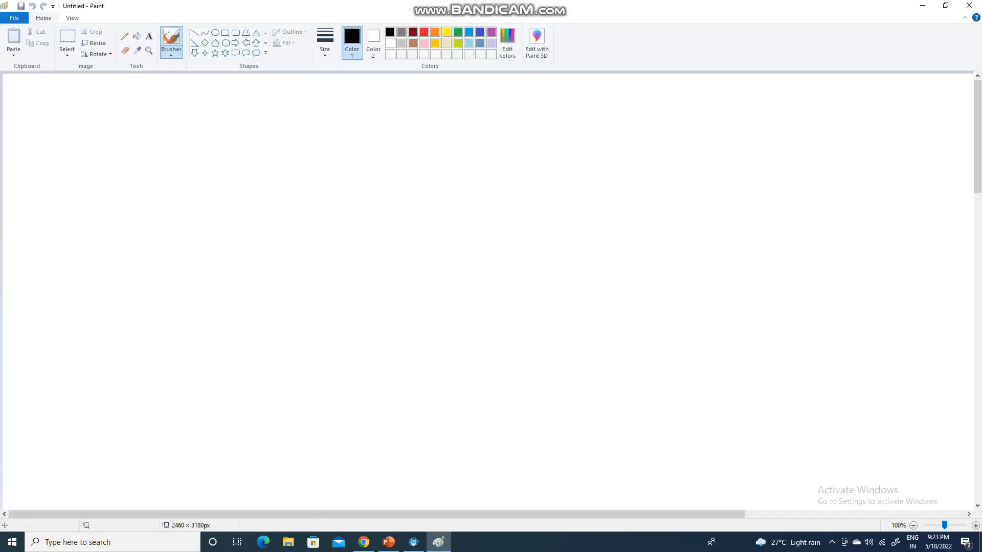
click(125, 35)
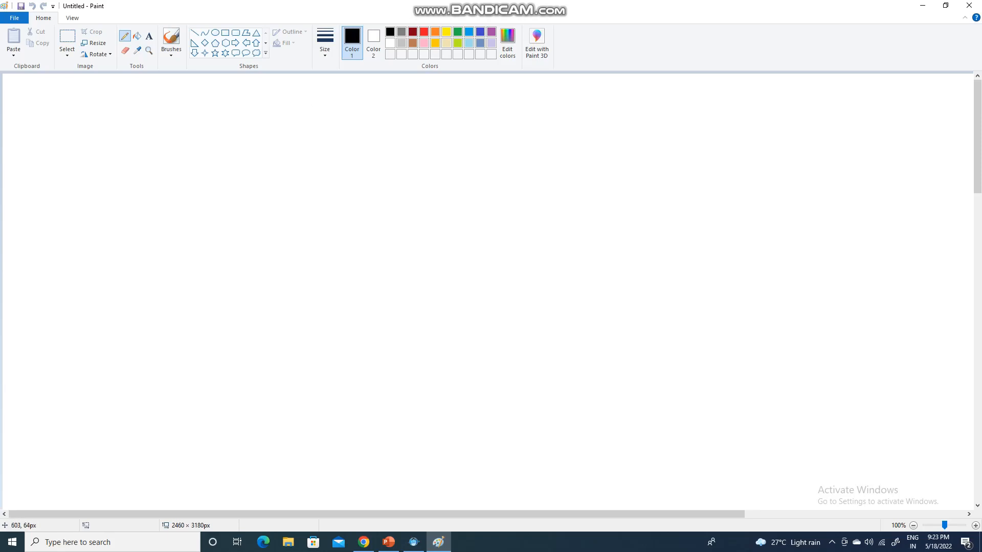
Handwrite the numbered heading "1) Project Coordinate System" in black across the upper middle of the canvas
drag(311, 107, 304, 132)
mouse_move(310, 107)
mouse_down()
mouse_move(309, 155)
mouse_move(312, 127)
mouse_move(343, 125)
mouse_move(338, 142)
mouse_move(366, 124)
mouse_up()
drag(365, 97, 368, 124)
drag(360, 108, 377, 101)
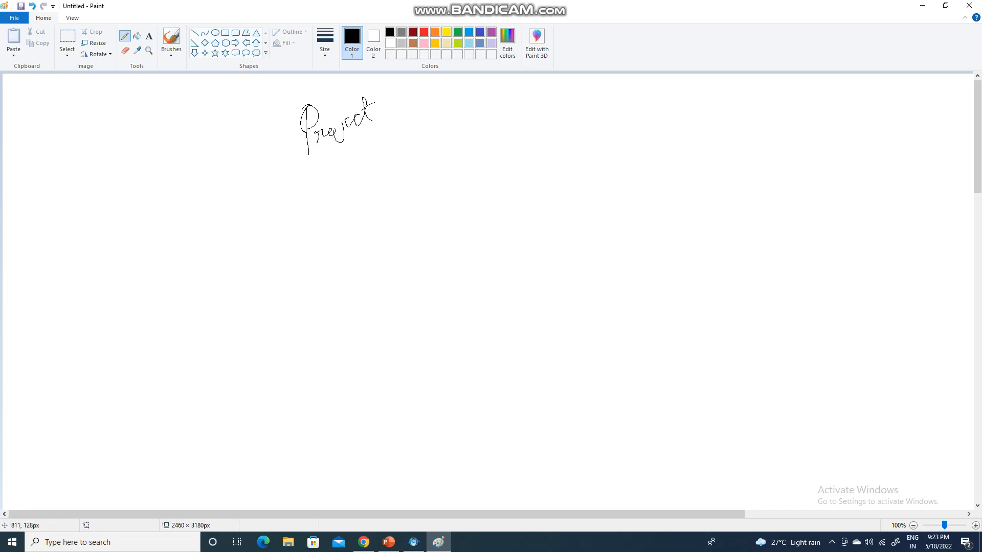
mouse_move(386, 141)
mouse_down()
mouse_move(391, 159)
mouse_move(465, 127)
mouse_move(476, 102)
mouse_move(498, 115)
mouse_up()
mouse_move(522, 84)
mouse_down()
mouse_move(530, 104)
mouse_move(566, 100)
mouse_move(581, 81)
mouse_move(630, 87)
mouse_up()
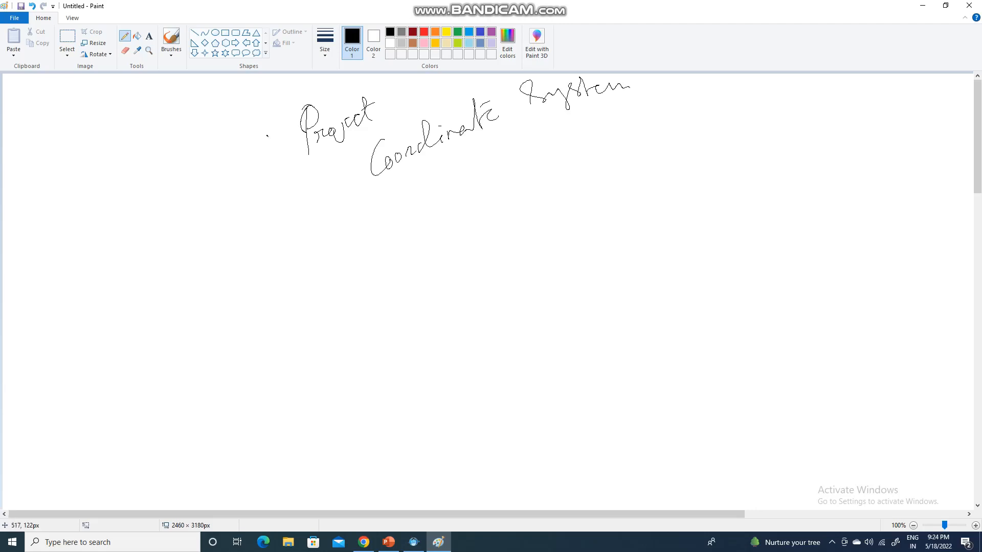
drag(267, 137, 271, 150)
drag(281, 132, 279, 171)
Handwrite "2) Create shapefiles" under the first heading and branch an arrow from it to "Point"
mouse_move(297, 233)
mouse_down()
mouse_move(317, 239)
mouse_move(320, 265)
mouse_up()
mouse_move(369, 204)
mouse_down()
mouse_move(377, 219)
mouse_move(407, 212)
mouse_move(419, 207)
mouse_move(416, 193)
mouse_move(531, 154)
mouse_move(549, 120)
mouse_move(568, 139)
mouse_move(616, 118)
mouse_up()
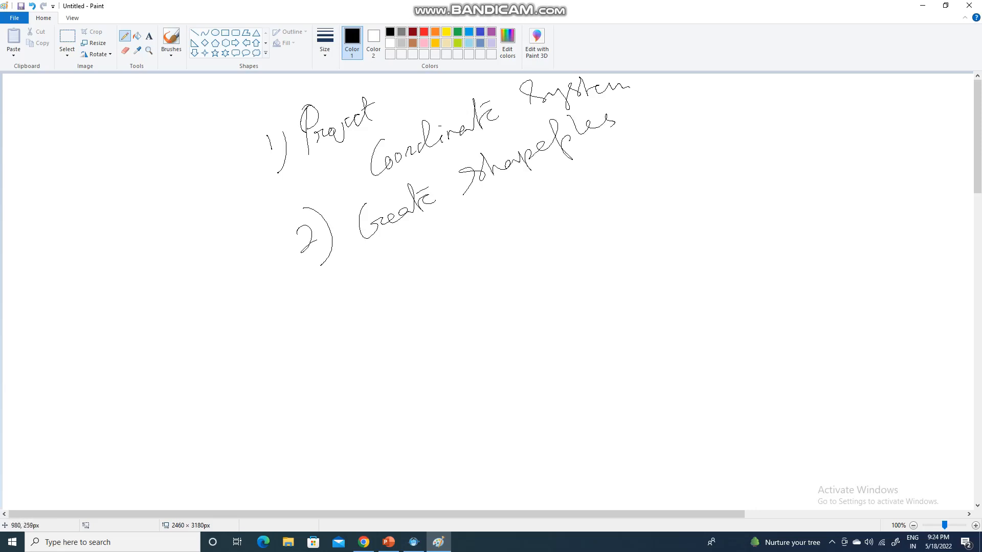
drag(426, 229, 474, 303)
mouse_move(418, 260)
mouse_down()
mouse_move(468, 231)
mouse_move(463, 242)
mouse_up()
mouse_move(490, 204)
mouse_down()
mouse_move(500, 220)
mouse_move(501, 204)
mouse_move(514, 215)
mouse_move(547, 179)
mouse_up()
Add a second arrow under "Point" leading to the handwritten types "Line / Polyline"
mouse_move(447, 297)
mouse_down()
mouse_move(488, 264)
mouse_move(487, 278)
mouse_up()
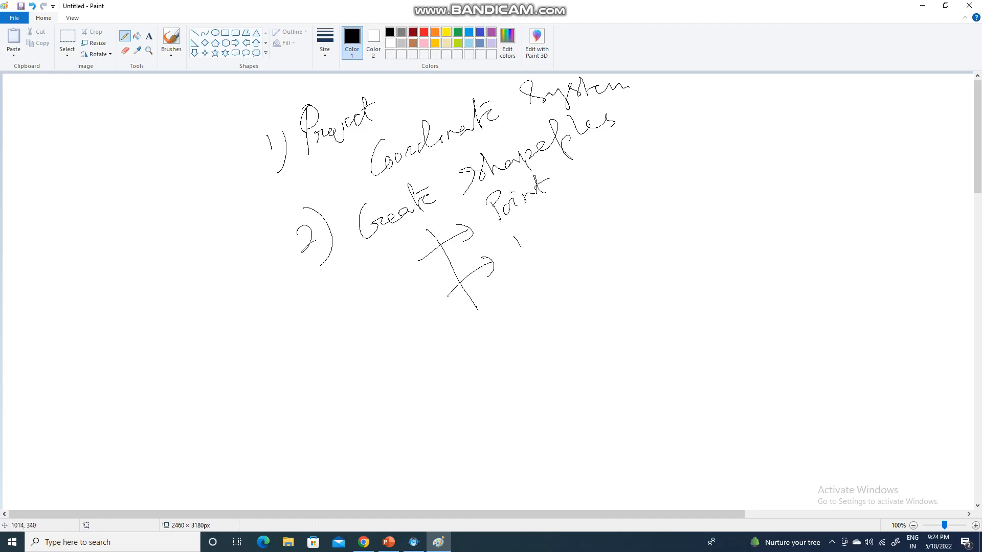
drag(521, 248, 585, 221)
drag(578, 180, 601, 235)
click(607, 189)
drag(609, 174, 615, 204)
mouse_move(610, 179)
mouse_down()
mouse_move(614, 191)
mouse_move(634, 179)
mouse_up()
mouse_move(635, 184)
mouse_down()
mouse_move(646, 166)
mouse_move(659, 197)
mouse_up()
mouse_move(660, 197)
mouse_down()
mouse_move(672, 168)
mouse_move(718, 145)
mouse_up()
Extend the branch line downward and add a third arrow leading to the handwritten type "Polygon"
mouse_move(468, 345)
mouse_down()
mouse_move(532, 305)
mouse_move(518, 334)
mouse_up()
drag(475, 308, 530, 376)
mouse_move(559, 271)
mouse_down()
mouse_move(573, 267)
mouse_move(584, 299)
mouse_move(661, 242)
mouse_up()
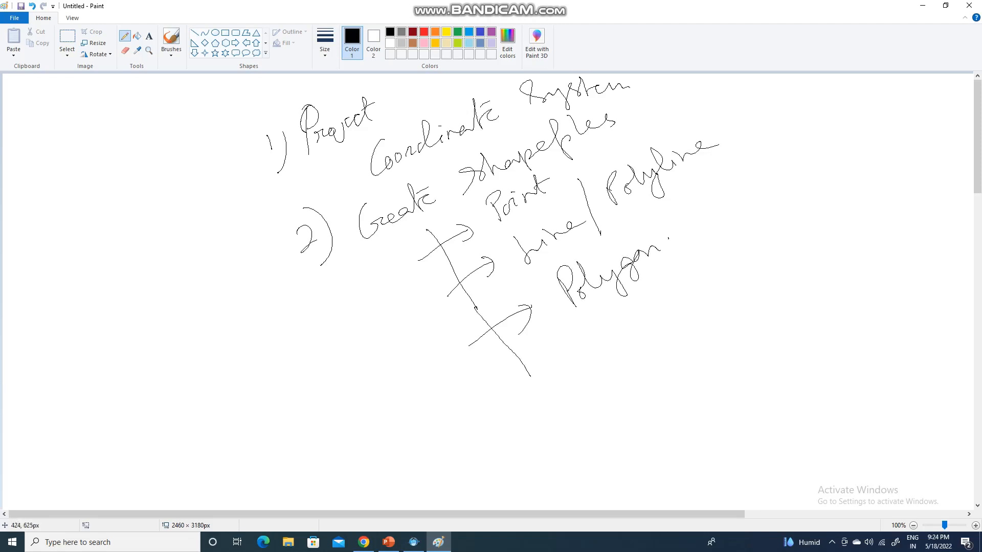
Handwrite the numbered topic "3) Table Editor" in the lower left area of the canvas
drag(184, 422, 191, 444)
drag(205, 399, 228, 450)
mouse_move(237, 396)
mouse_down()
mouse_move(272, 370)
mouse_move(284, 390)
mouse_move(310, 367)
mouse_move(335, 364)
mouse_up()
mouse_move(347, 323)
mouse_down()
mouse_move(374, 334)
mouse_move(440, 288)
mouse_up()
drag(384, 307, 408, 287)
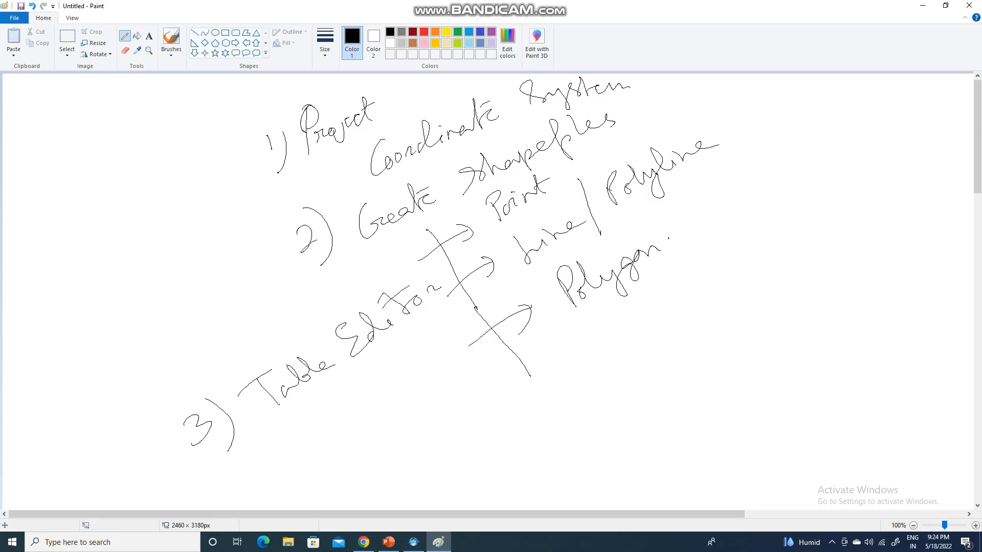
Handwrite "4) Create Chloropeth Maps" below the third topic and underline "Table Editor" twice
drag(238, 463, 283, 492)
mouse_move(304, 424)
mouse_down()
mouse_move(317, 441)
mouse_move(354, 388)
mouse_move(381, 381)
mouse_move(364, 377)
mouse_up()
mouse_move(370, 443)
mouse_down()
mouse_move(372, 460)
mouse_move(390, 452)
mouse_move(483, 333)
mouse_up()
mouse_move(399, 464)
mouse_down()
mouse_move(419, 471)
mouse_move(473, 432)
mouse_up()
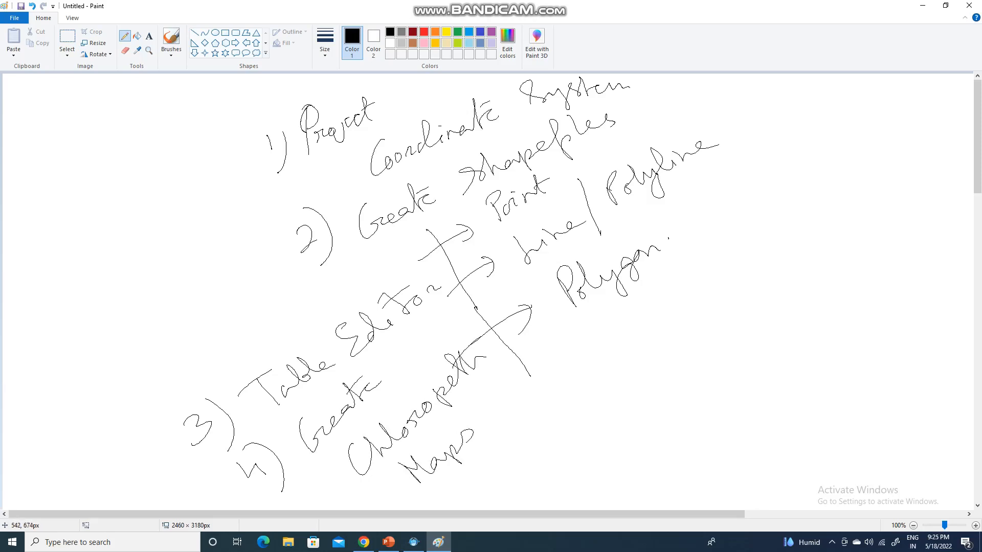
drag(290, 417, 445, 294)
drag(324, 395, 452, 291)
Draw an arrow from "Maps" to "AAR" and on to "Classify", and underline both words
mouse_move(481, 423)
mouse_down()
mouse_move(523, 386)
mouse_move(515, 404)
mouse_up()
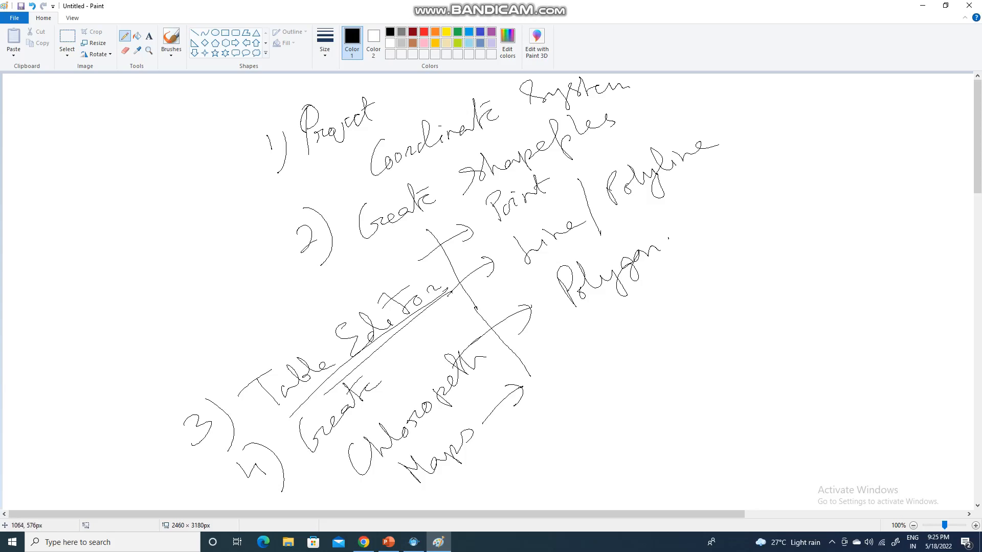
mouse_move(527, 363)
mouse_down()
mouse_move(537, 393)
mouse_move(563, 355)
mouse_move(632, 326)
mouse_move(732, 246)
mouse_move(736, 276)
mouse_up()
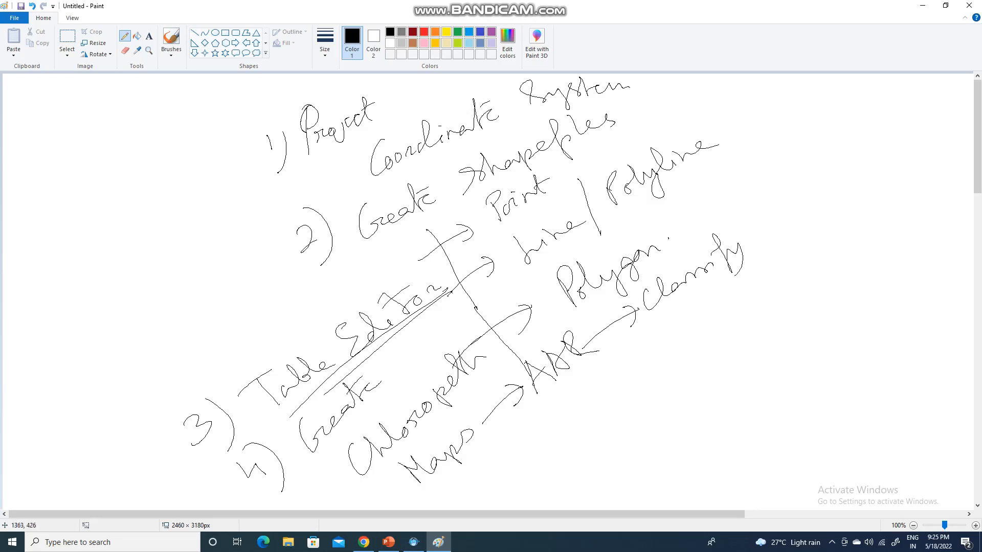
drag(676, 307, 737, 271)
drag(554, 400, 626, 339)
Handwrite "5) Label Editor" with an arrow to the note "values of different fields of the Table Editor"
drag(557, 436, 595, 483)
mouse_move(606, 399)
mouse_down()
mouse_move(627, 427)
mouse_move(634, 392)
mouse_move(689, 381)
mouse_move(764, 316)
mouse_up()
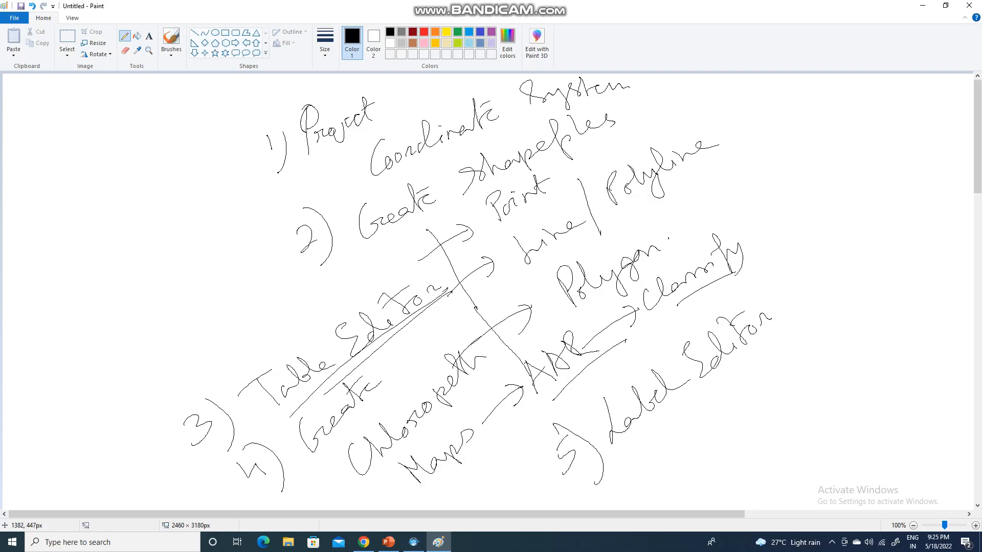
mouse_move(775, 307)
mouse_down()
mouse_move(810, 242)
mouse_move(863, 236)
mouse_move(876, 204)
mouse_move(892, 252)
mouse_up()
mouse_move(830, 270)
mouse_down()
mouse_move(833, 290)
mouse_move(858, 262)
mouse_move(912, 246)
mouse_up()
mouse_move(813, 318)
mouse_down()
mouse_move(818, 342)
mouse_move(872, 317)
mouse_up()
drag(894, 280, 896, 323)
drag(820, 366, 828, 393)
mouse_move(834, 361)
mouse_down()
mouse_move(836, 385)
mouse_move(829, 369)
mouse_move(874, 336)
mouse_move(898, 334)
mouse_move(919, 307)
mouse_move(961, 292)
mouse_move(956, 280)
mouse_up()
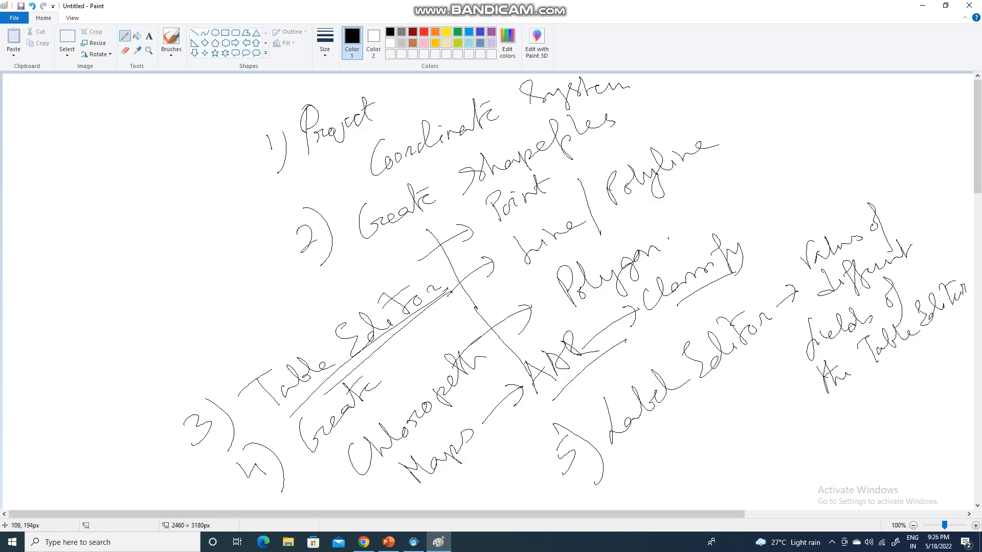
Handwrite "Calculate 1) Area" in the canvas's blank left margin, underline "Area" and frame it with a red box
mouse_move(39, 181)
mouse_down()
mouse_move(52, 195)
mouse_move(74, 185)
mouse_move(139, 148)
mouse_move(129, 136)
mouse_up()
mouse_move(102, 198)
mouse_down()
mouse_move(122, 208)
mouse_move(174, 174)
mouse_up()
drag(60, 232, 75, 267)
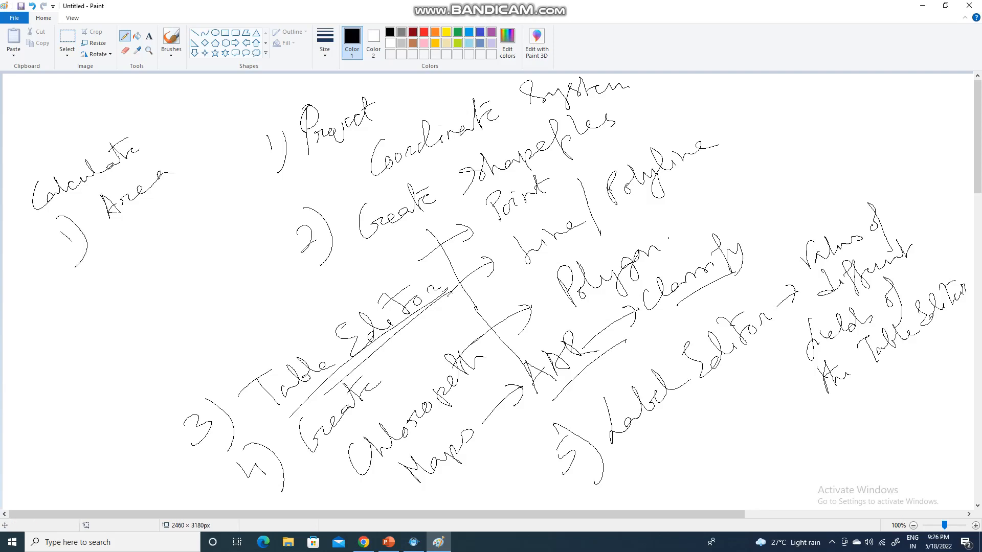
mouse_move(112, 235)
mouse_down()
mouse_move(190, 177)
mouse_move(181, 187)
mouse_up()
click(424, 31)
mouse_move(84, 198)
mouse_down()
mouse_move(119, 240)
mouse_move(171, 147)
mouse_move(121, 241)
mouse_up()
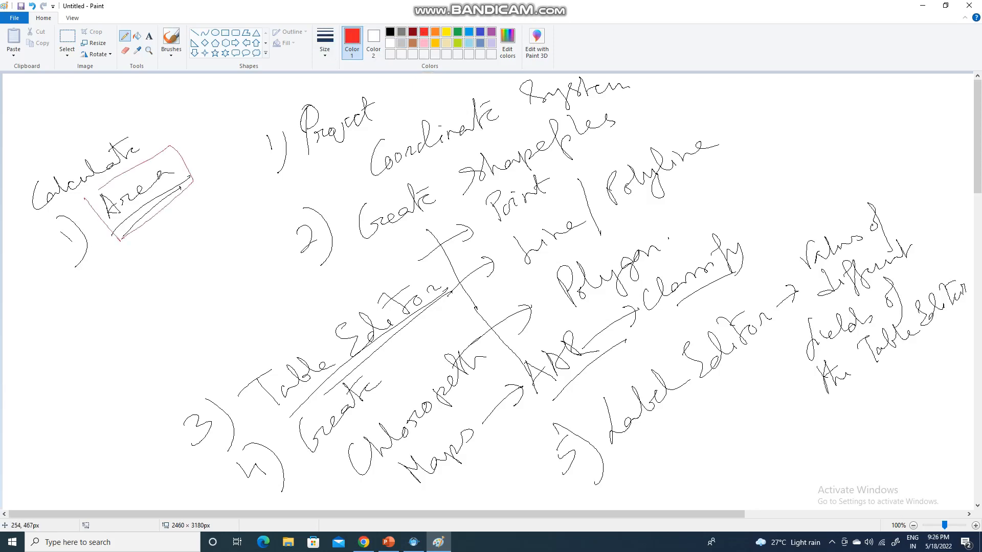
Handwrite in red "2) Perimeter with the help of shapefiles", followed by "Line" and "Polygon shapefile"
mouse_move(88, 280)
mouse_down()
mouse_move(120, 291)
mouse_move(125, 305)
mouse_move(146, 250)
mouse_move(245, 194)
mouse_move(233, 178)
mouse_up()
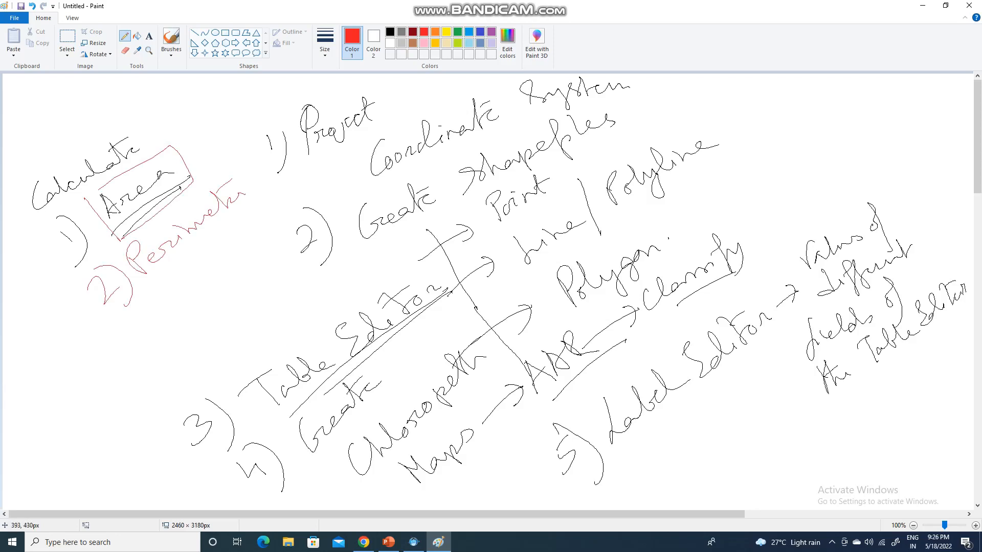
mouse_move(82, 386)
mouse_down()
mouse_move(139, 331)
mouse_move(157, 329)
mouse_move(190, 280)
mouse_move(211, 278)
mouse_move(233, 240)
mouse_move(261, 275)
mouse_up()
mouse_move(112, 397)
mouse_down()
mouse_move(128, 419)
mouse_move(154, 400)
mouse_up()
mouse_move(174, 357)
mouse_down()
mouse_move(163, 365)
mouse_move(256, 290)
mouse_move(281, 286)
mouse_up()
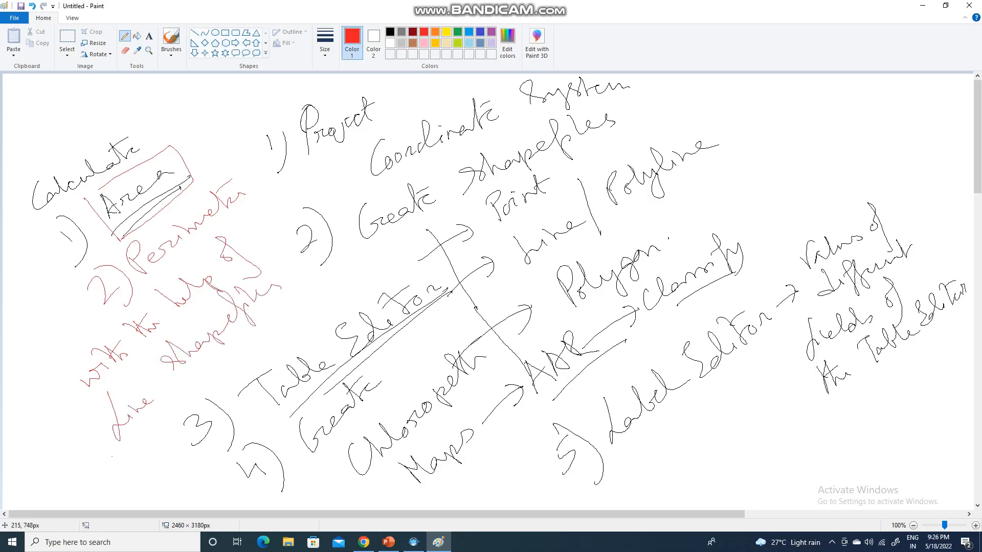
mouse_move(112, 456)
mouse_down()
mouse_move(187, 425)
mouse_move(240, 355)
mouse_move(326, 292)
mouse_up()
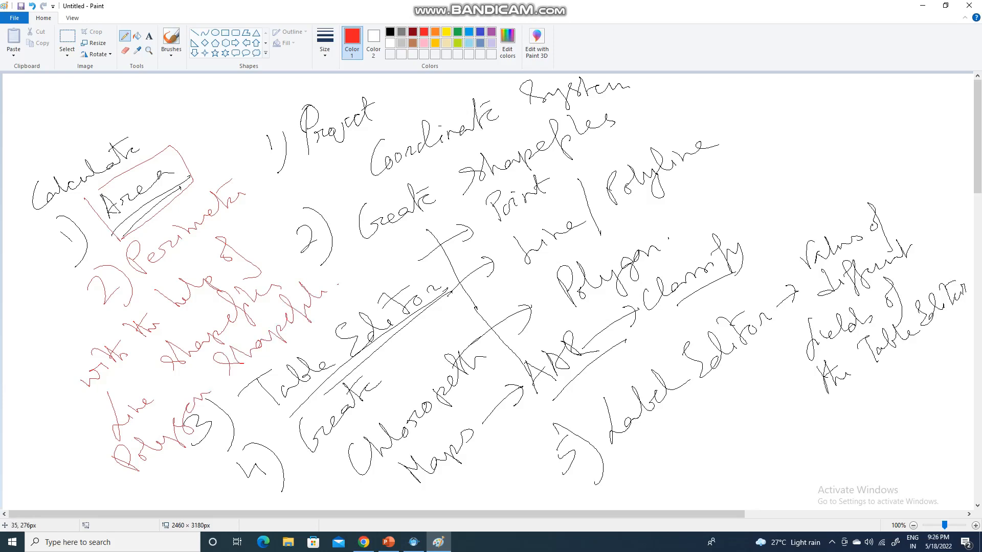
Number the "Calculate" topic as 1) in red and handwrite "2) Create Expression fields" at the canvas's upper right
drag(5, 214, 34, 250)
mouse_move(755, 144)
mouse_down()
mouse_move(770, 154)
mouse_move(758, 178)
mouse_up()
mouse_move(801, 116)
mouse_down()
mouse_move(794, 131)
mouse_move(848, 125)
mouse_move(868, 113)
mouse_move(862, 101)
mouse_up()
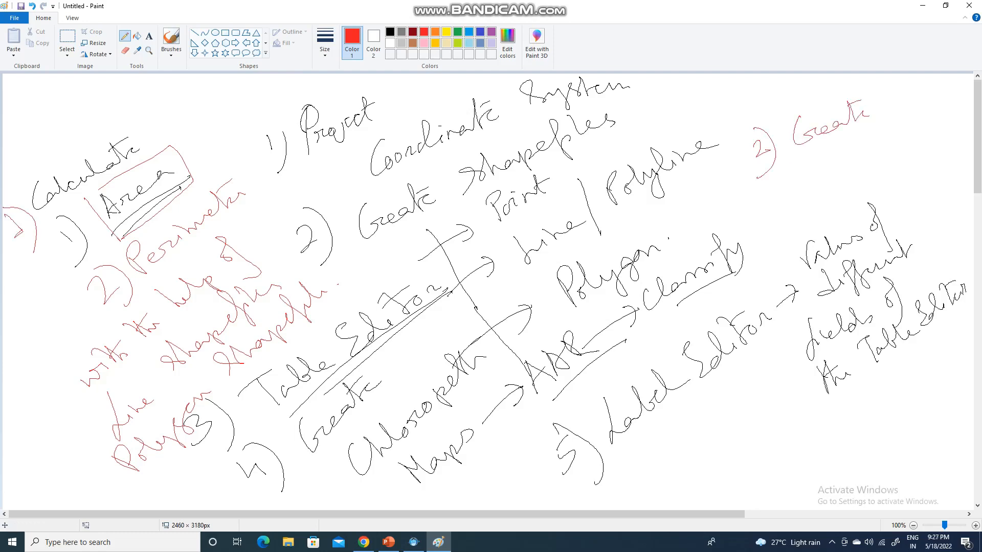
mouse_move(797, 159)
mouse_down()
mouse_move(813, 178)
mouse_move(907, 145)
mouse_up()
mouse_move(855, 174)
mouse_down()
mouse_move(858, 190)
mouse_move(912, 178)
mouse_up()
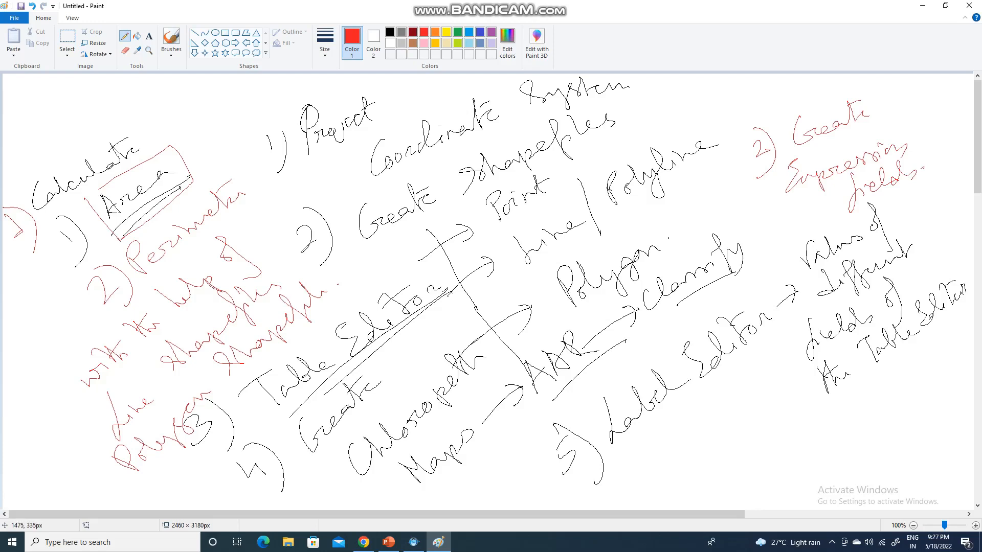
Handwrite "Area × Perim" and "Volume" under the expression fields heading, underline Area and Volume, and write A³ below Volume
mouse_move(755, 246)
mouse_down()
mouse_move(855, 223)
mouse_move(896, 193)
mouse_move(905, 204)
mouse_move(914, 187)
mouse_move(950, 188)
mouse_up()
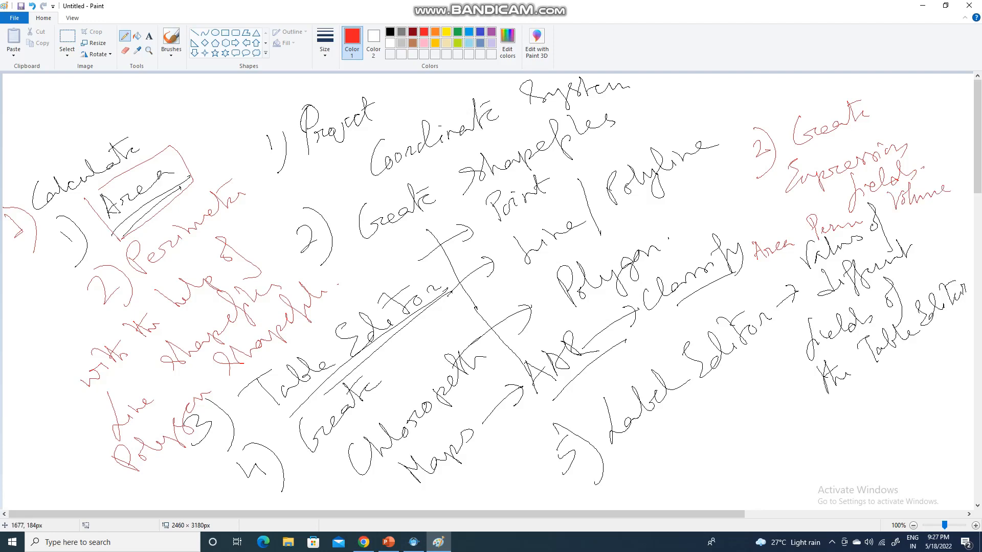
drag(804, 232, 797, 245)
drag(751, 278, 796, 262)
drag(755, 281, 800, 266)
mouse_move(917, 218)
mouse_down()
mouse_move(907, 239)
mouse_move(919, 228)
mouse_move(931, 240)
mouse_up()
drag(893, 216, 957, 204)
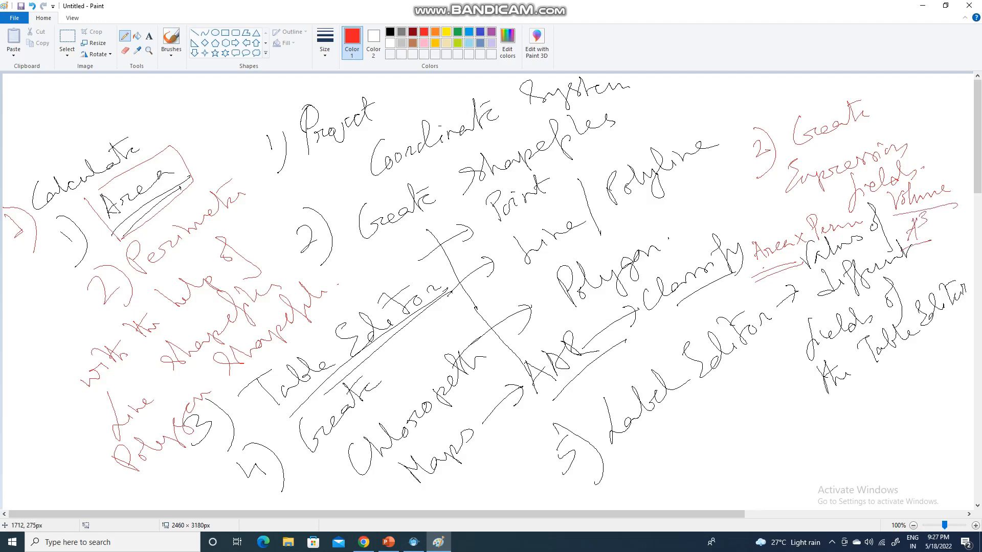
Draw vertical column lines around the Area and Perimeter labels and underline "Volume" again
drag(746, 247, 768, 347)
drag(796, 227, 809, 320)
drag(861, 204, 874, 306)
drag(888, 221, 961, 208)
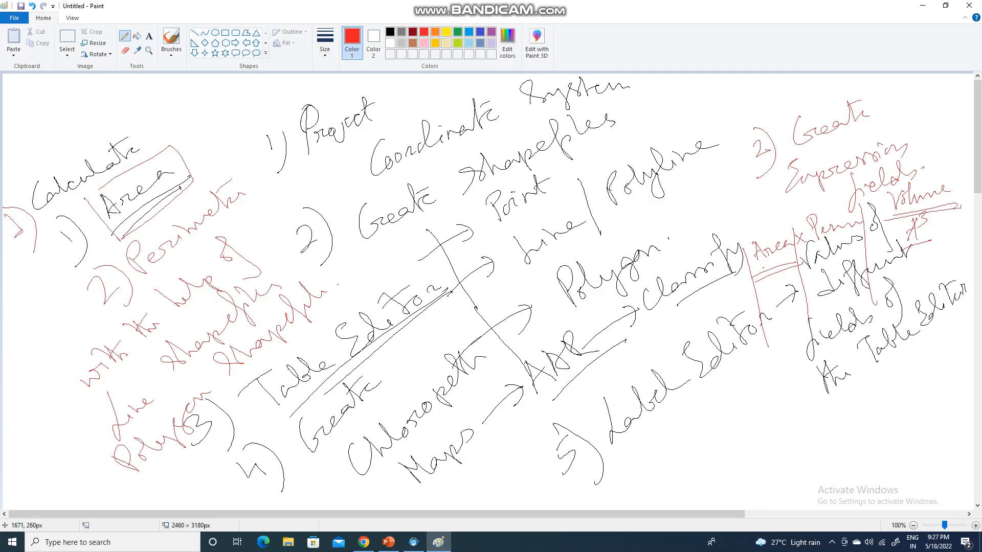
Handwrite the volume formula V = A³ with an alternative expression multiplied by L beneath it
mouse_move(708, 418)
mouse_down()
mouse_move(728, 444)
mouse_move(731, 409)
mouse_up()
drag(737, 427, 744, 422)
drag(745, 431, 782, 419)
drag(772, 381, 776, 402)
drag(763, 459, 777, 451)
mouse_move(767, 468)
mouse_down()
mouse_move(814, 461)
mouse_move(815, 445)
mouse_up()
mouse_move(803, 430)
mouse_down()
mouse_move(842, 434)
mouse_move(815, 449)
mouse_up()
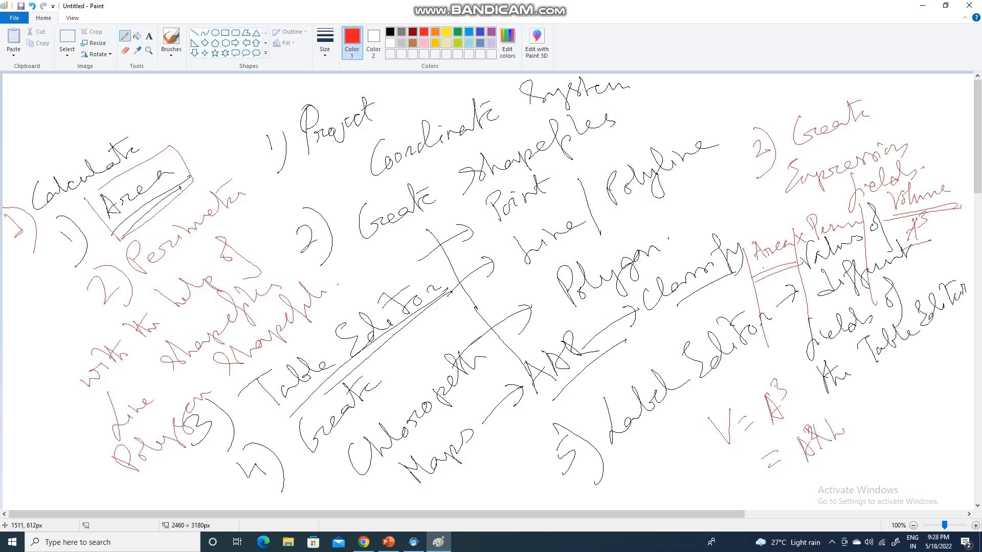
Revise the first volume expression and underline both volume expressions
mouse_move(774, 386)
mouse_down()
mouse_move(785, 409)
mouse_move(813, 393)
mouse_up()
mouse_move(773, 434)
mouse_down()
mouse_move(817, 408)
mouse_move(811, 416)
mouse_up()
drag(807, 476, 863, 443)
drag(809, 472, 865, 444)
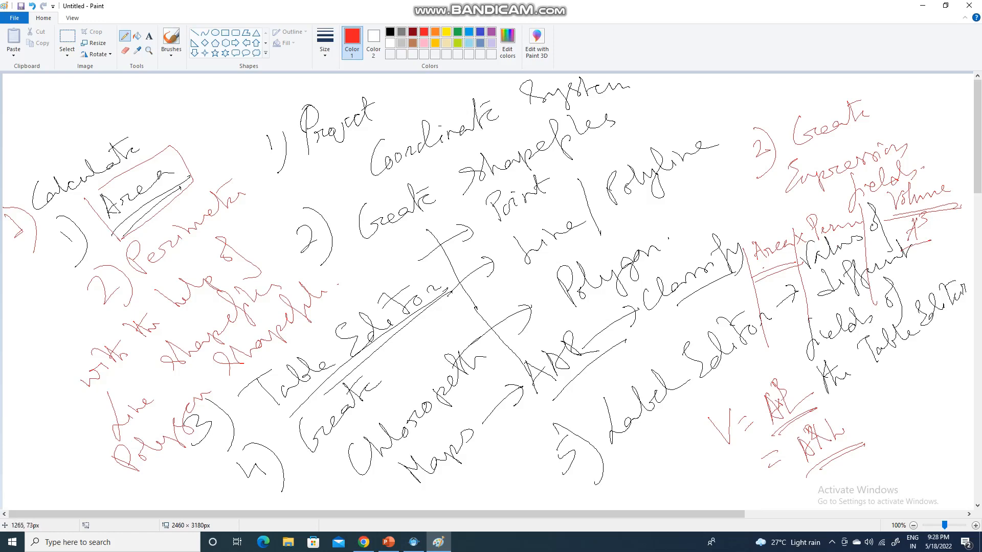
Handwrite the formula Q = CiA in red in the space at the upper right of the canvas
drag(656, 116, 667, 157)
drag(708, 104, 700, 117)
drag(712, 85, 734, 95)
mouse_move(716, 115)
mouse_down()
mouse_move(706, 122)
mouse_move(722, 118)
mouse_up()
Label the terms of Q = CiA with arrows and the notes "Runoff Coeff.", "Rainfall Intensity" and "Area"
mouse_move(688, 129)
mouse_down()
mouse_move(704, 119)
mouse_move(701, 166)
mouse_move(684, 175)
mouse_move(698, 193)
mouse_up()
mouse_move(697, 184)
mouse_down()
mouse_move(723, 195)
mouse_move(697, 208)
mouse_move(708, 211)
mouse_move(726, 191)
mouse_up()
mouse_move(720, 124)
mouse_down()
mouse_move(735, 149)
mouse_move(734, 177)
mouse_up()
mouse_move(735, 157)
mouse_down()
mouse_move(743, 175)
mouse_move(778, 163)
mouse_up()
drag(743, 193, 742, 205)
mouse_move(733, 194)
mouse_down()
mouse_move(759, 193)
mouse_move(760, 182)
mouse_move(772, 191)
mouse_move(788, 167)
mouse_up()
mouse_move(731, 116)
mouse_down()
mouse_move(742, 100)
mouse_move(743, 119)
mouse_move(769, 121)
mouse_move(769, 111)
mouse_up()
mouse_move(766, 114)
mouse_down()
mouse_move(794, 99)
mouse_move(794, 110)
mouse_up()
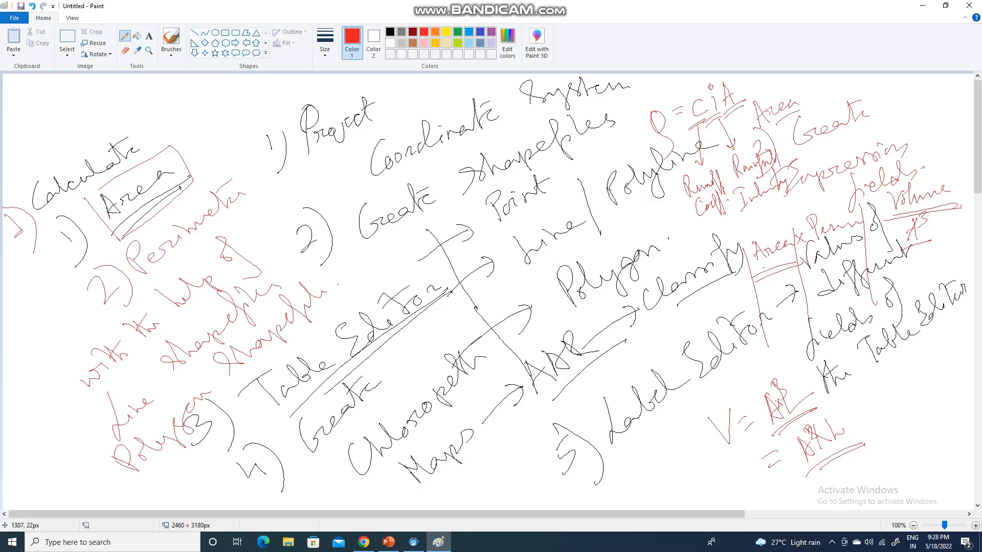
Circle Q in the formula, label it "Peak Discharge" and underline the label
mouse_move(653, 99)
mouse_down()
mouse_move(634, 105)
mouse_move(668, 104)
mouse_move(649, 97)
mouse_move(621, 117)
mouse_move(668, 83)
mouse_move(703, 81)
mouse_up()
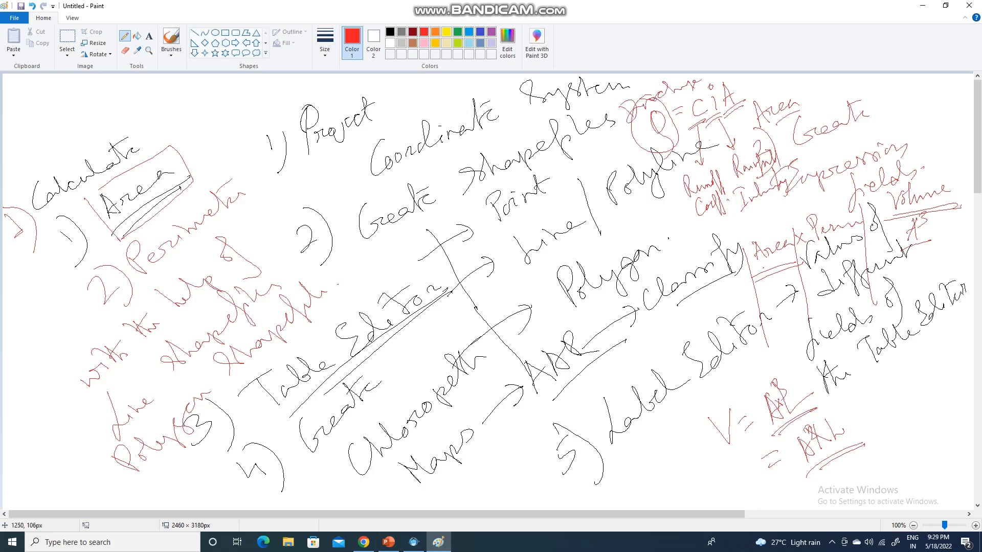
mouse_move(593, 140)
mouse_down()
mouse_move(583, 127)
mouse_move(598, 144)
mouse_move(611, 128)
mouse_move(625, 134)
mouse_up()
mouse_move(602, 166)
mouse_down()
mouse_move(691, 85)
mouse_move(711, 82)
mouse_up()
drag(645, 118, 668, 99)
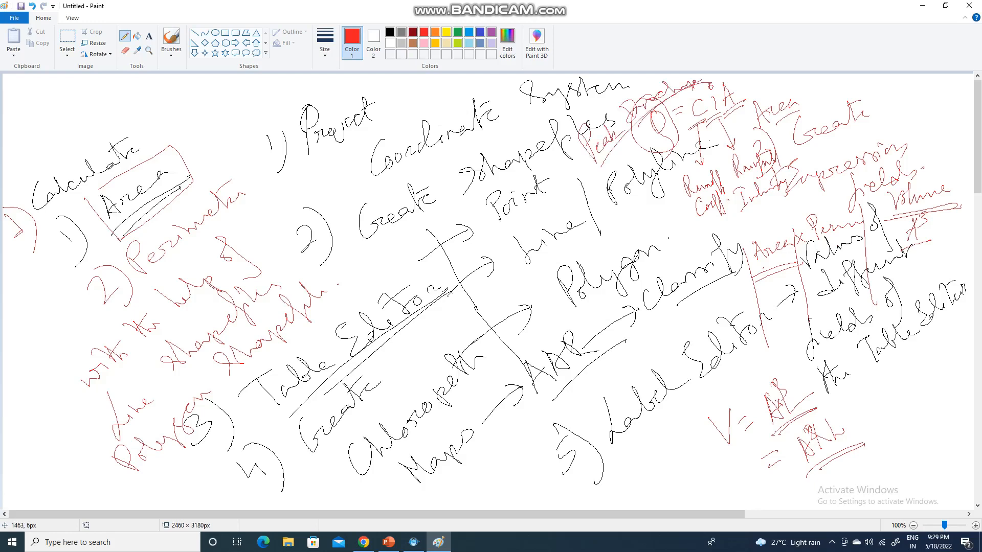
Frame the Q = CiA formula and point an arrow to a handwritten, underlined note naming it the Rational equation
mouse_move(634, 126)
mouse_down()
mouse_move(634, 153)
mouse_move(729, 79)
mouse_move(755, 106)
mouse_up()
mouse_move(755, 106)
mouse_down()
mouse_move(634, 163)
mouse_move(777, 94)
mouse_move(869, 91)
mouse_move(847, 77)
mouse_move(912, 100)
mouse_up()
drag(831, 111, 873, 98)
drag(879, 97, 928, 96)
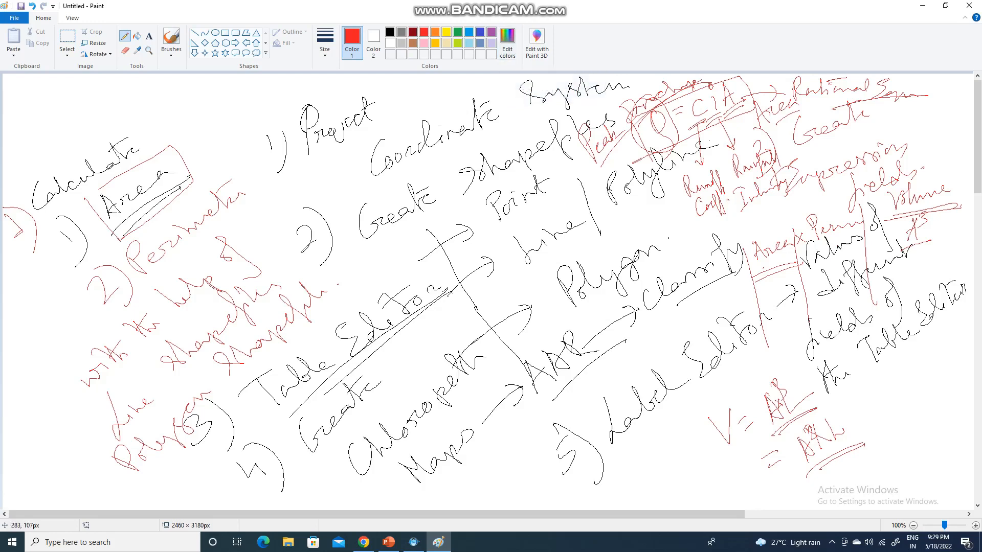
Underline "Area", "Perimeter", "Volume" and "Expression fields" in red
drag(134, 227, 201, 172)
drag(162, 277, 271, 177)
drag(893, 221, 956, 214)
drag(791, 195, 904, 173)
drag(852, 206, 919, 195)
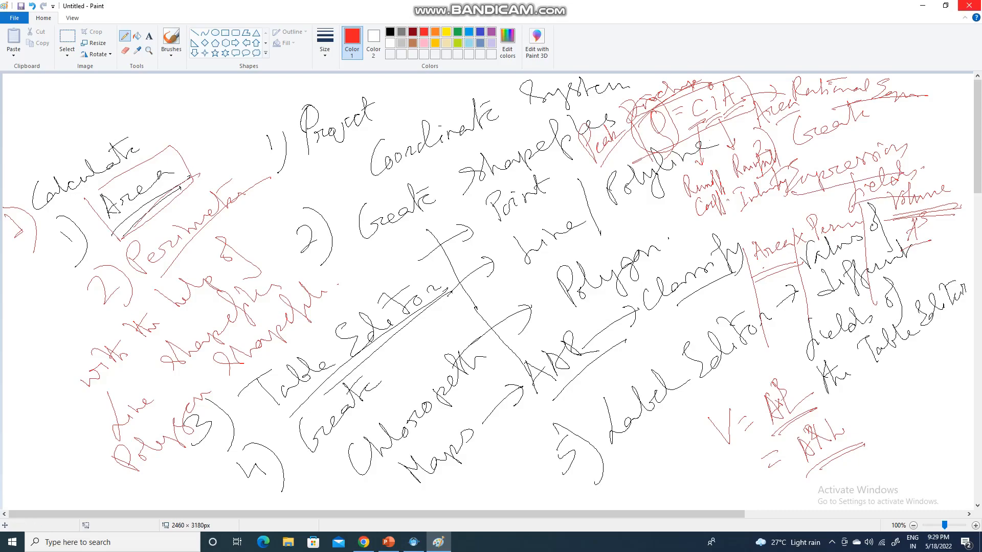
Minimise the Paint notes and switch back to the rainfall project in MapWindow
click(922, 6)
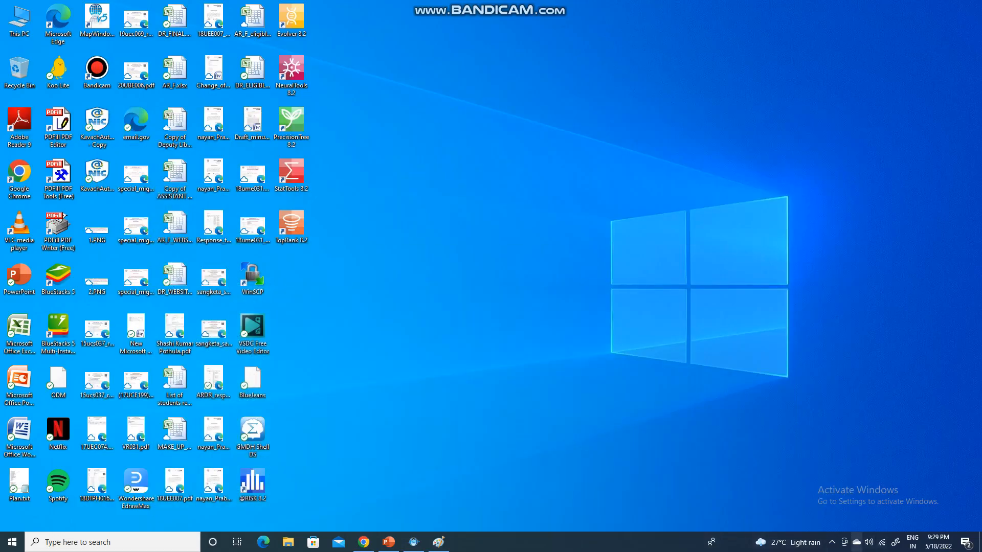
click(832, 542)
click(812, 521)
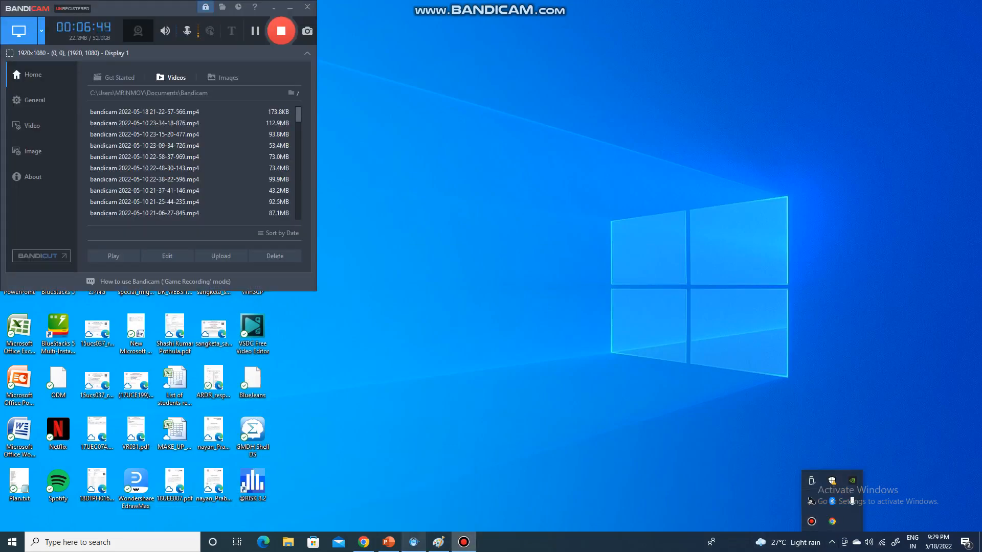
click(413, 542)
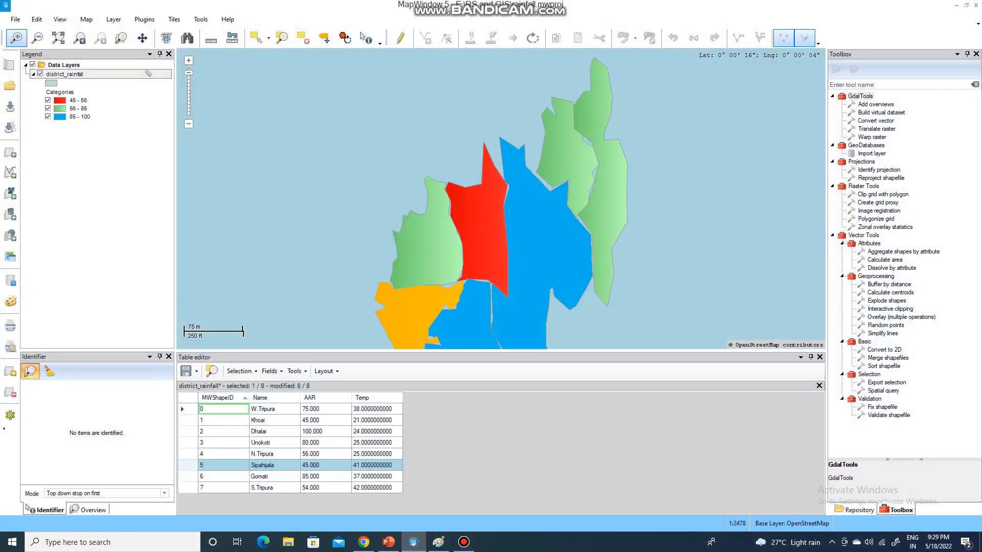
Close the table editor and reopen the attribute table of the district_rainfall layer
click(820, 357)
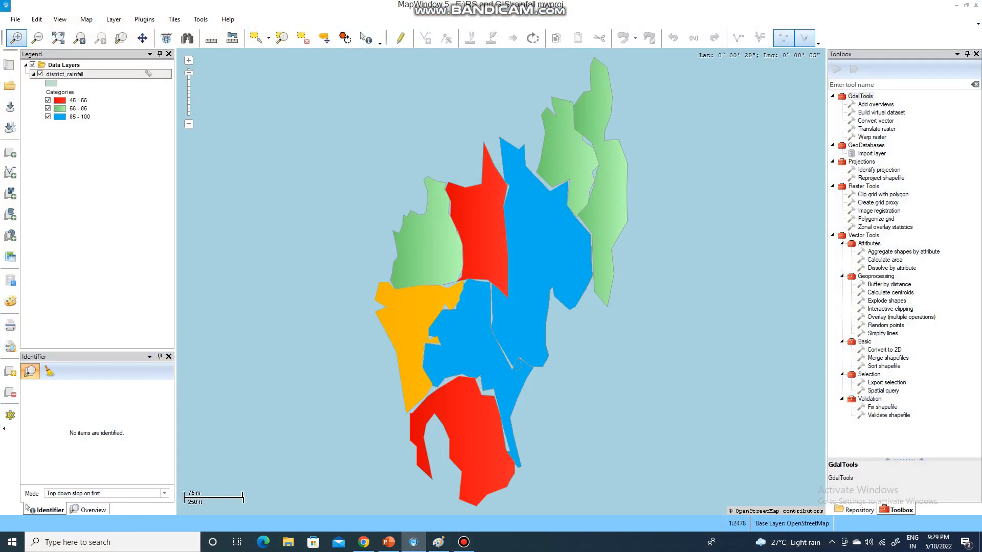
right_click(65, 74)
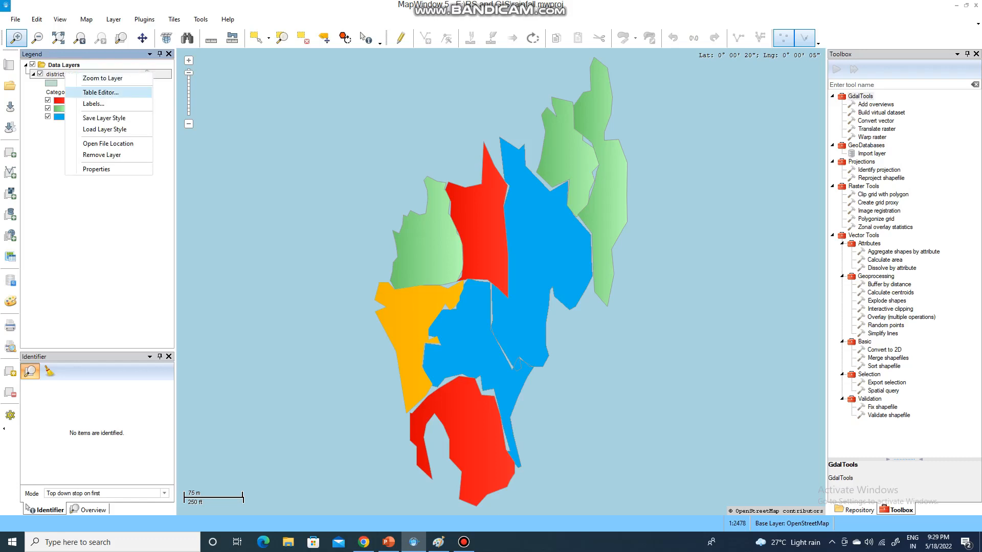
click(101, 92)
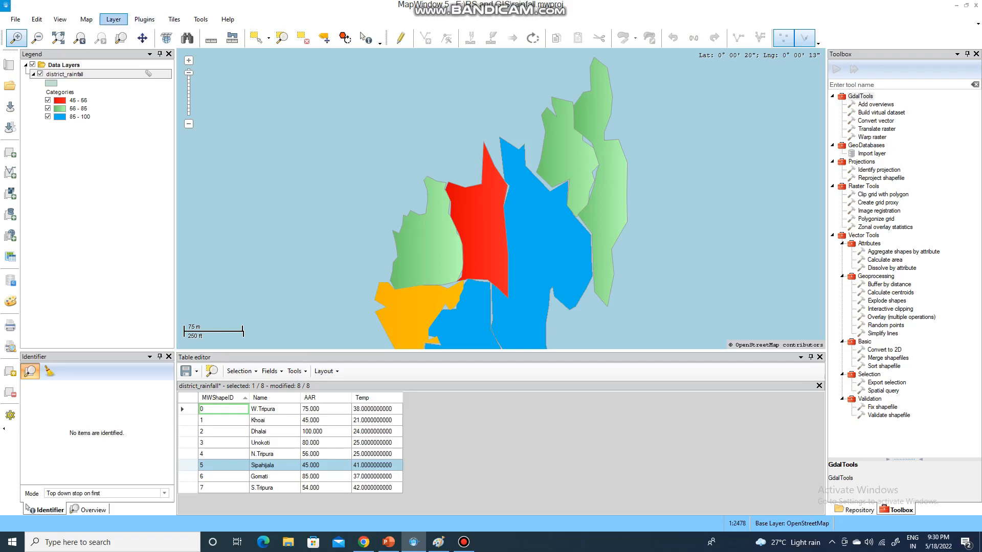
Check the name of the map's projection in the projection properties and close them
click(86, 20)
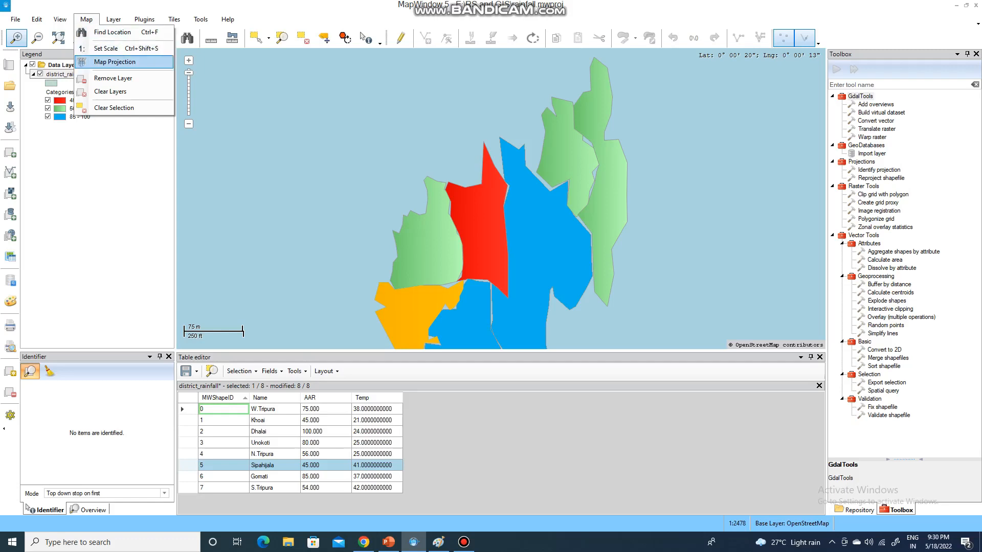
click(115, 62)
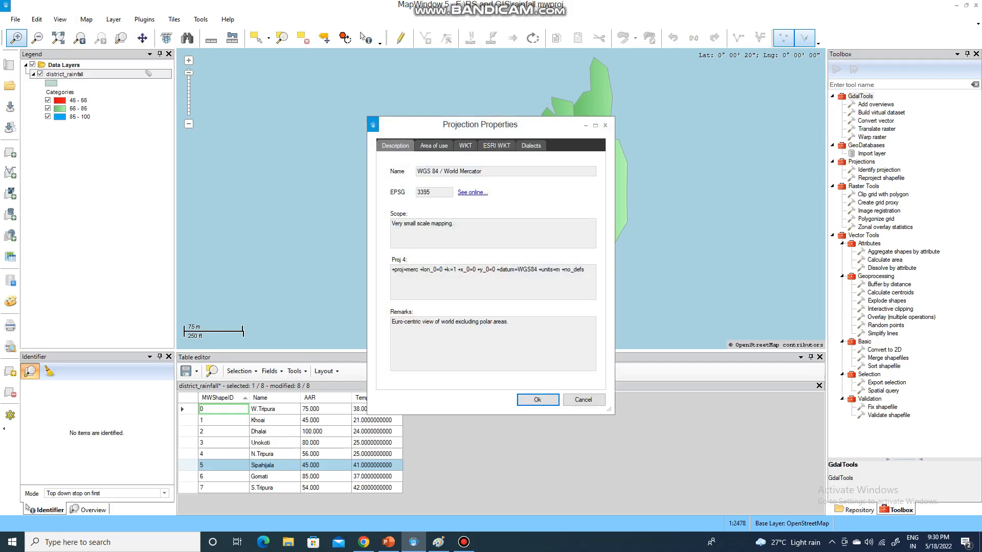
click(439, 171)
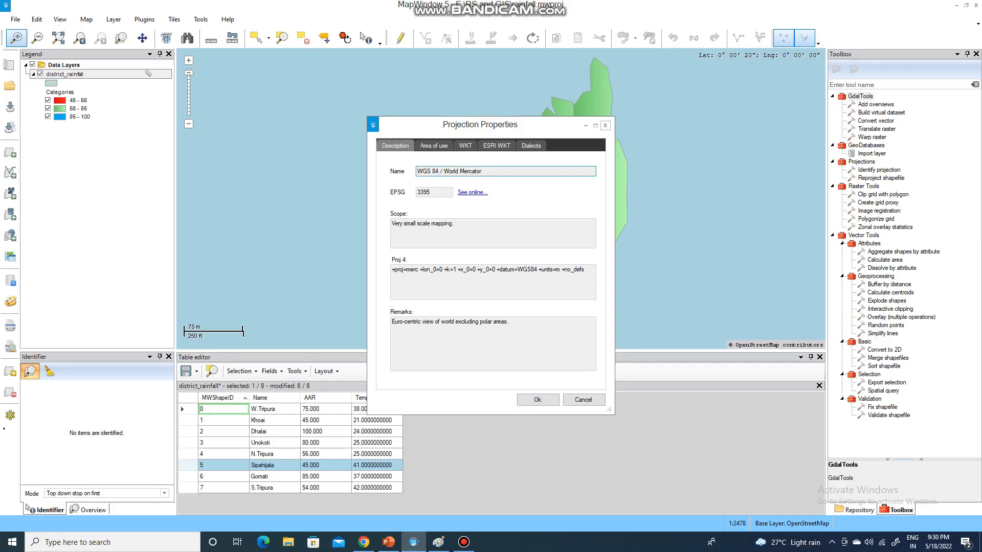
click(605, 125)
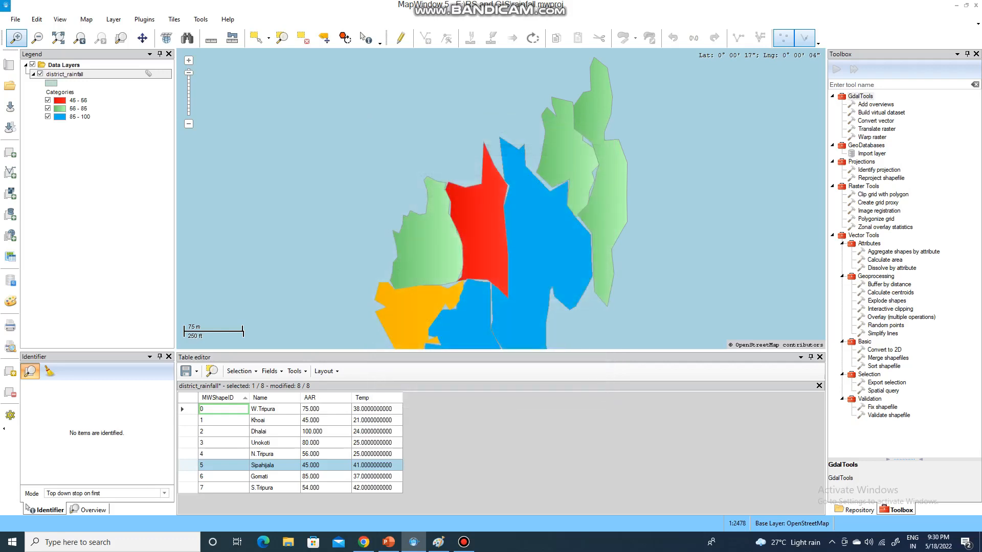
Open the program settings to look for the projection options
click(87, 19)
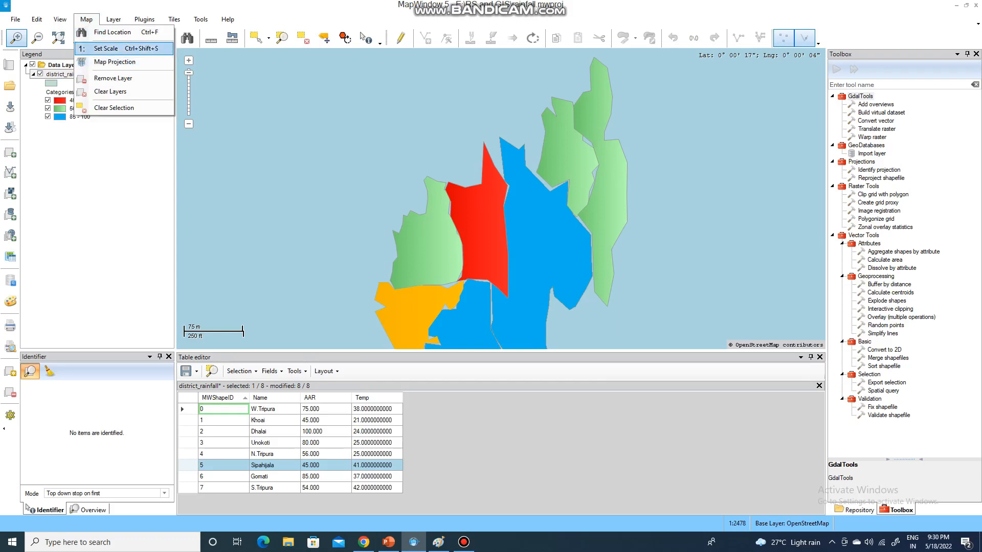
mouse_move(15, 19)
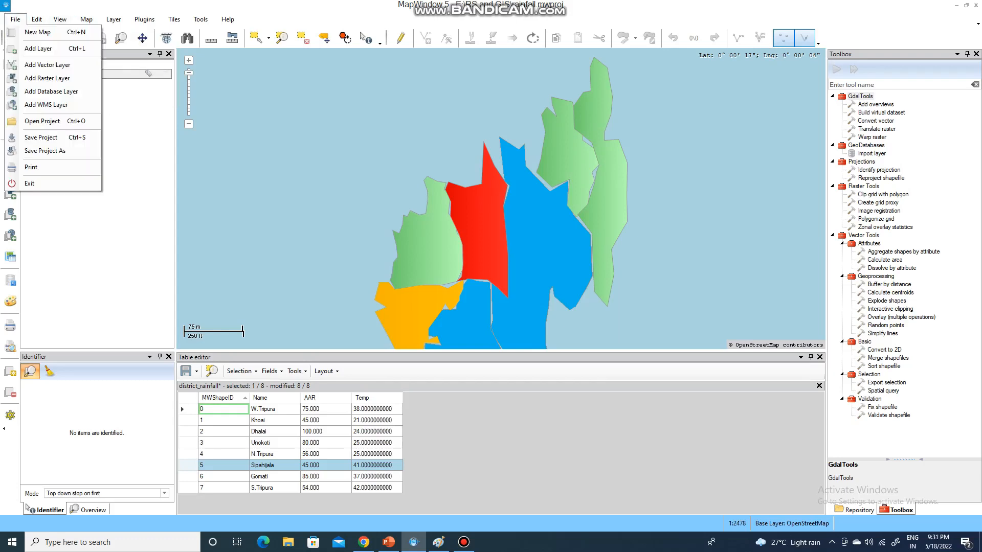
key(Escape)
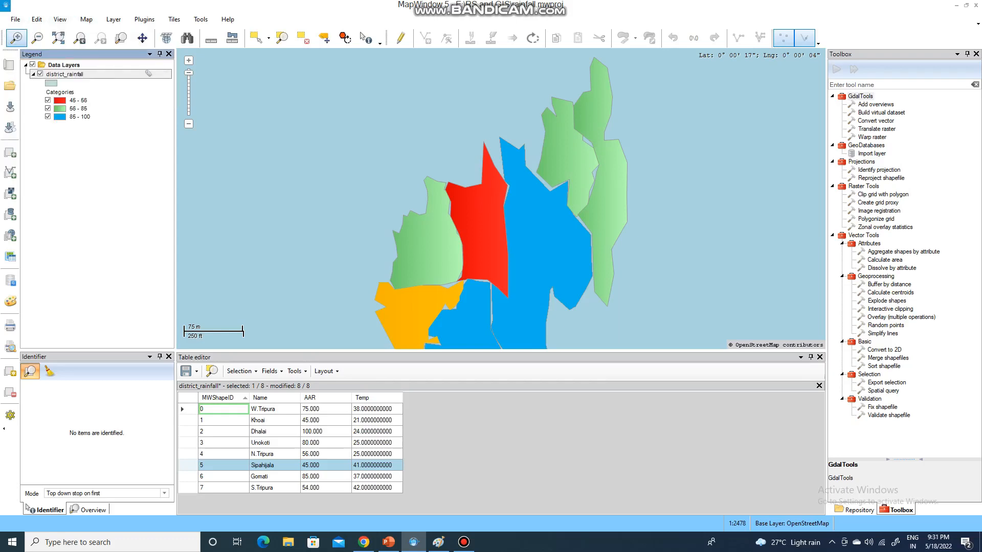
key(alt+f)
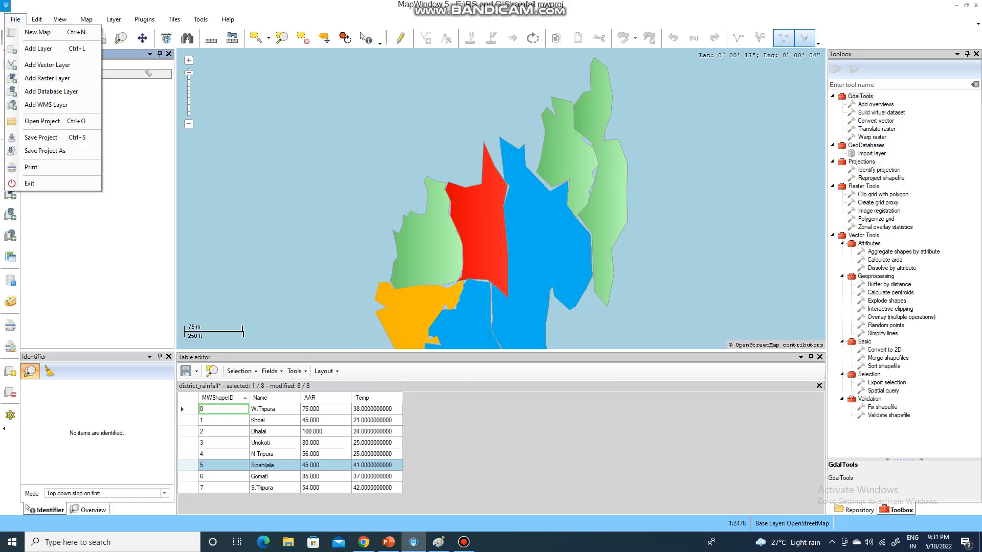
key(Right)
key(Right)
key(Right)
key(Right)
key(Right)
key(Right)
key(Right)
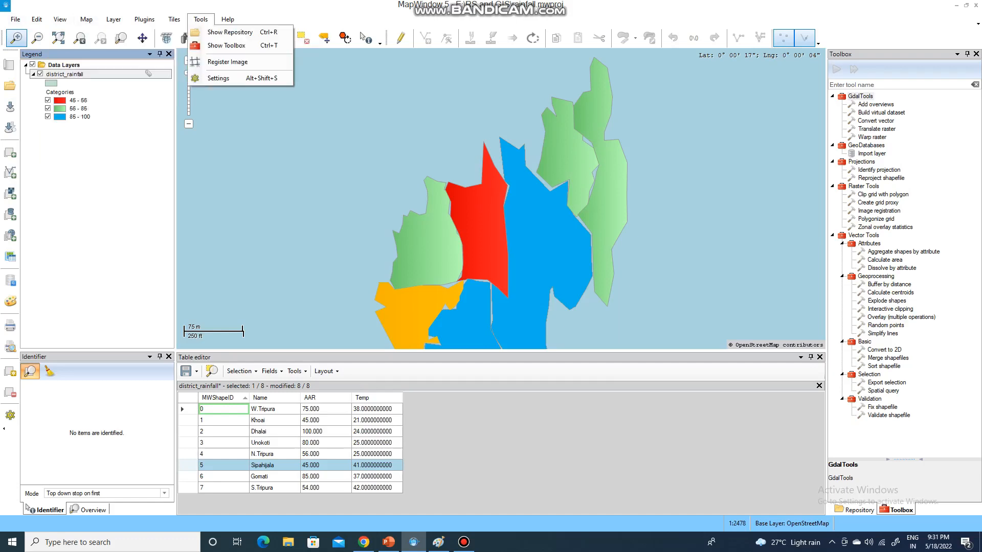
key(Return)
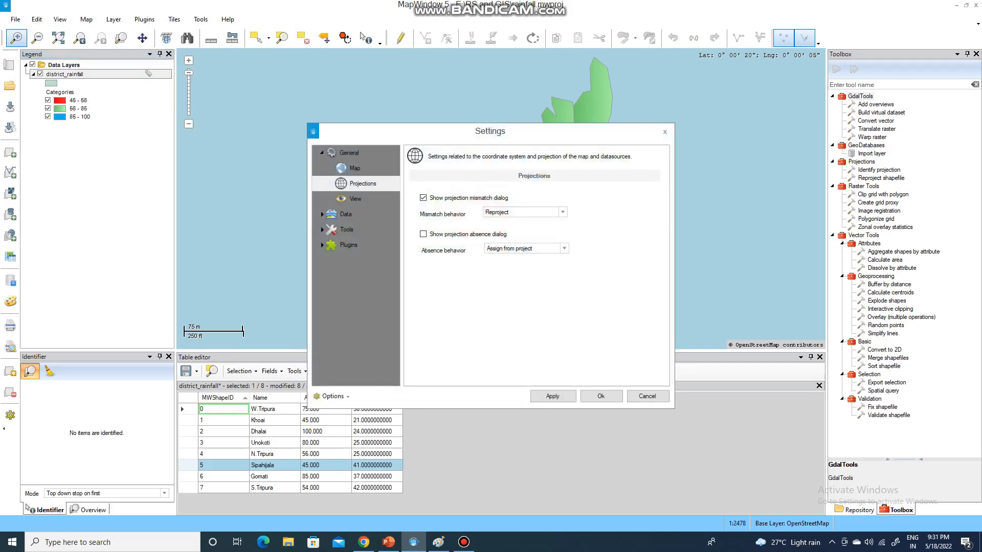
Look through the Map, Data, Tools and Plugins settings pages, ending on the General page
key(Up)
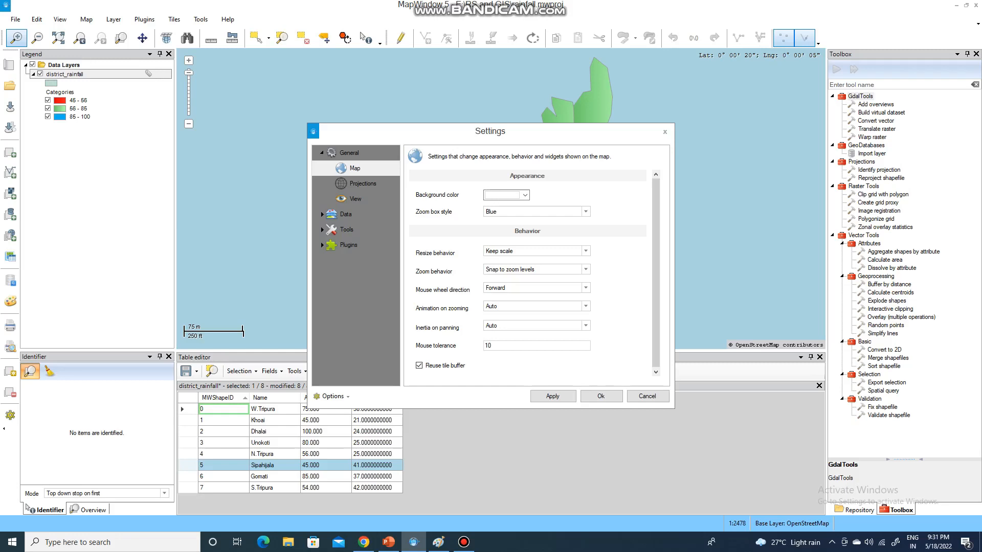
key(Down)
key(Down)
key(Down)
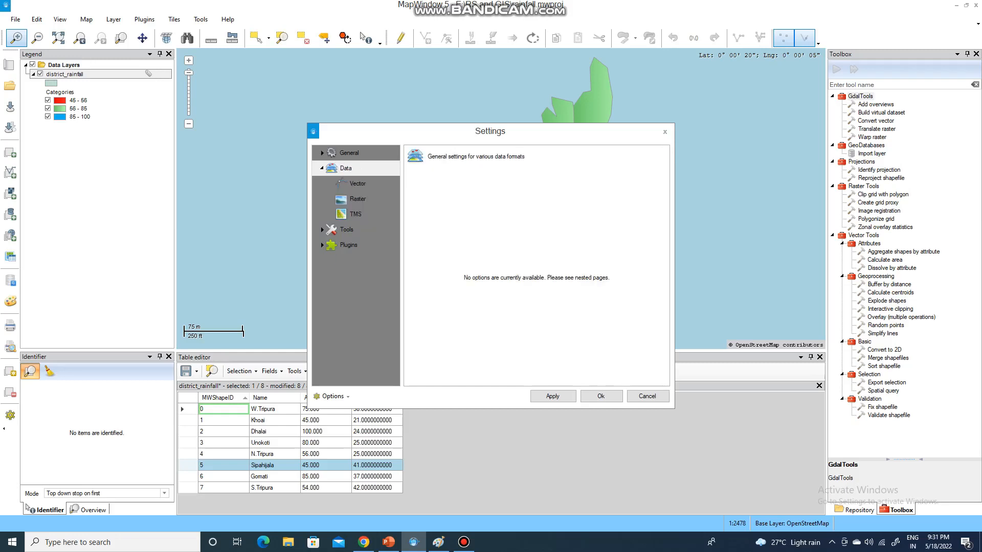
key(Down)
key(Down)
key(Down)
key(Down)
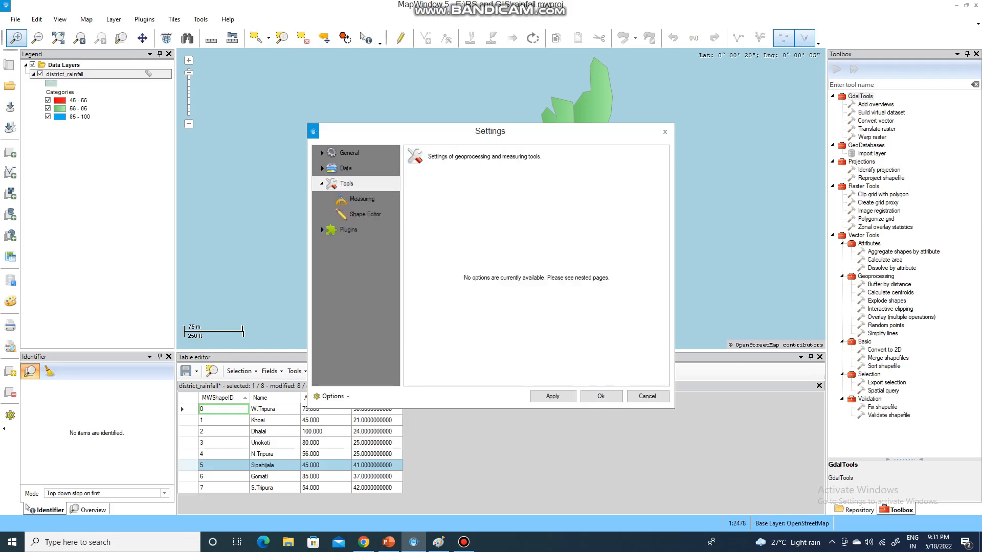
key(Down)
key(Down)
key(Down)
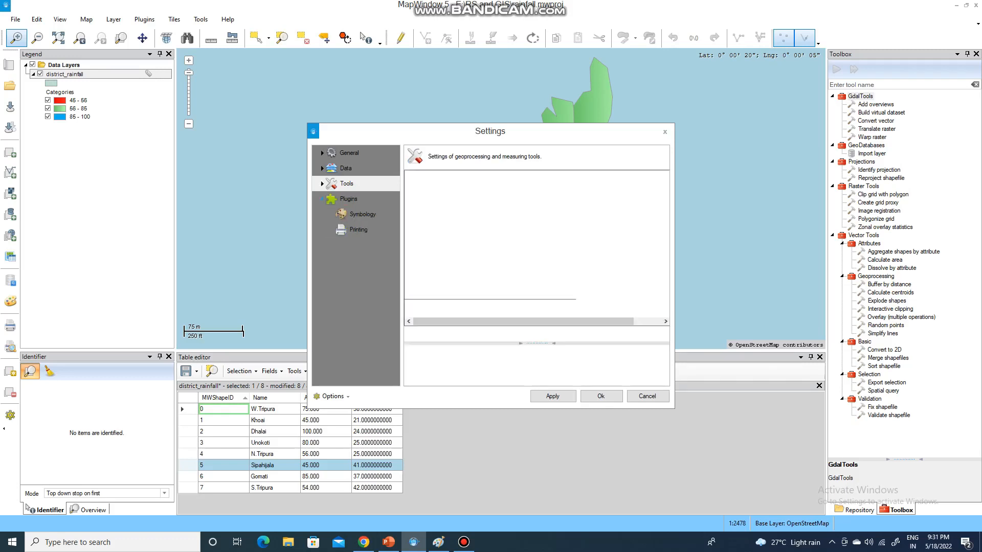
key(Home)
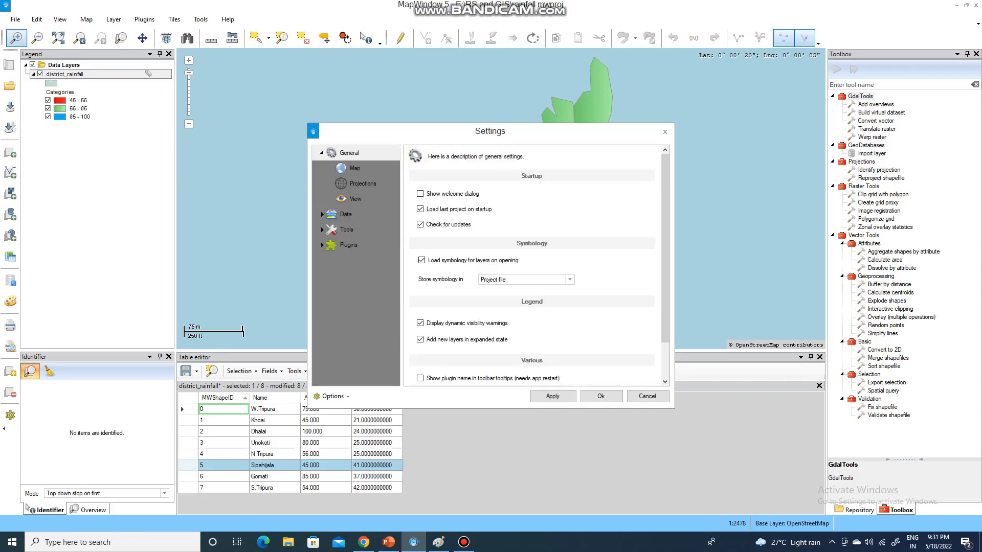
Examine the mismatch behavior choices in the Projections settings and leave the settings without saving
key(Down)
key(Down)
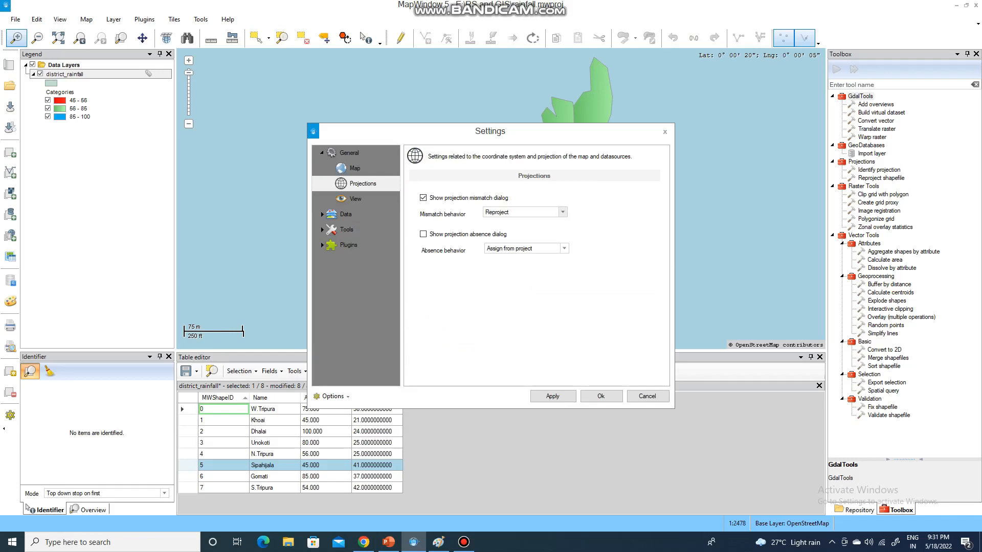
click(562, 212)
click(563, 212)
click(647, 397)
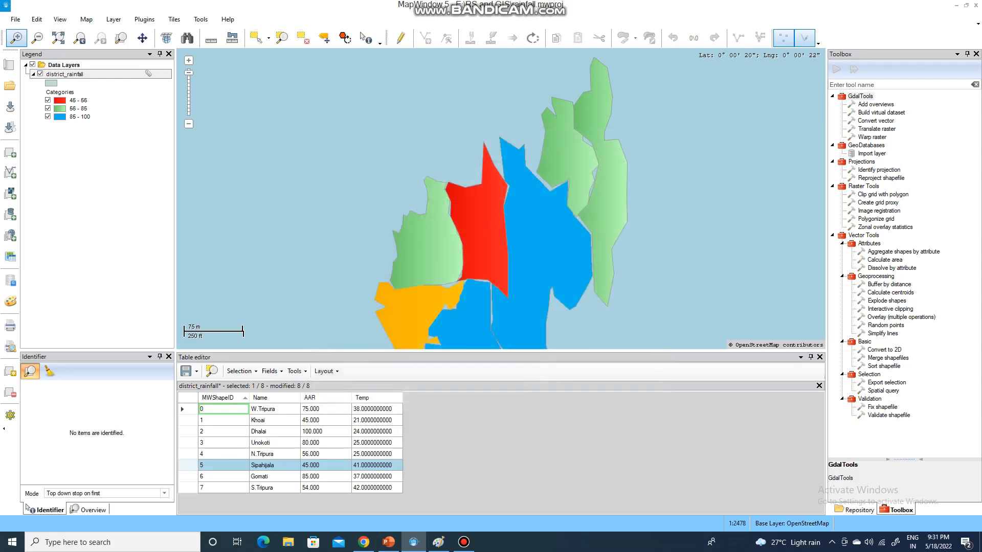
Review the map projection's name and its WKT definition in the projection properties and close them
click(85, 19)
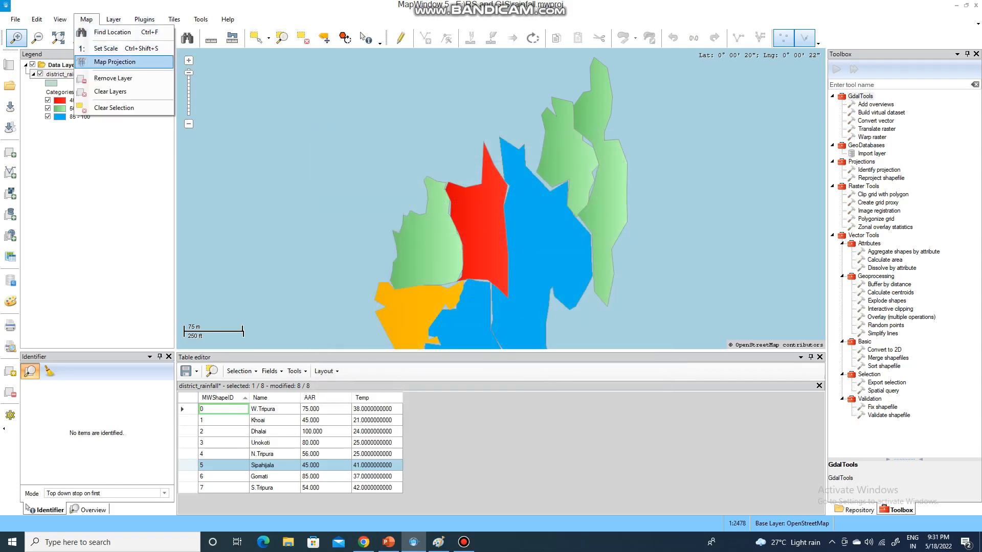
click(115, 61)
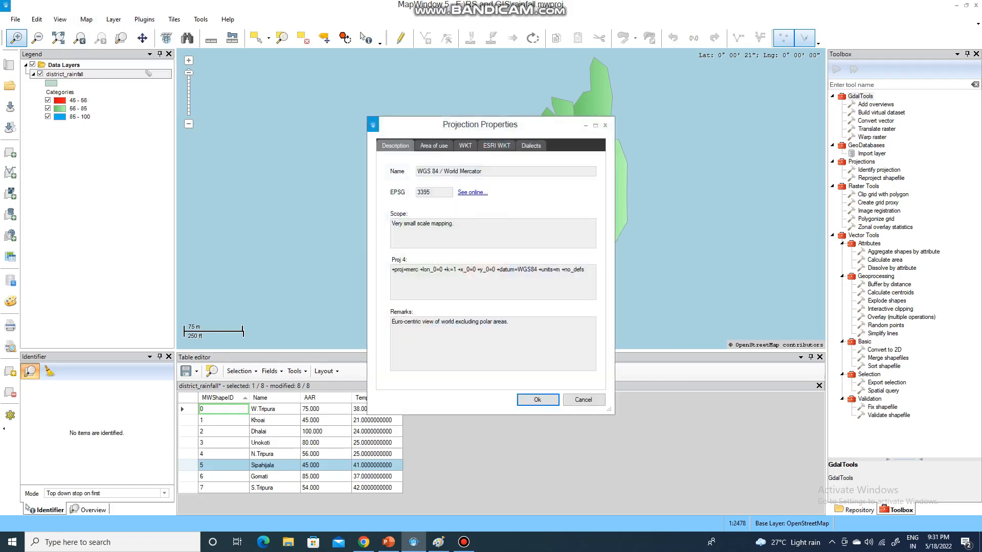
click(481, 171)
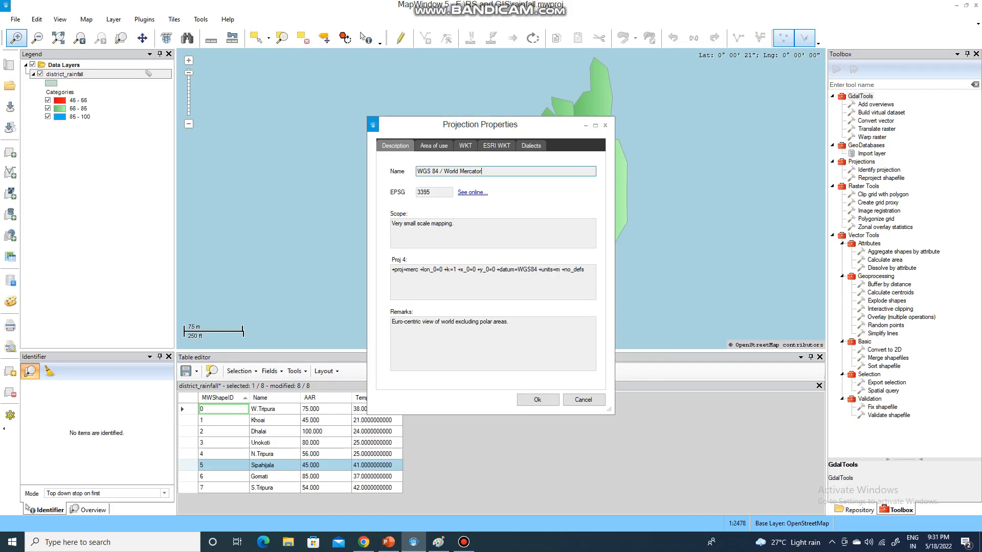
key(ctrl+shift+Left)
key(ctrl+shift+Left)
key(ctrl+shift+Left)
key(ctrl+shift+Left)
key(ctrl+shift+Left)
key(End)
click(465, 146)
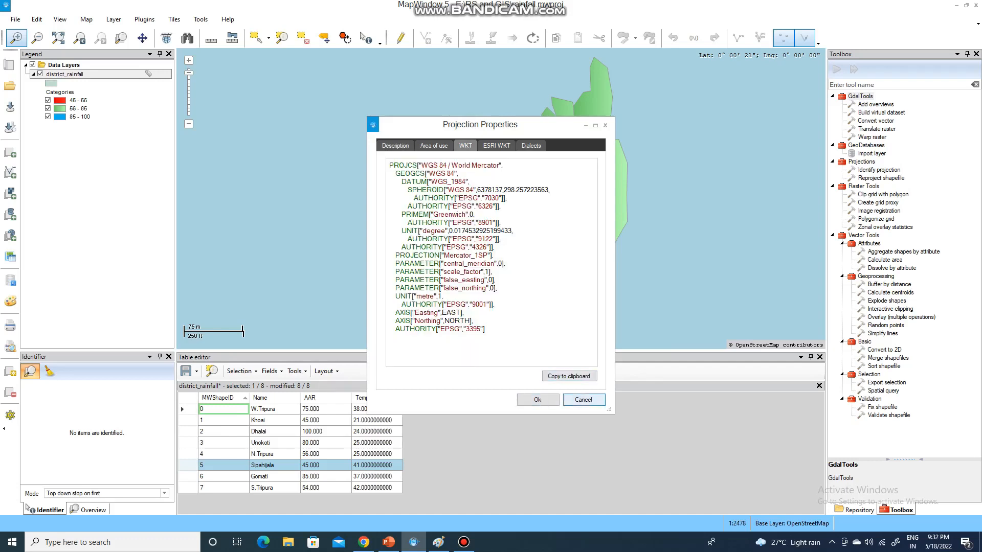
click(583, 400)
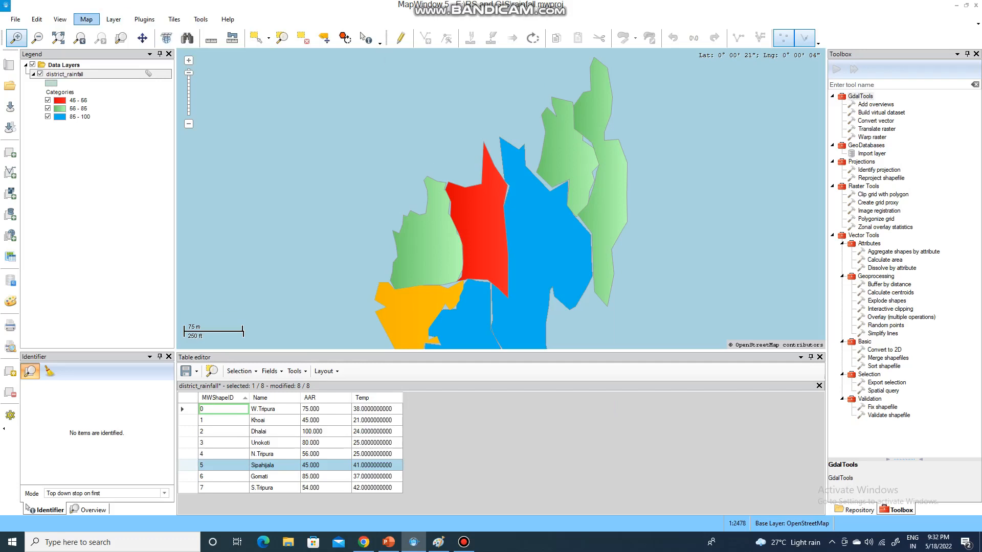
click(86, 19)
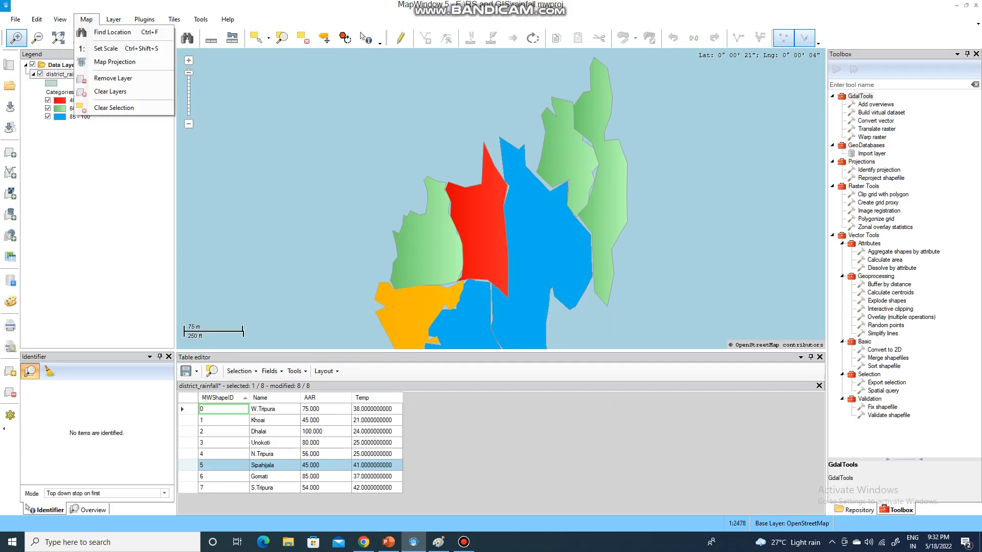
key(Escape)
click(60, 20)
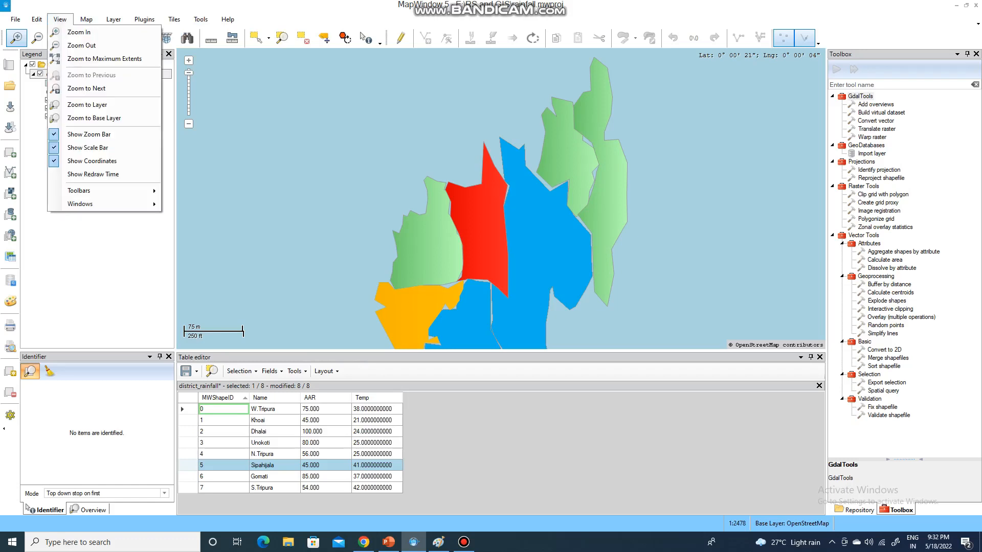
key(Escape)
key(alt+e)
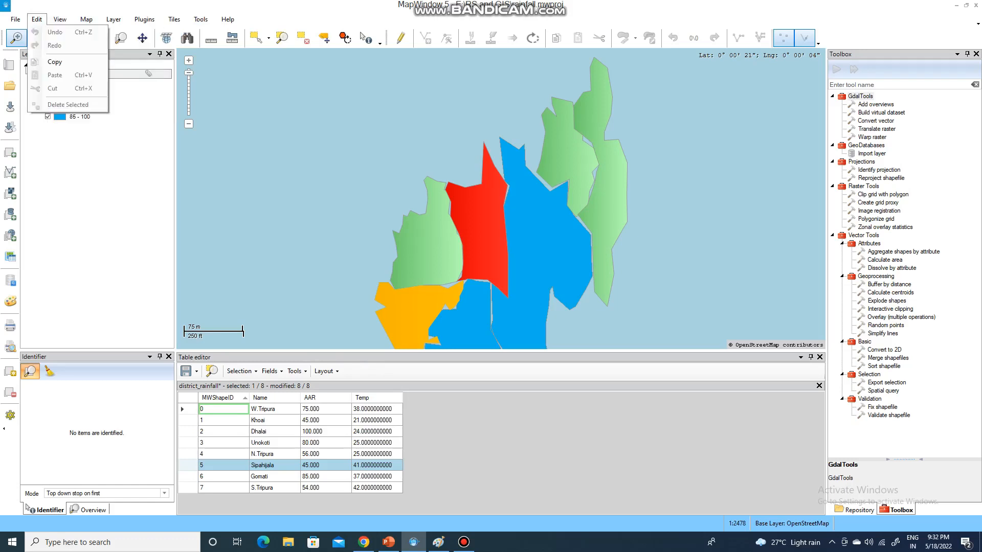
key(Right)
key(Right)
key(Right)
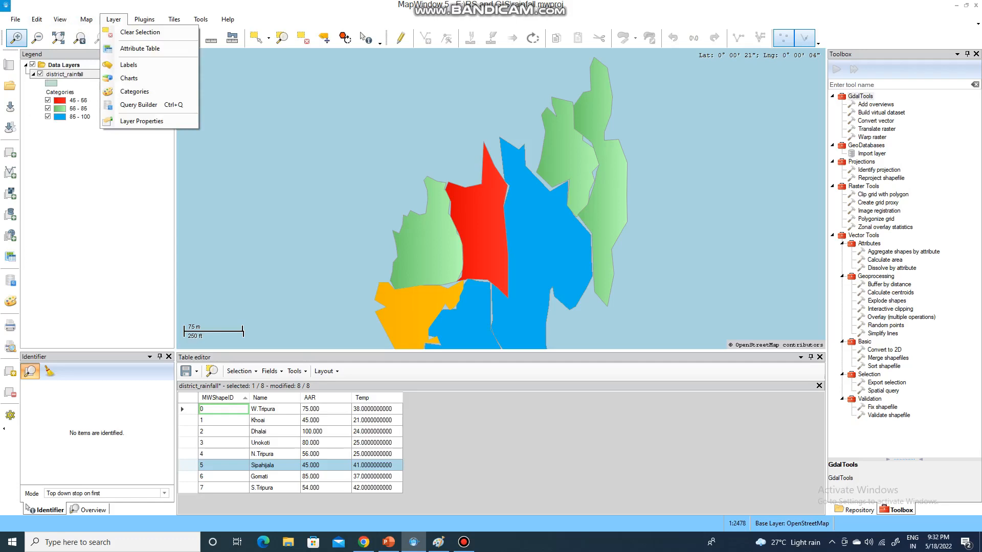
key(Right)
key(Right)
key(Right)
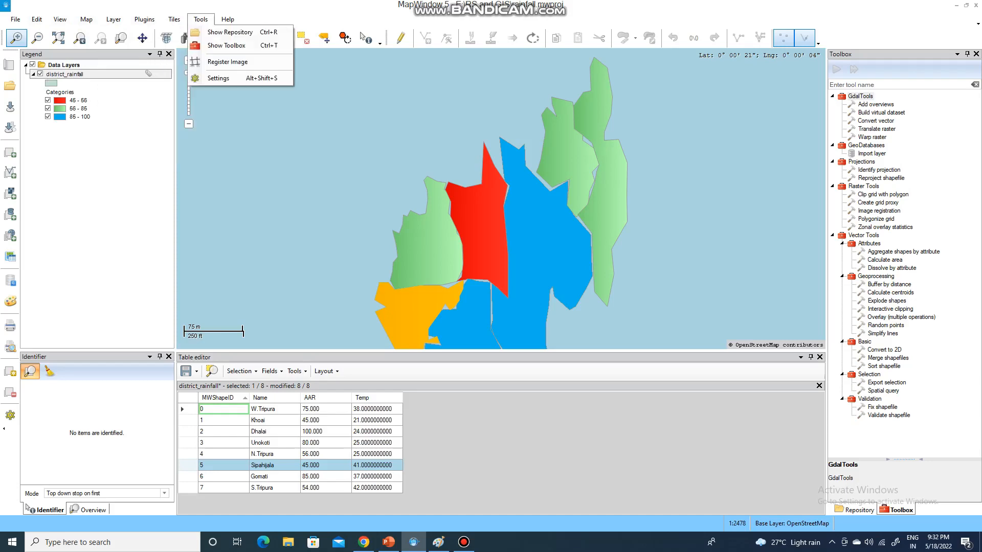
key(Down)
key(Down)
key(Return)
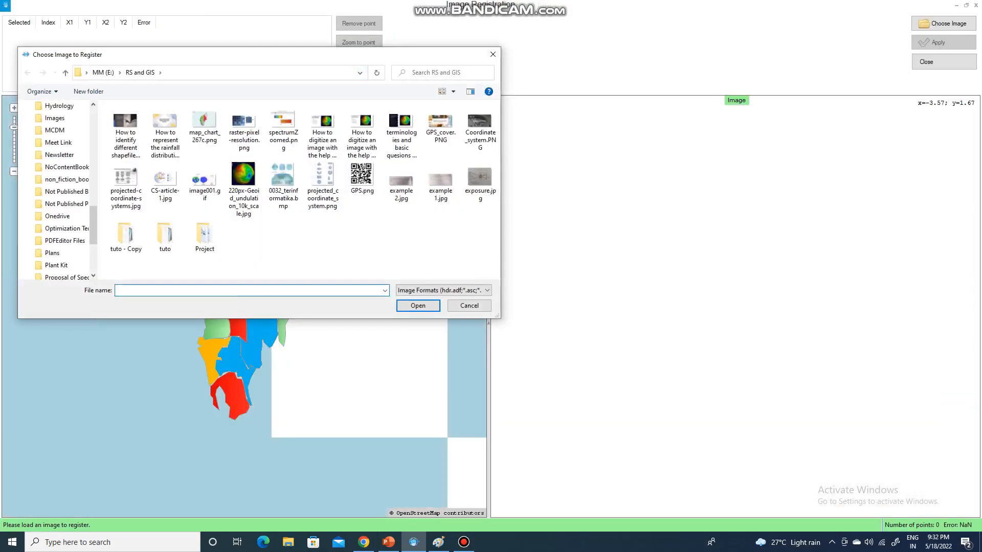
key(Escape)
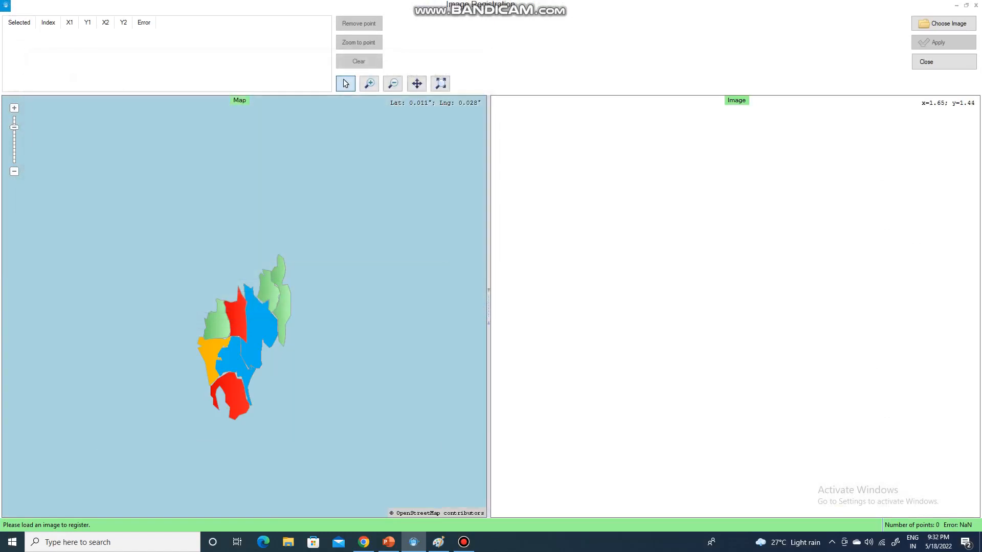
key(Escape)
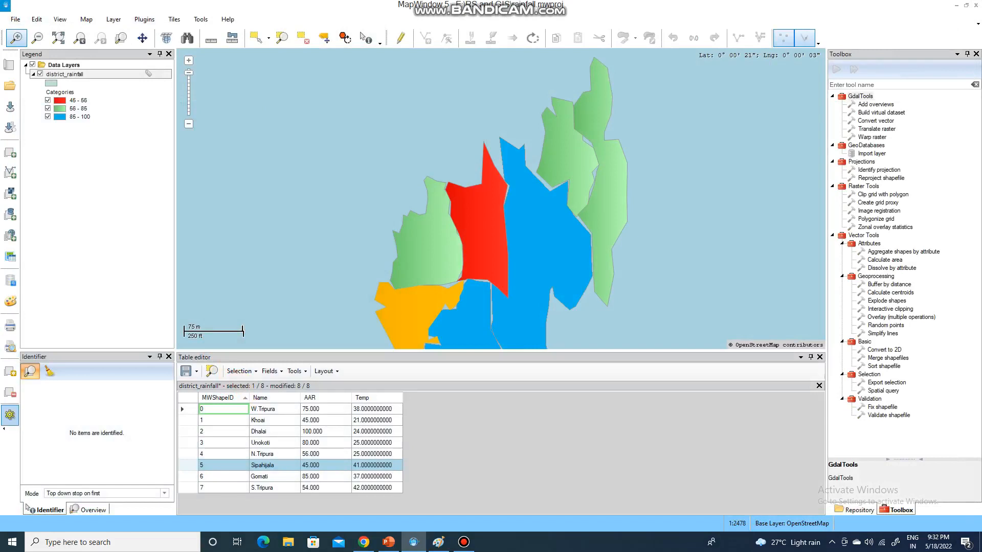
Review the General settings page, from the startup and symbology options down to the legend and various options
click(10, 415)
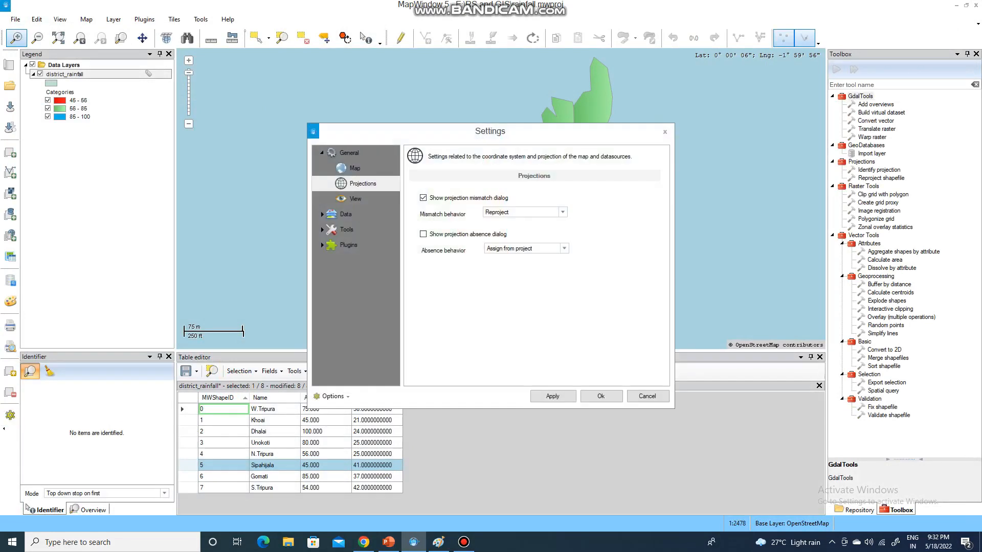
click(349, 152)
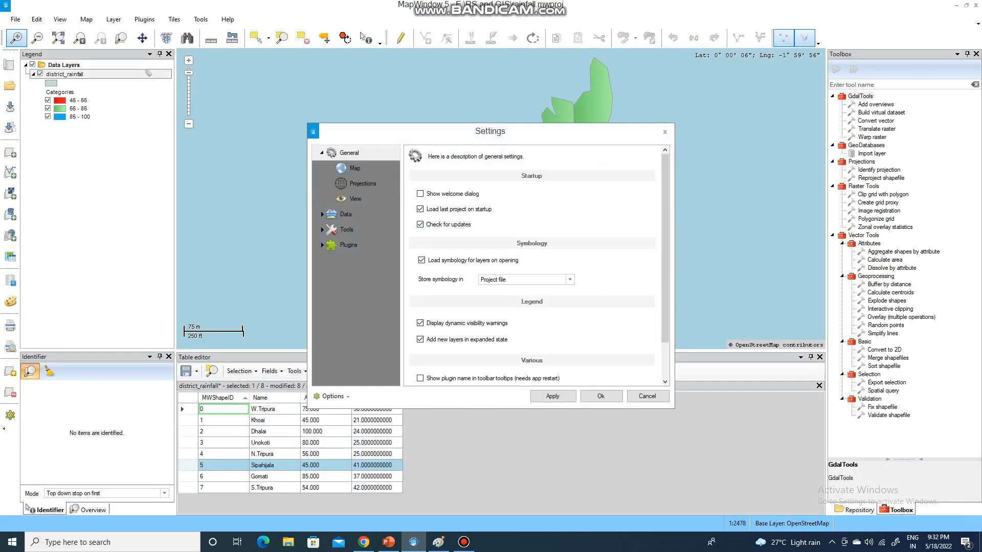
scroll(532, 266, down, 2)
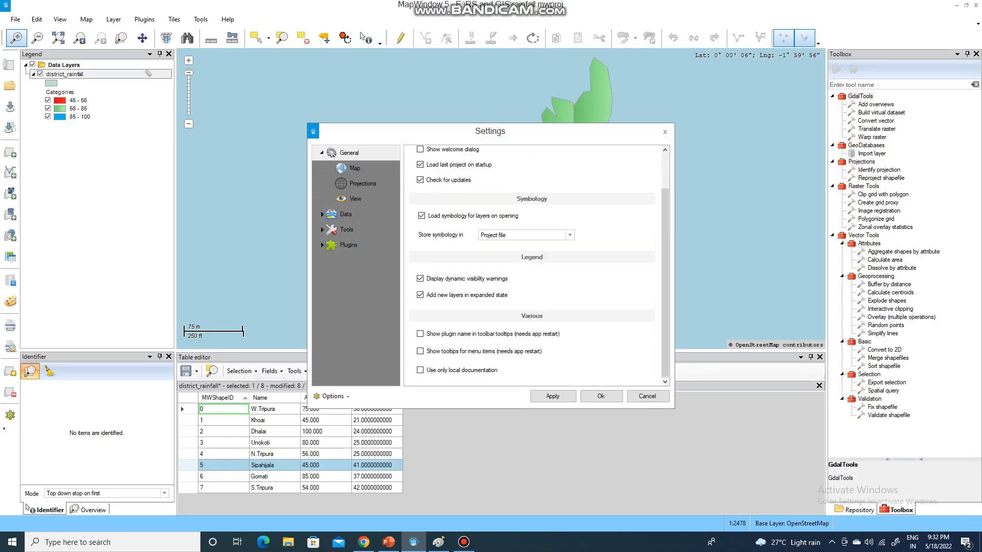
scroll(532, 266, up, 2)
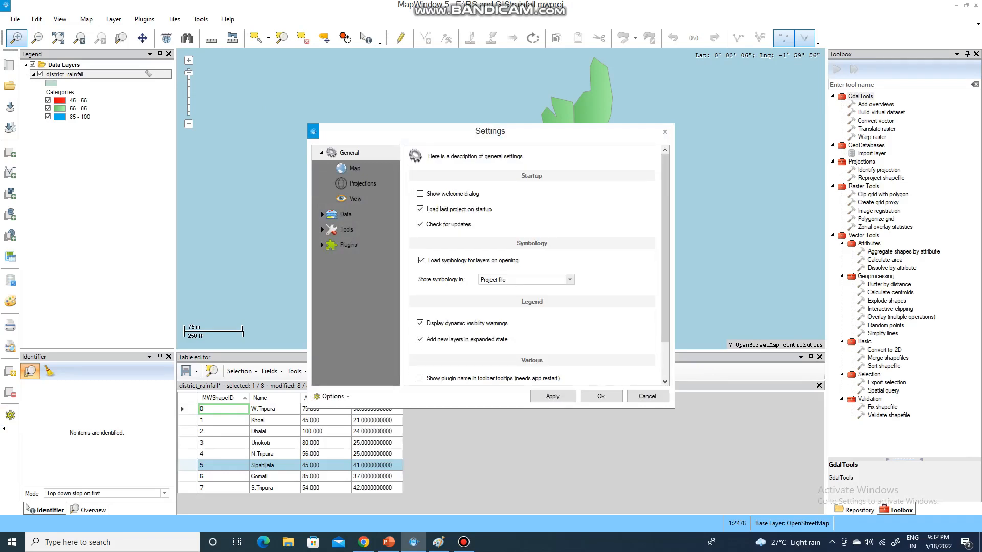
scroll(532, 266, down, 2)
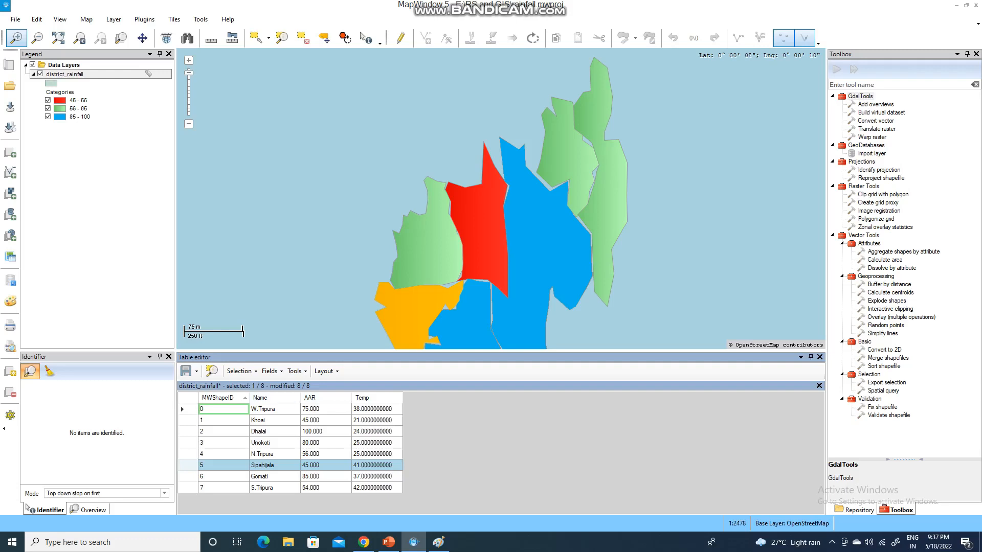
Open Update Measurements for the district_rainfall table and inspect the length unit choices, keeping kilometers
right_click(79, 76)
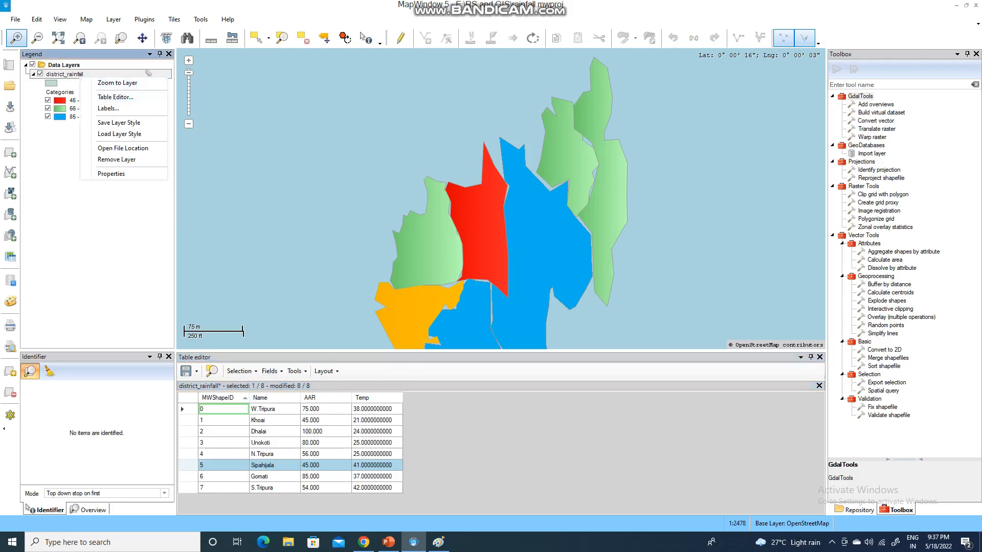
key(Escape)
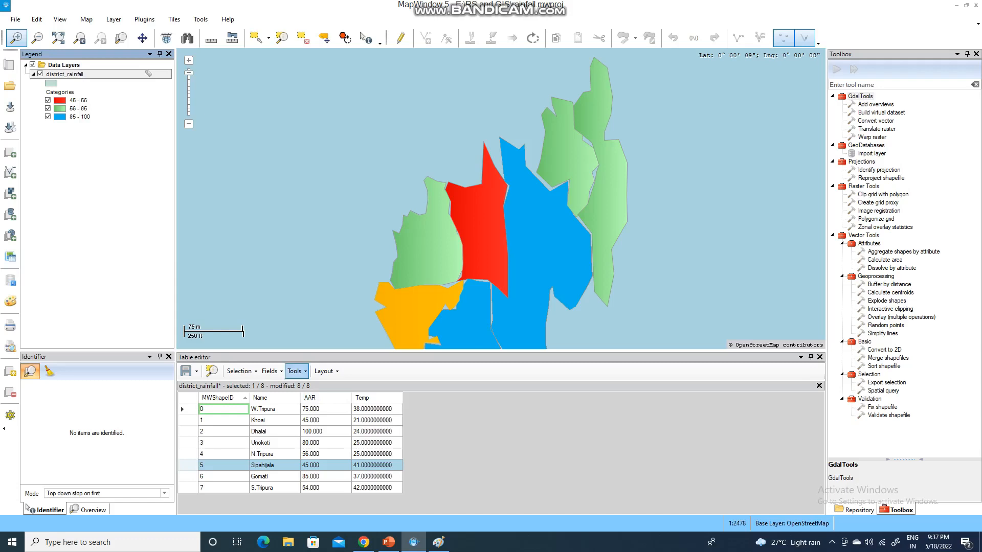
click(296, 372)
click(271, 371)
click(271, 371)
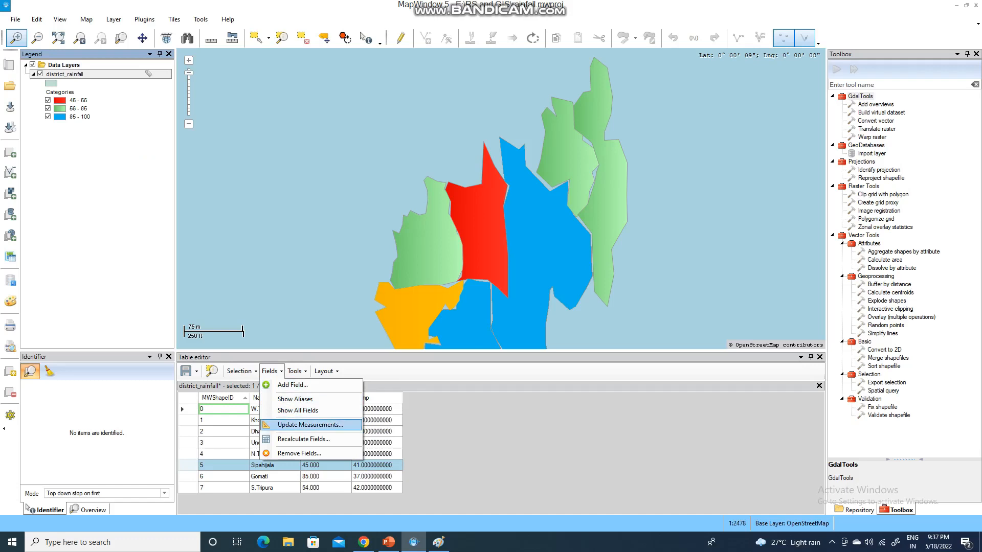
click(310, 425)
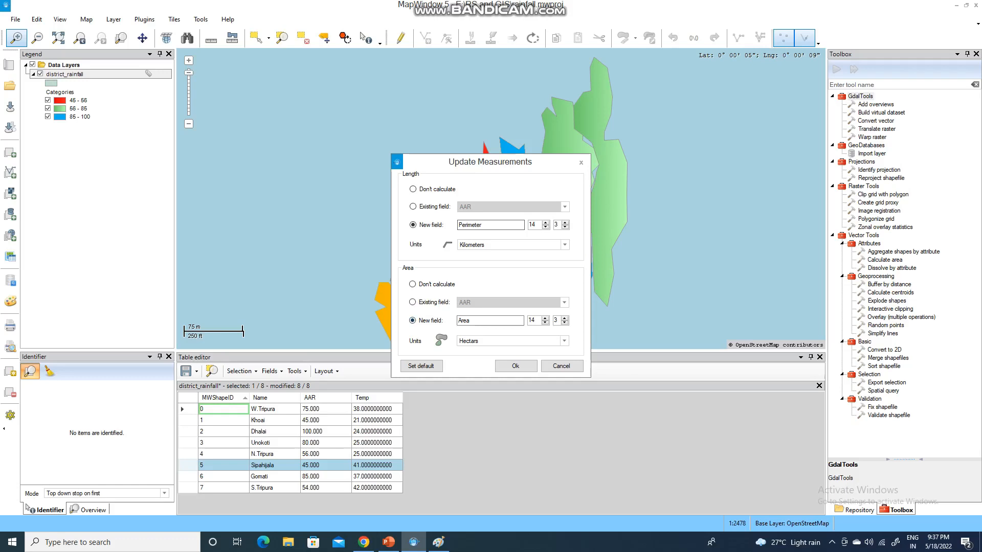
click(565, 245)
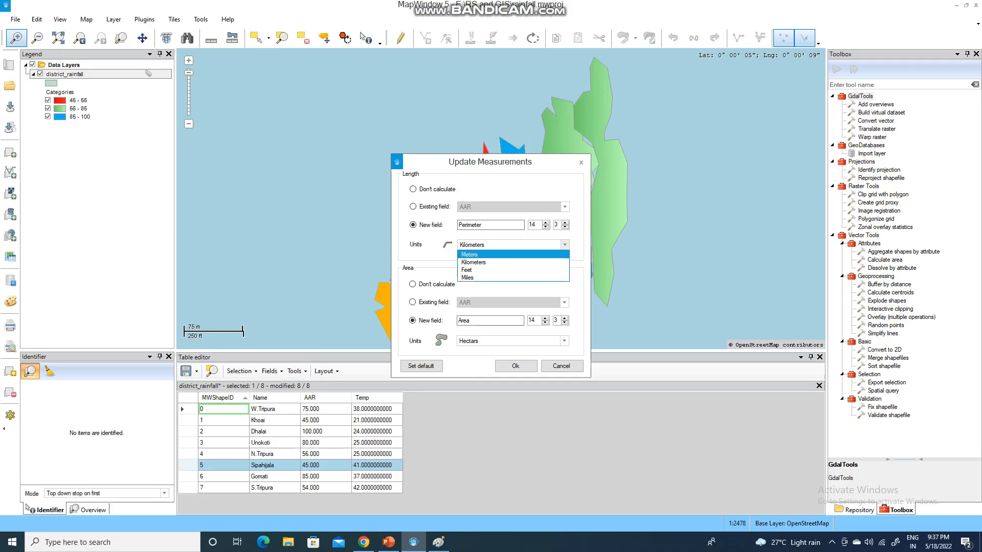
key(Return)
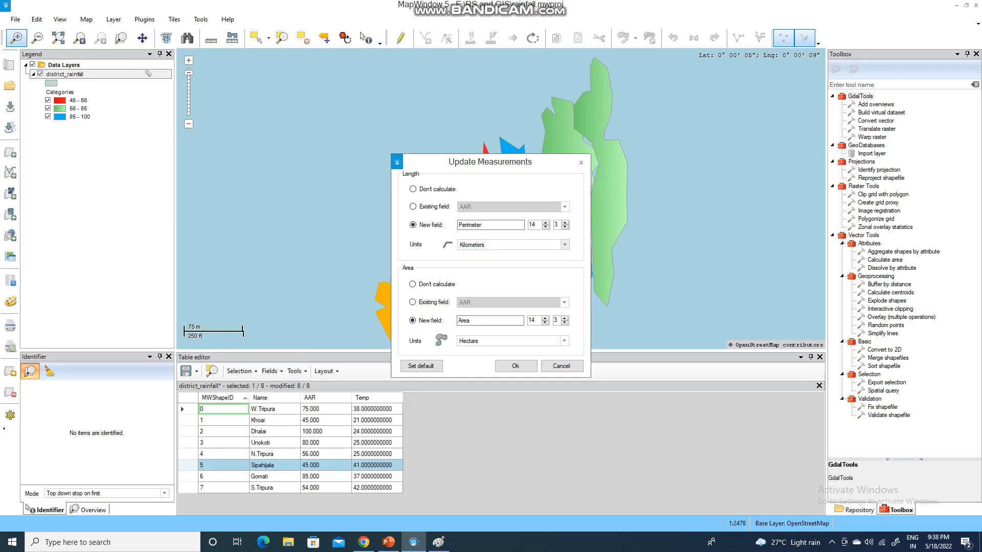
drag(519, 163, 172, 177)
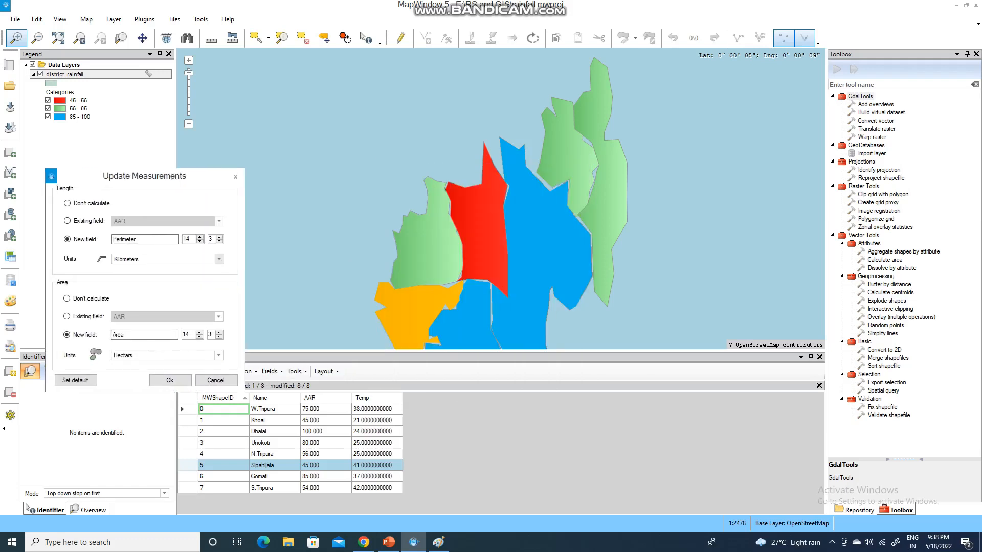
drag(154, 183, 508, 90)
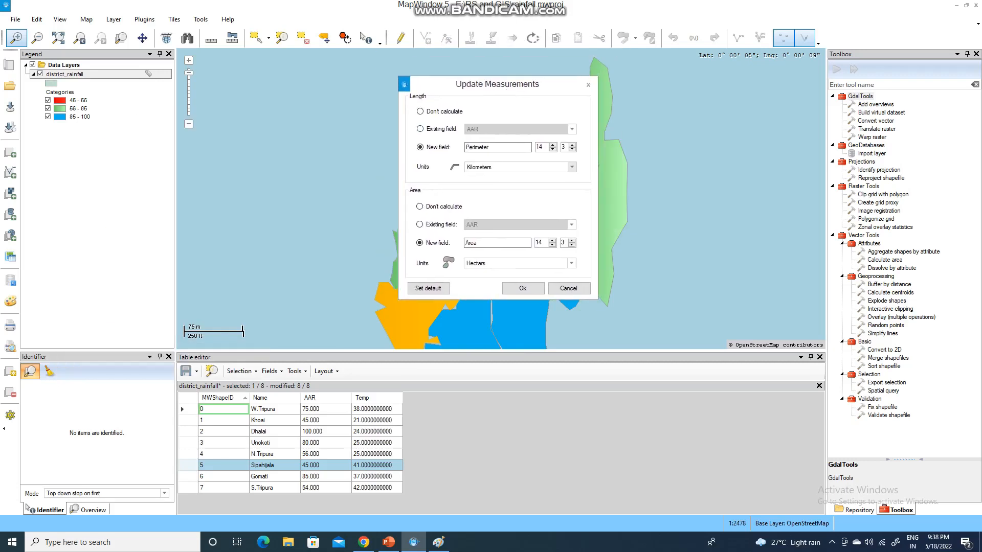
click(420, 128)
click(572, 129)
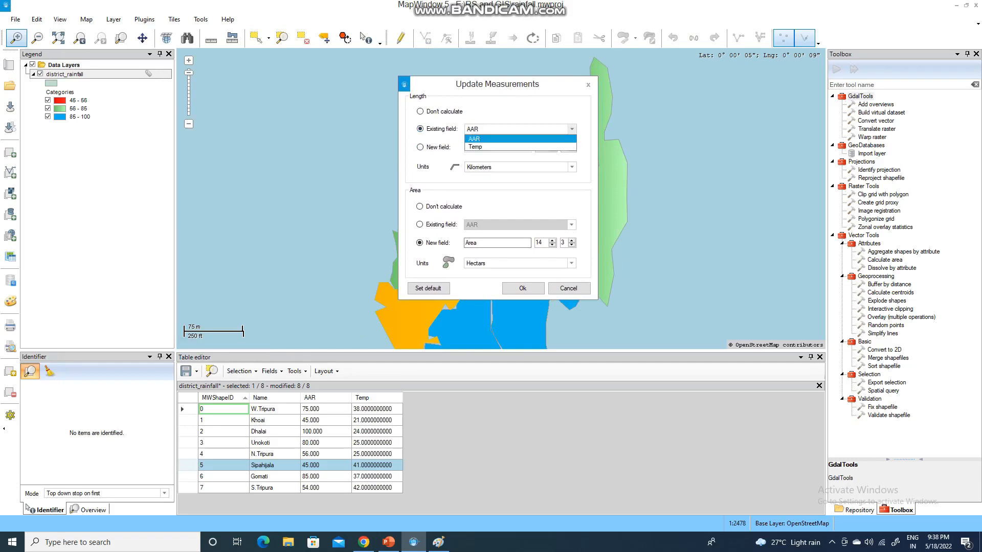
key(Return)
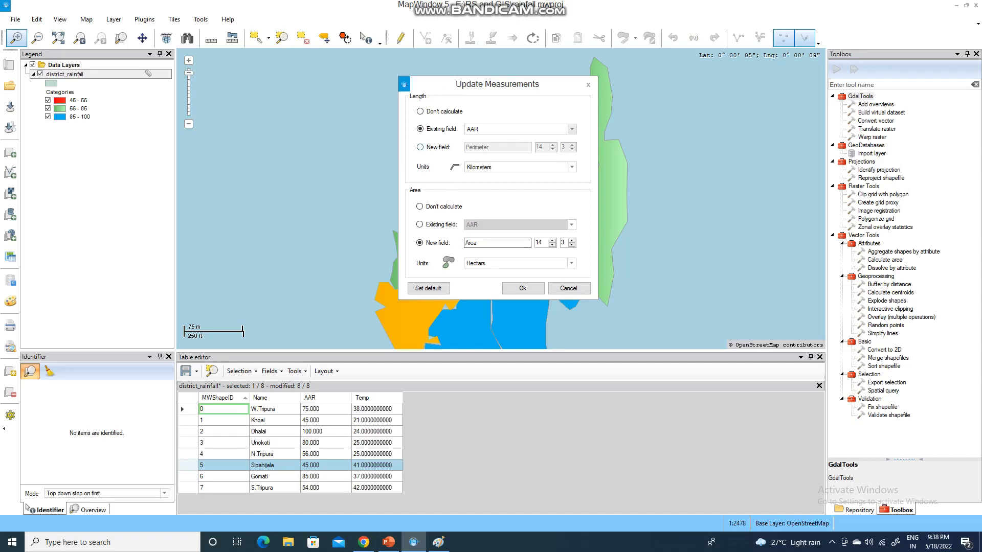
key(Down)
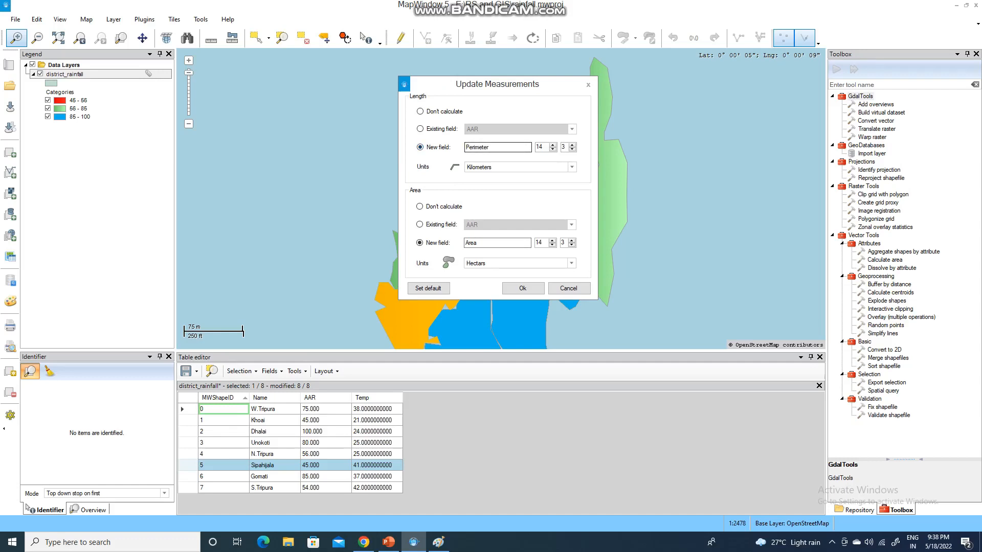
Calculate the measurements into new Perimeter and Area fields, with the perimeter in kilometers and the area units set to square kilometers
key(Tab)
key(shift+Left)
key(shift+Left)
click(552, 240)
click(571, 263)
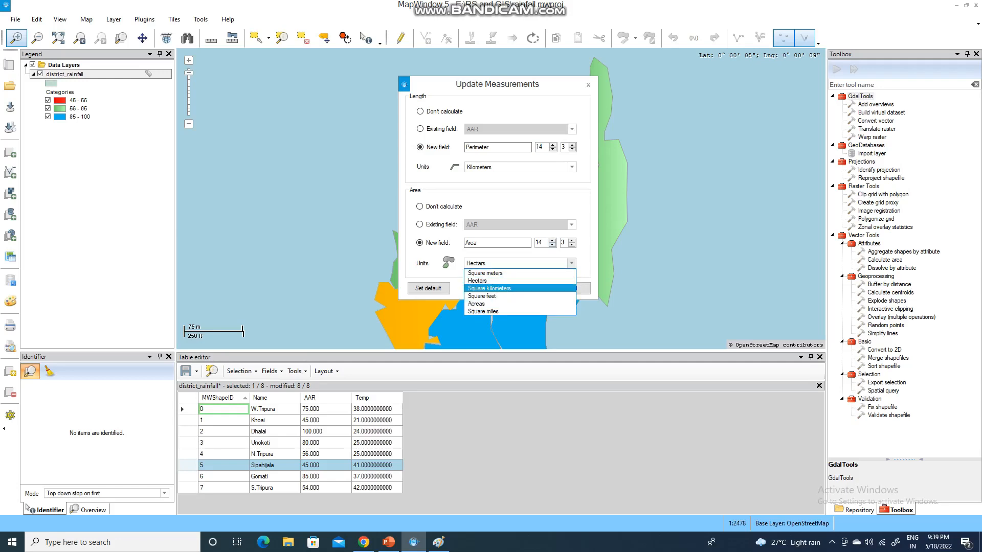
click(489, 289)
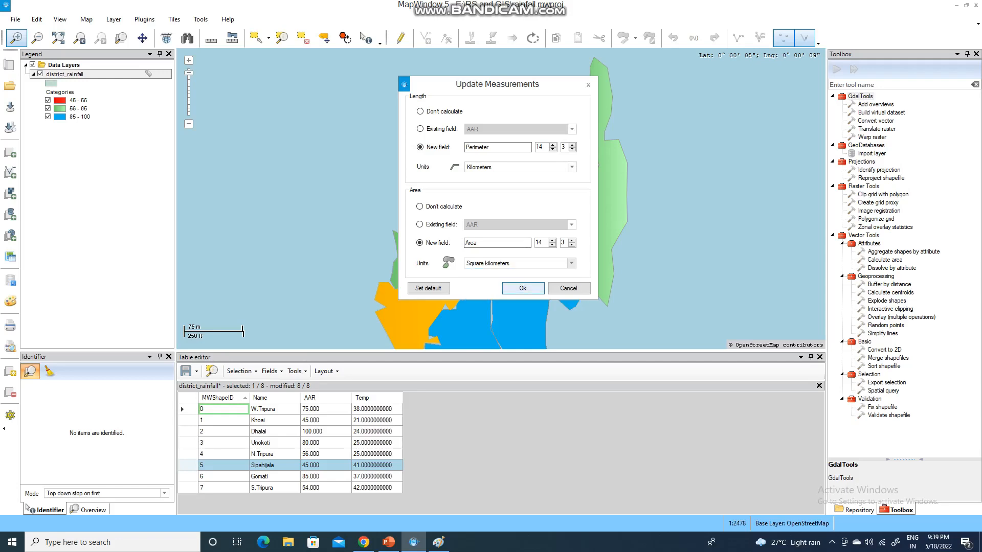
key(Return)
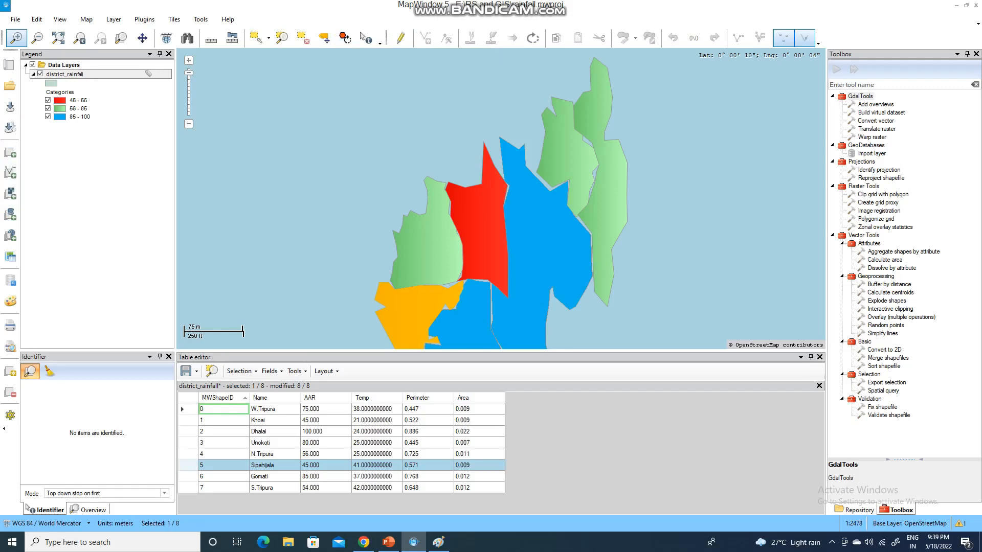
Set up a new regular polyline layer named LENGTH
click(10, 372)
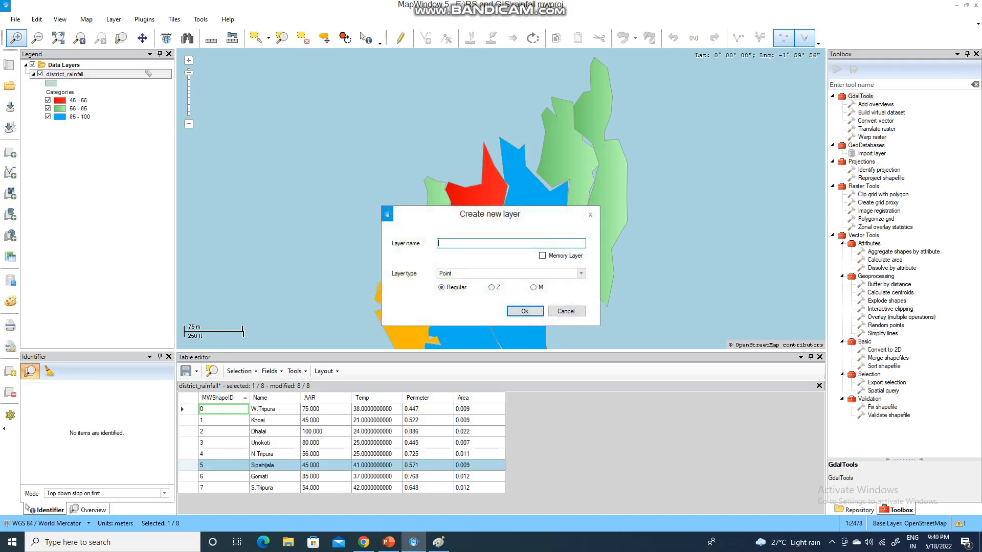
click(581, 273)
click(461, 288)
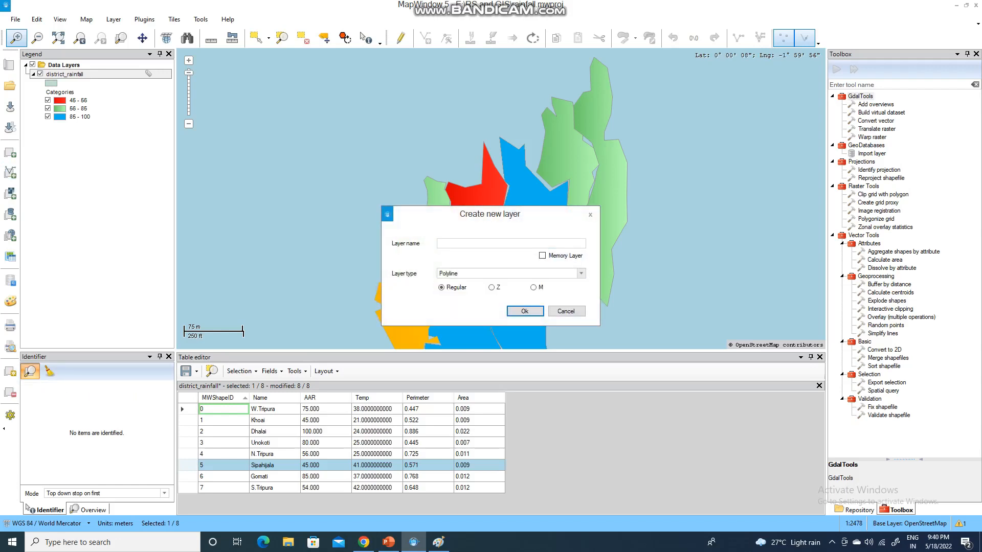
click(511, 243)
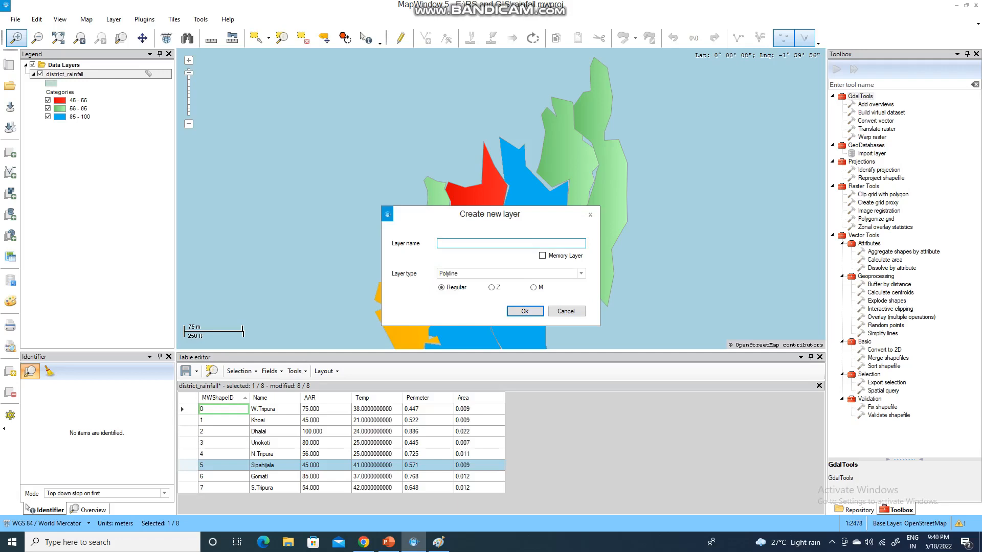
text(LENGTH)
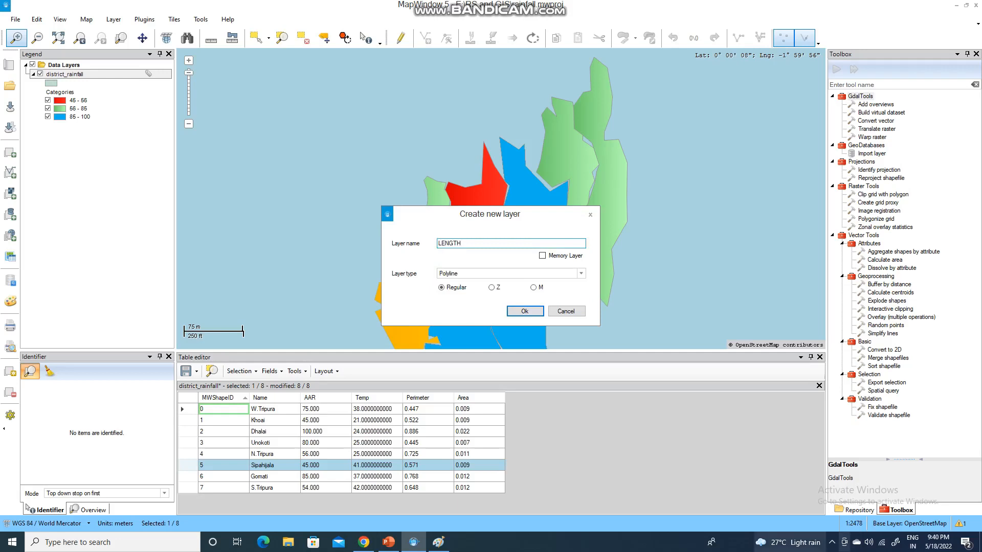
click(832, 542)
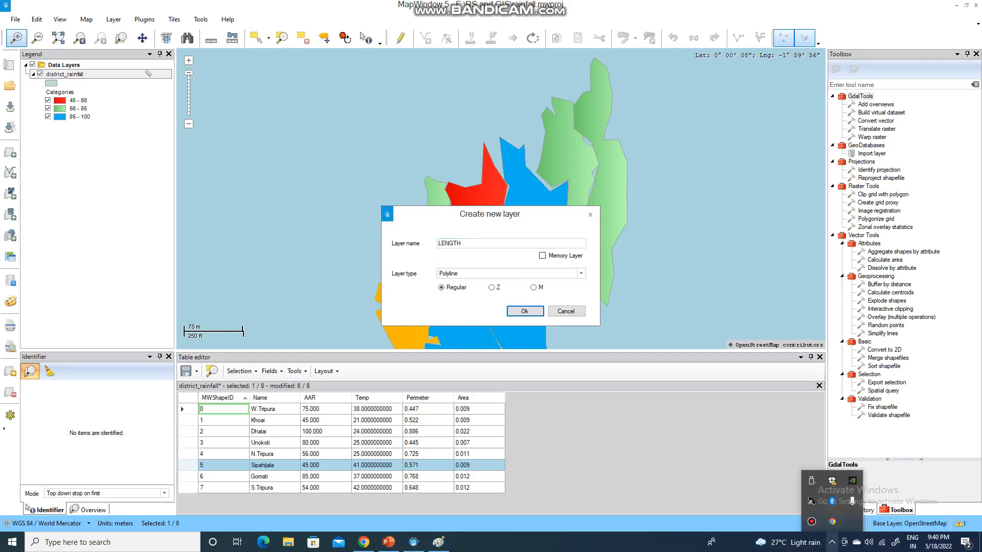
click(811, 522)
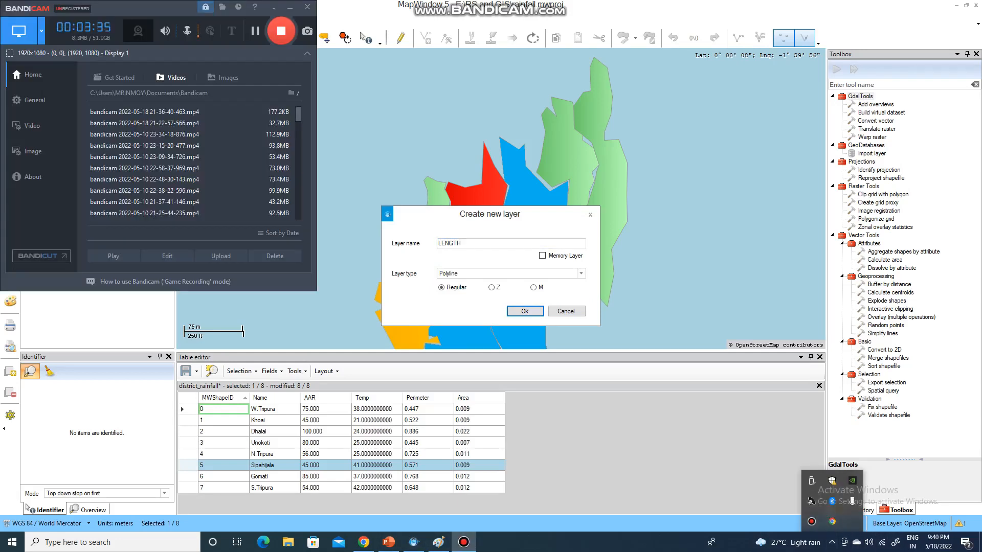
click(289, 7)
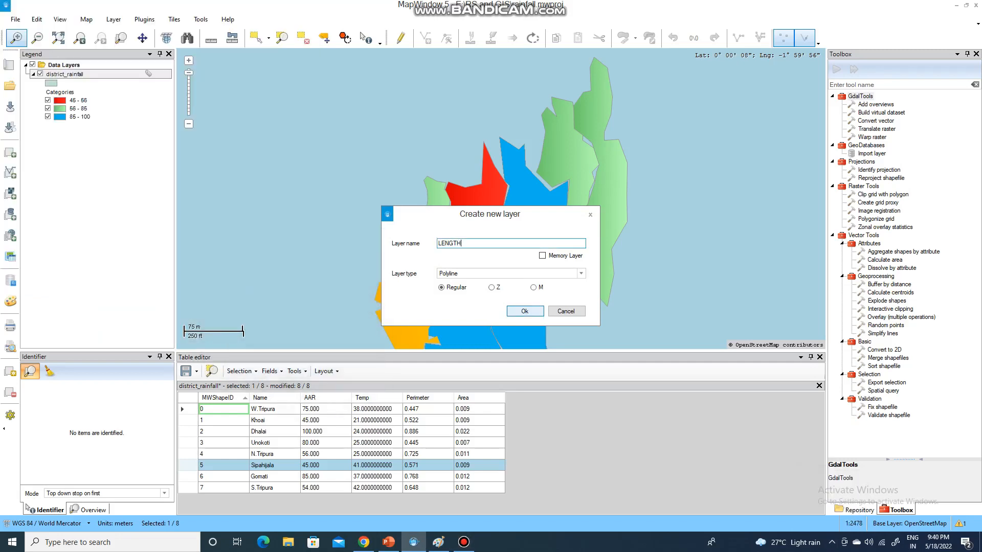
Create the LENGTH layer in the GIS_RS_TUTO folder on the MM (E:) drive
key(Return)
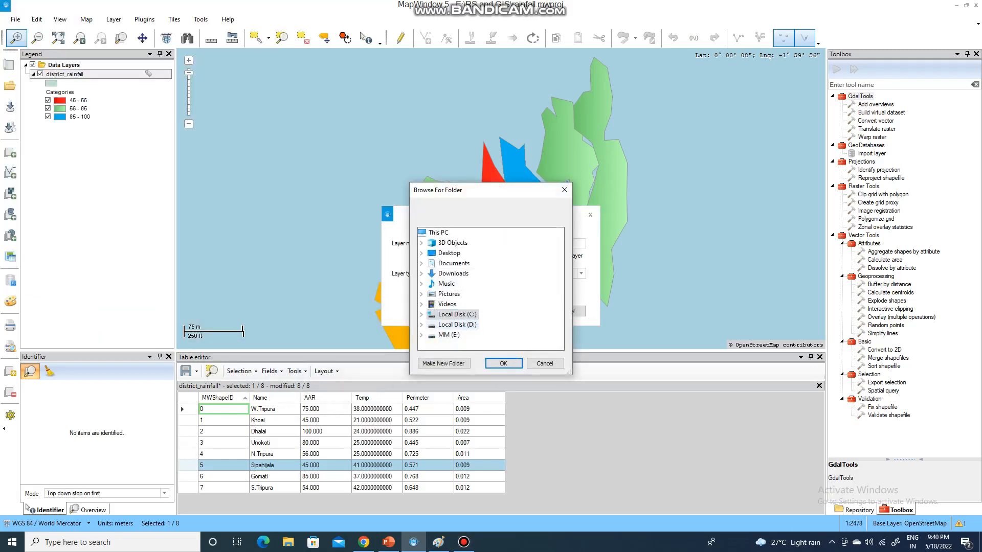
key(Down)
key(Down)
key(Right)
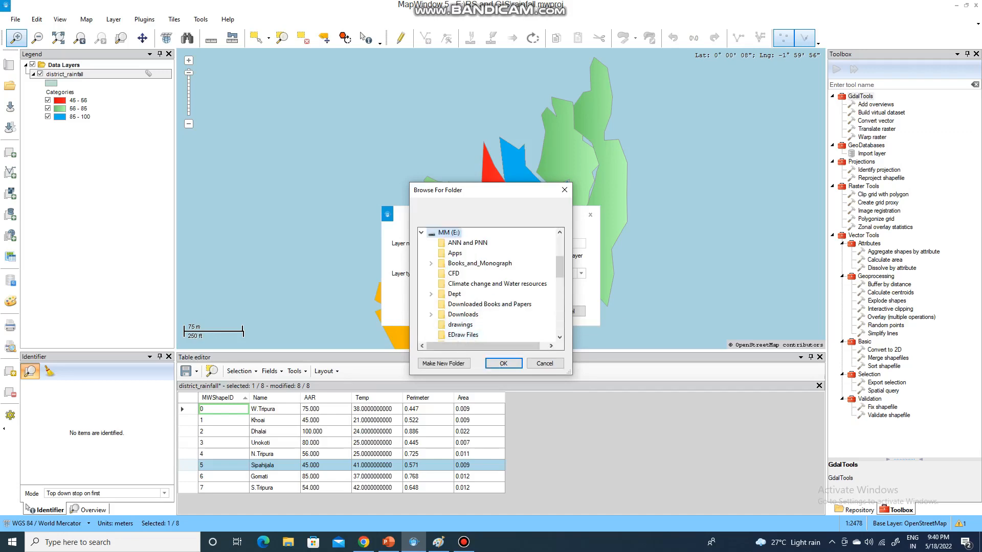
key(Down)
key(Down)
key(Down)
key(Down)
key(Down)
key(Down)
key(Down)
key(Down)
key(Down)
key(Down)
key(Down)
key(Down)
key(Down)
key(Down)
key(Down)
key(Right)
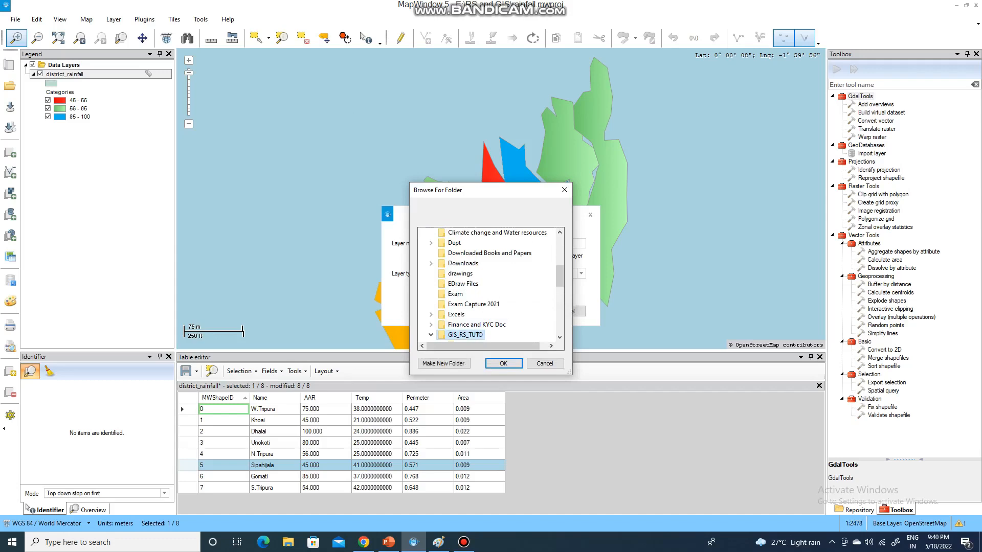
key(Return)
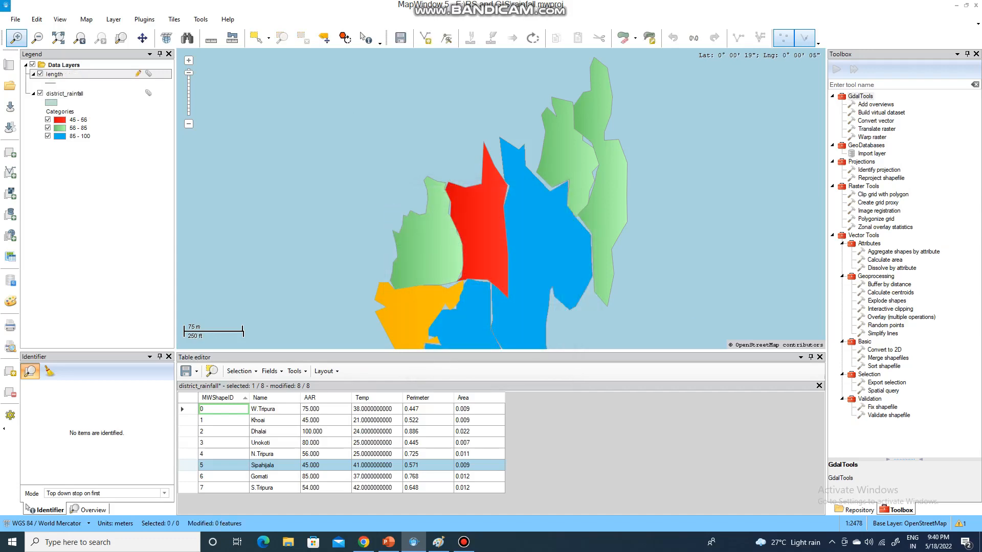
Draw a line about 74.7 m long in the length layer from the western green district to the northern red district
click(54, 74)
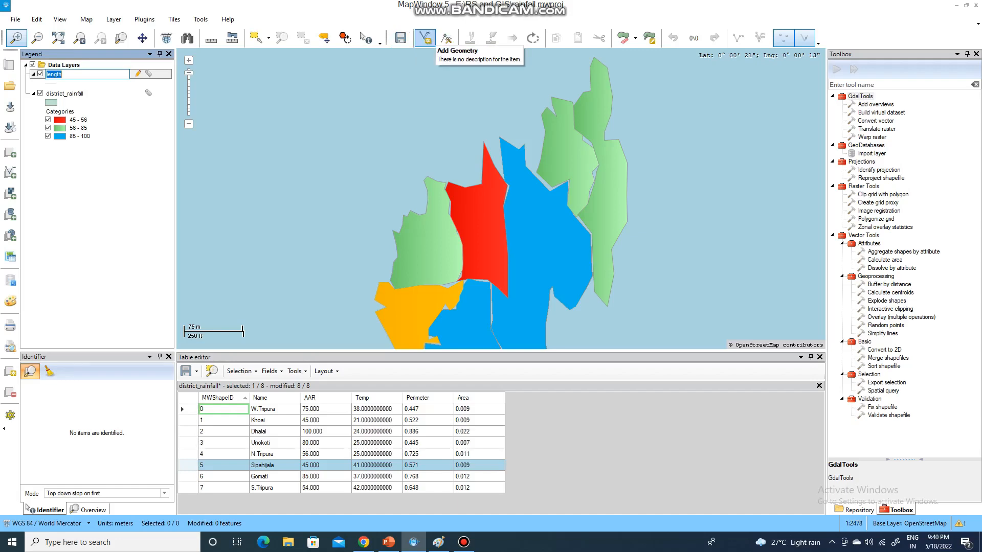
key(Return)
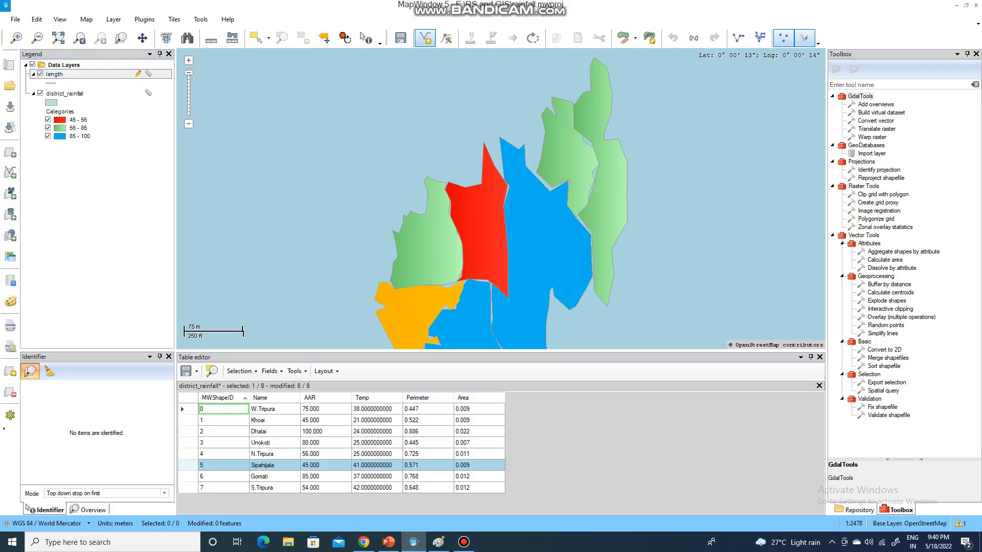
click(427, 245)
click(484, 232)
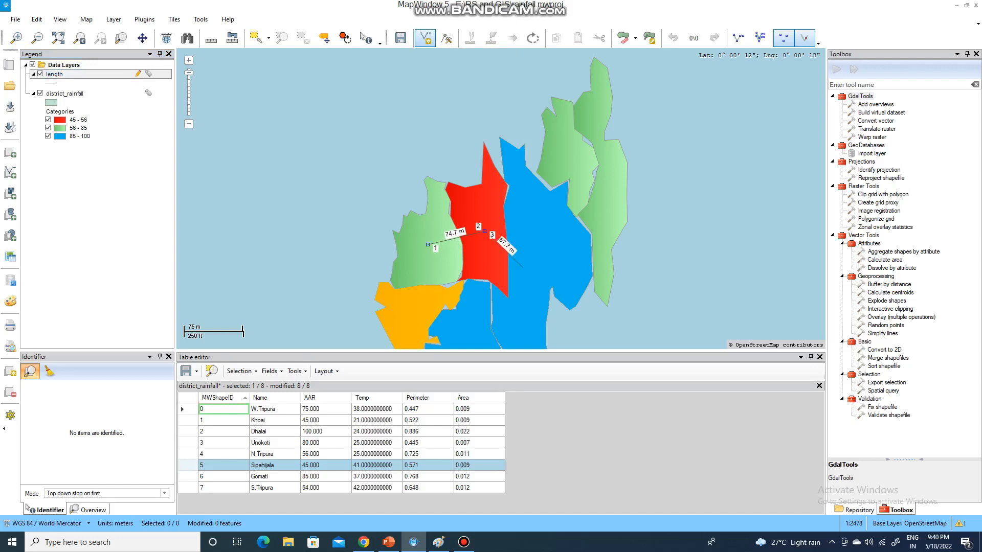
right_click(506, 238)
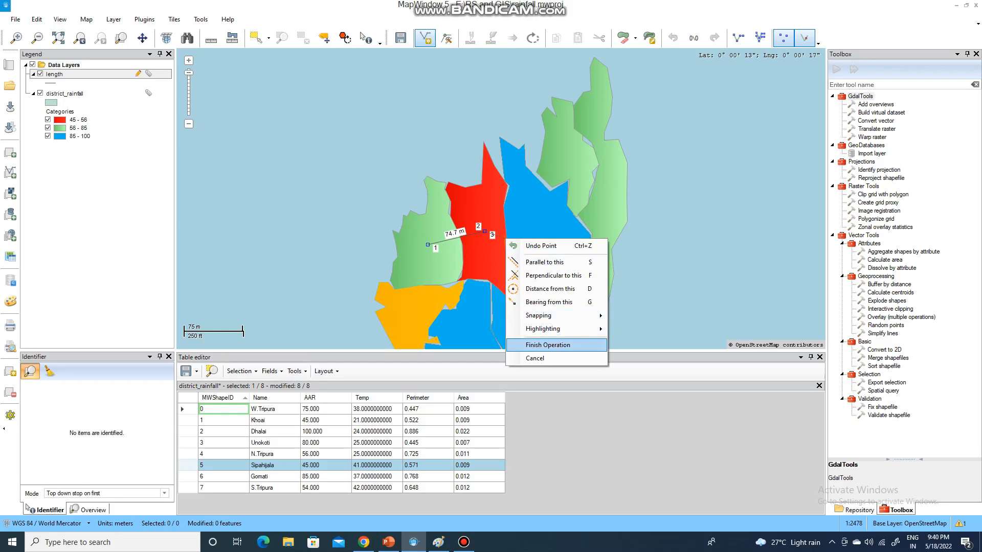
click(548, 345)
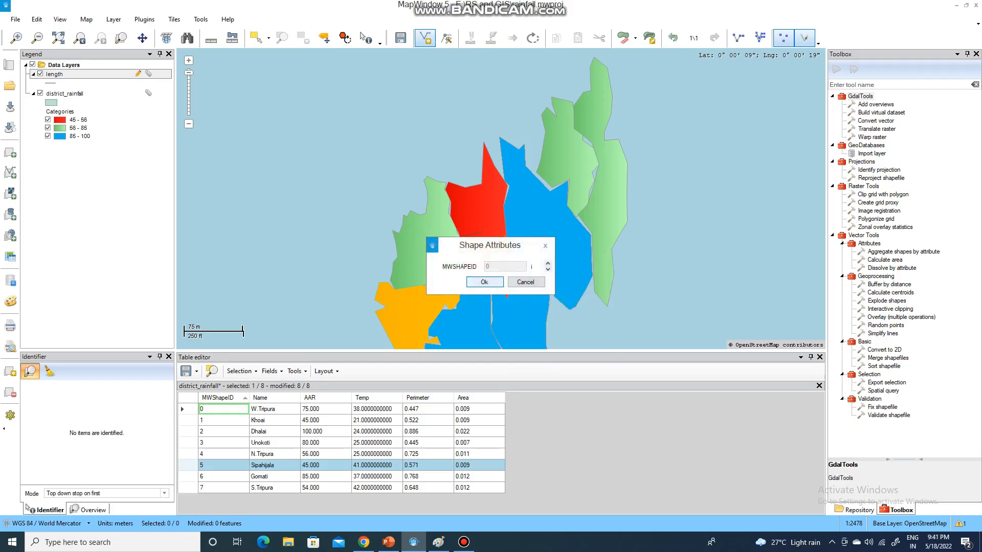
click(485, 282)
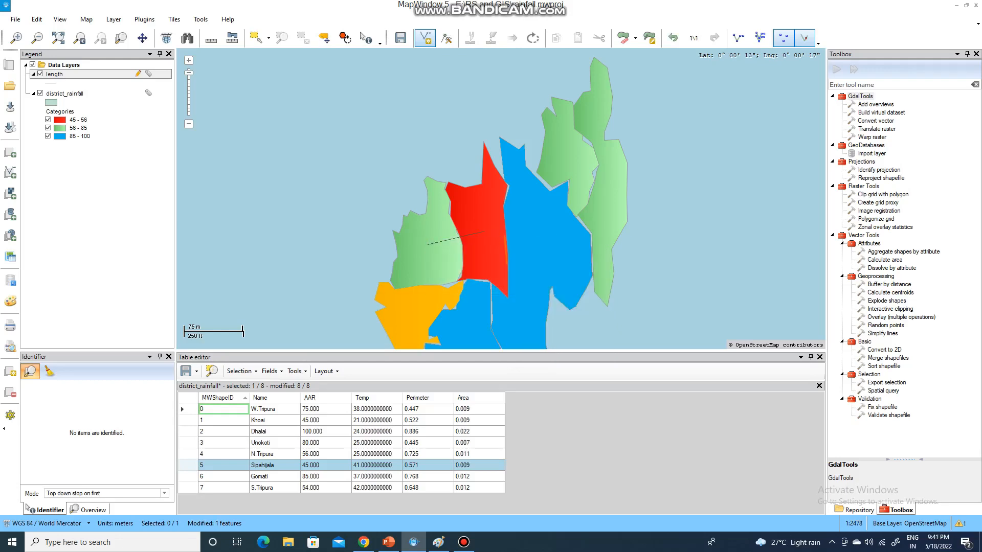
Add a second line from the first line's end in the northern red district to the large blue district
click(484, 231)
click(543, 239)
right_click(544, 240)
click(573, 319)
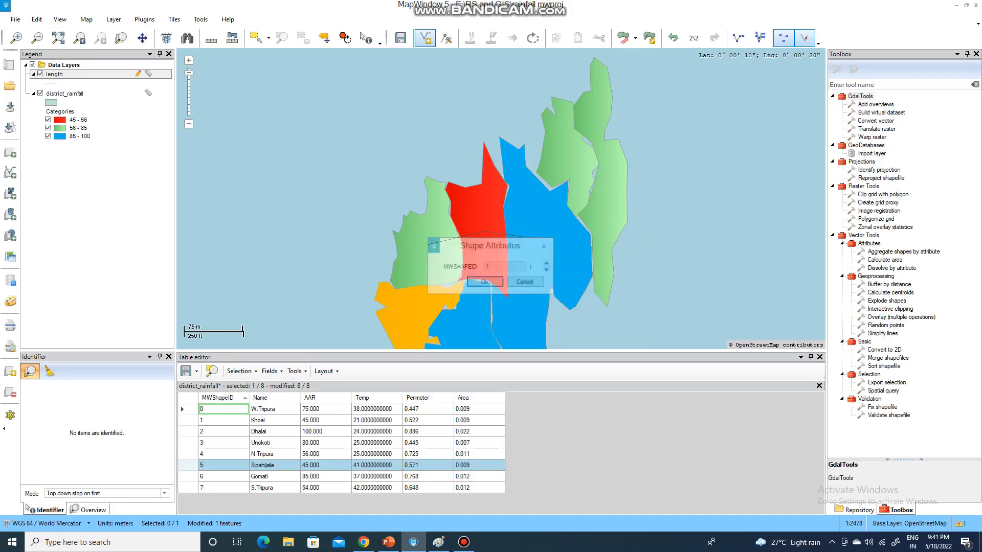
key(Return)
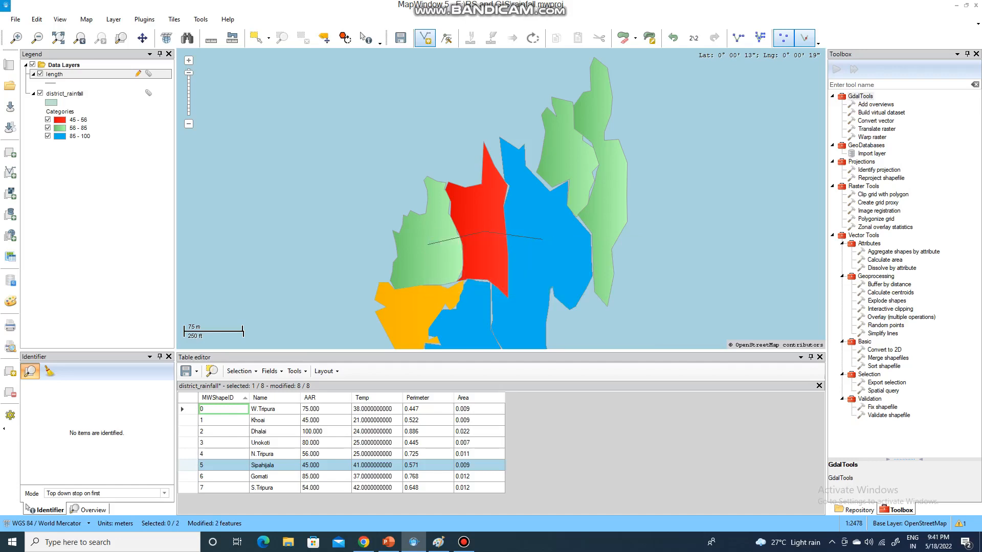
Add a third line about 149.3 m long from the large blue district southwest to the smaller blue district
click(541, 239)
click(457, 320)
right_click(458, 320)
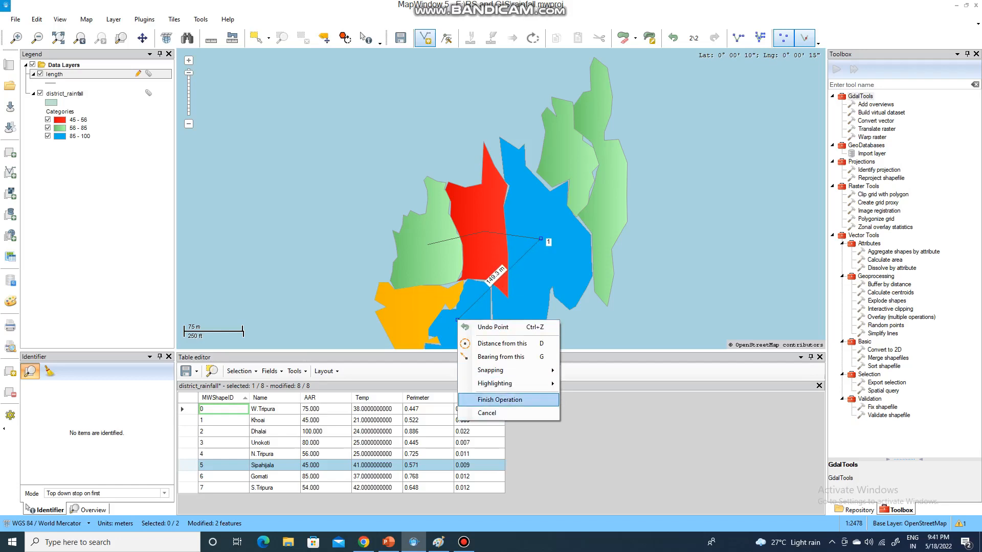
click(499, 399)
click(483, 282)
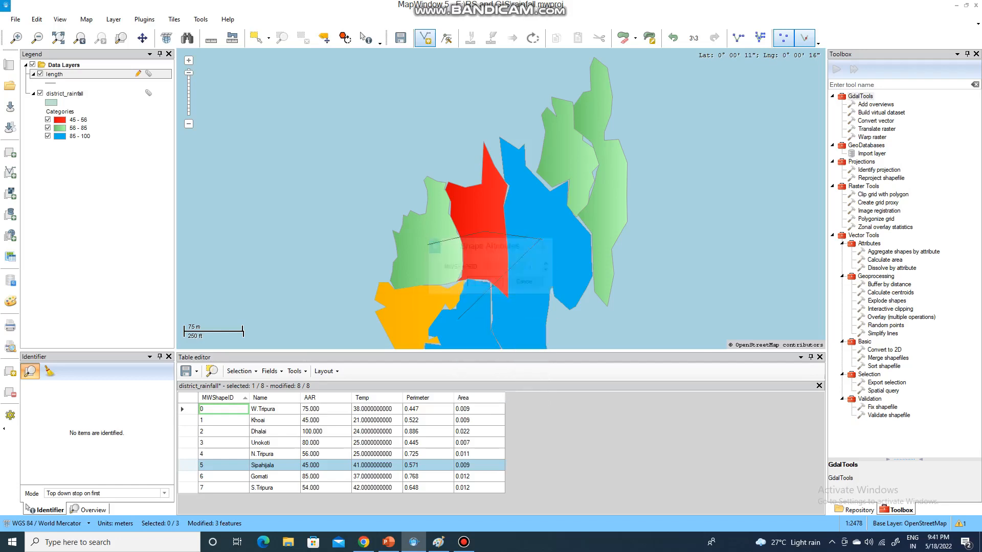
Add a fourth line about 67.5 m long from the smaller blue district to the orange district
click(406, 310)
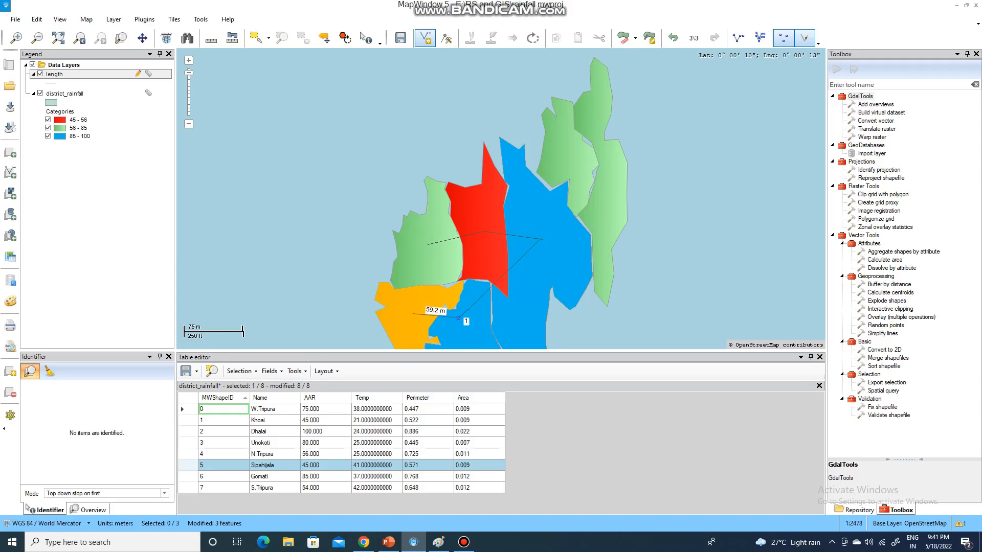
right_click(406, 311)
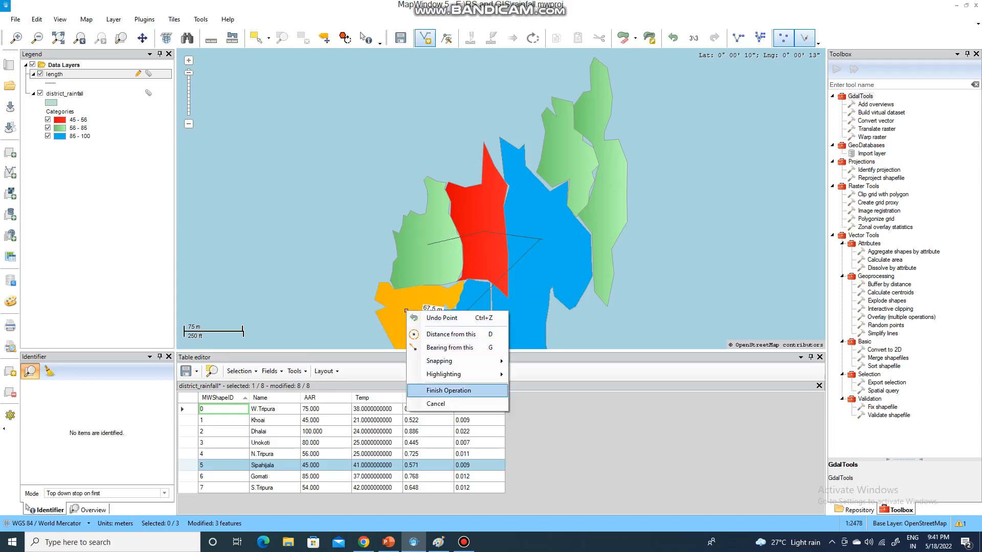
click(449, 390)
click(484, 282)
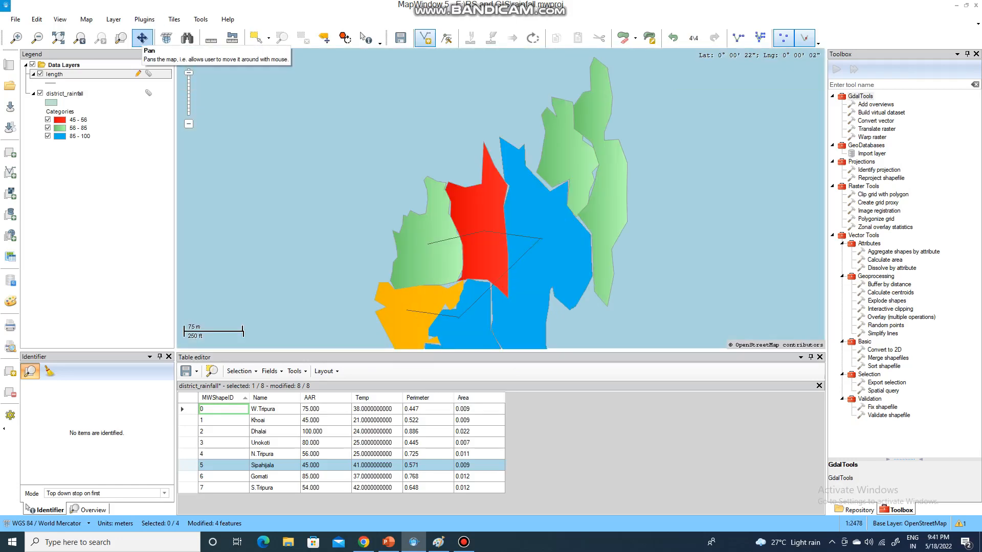
Add a fifth line about 111.8 m long from the orange district southeast into the southern part of the smaller blue district
click(142, 37)
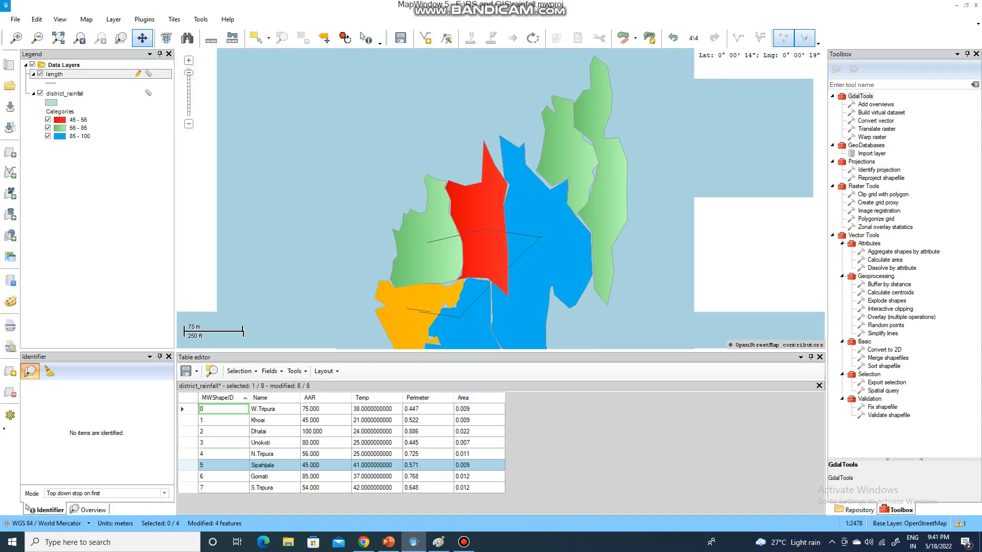
drag(486, 245, 495, 148)
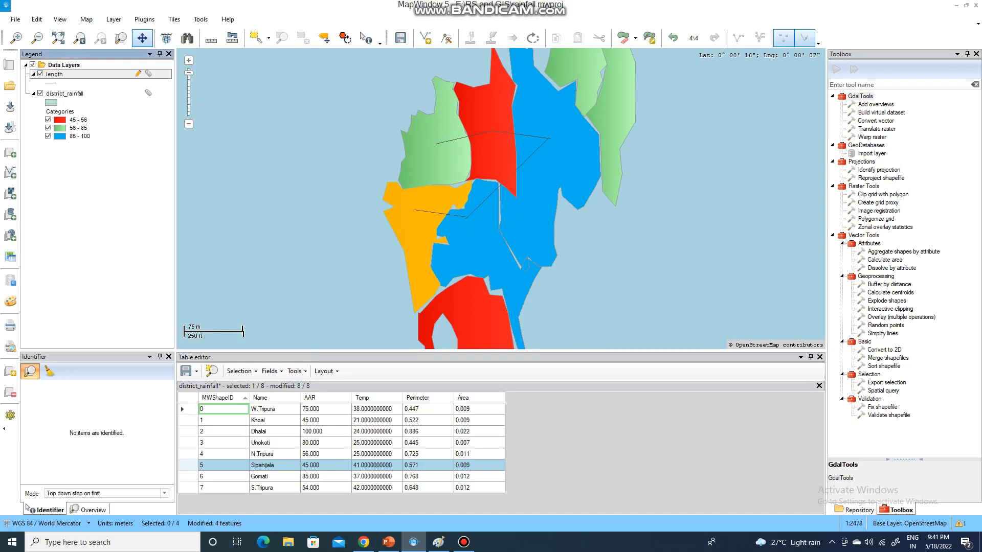
click(425, 38)
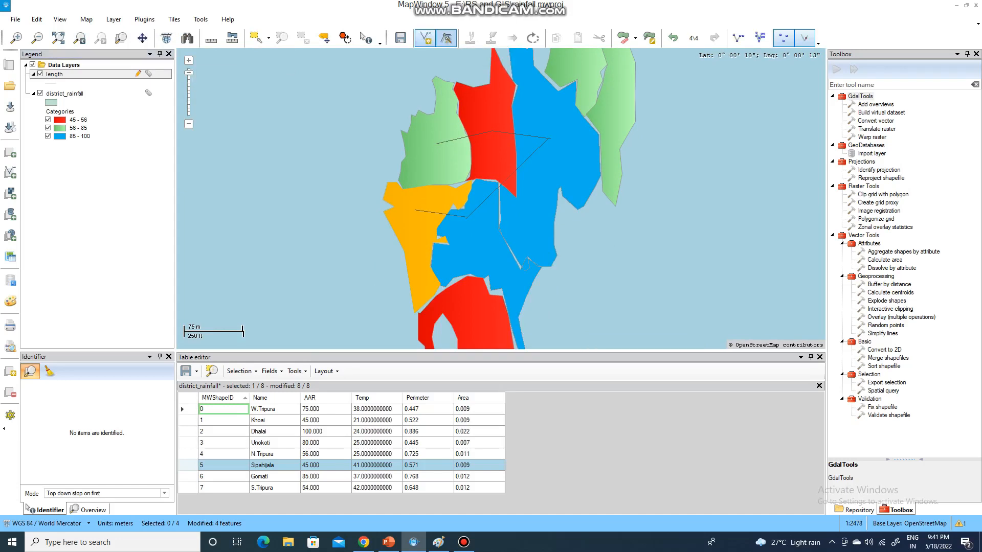
click(415, 211)
click(487, 259)
right_click(487, 259)
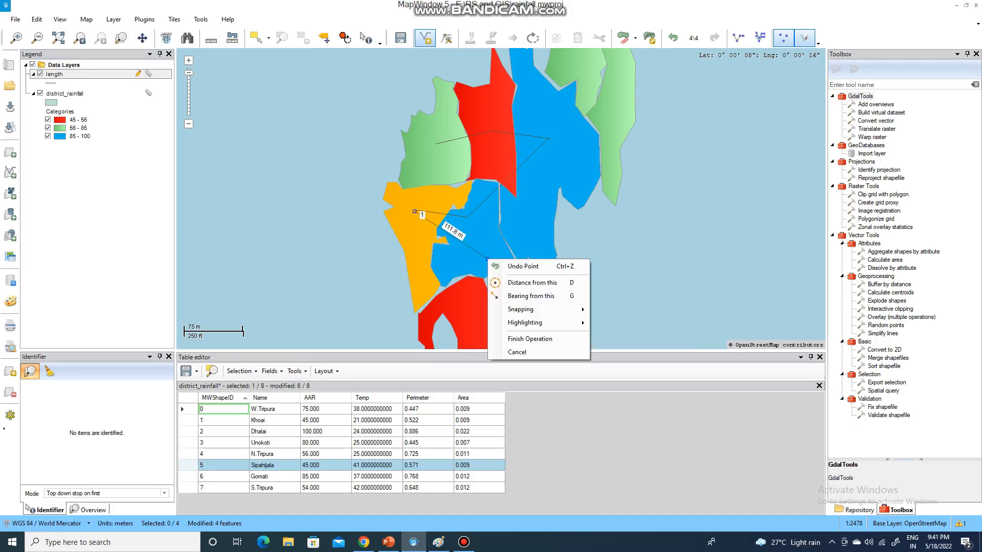
click(516, 338)
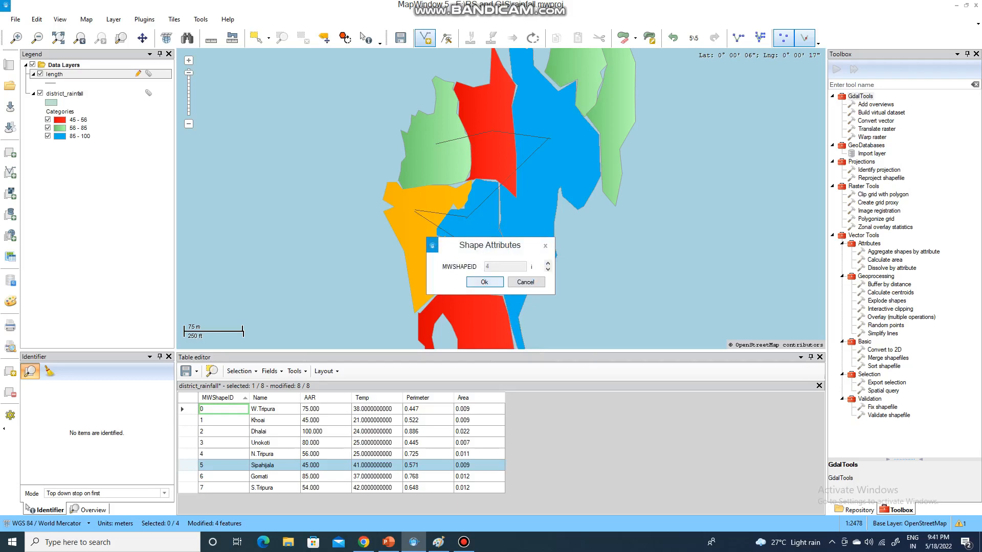
key(Return)
Add a sixth line about 91.5 m long from the fifth line's end down to the southern red district
click(489, 259)
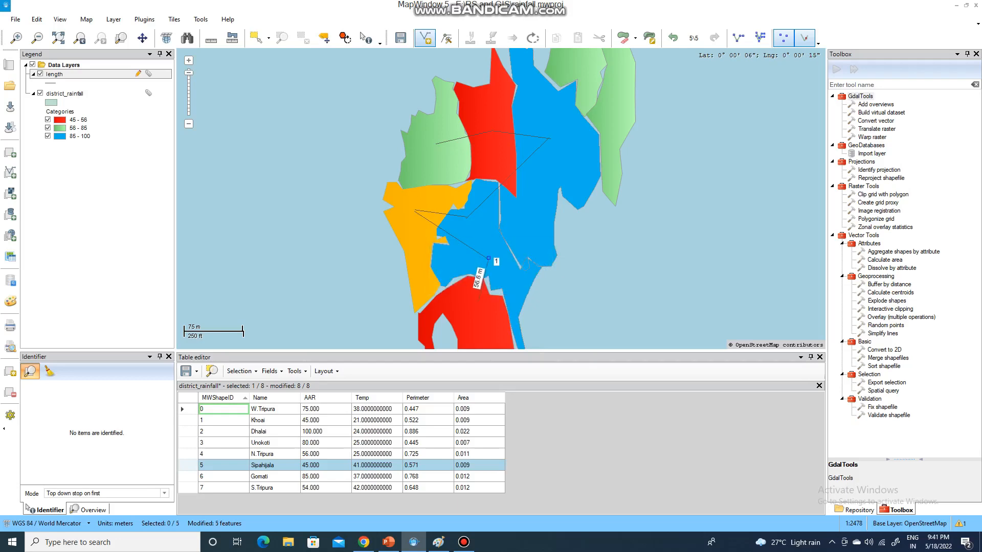
click(475, 327)
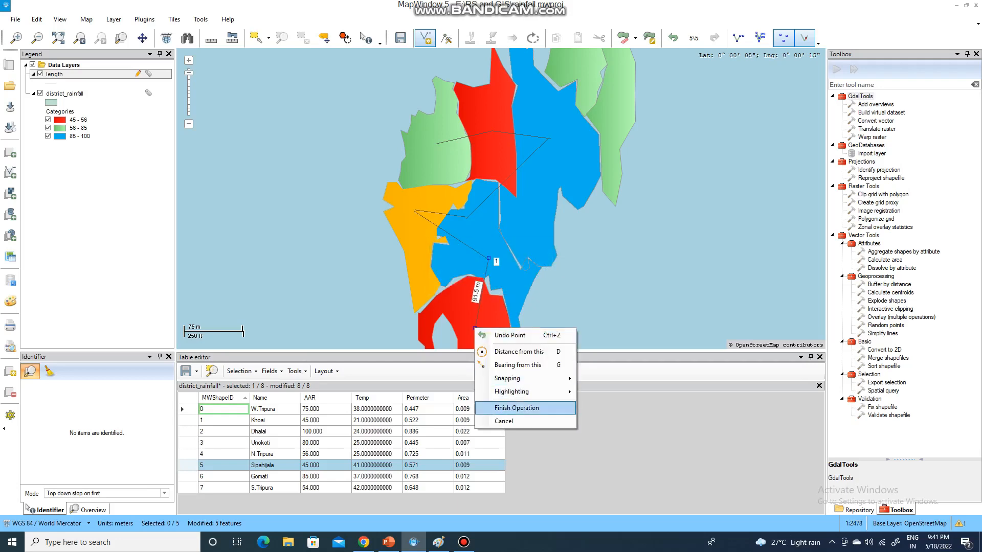
click(517, 408)
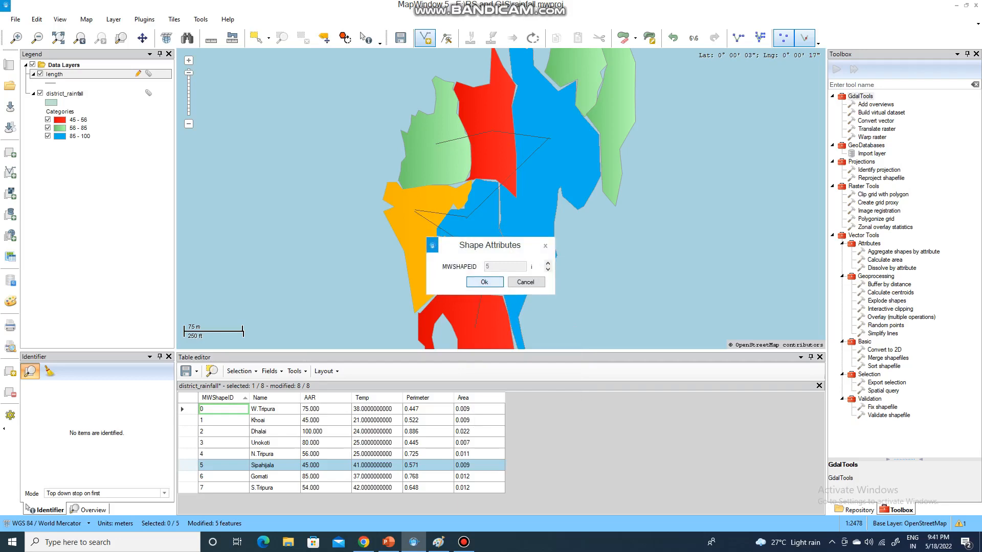
key(Return)
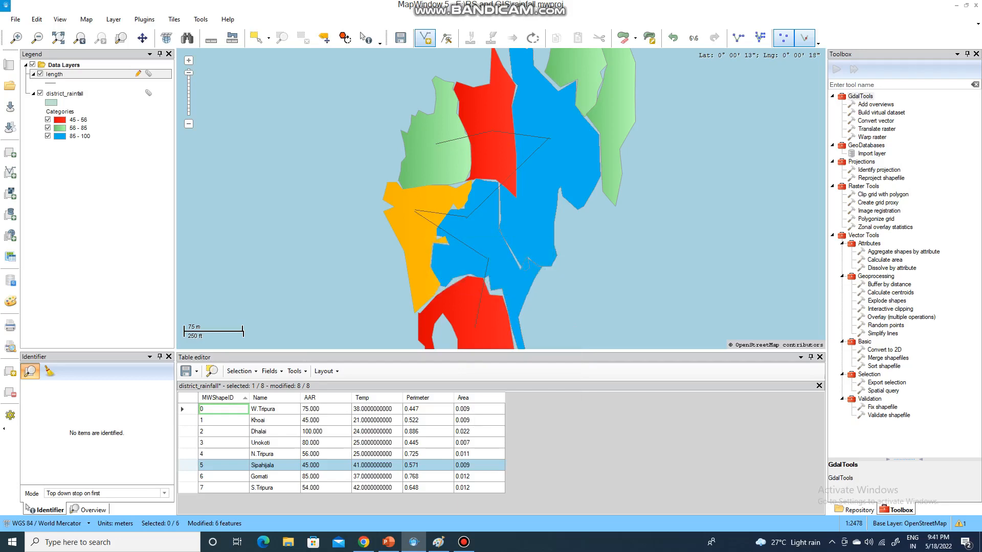
Add a seventh line about 106.6 m long from the line corner in the large blue district north to the nearest green district
click(549, 138)
right_click(578, 60)
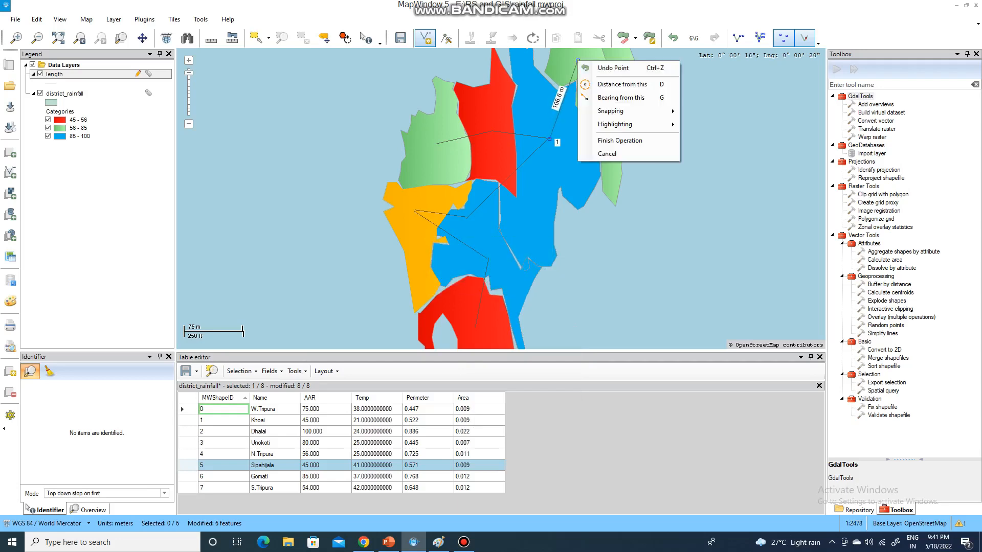
click(620, 140)
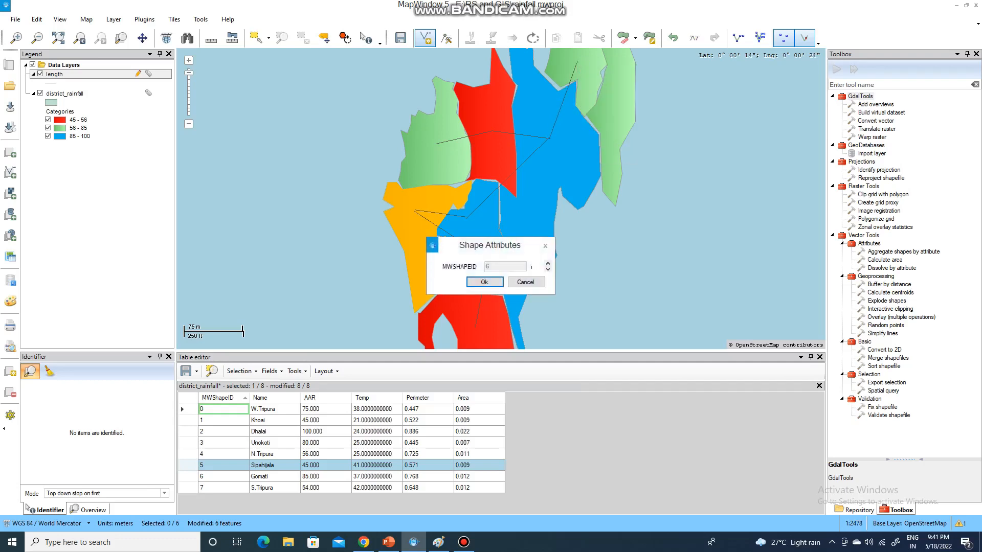
click(484, 282)
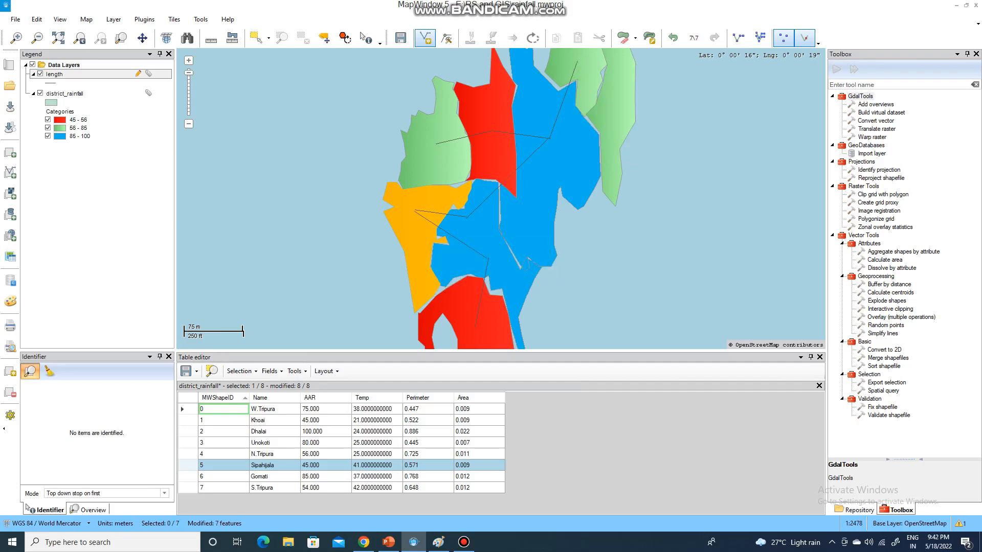
Add an eighth line about 92.9 m long from the seventh line's northern end to the easternmost green district
click(575, 63)
right_click(608, 128)
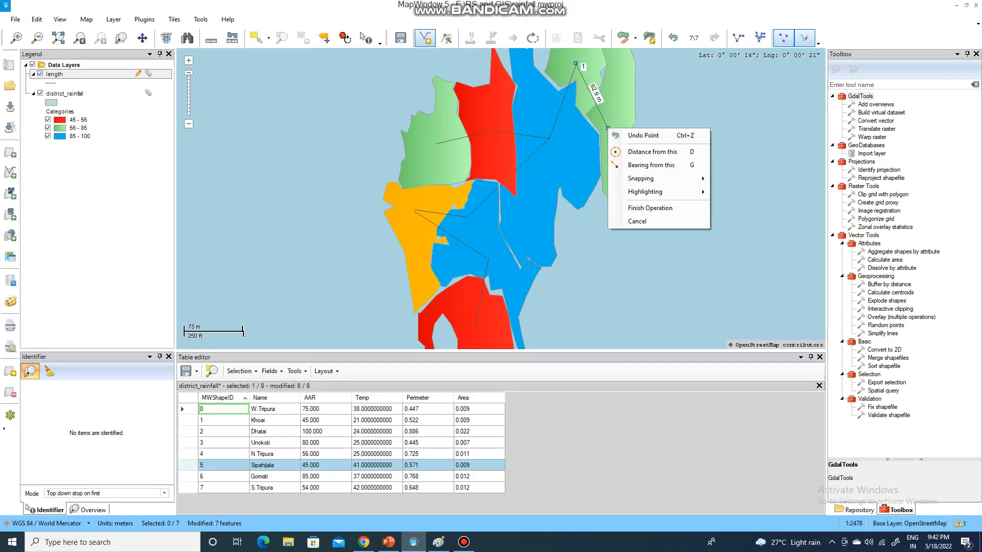
click(647, 208)
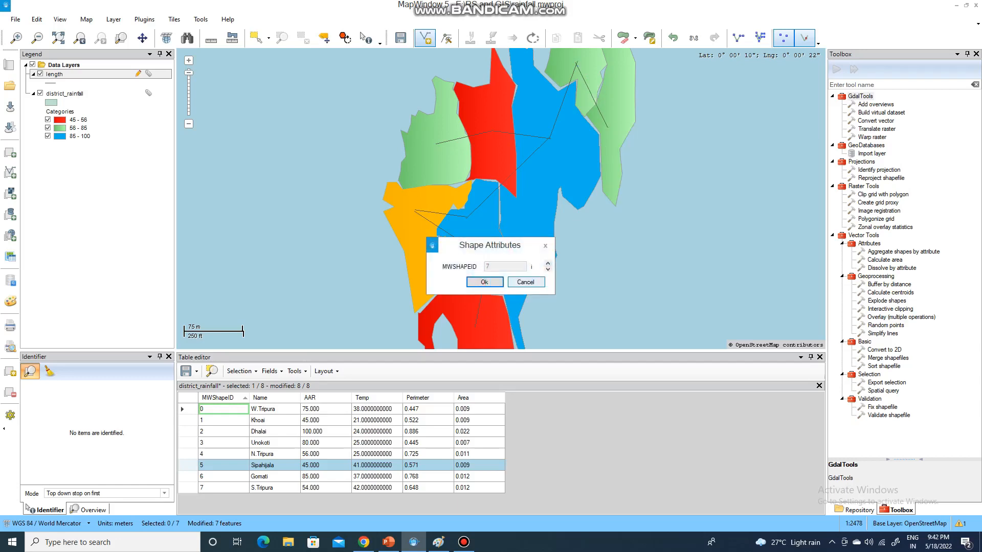
click(485, 282)
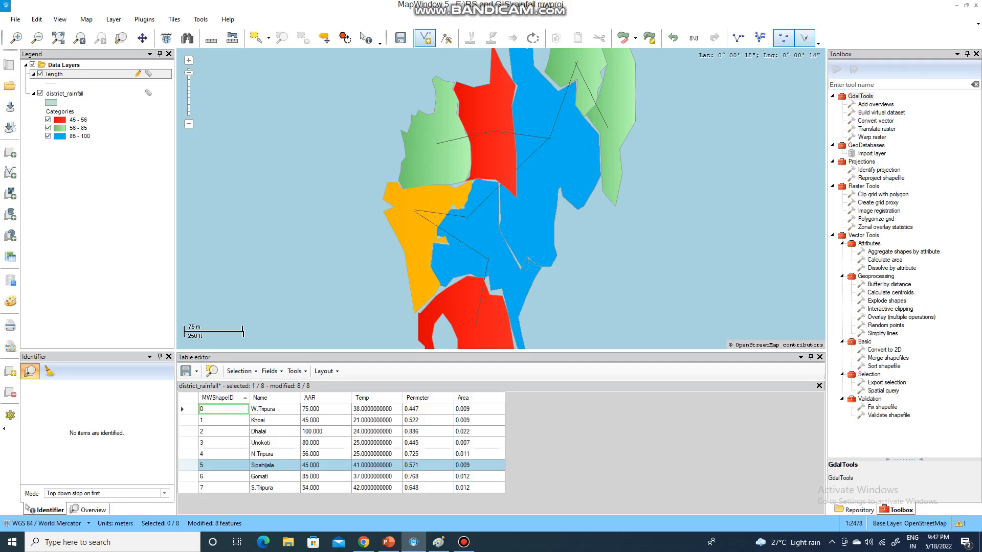
right_click(75, 66)
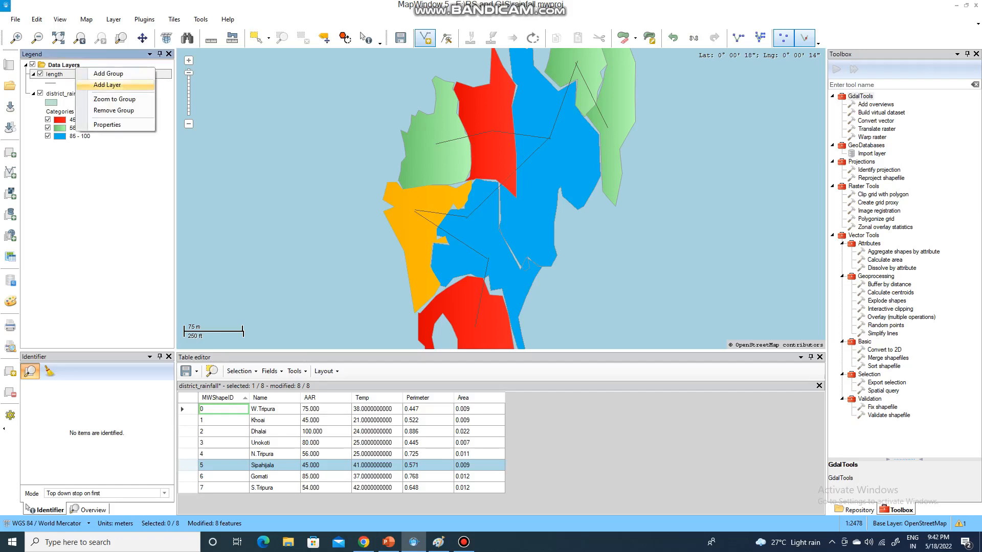
key(Escape)
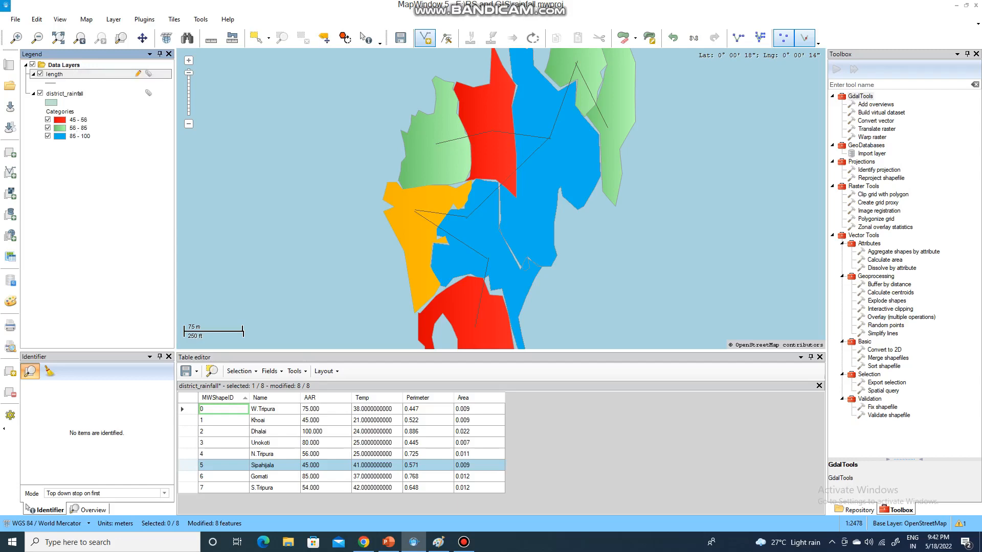
key(Down)
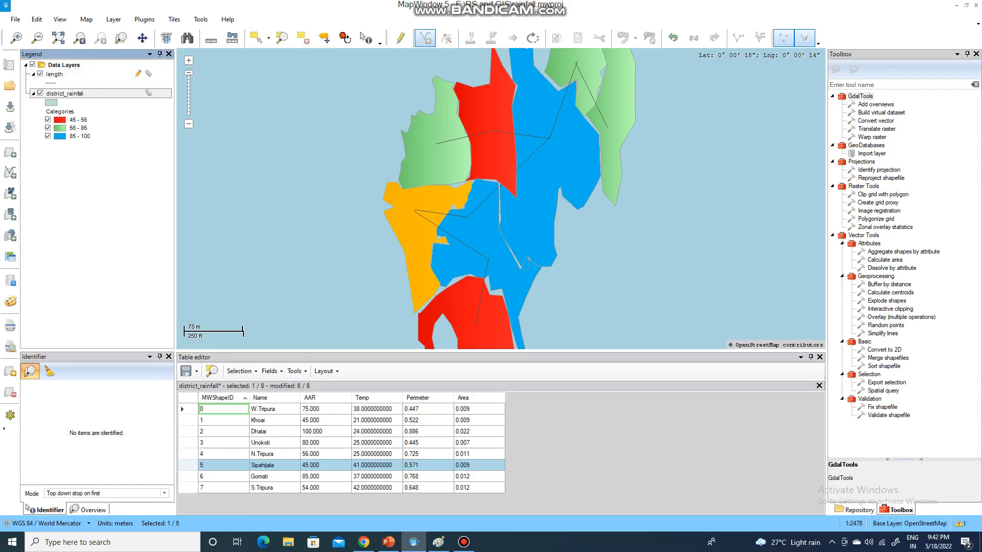
click(464, 543)
click(464, 542)
key(Up)
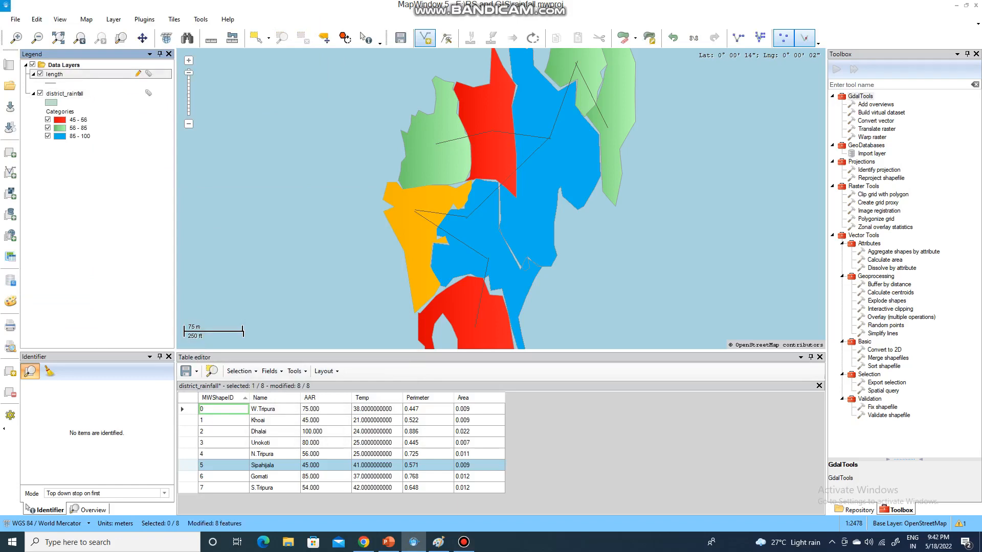
Open the length layer's attribute table in the table editor
key(shift+F10)
key(Down)
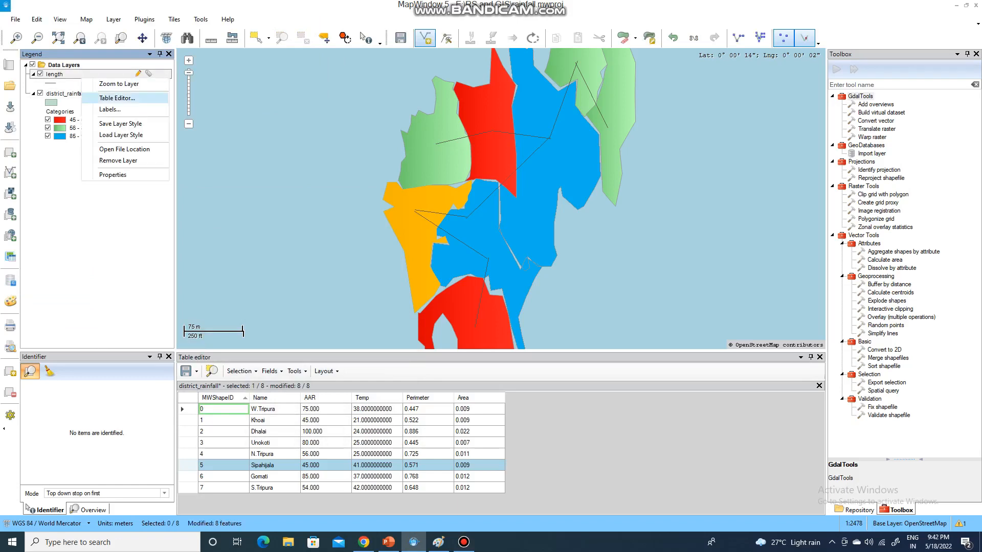
key(Return)
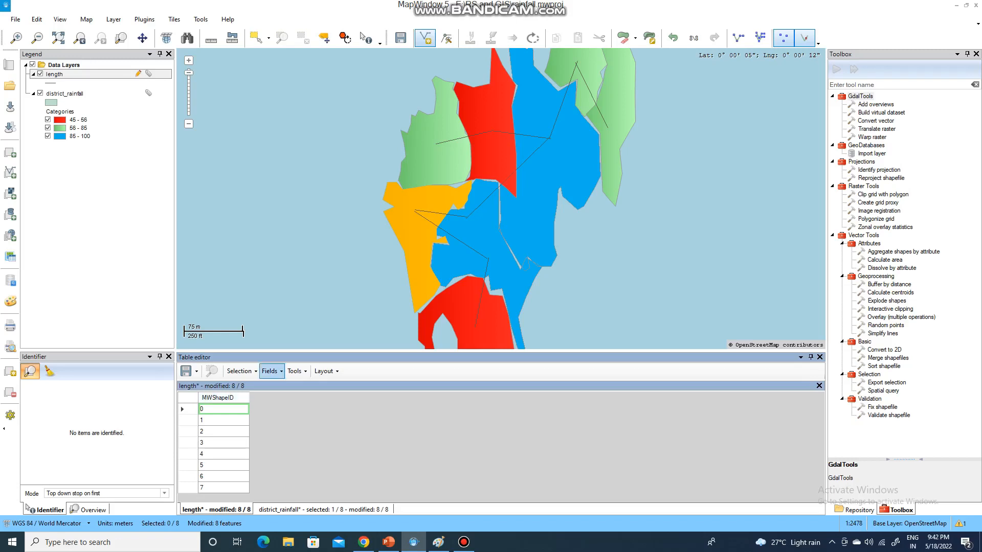
Calculate the line lengths in kilometers into a new field named Length with width 14 and precision 3
click(271, 372)
click(310, 425)
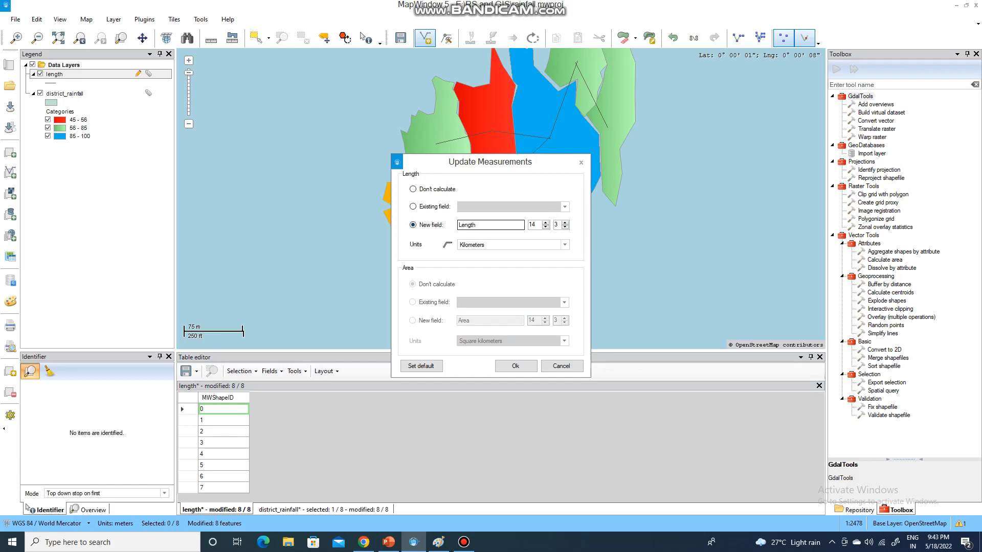
key(Tab)
click(476, 225)
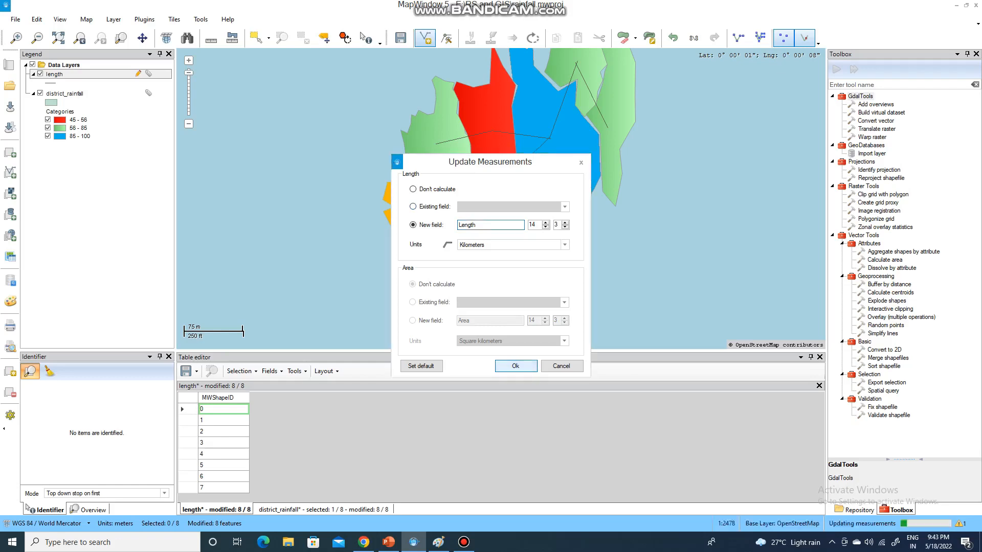
click(516, 366)
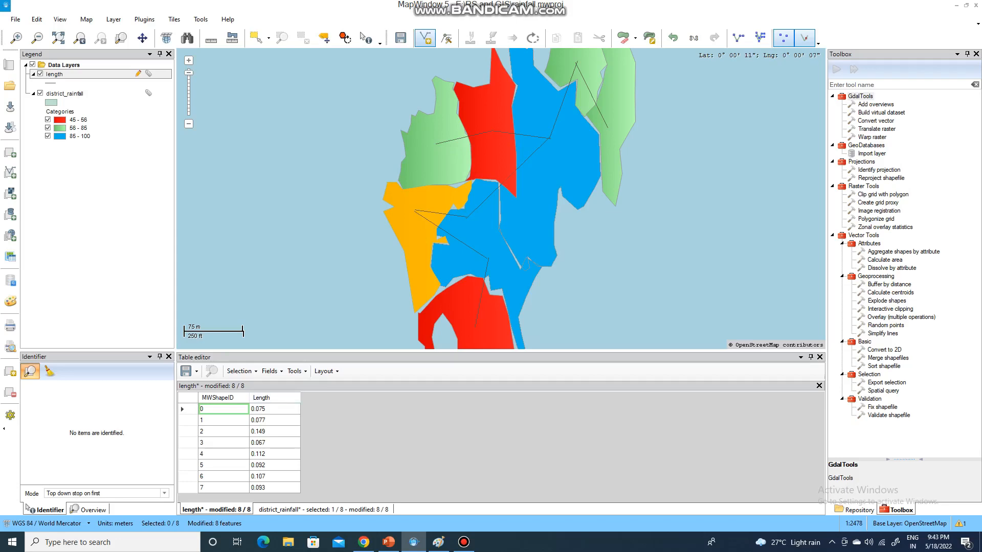
Label the lines of the length layer with their Length field values
right_click(62, 73)
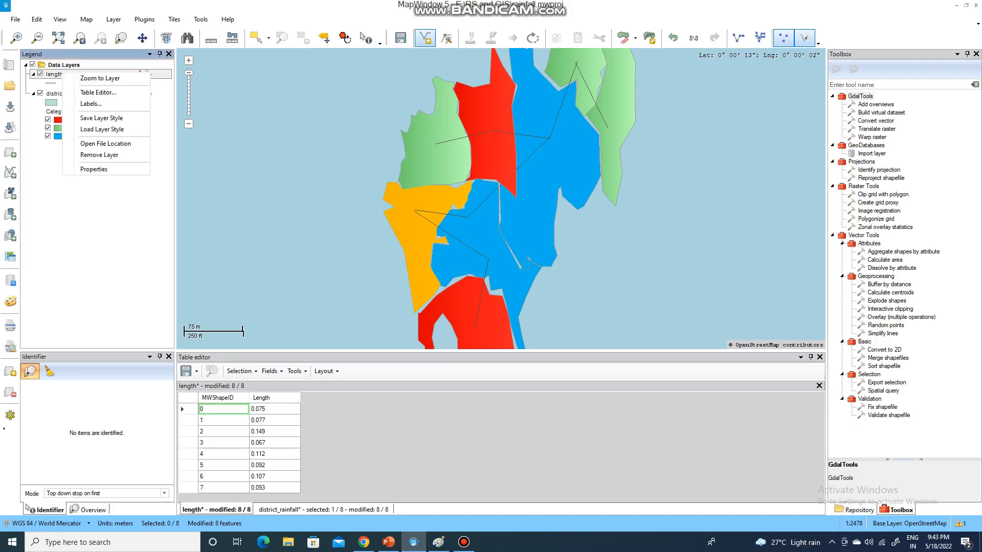
click(91, 104)
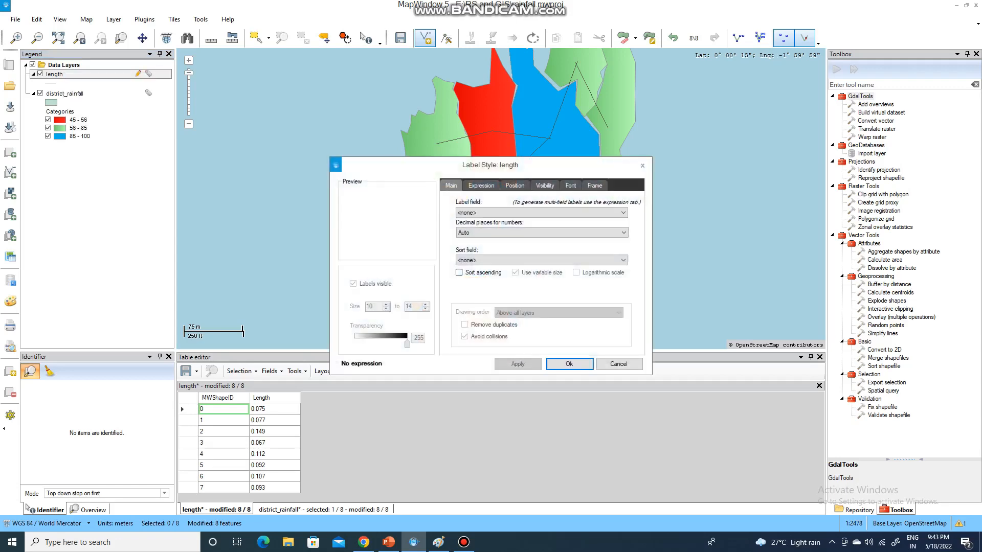
click(542, 213)
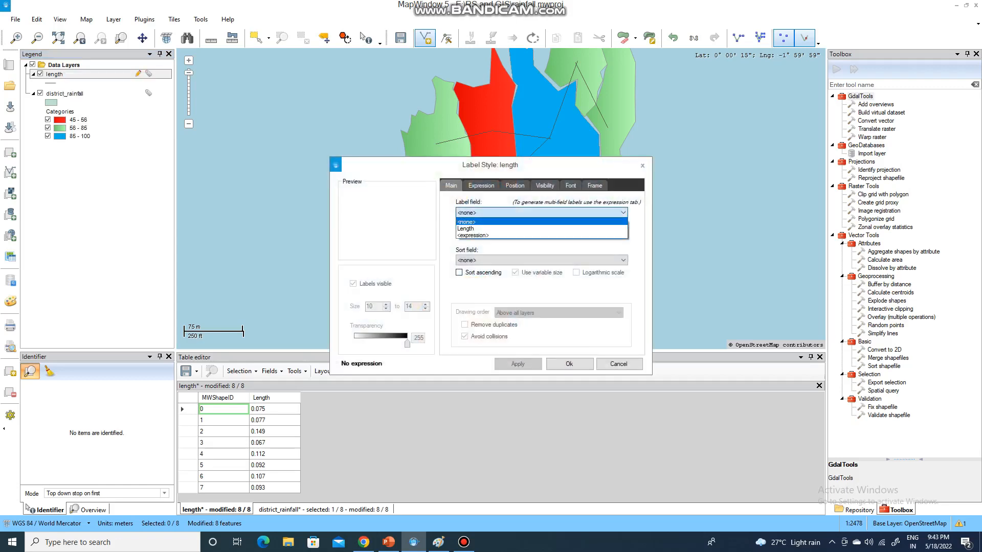
click(542, 228)
click(517, 363)
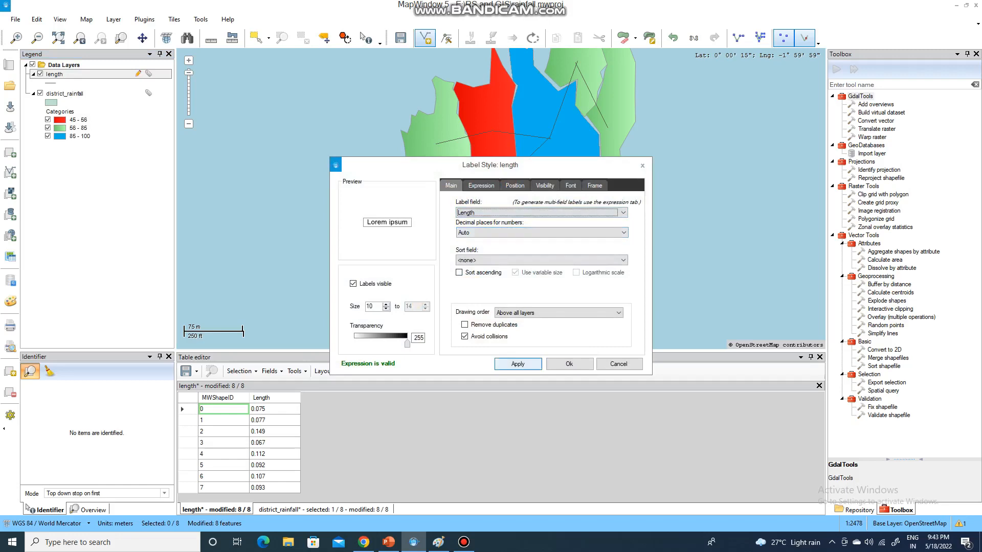
click(569, 364)
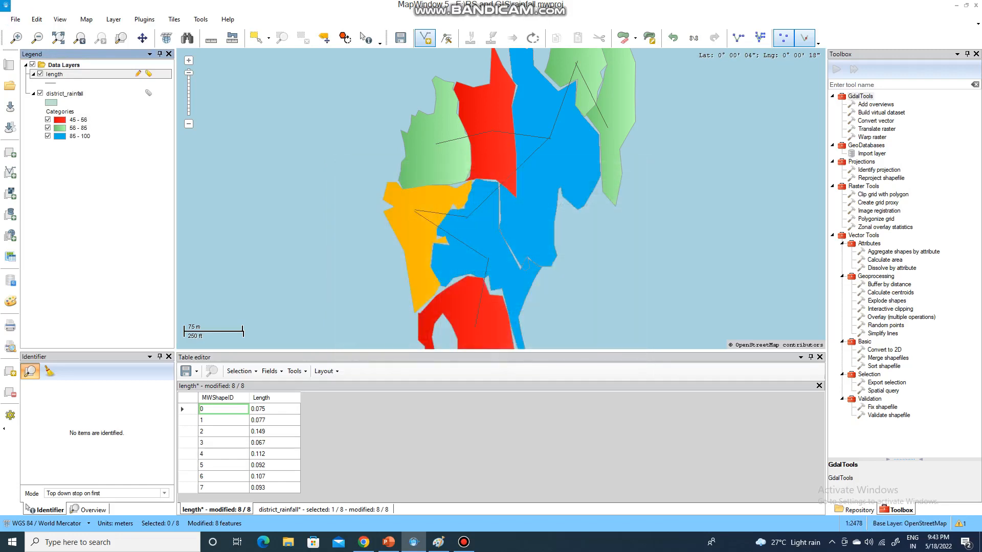
Review the length layer's label style settings, including the available sort fields
right_click(87, 74)
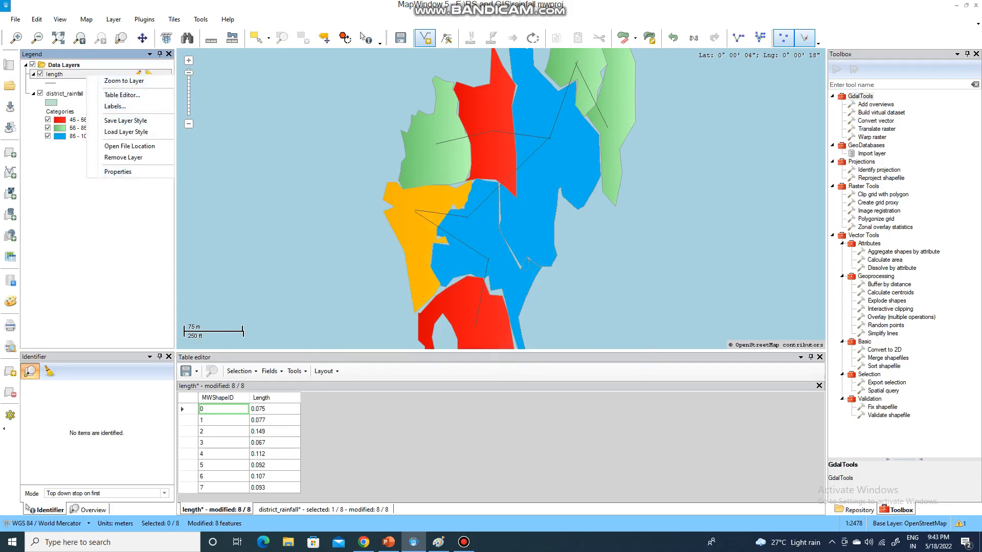
click(115, 106)
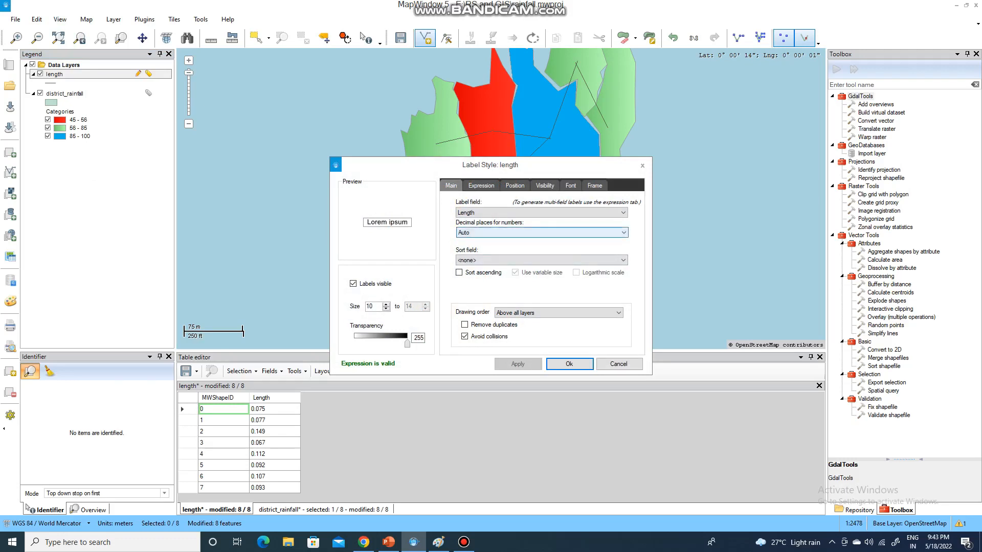
click(542, 261)
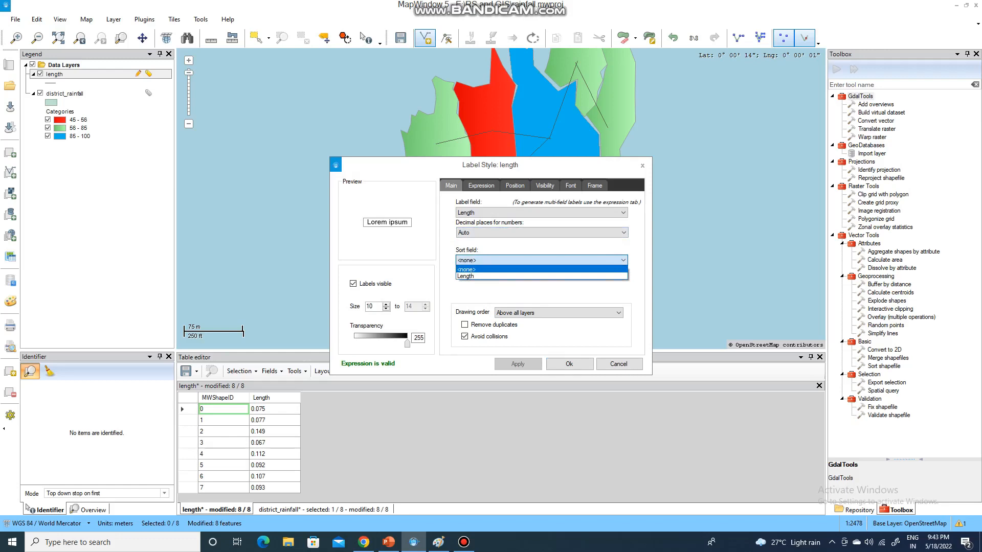
click(542, 260)
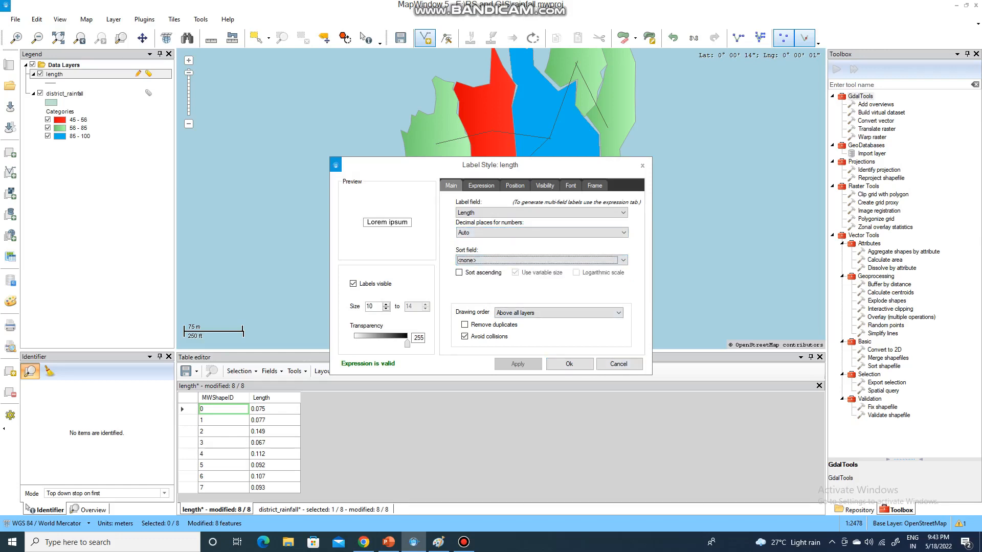
click(569, 364)
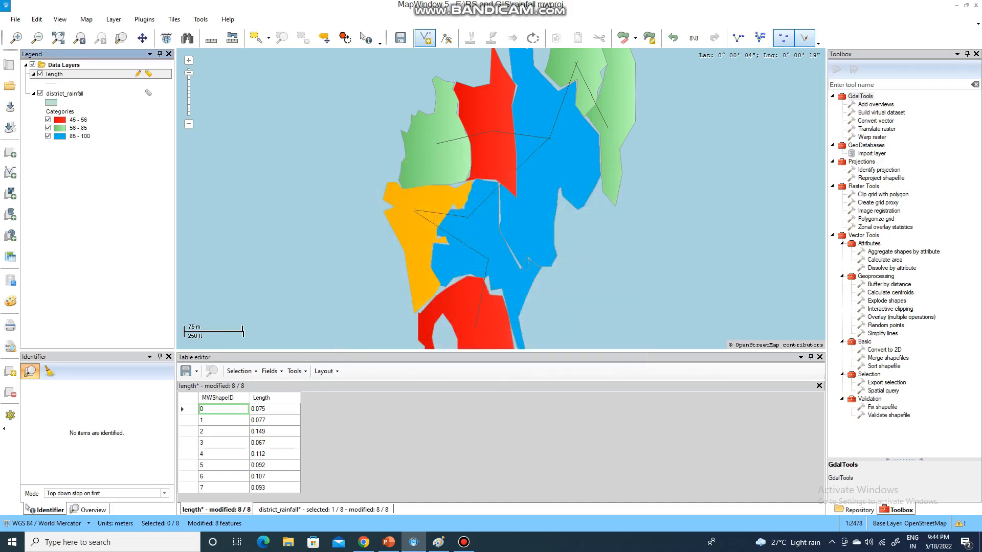
right_click(111, 75)
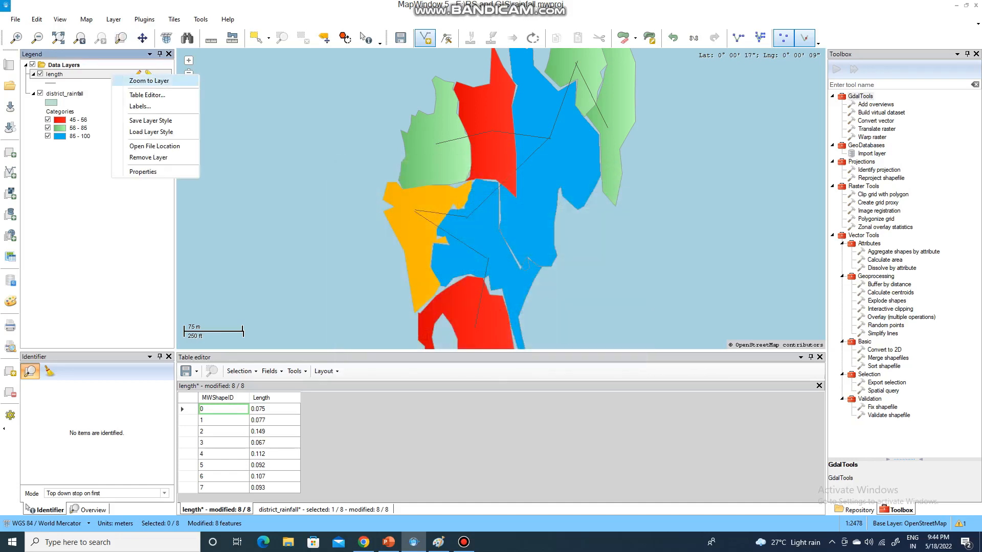
key(Down)
key(Up)
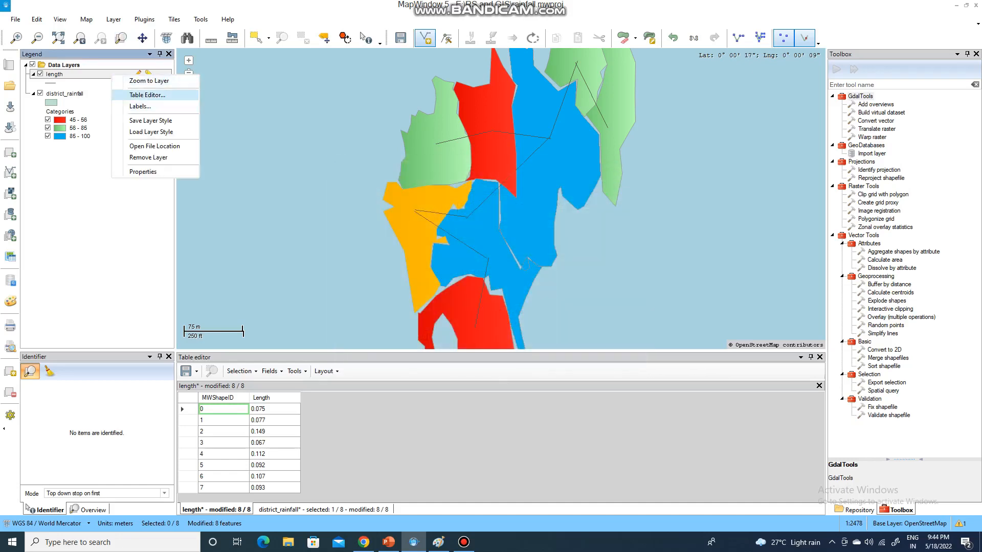
key(Return)
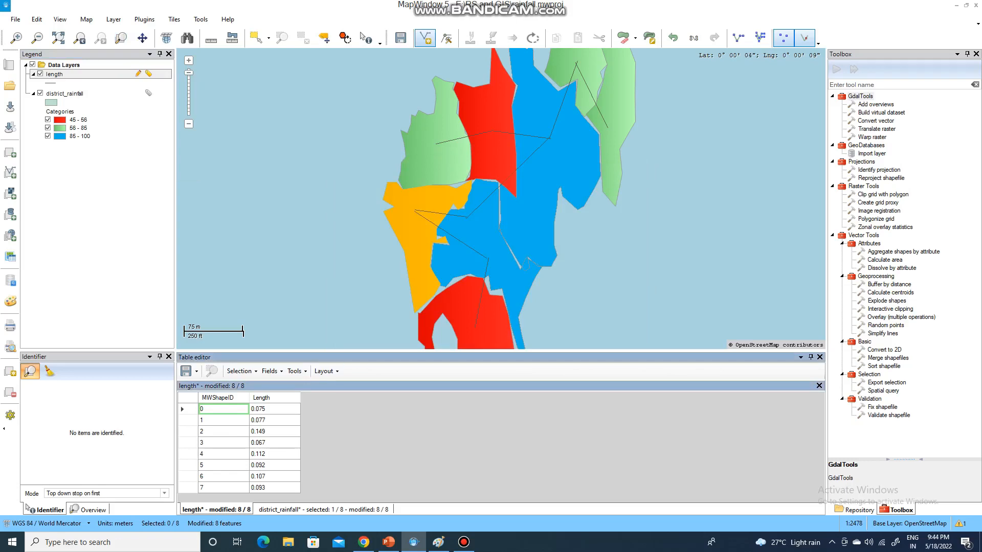
right_click(152, 69)
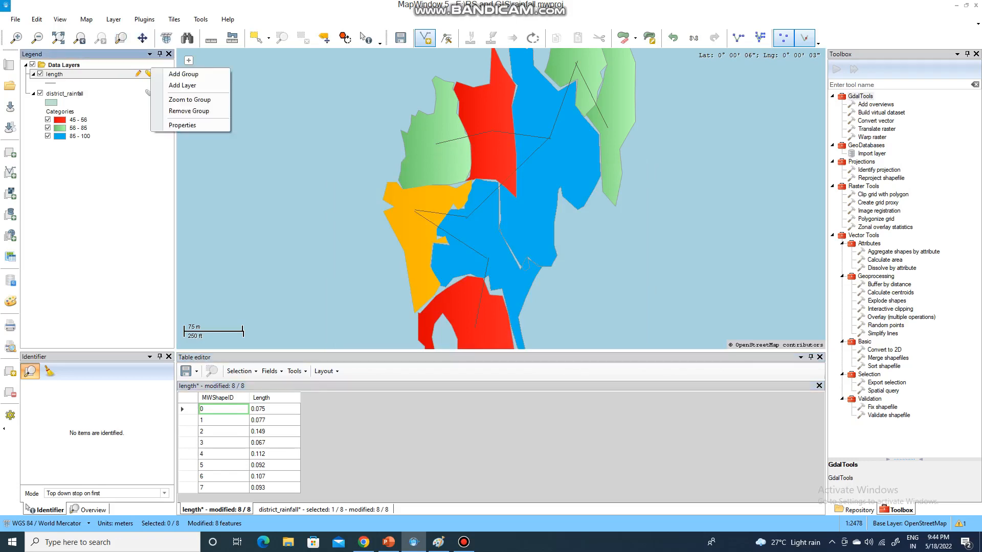
key(Down)
key(Down)
key(Down)
key(Down)
key(Down)
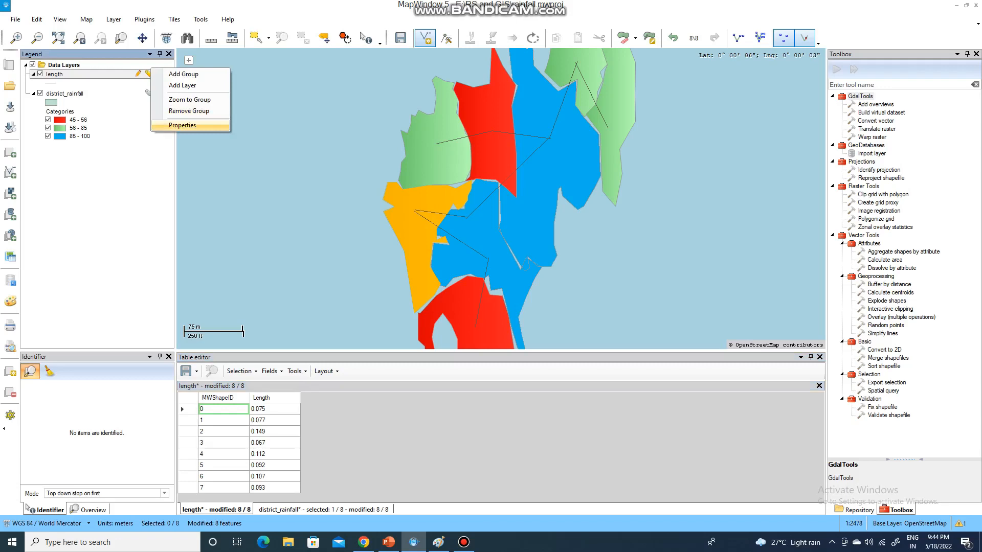
key(Return)
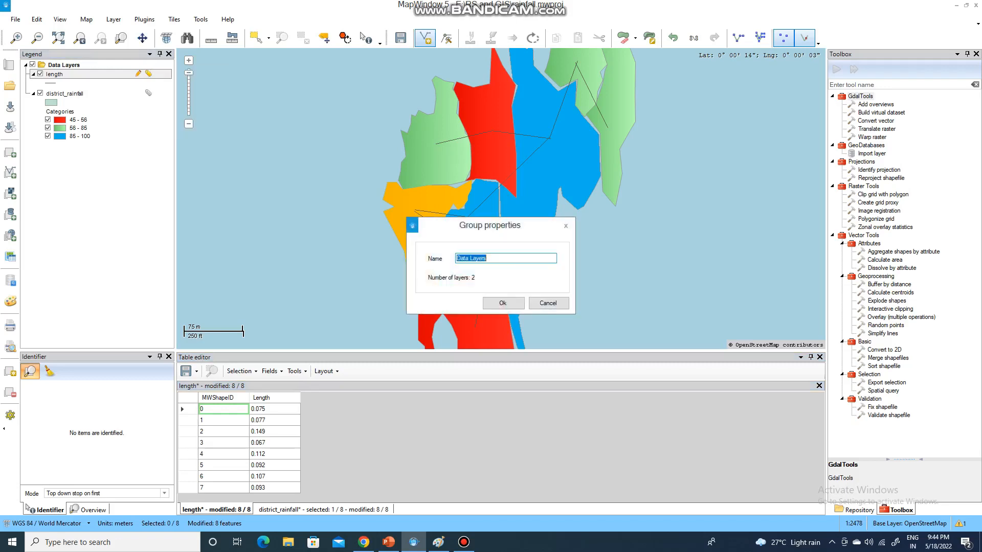
key(Tab)
key(Return)
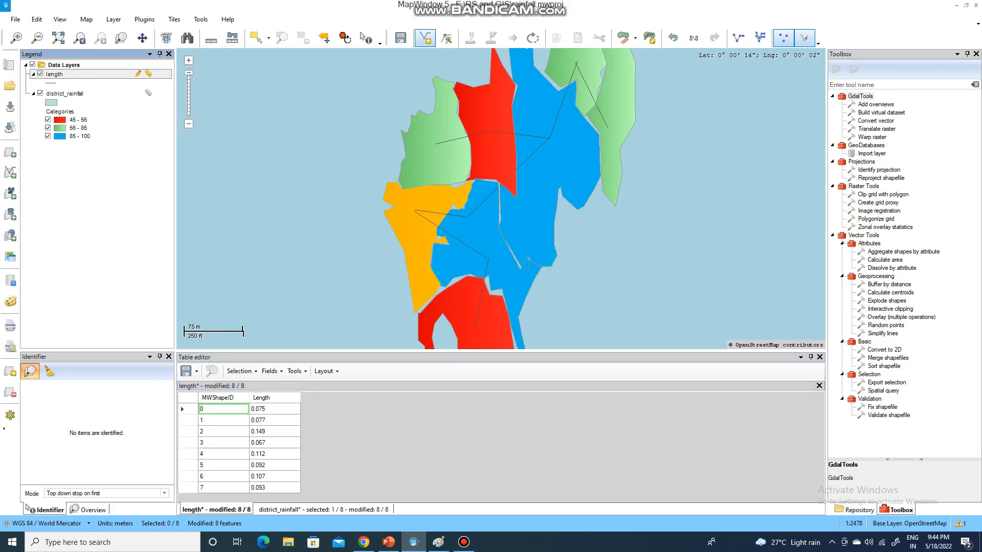
Open the label style setup from the length layer's properties
key(shift+F10)
key(Down)
key(Down)
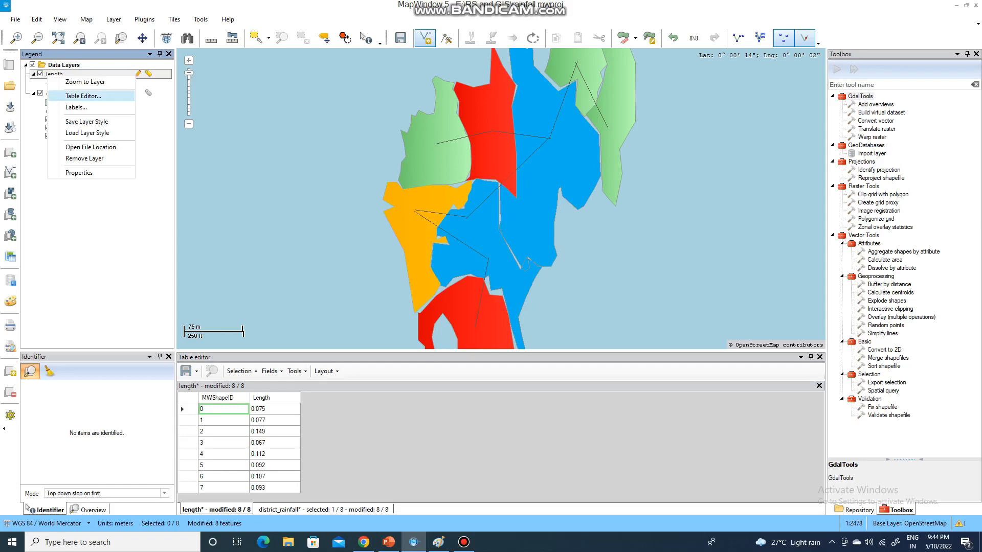
key(Up)
key(Up)
key(Up)
key(Up)
key(Up)
key(Up)
key(Up)
key(Up)
key(Down)
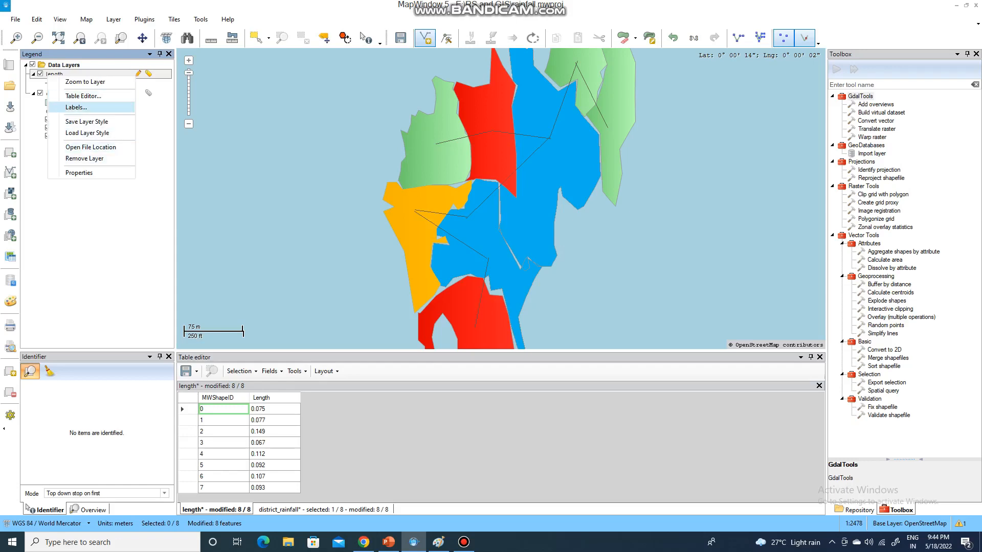
key(Up)
key(Down)
key(Down)
key(Down)
key(Down)
key(Down)
key(Down)
key(Return)
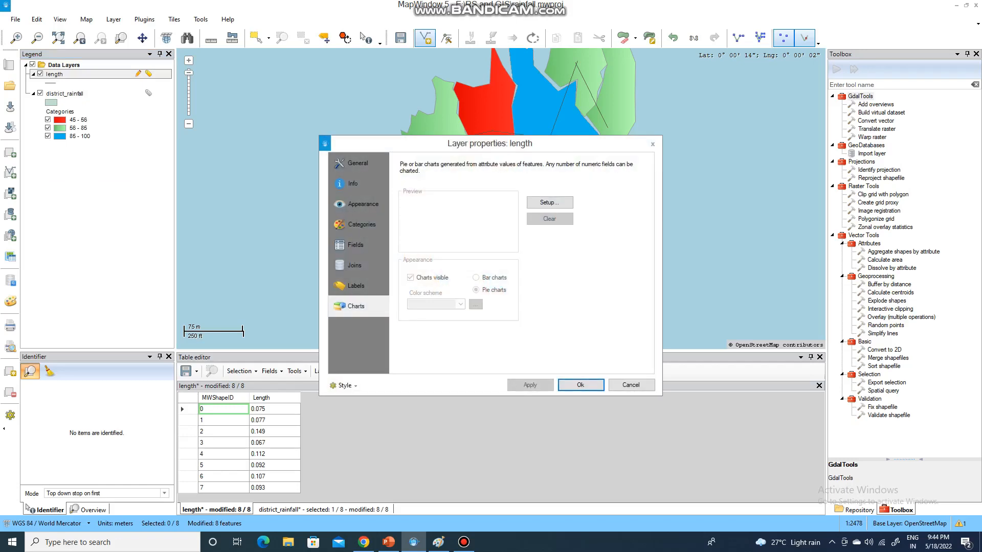
key(Up)
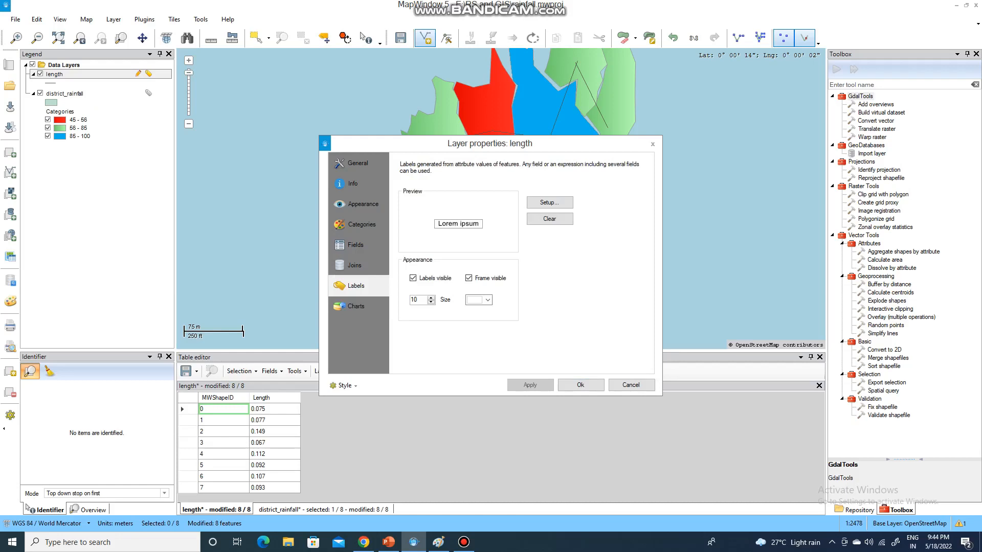
key(Tab)
key(space)
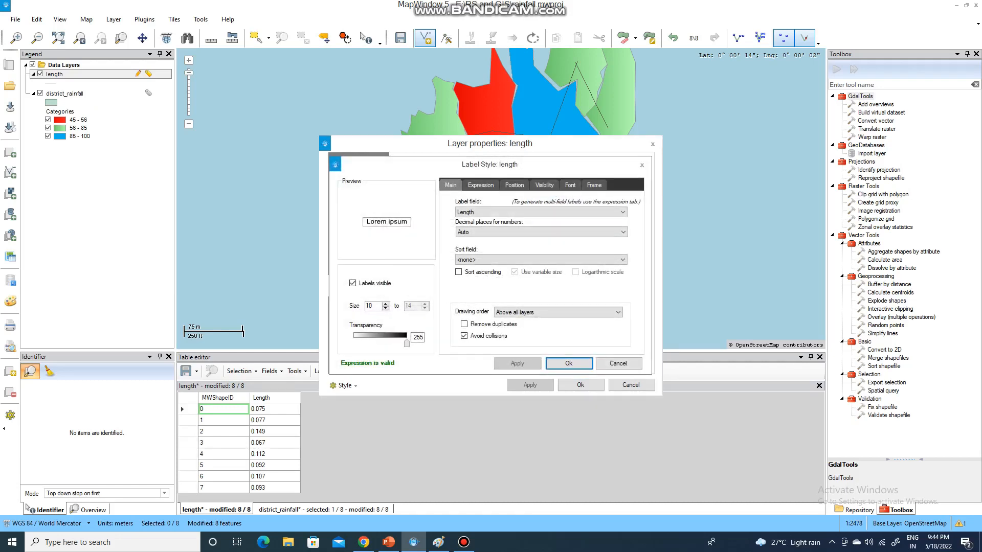
Reduce the label size of the length layer to 8
key(ctrl+Tab)
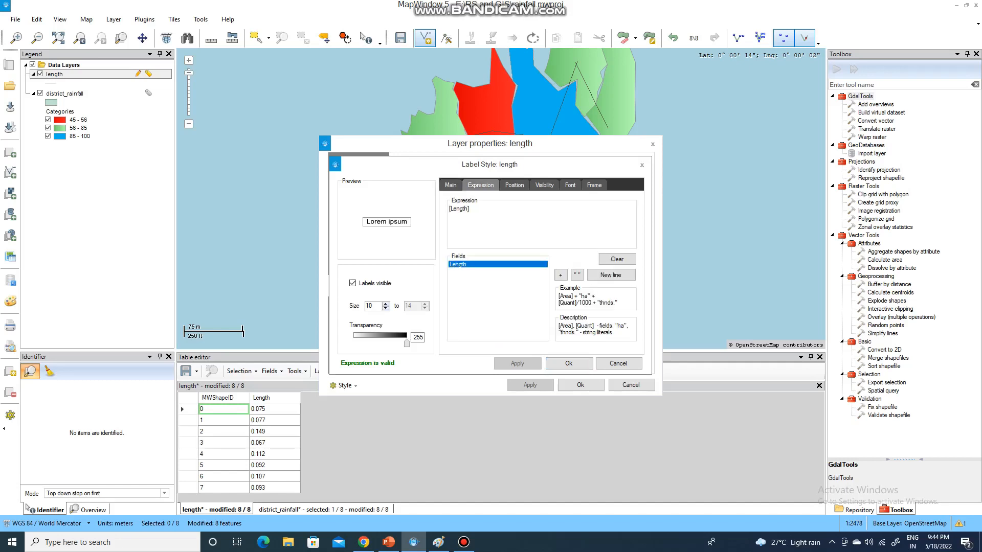
key(Down)
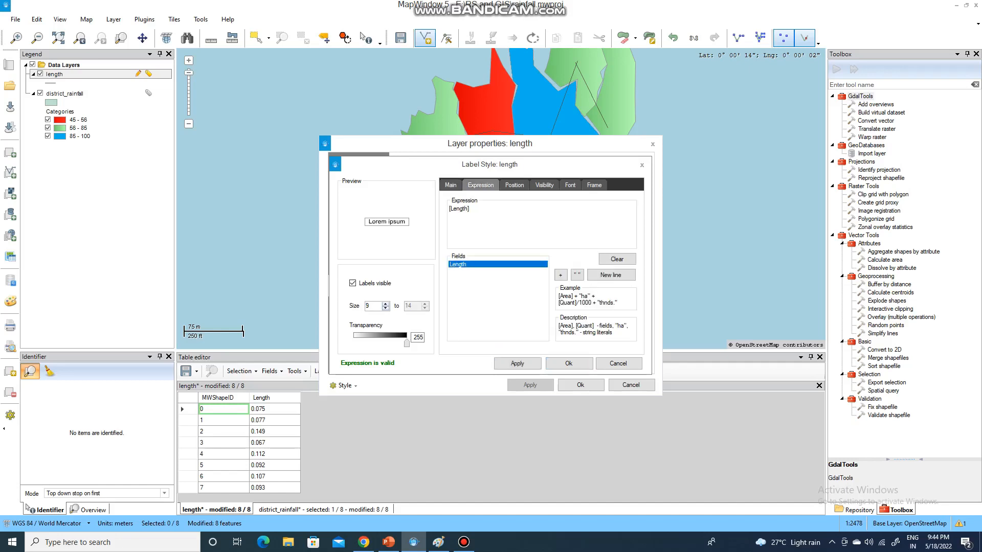
key(Down)
Enable dynamic visibility for the length labels
key(ctrl+Tab)
key(ctrl+Tab)
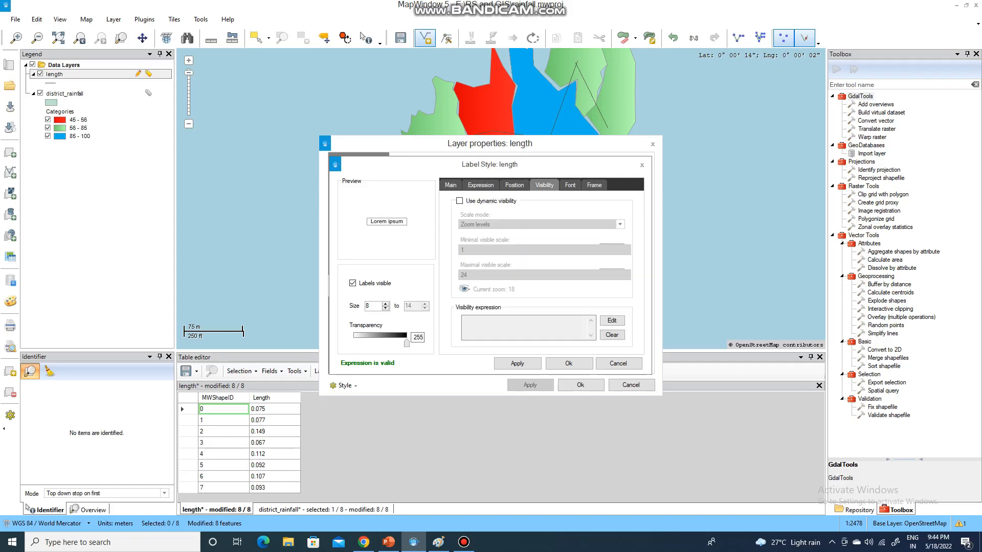
key(space)
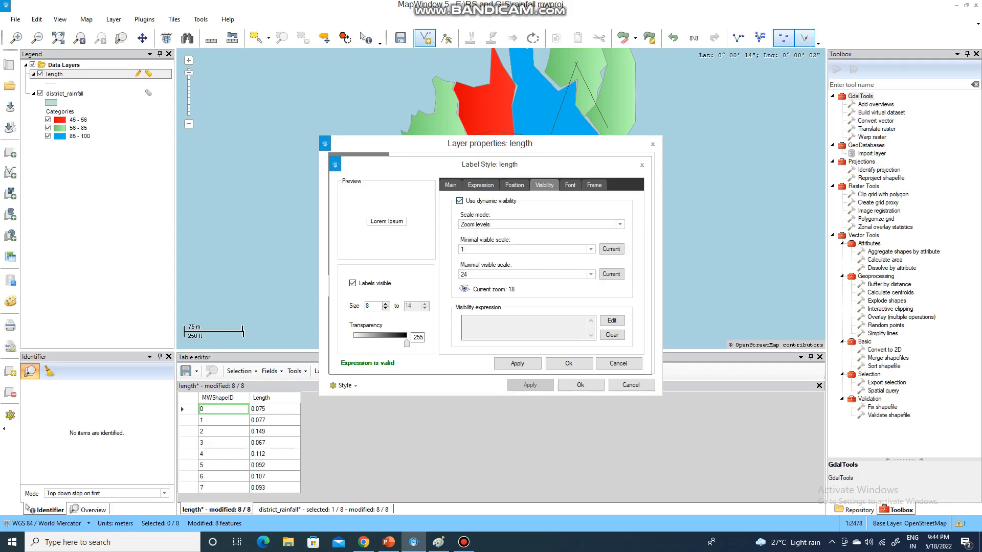
Set the font of the length labels to Arial Black
key(ctrl+Tab)
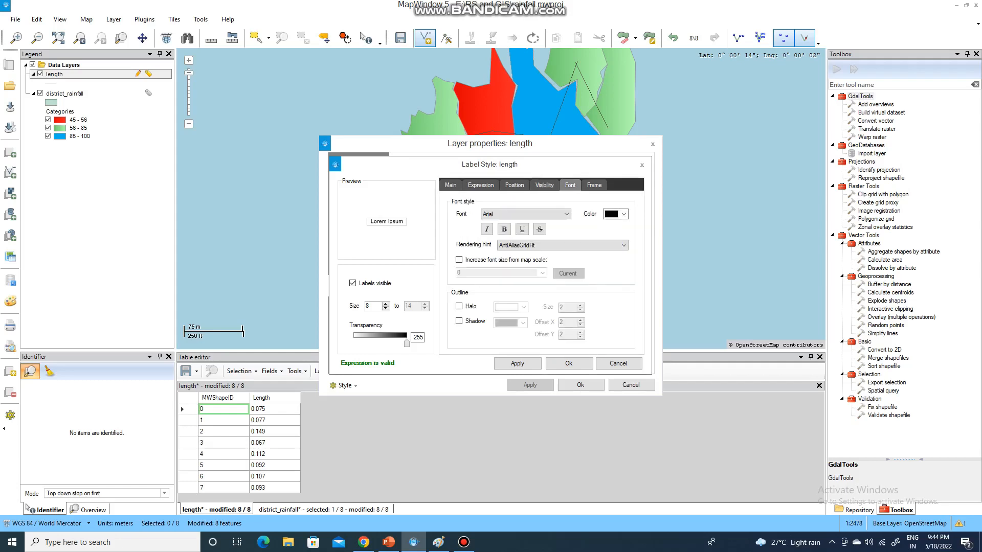
key(Tab)
key(Tab)
key(alt+Down)
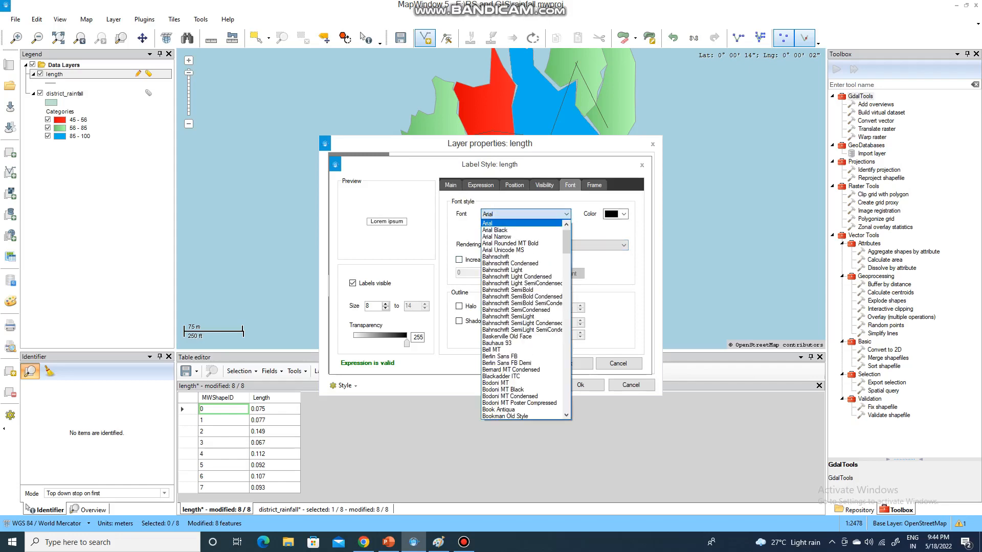
key(Down)
key(Return)
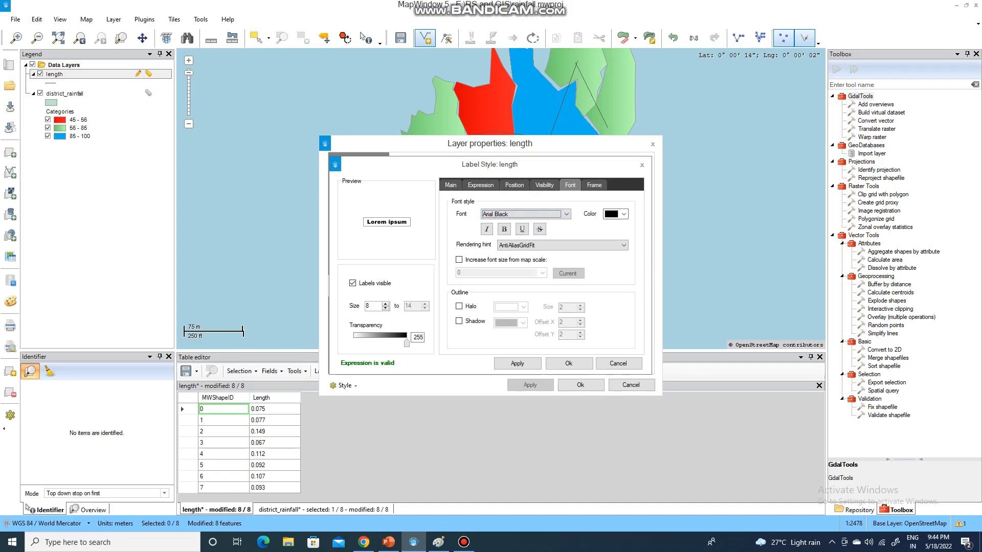
Set the label size to 10, apply the label style and return to the layer properties
key(ctrl+Tab)
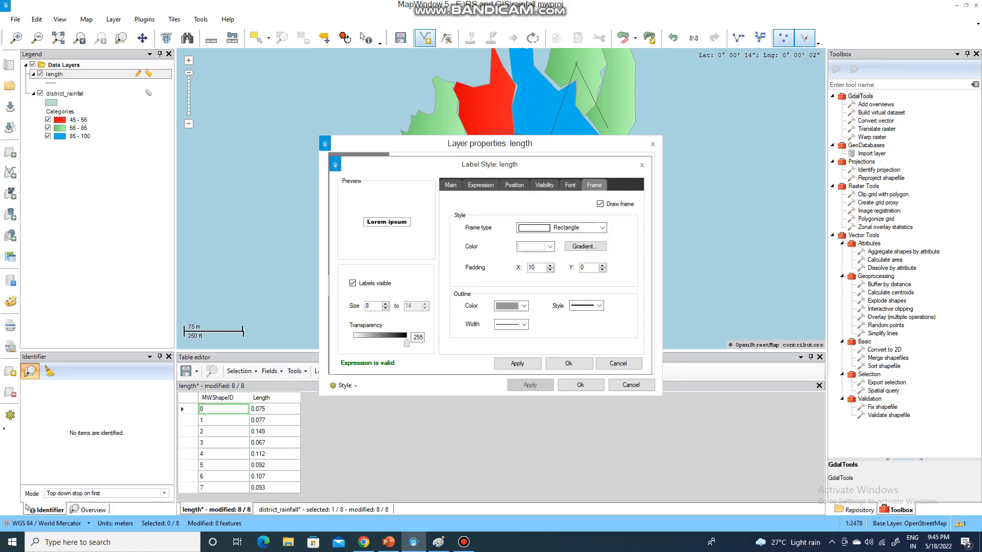
key(Up)
key(Up)
key(alt+a)
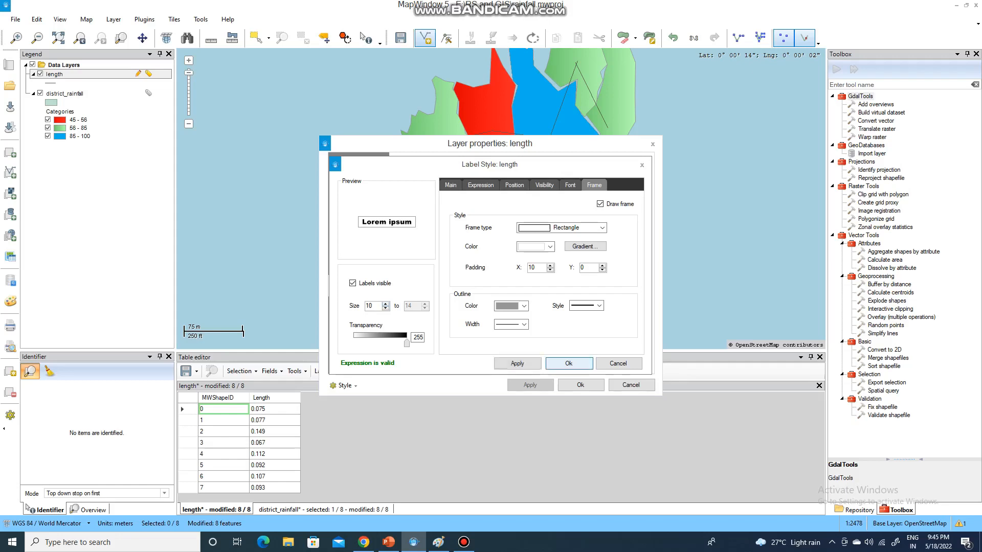
key(Return)
key(alt+a)
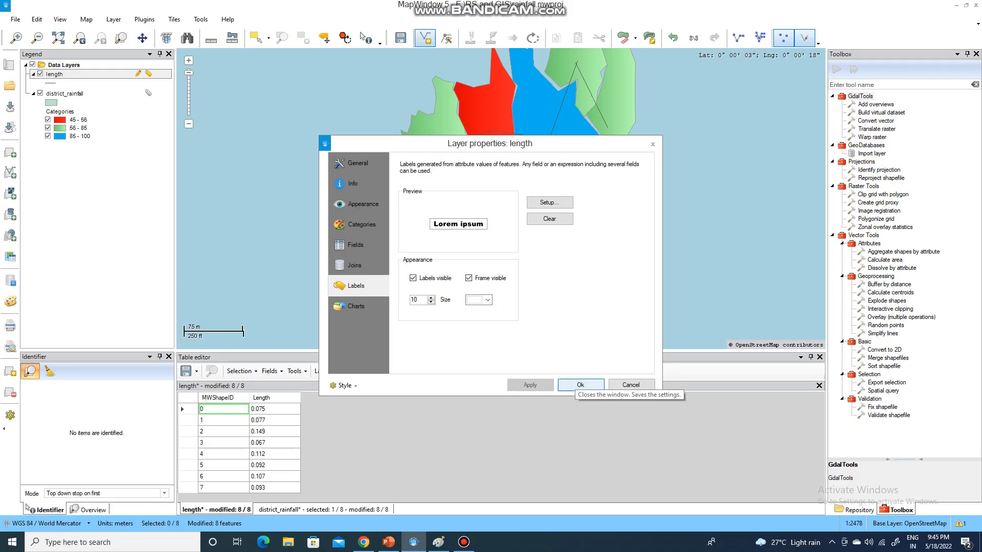
Confirm the length layer's properties and check the map with the district_rainfall layer hidden, restoring its visibility
key(Return)
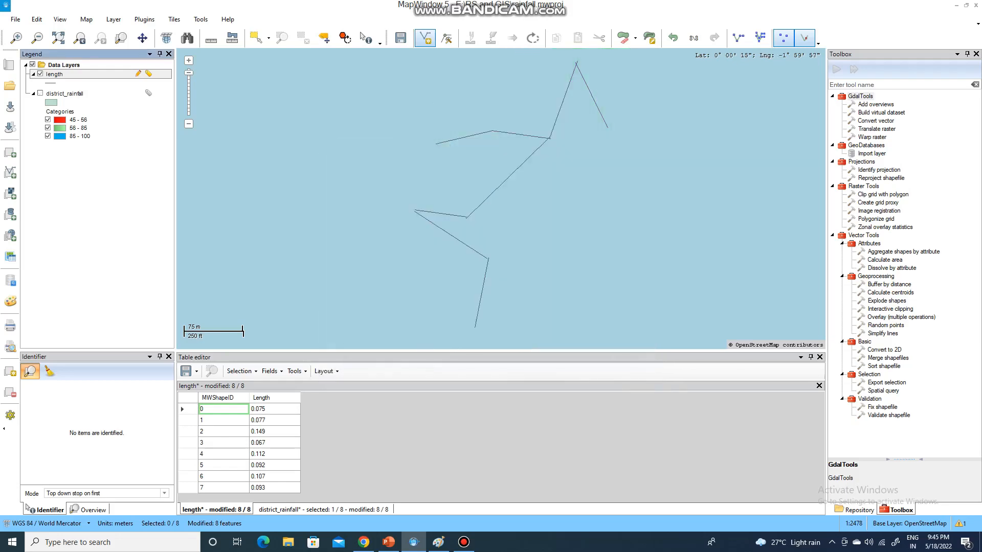
key(space)
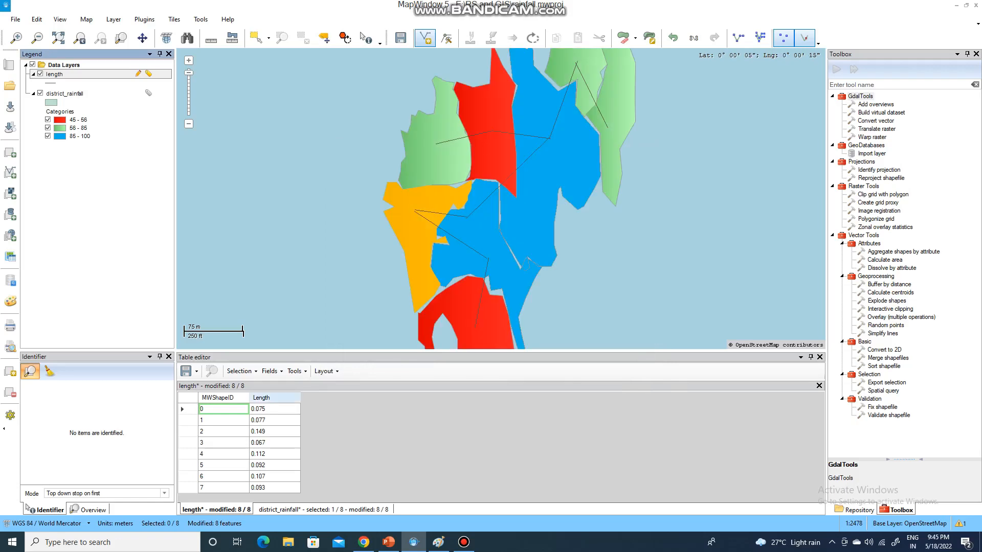
Sort the length table by Length in descending order and select the record of the longest line
click(261, 397)
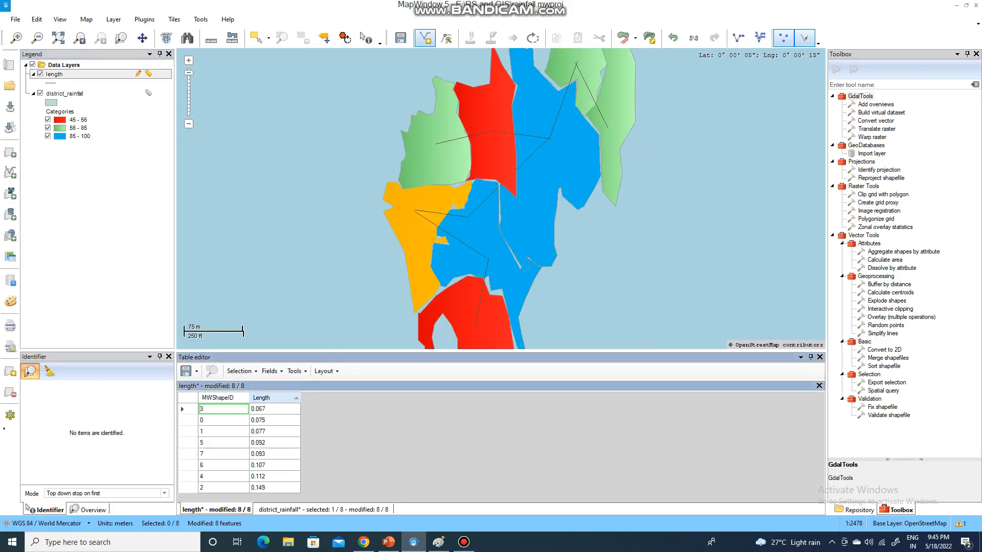
click(261, 398)
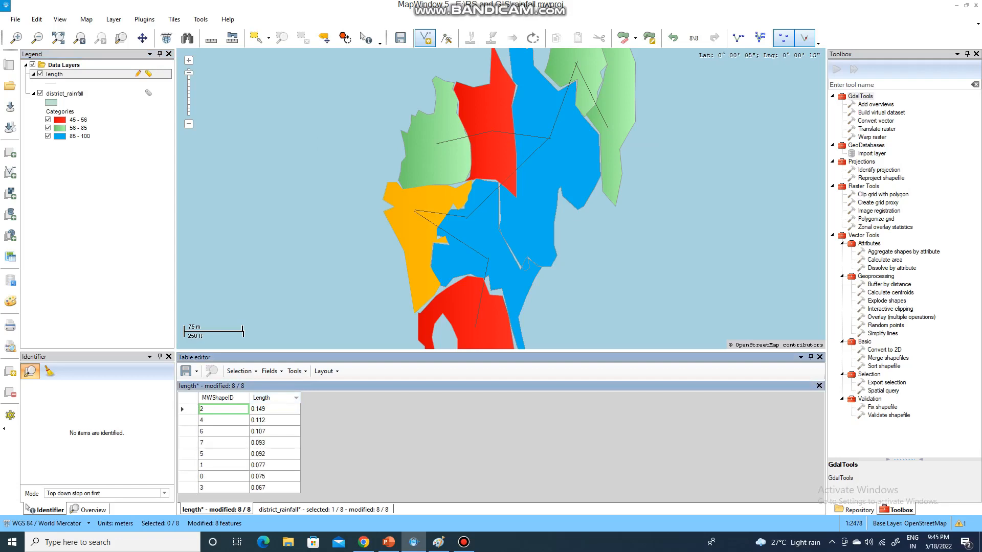
click(182, 409)
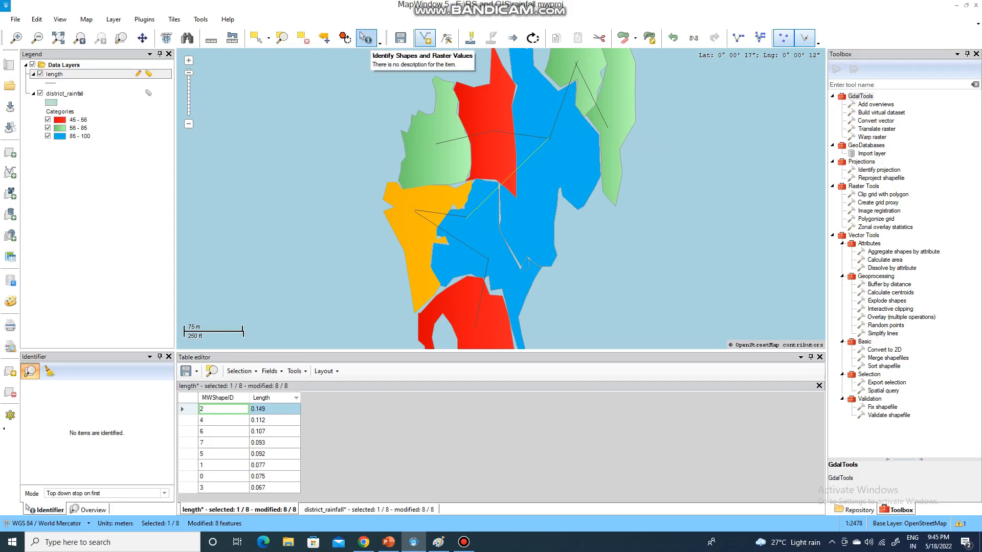
Identify the attributes of the selected line and of the line starting in the orange district
click(364, 37)
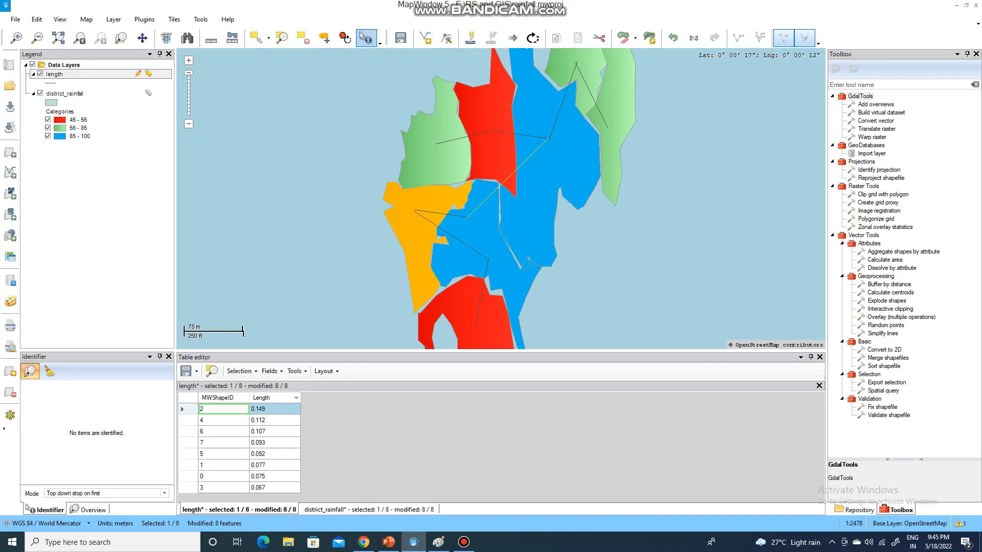
click(464, 543)
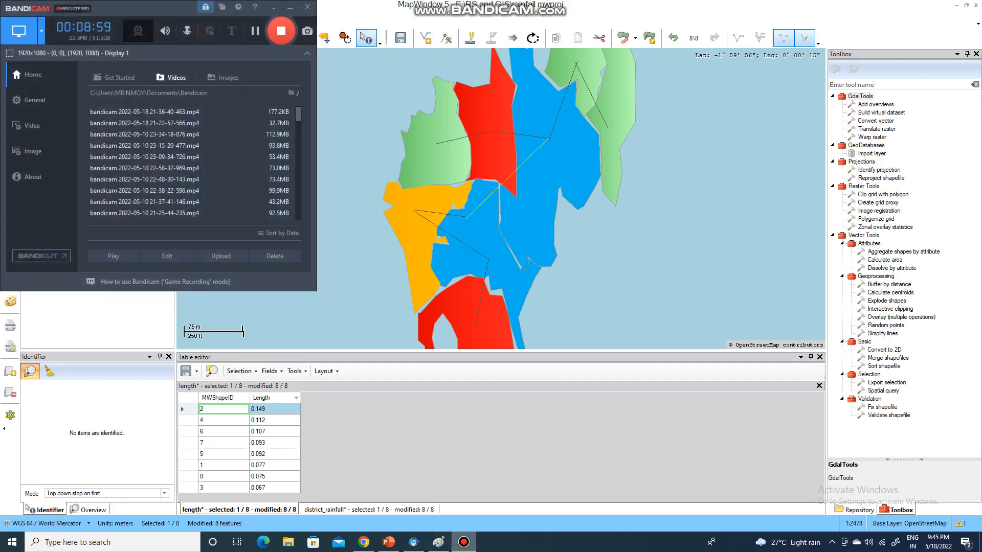
click(26, 506)
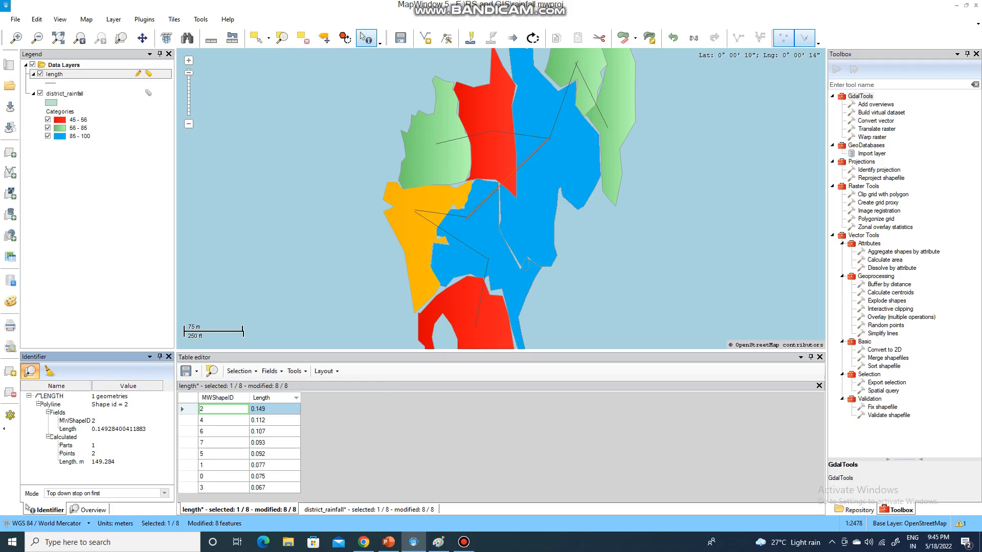
click(440, 214)
click(440, 227)
Review the district_rainfall attribute table, return to the length table and show all its fields
click(368, 510)
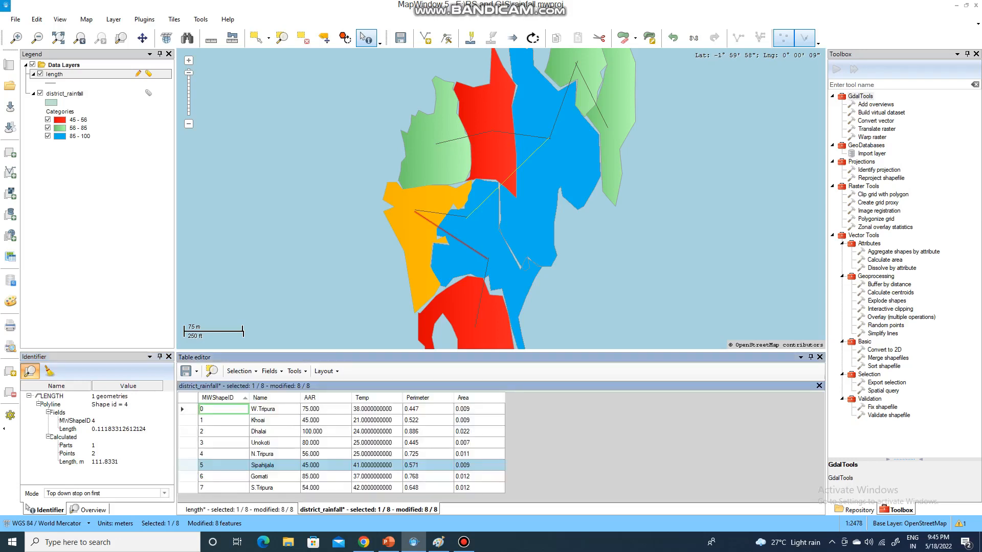
click(238, 509)
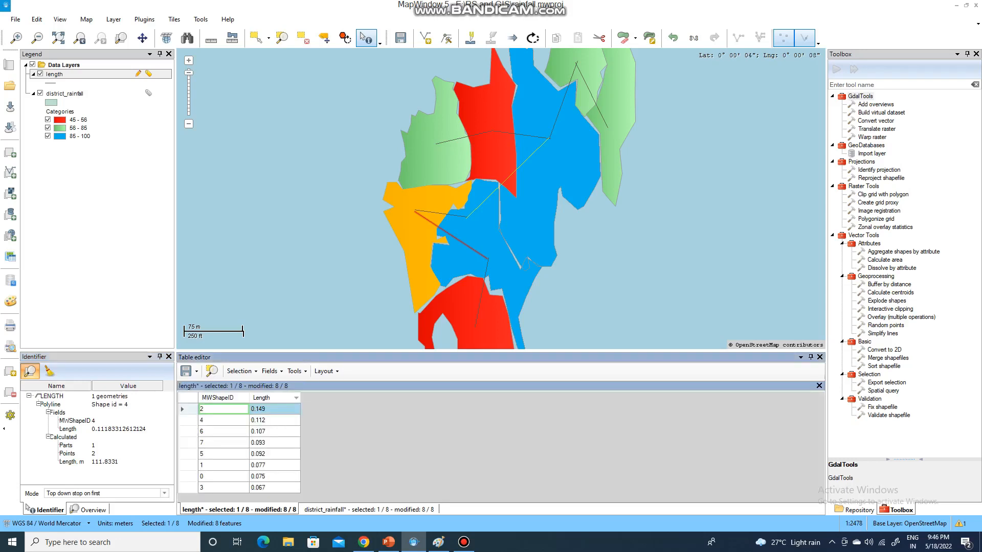
click(270, 371)
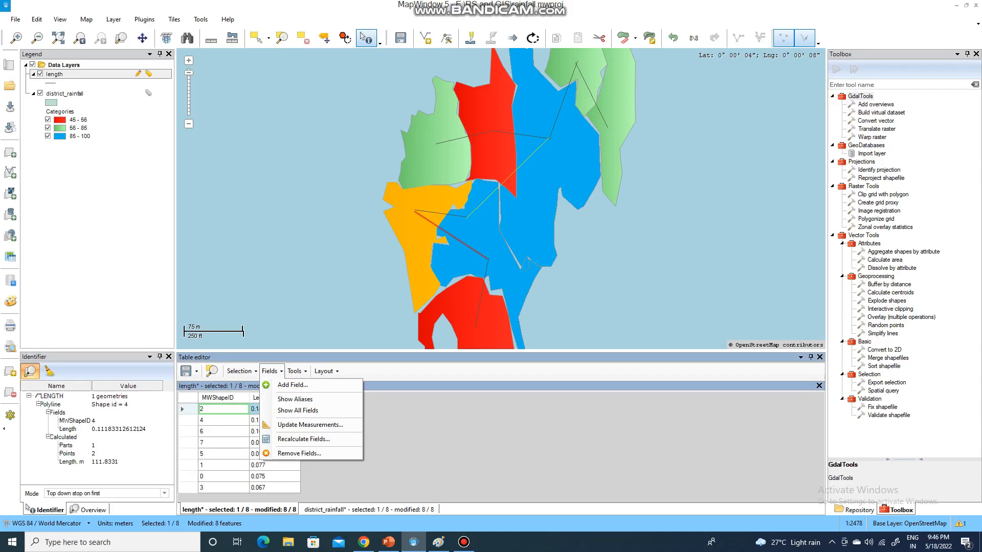
click(298, 411)
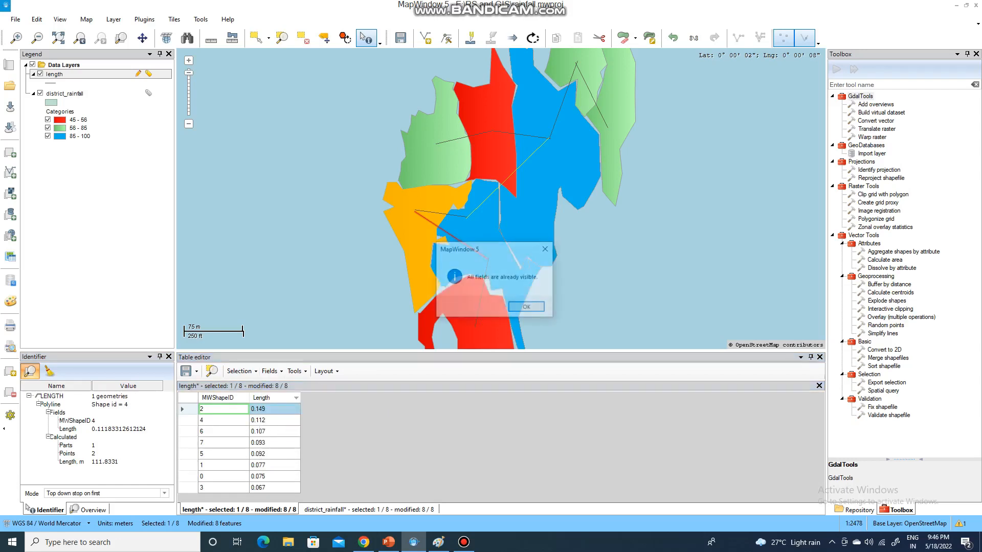
click(527, 307)
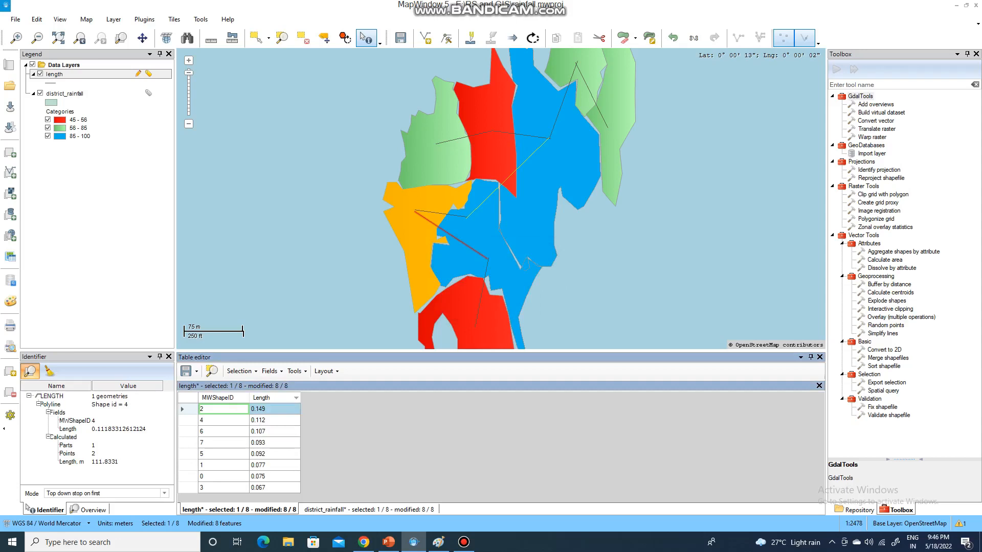
Set the sort field of the length layer's labels to Length and accept the label style
click(41, 73)
click(41, 74)
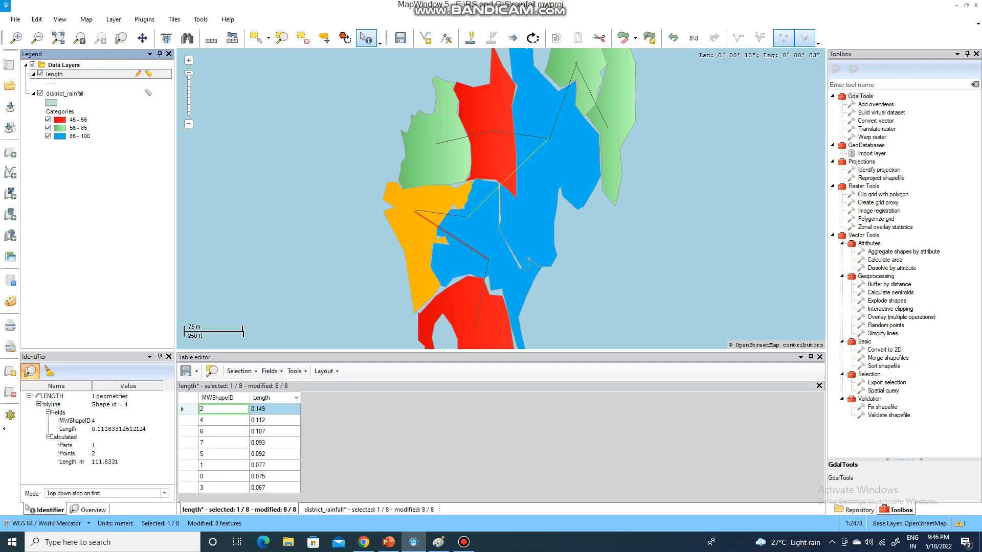
right_click(103, 81)
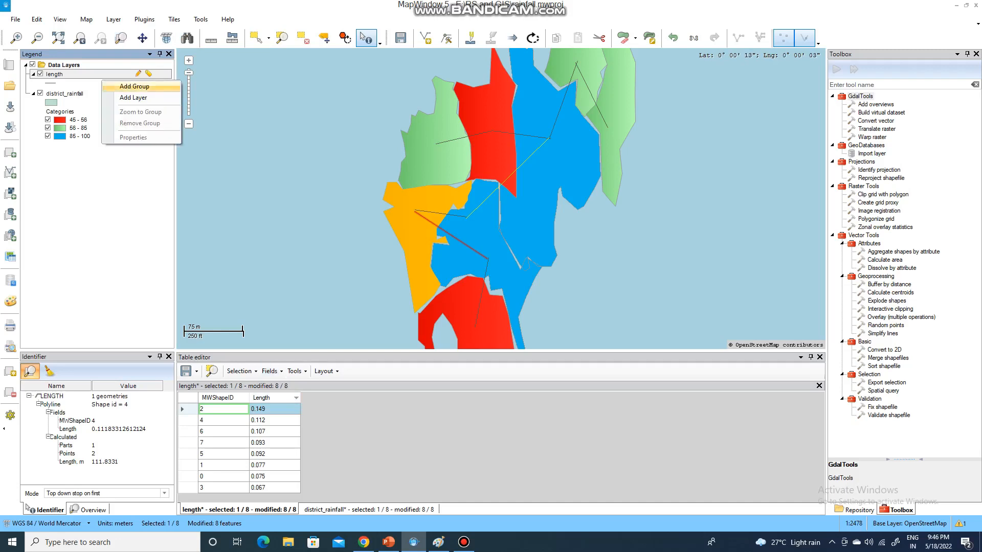
right_click(76, 80)
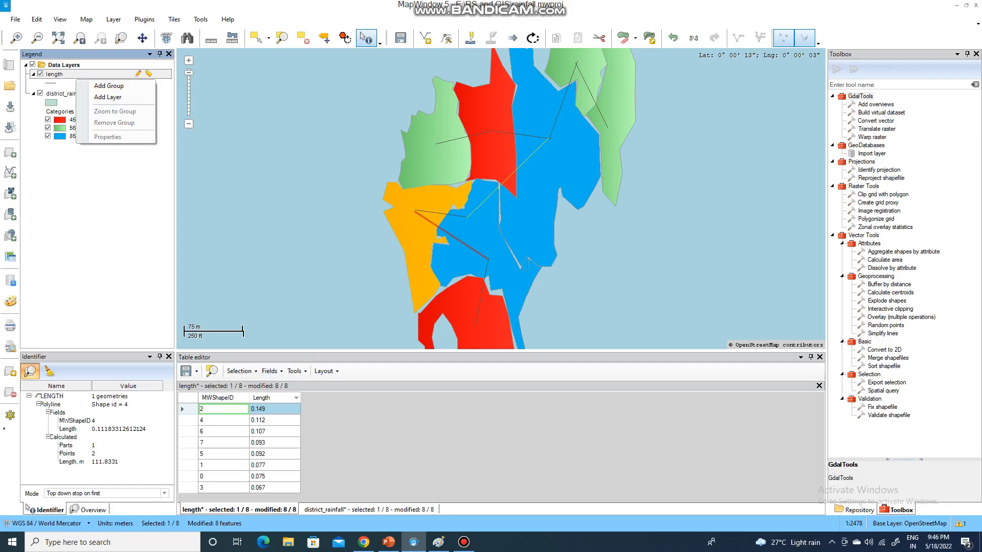
right_click(53, 75)
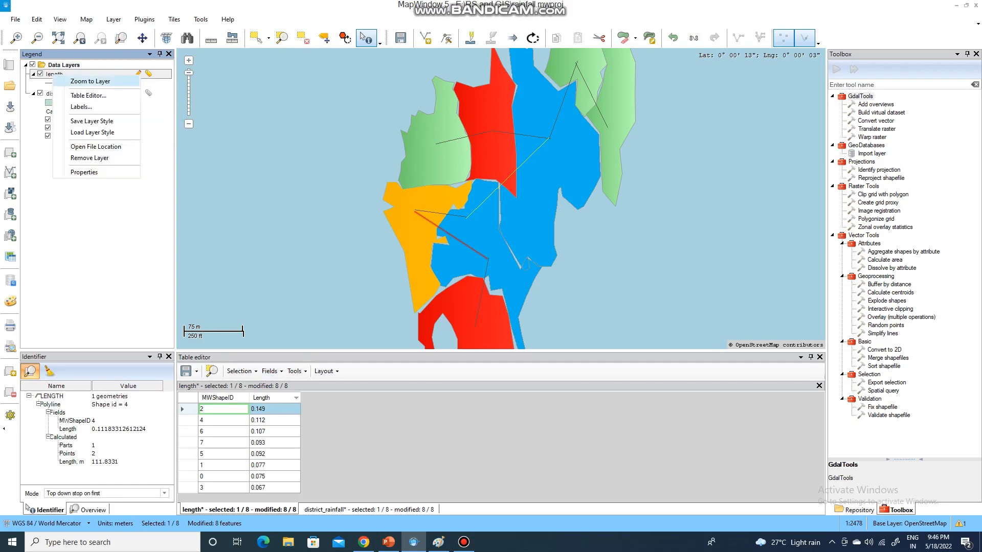
click(81, 107)
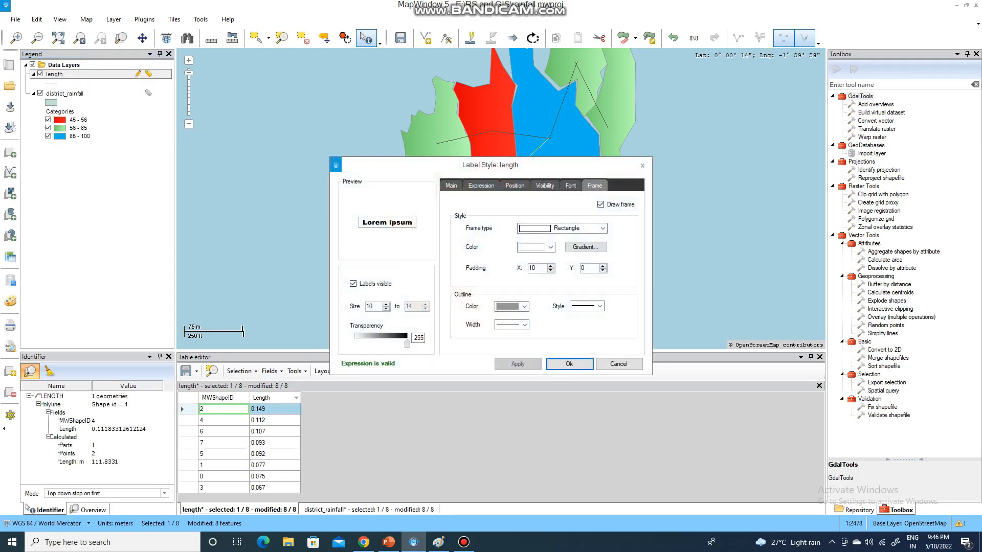
click(451, 186)
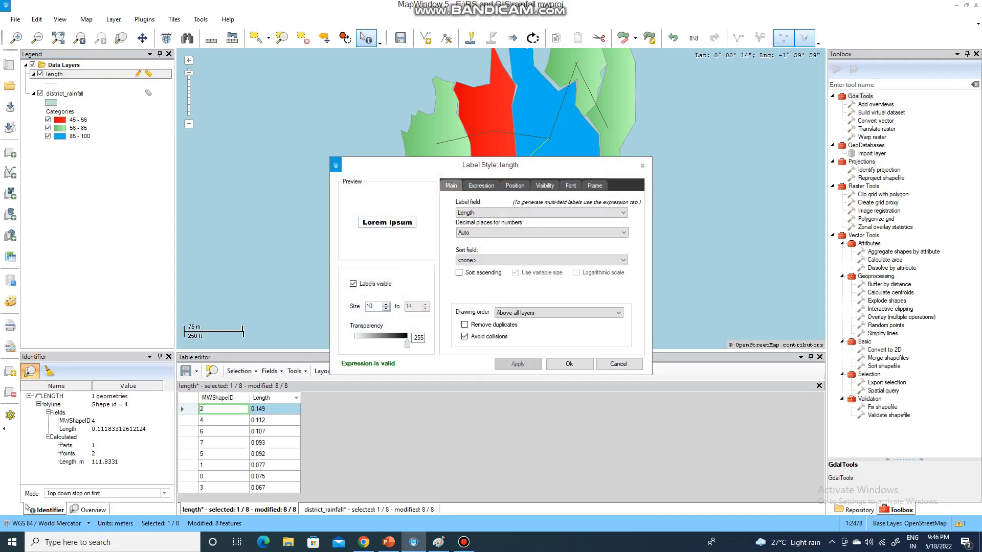
click(541, 212)
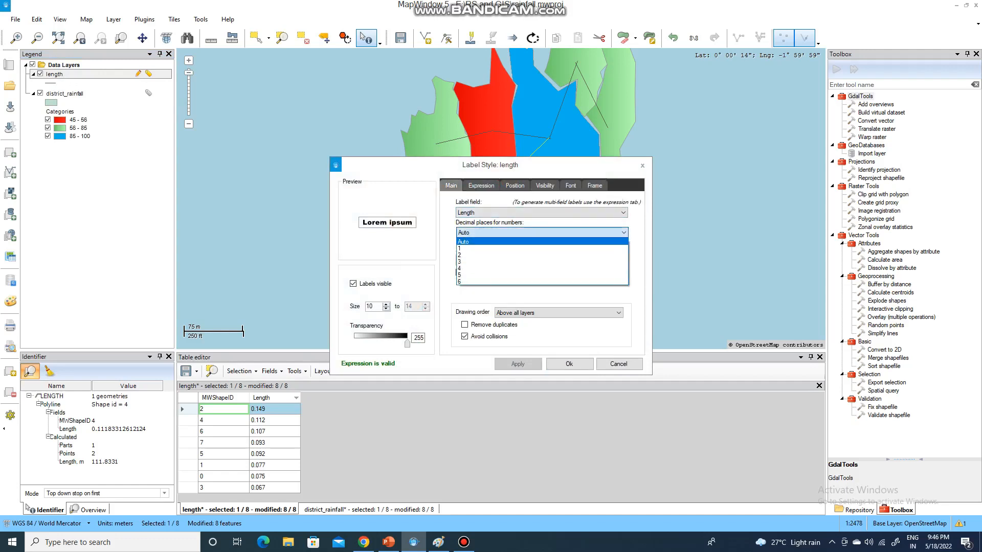
click(541, 230)
click(541, 261)
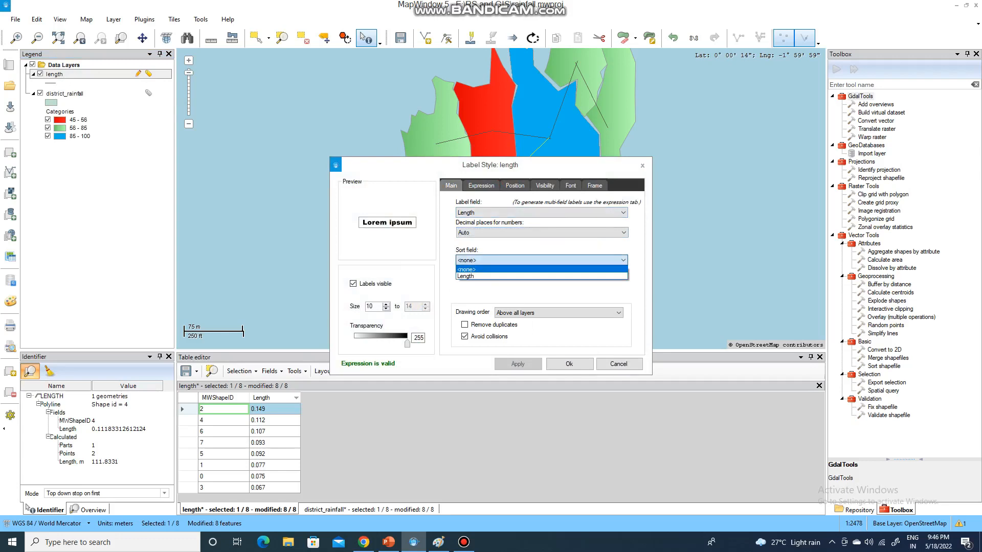
click(541, 272)
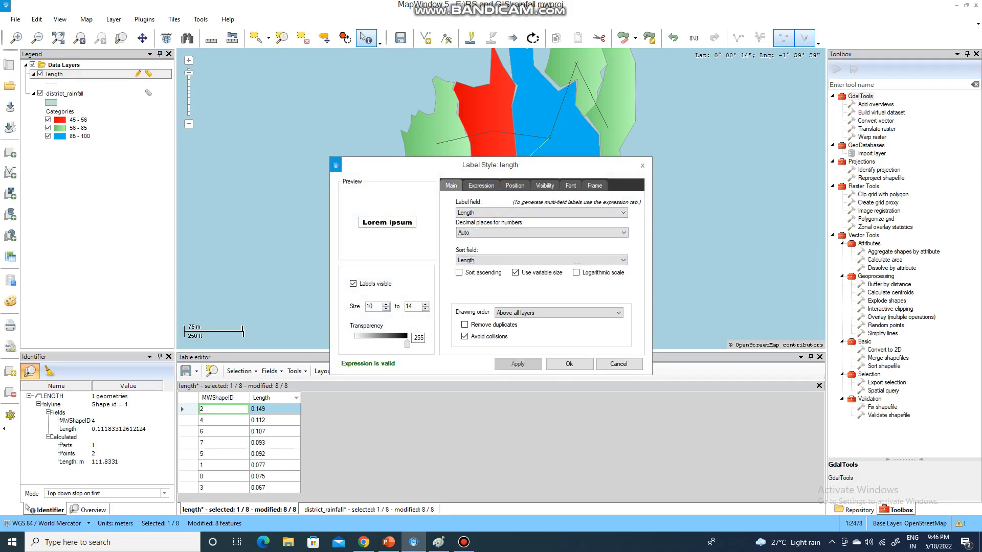
click(569, 364)
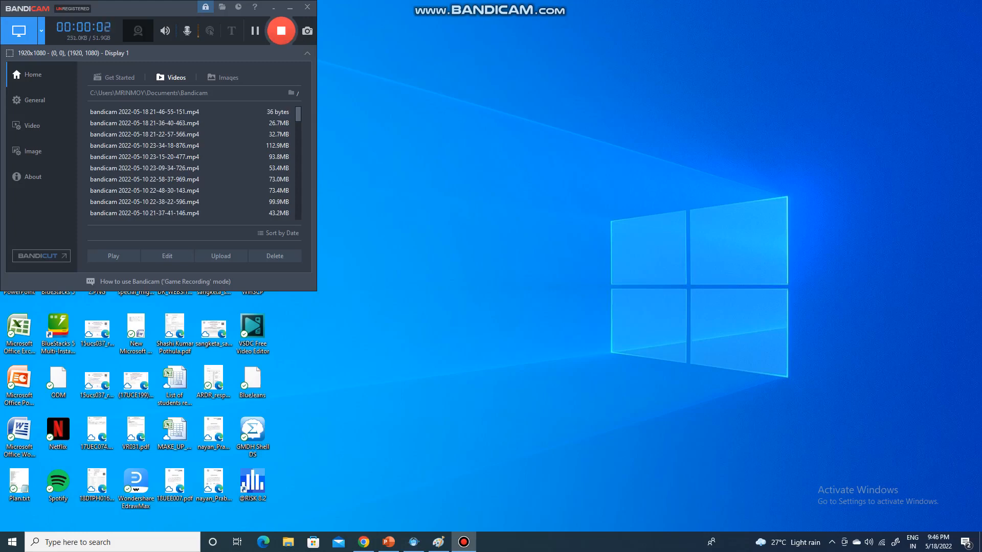
Switch back to MapWindow 5 and set the drawing order of the length labels to Above layer
mouse_move(463, 542)
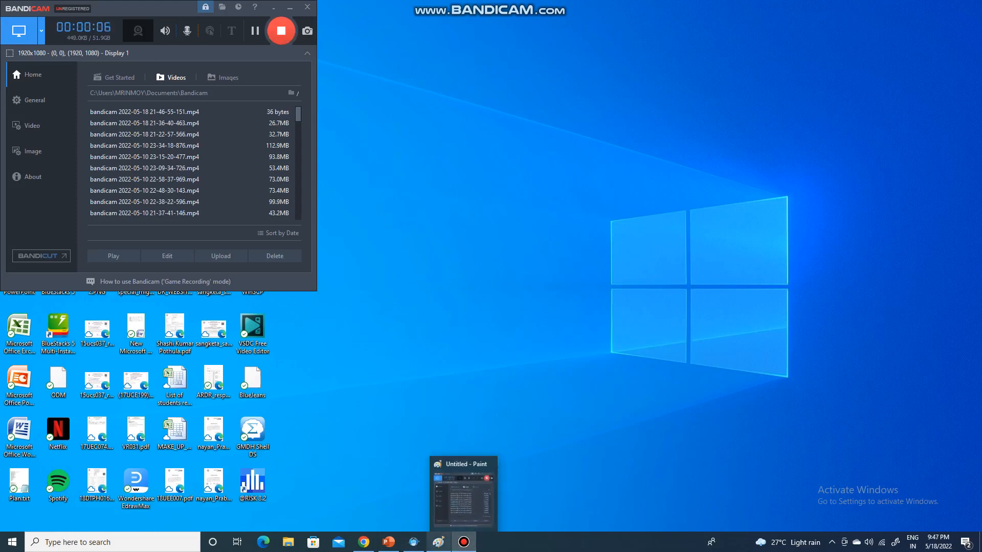
mouse_move(414, 542)
click(414, 499)
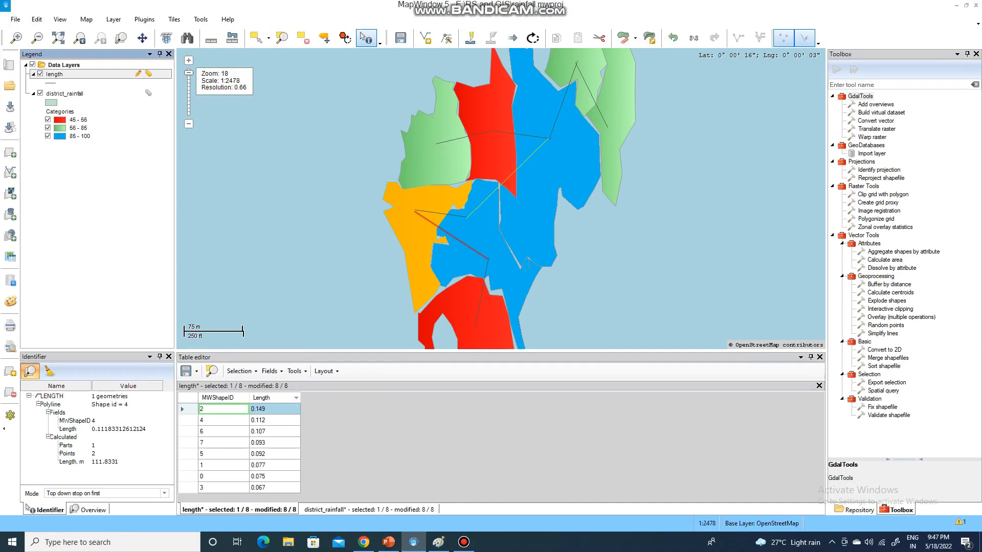
right_click(91, 75)
click(120, 106)
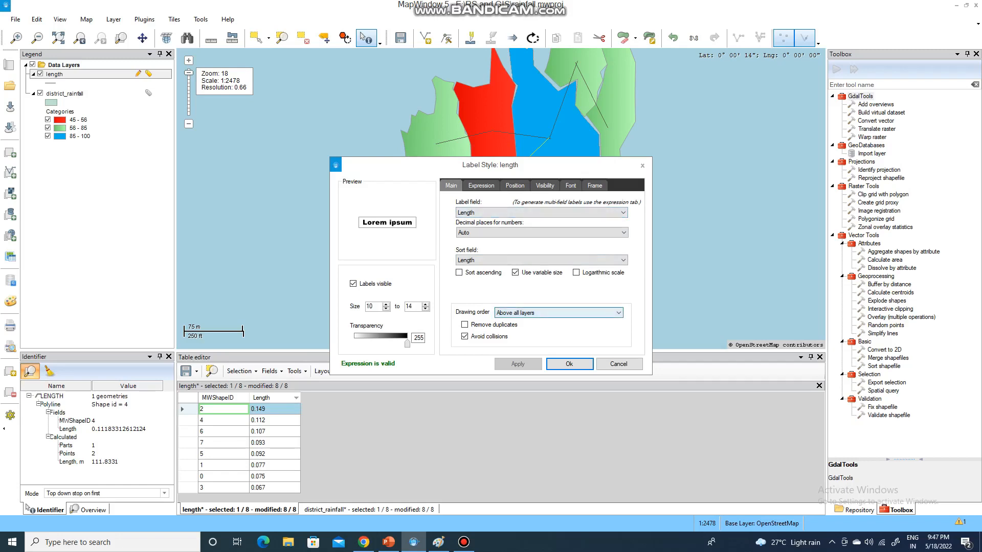
click(557, 312)
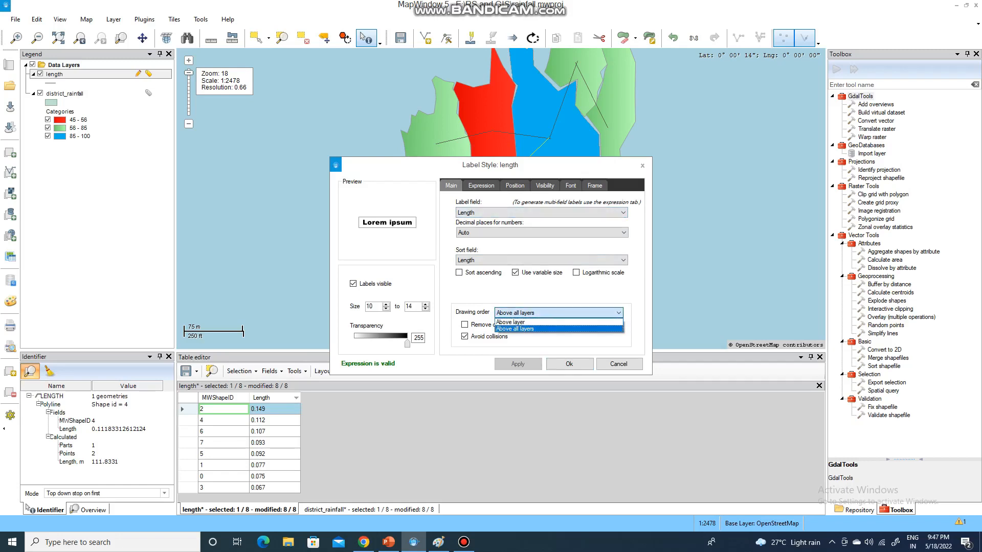
click(557, 313)
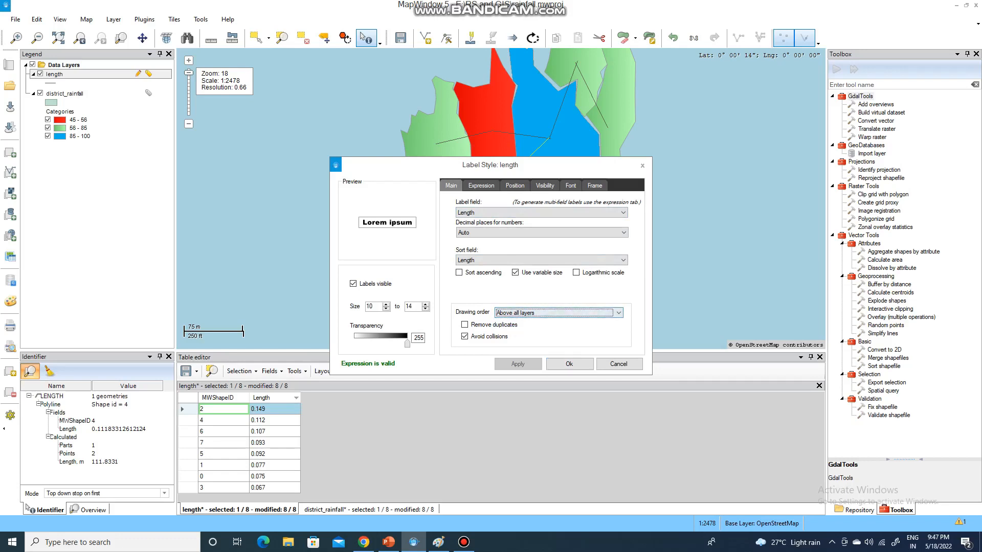
click(537, 313)
click(521, 320)
click(569, 364)
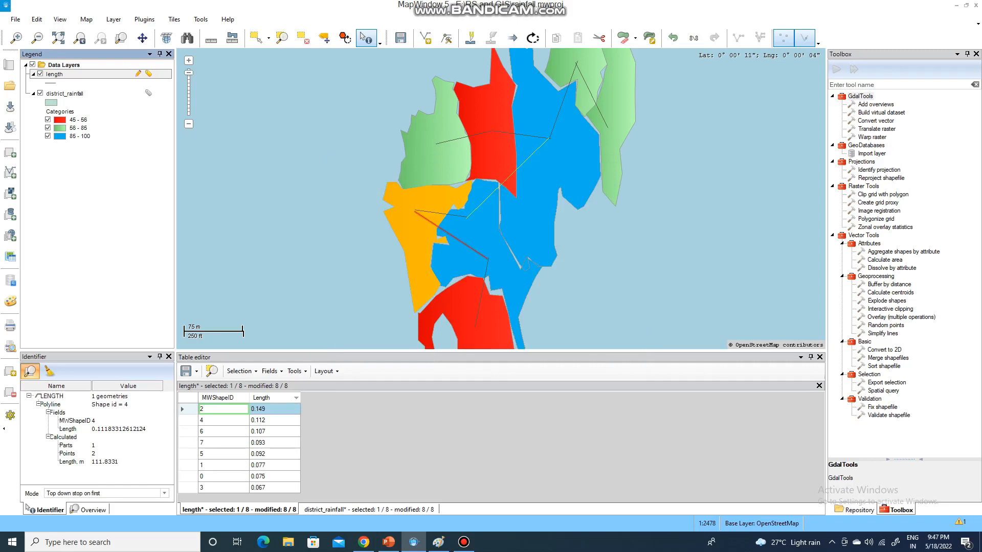
Hide the district_rainfall layer and zoom the map to its full extents
click(40, 93)
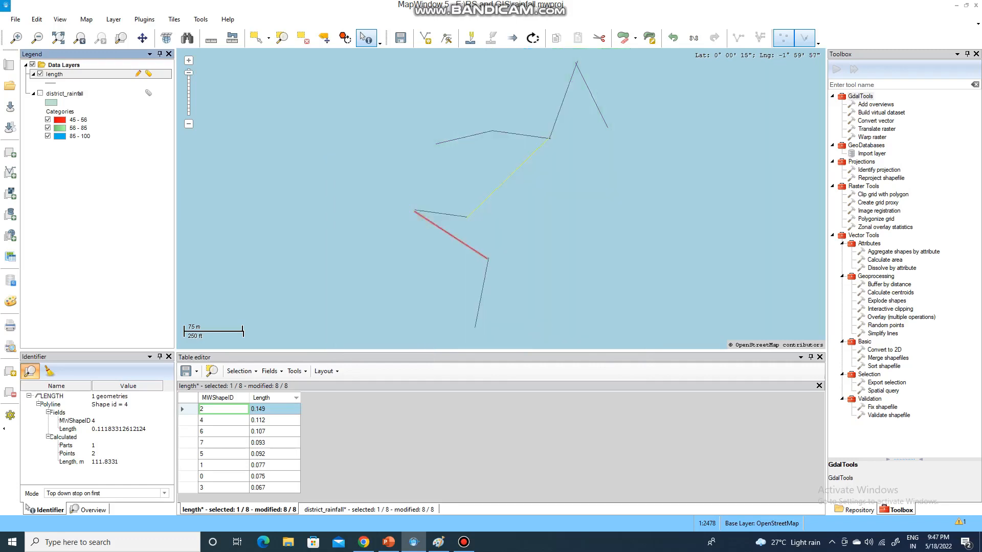
scroll(442, 271, up, 3)
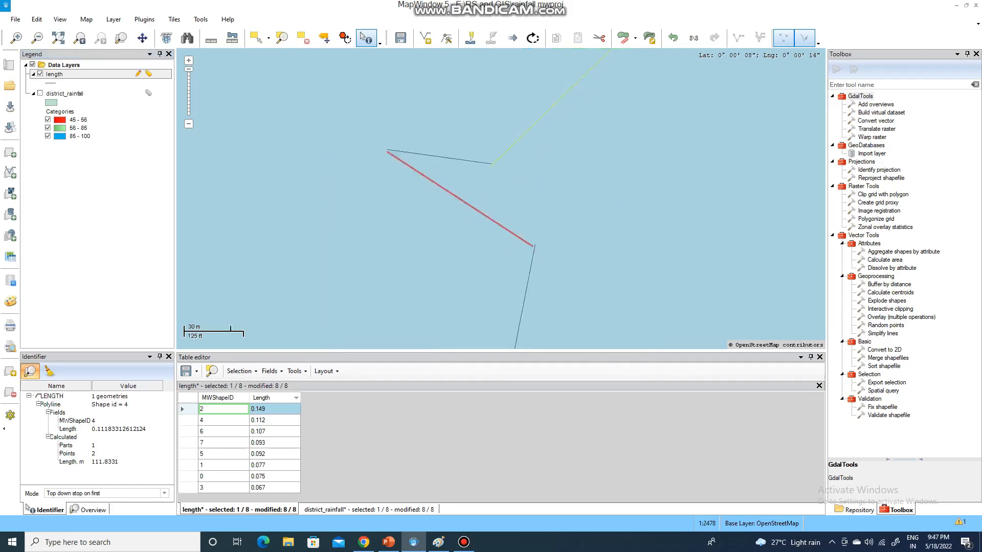
scroll(552, 177, down, 3)
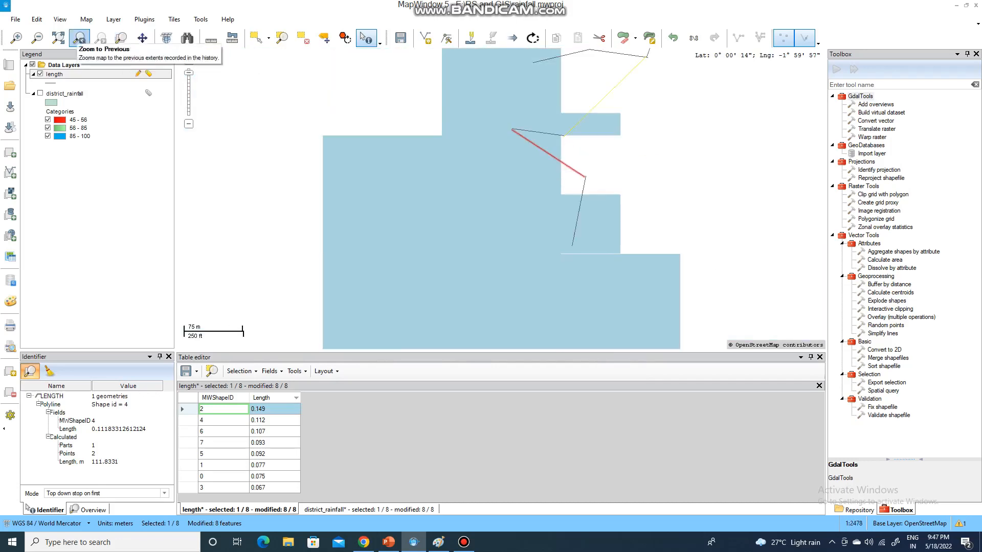
click(59, 37)
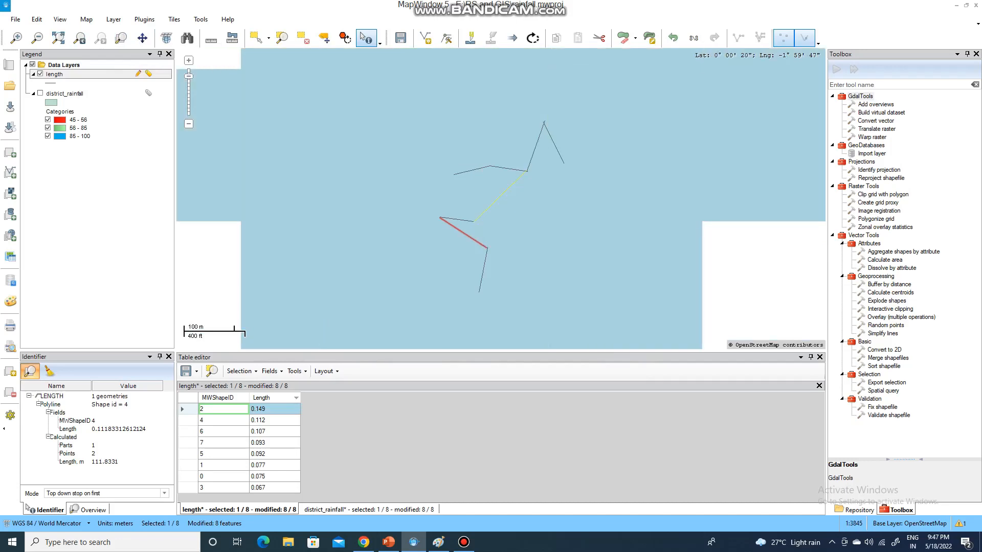
Review the label field and visibility settings in the length layer's label style, then accept the dialog
right_click(44, 74)
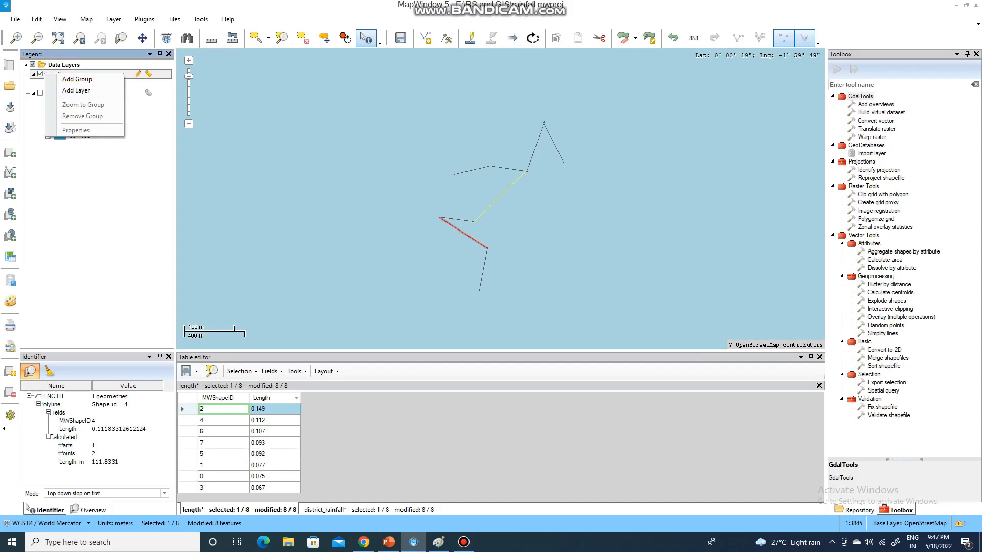
click(93, 73)
right_click(93, 74)
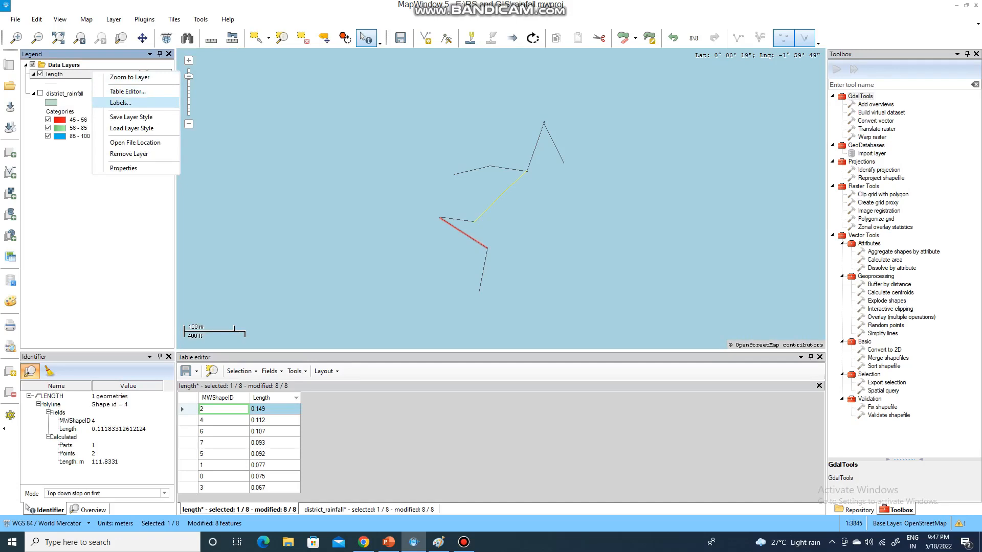
click(120, 102)
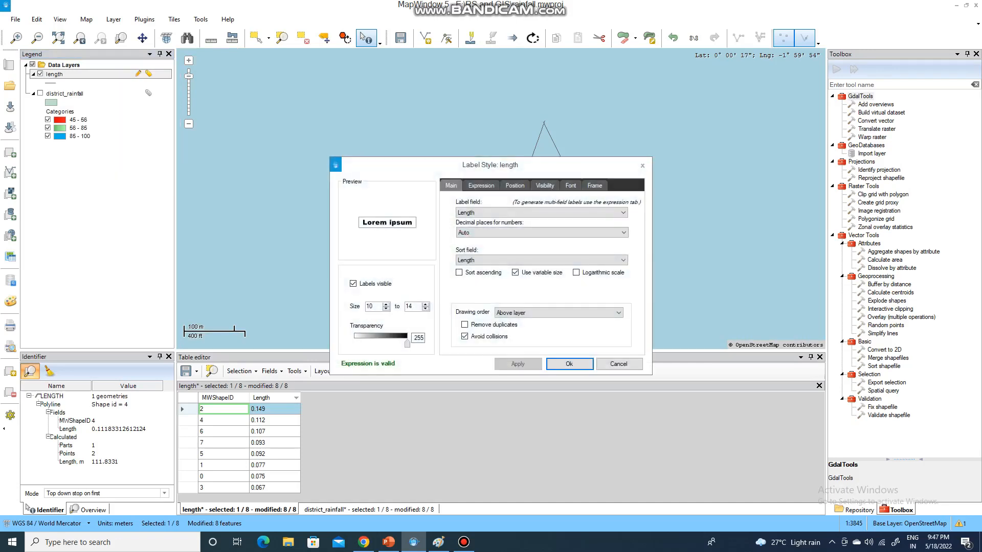
click(541, 212)
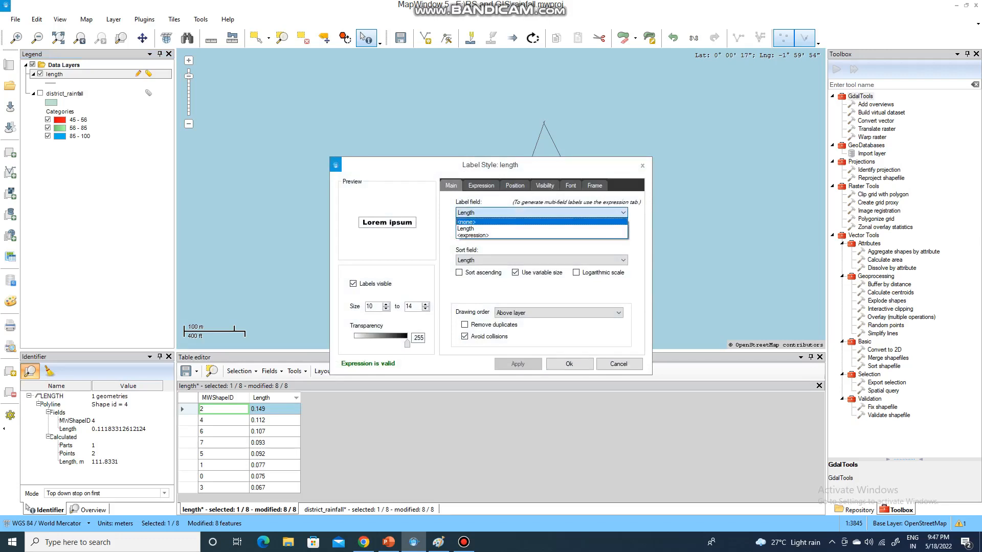
key(Escape)
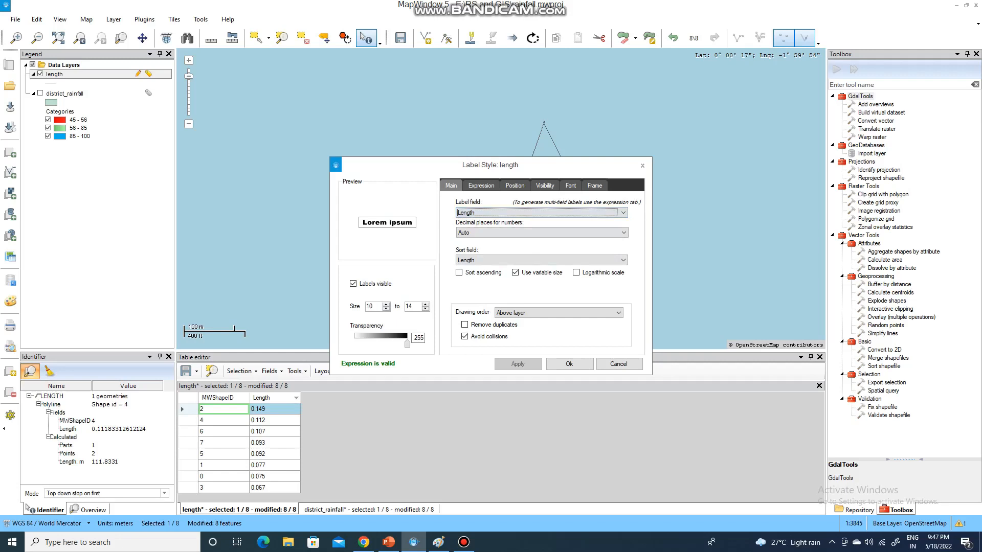
click(544, 185)
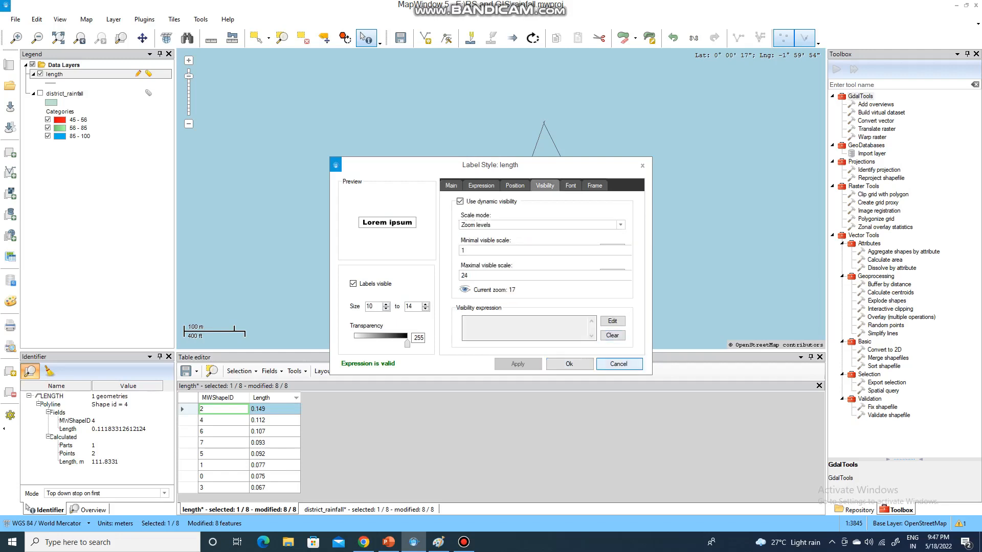
click(569, 364)
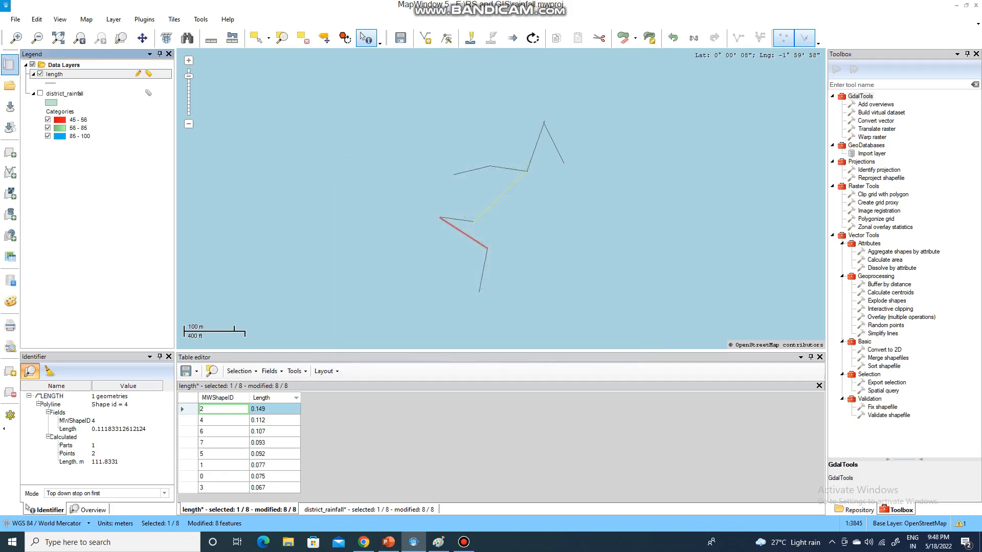
Set the length layer's label field to <none>, remove all its labels and close the label style settings
right_click(63, 74)
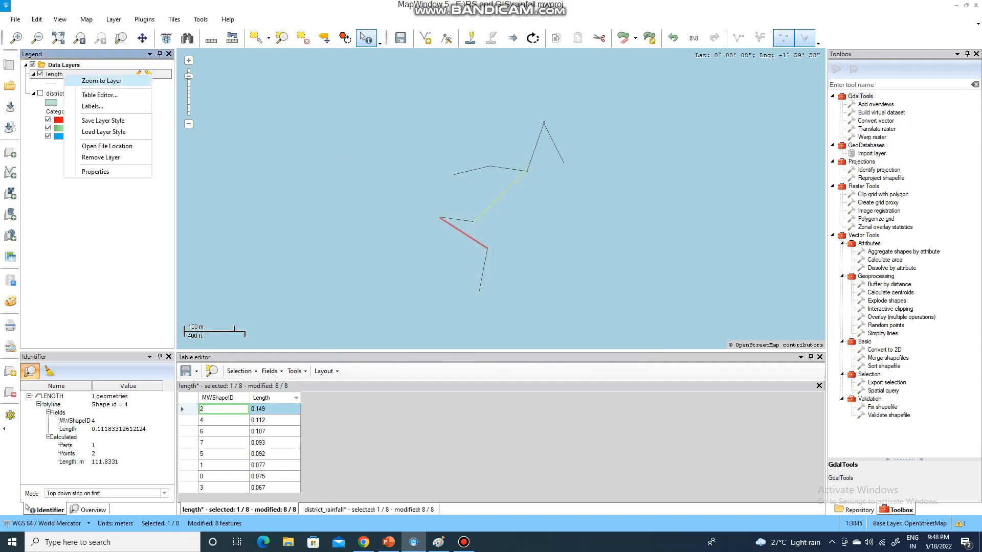
click(93, 106)
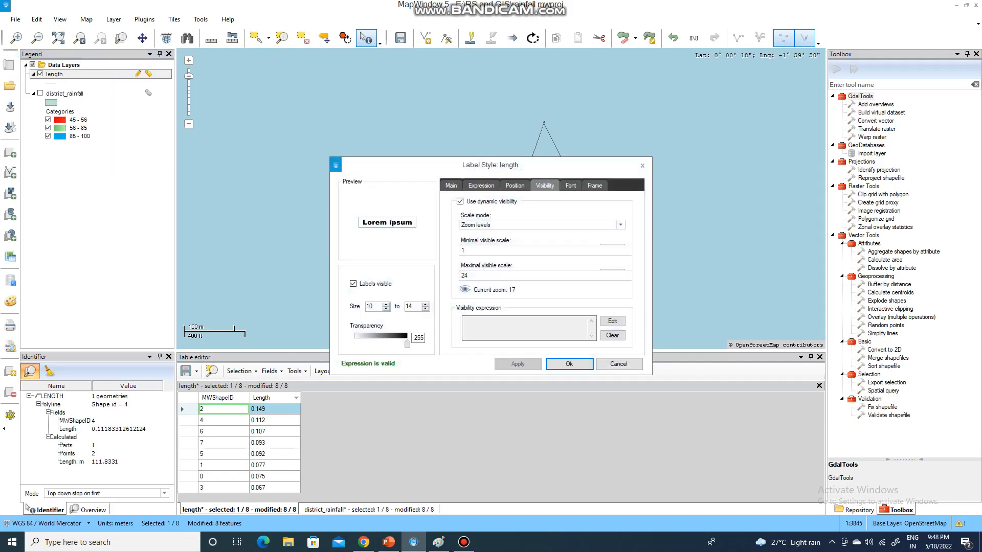
click(451, 185)
click(541, 213)
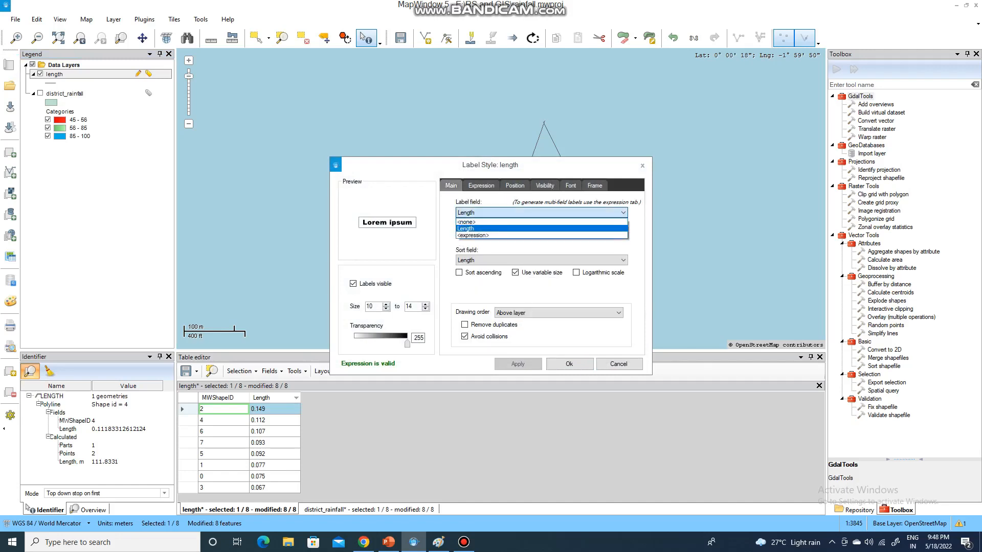
click(465, 222)
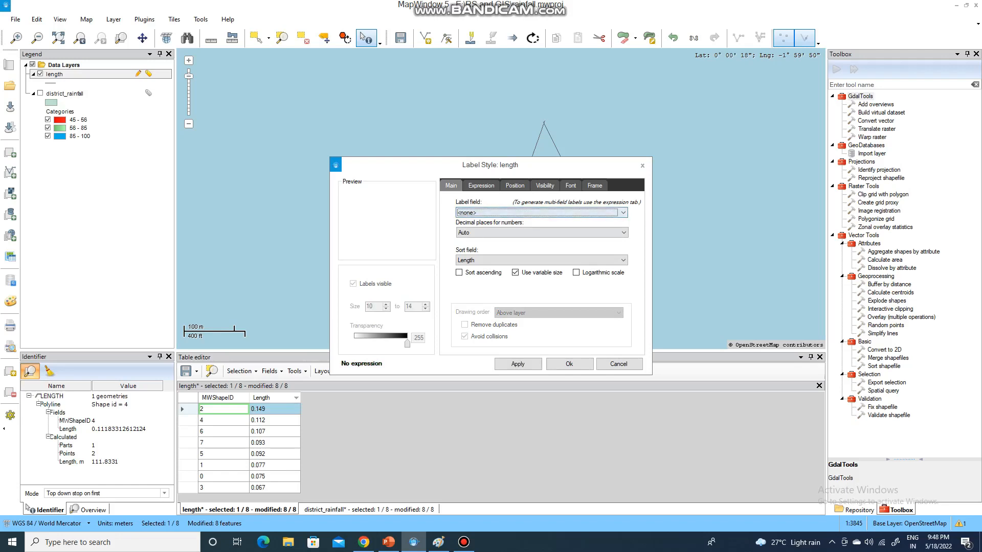
click(518, 364)
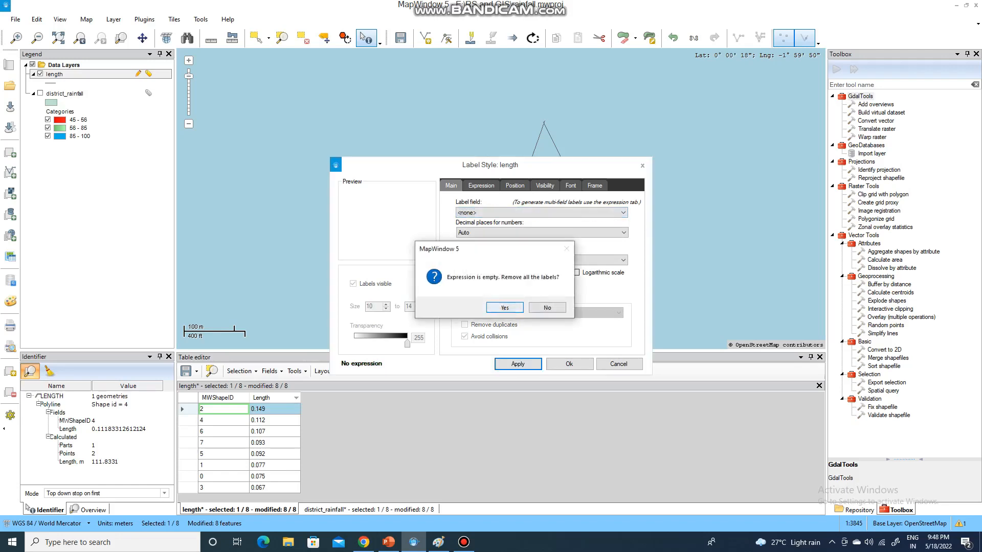
click(505, 308)
key(Return)
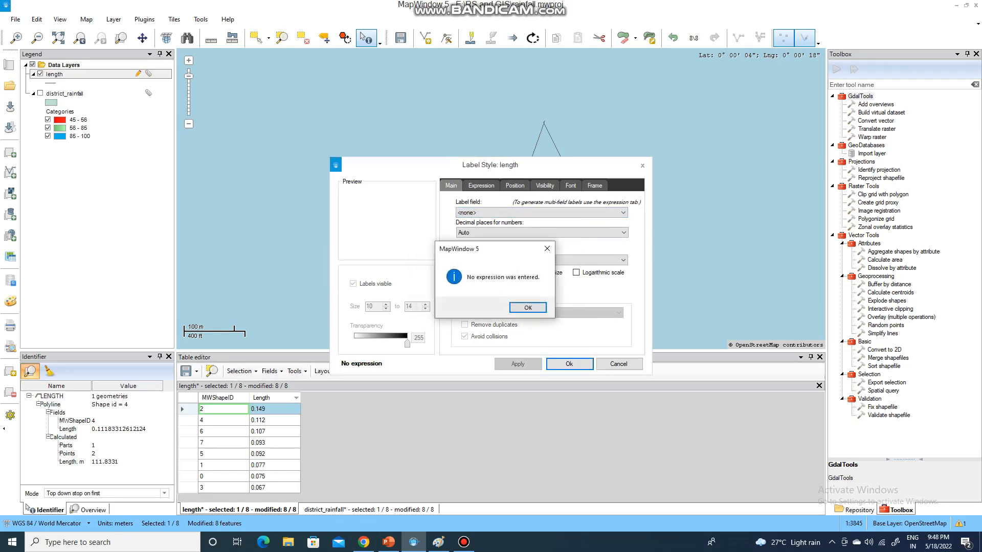
key(Return)
key(Tab)
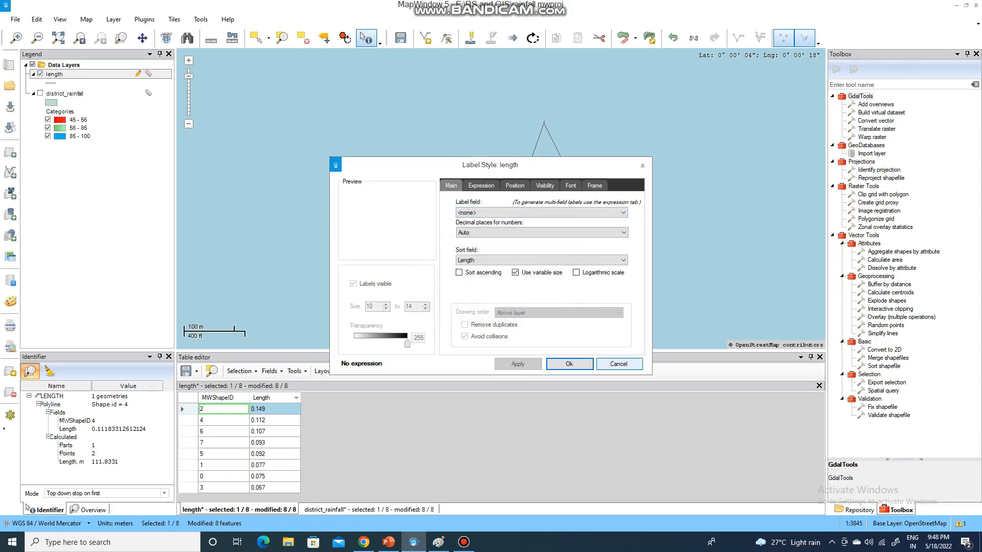
key(Return)
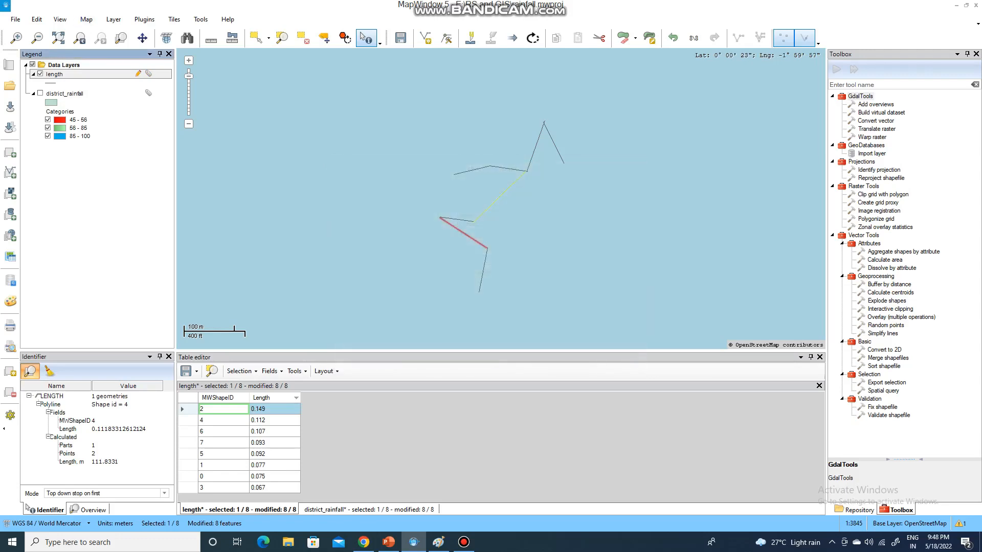
Set up the length layer's labels from its properties, using the Length field with 2 decimal places, and apply the style
right_click(100, 74)
click(130, 169)
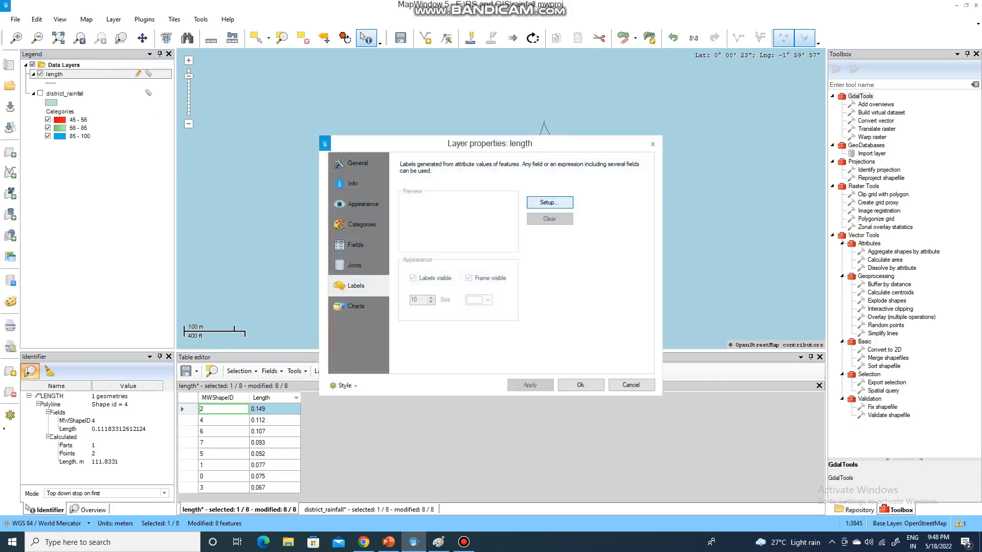
click(549, 202)
click(450, 185)
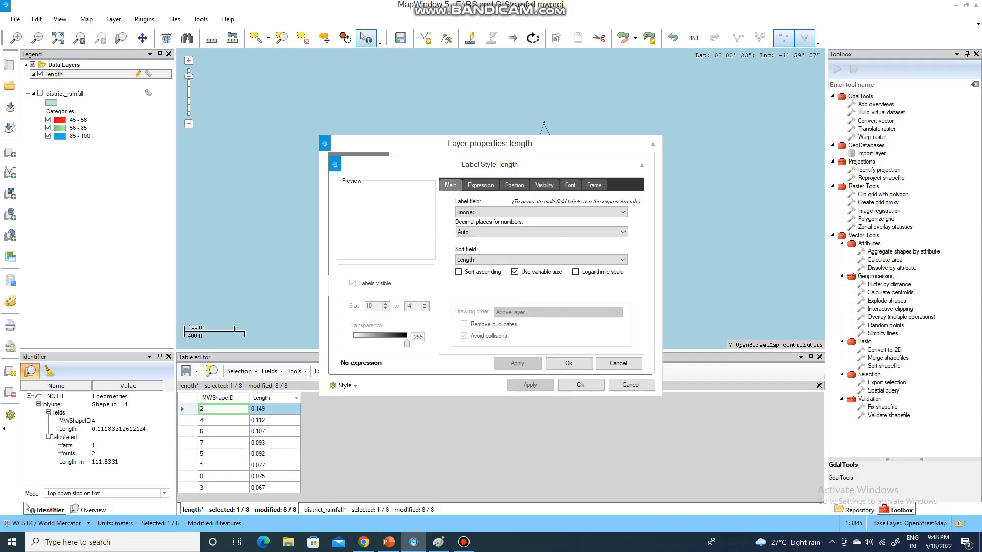
click(541, 212)
click(537, 237)
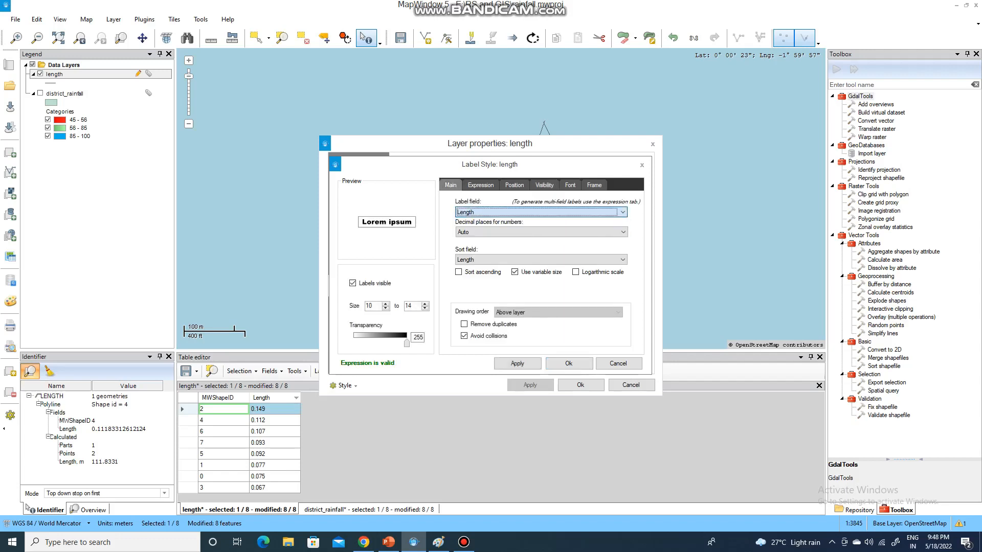
click(541, 232)
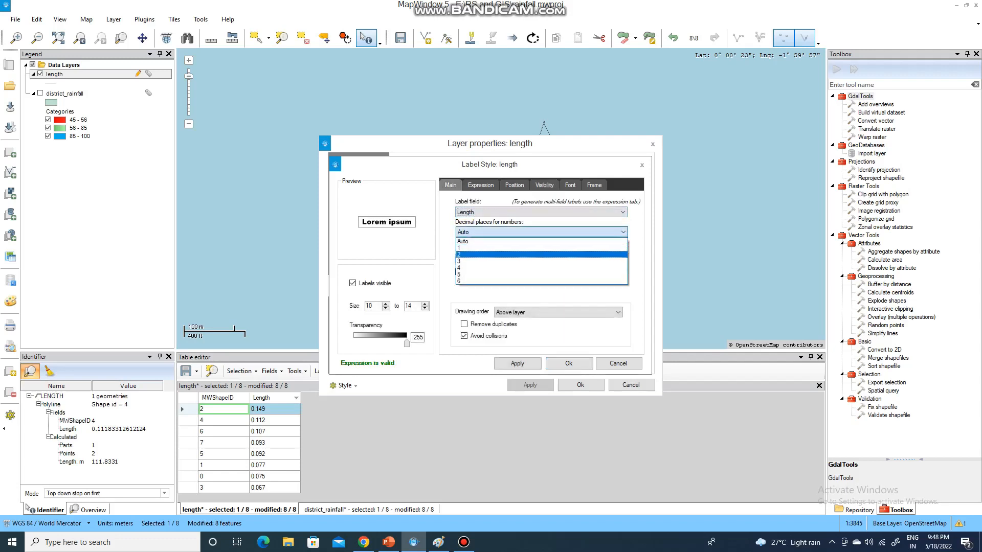
key(Return)
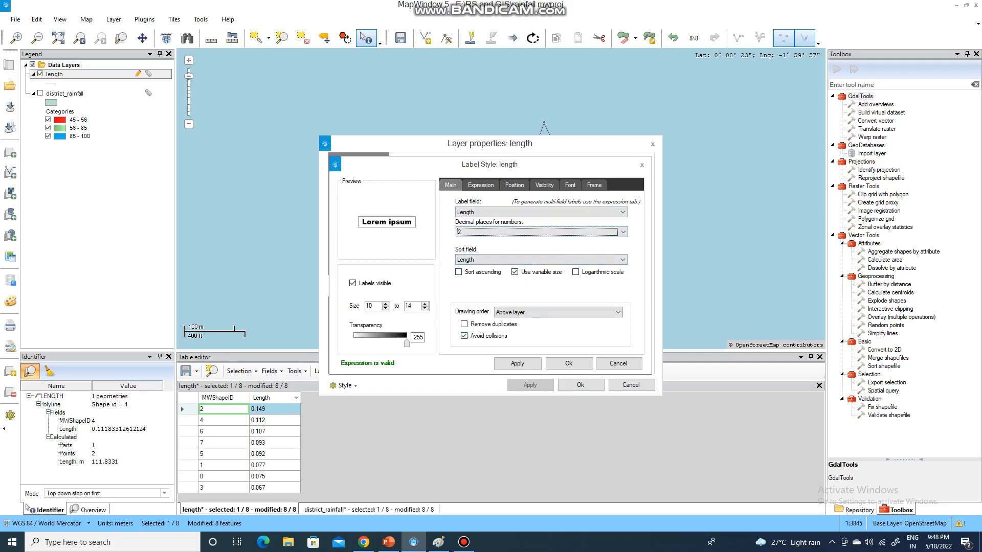
click(517, 363)
click(568, 364)
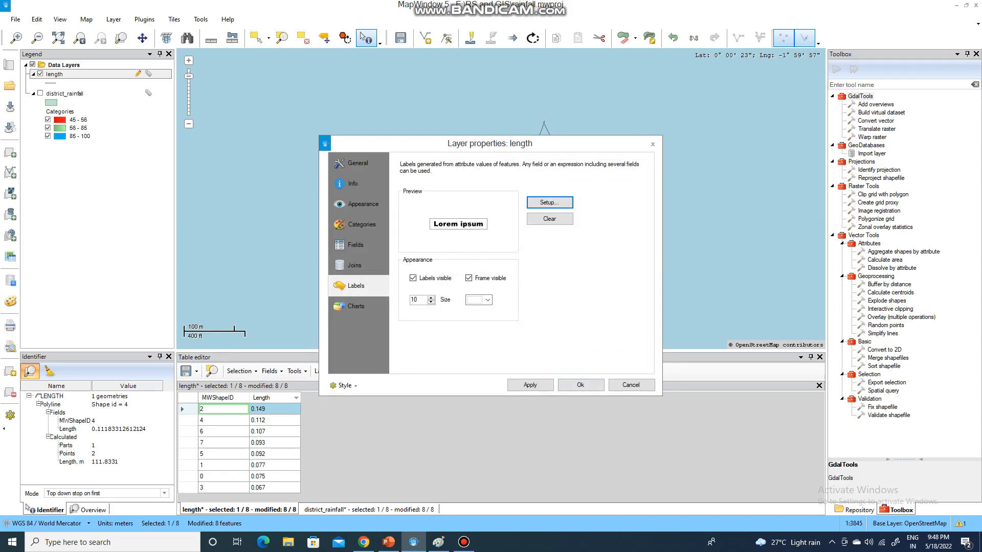
Open the frame colour choices for the length layer's labels
click(488, 300)
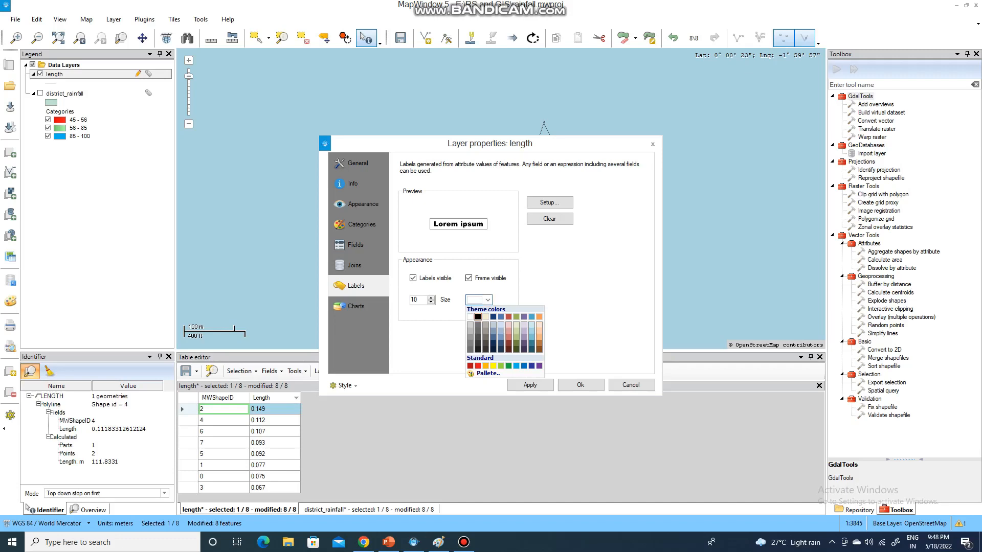
key(Escape)
click(488, 300)
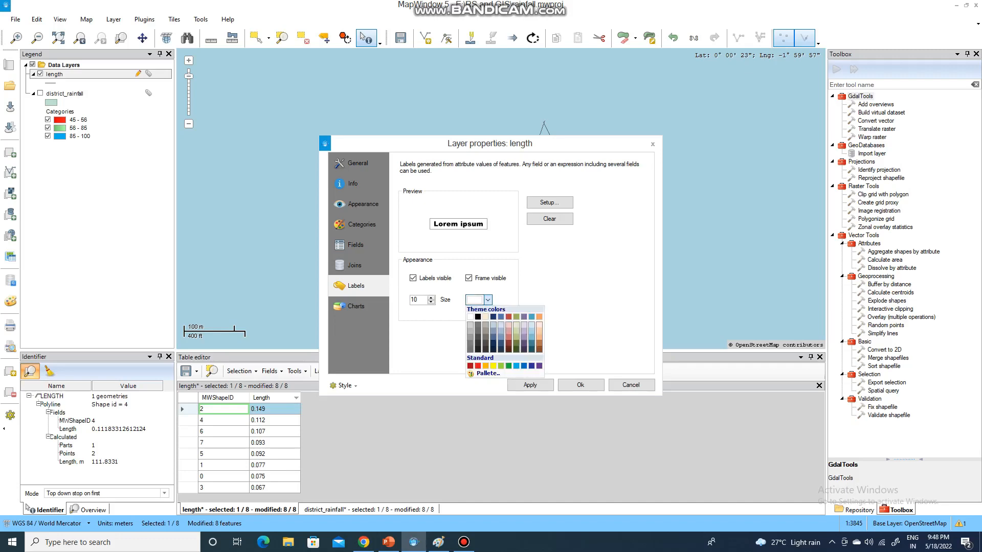
Try a black frame colour for the length layer's labels, set it back to white, and apply the labels
click(477, 317)
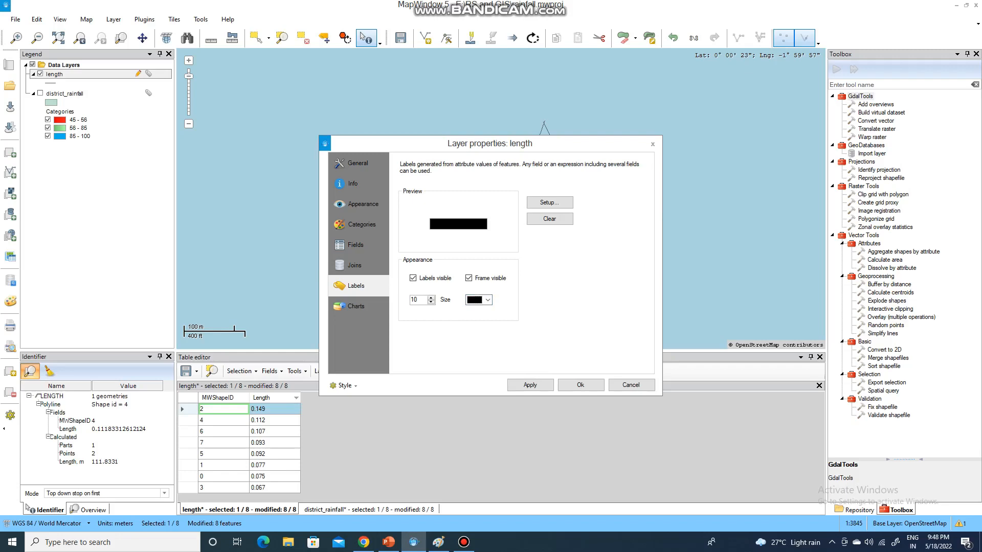
click(488, 300)
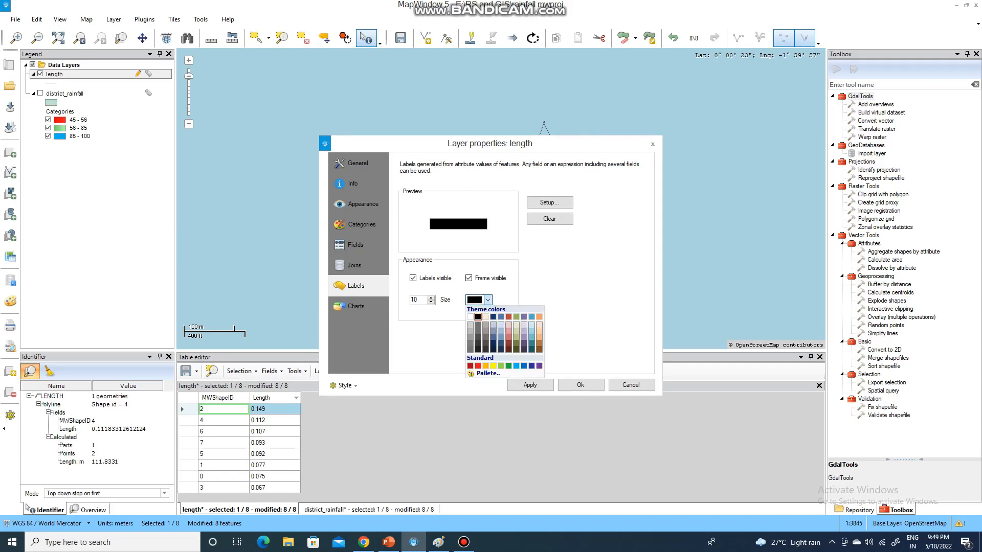
click(470, 317)
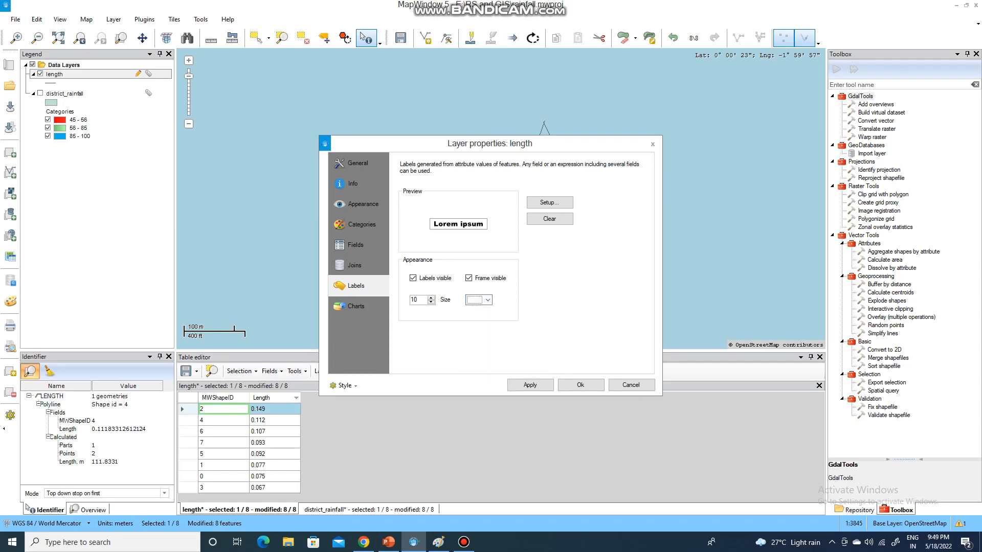
click(530, 385)
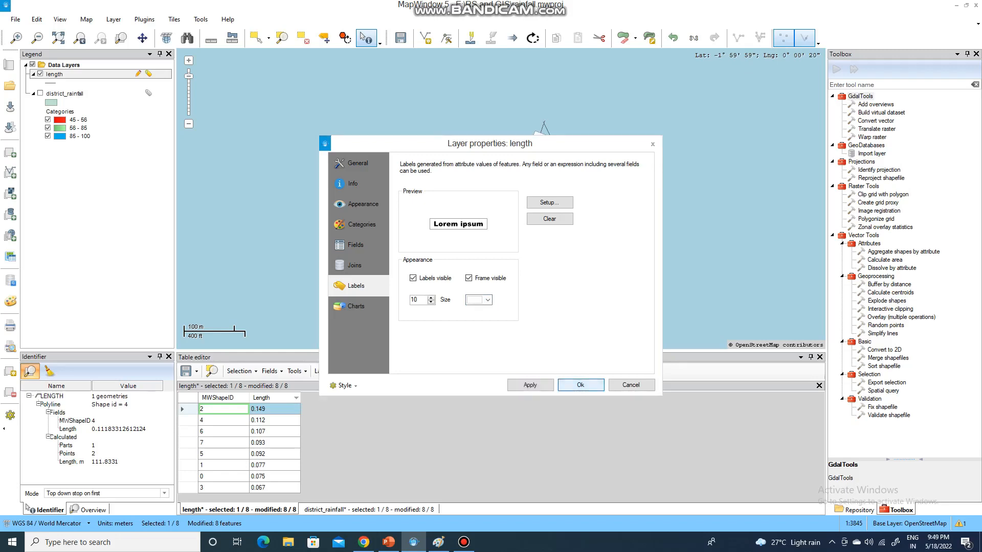
click(580, 385)
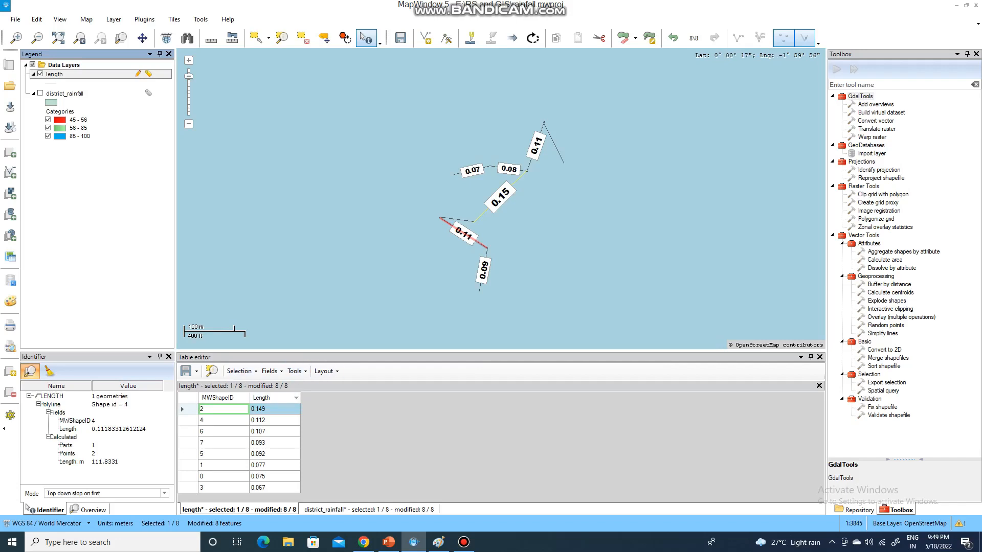
Show the district_rainfall layer on the map and sort the length table by MWShapeID
click(40, 93)
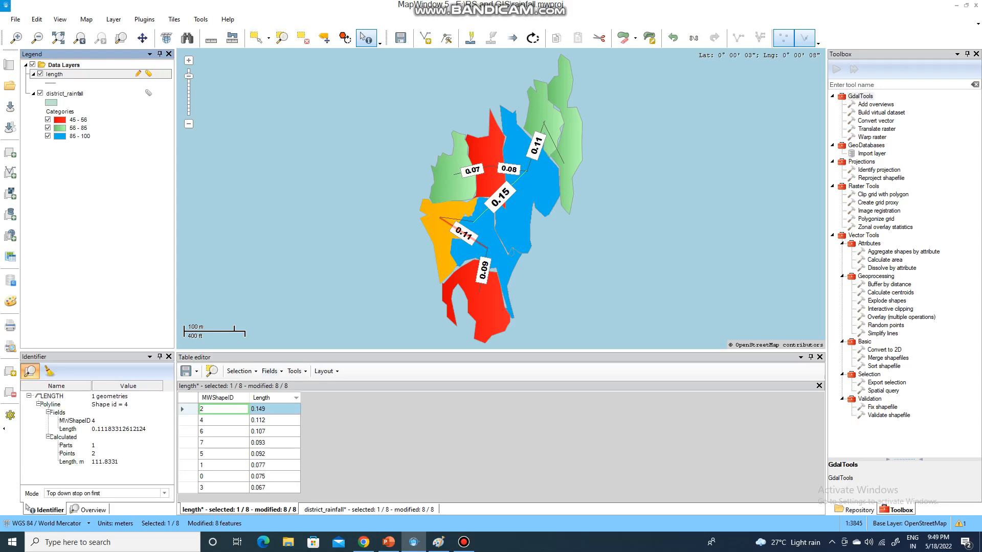
click(217, 398)
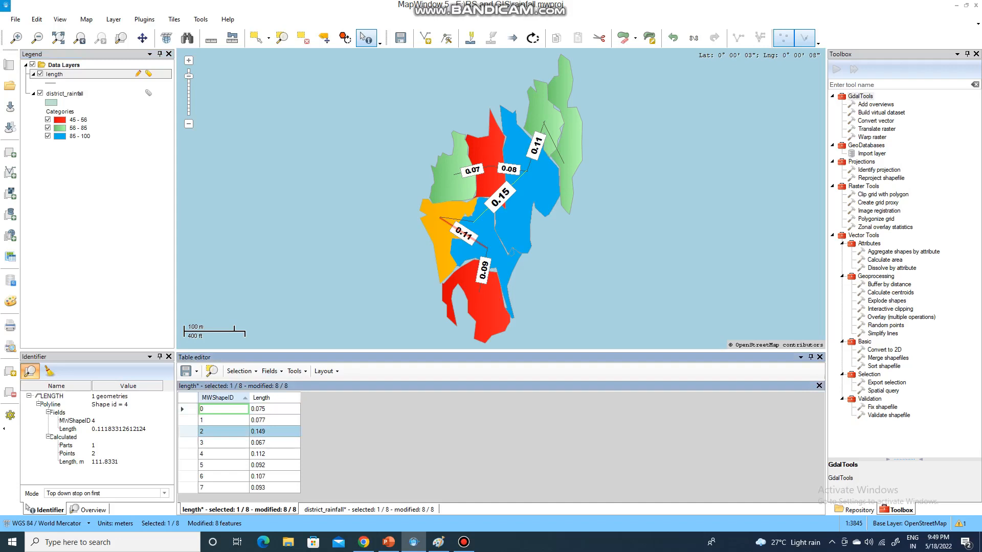
Pick several labelled lines on the map to match them with their rows in the length table
click(456, 172)
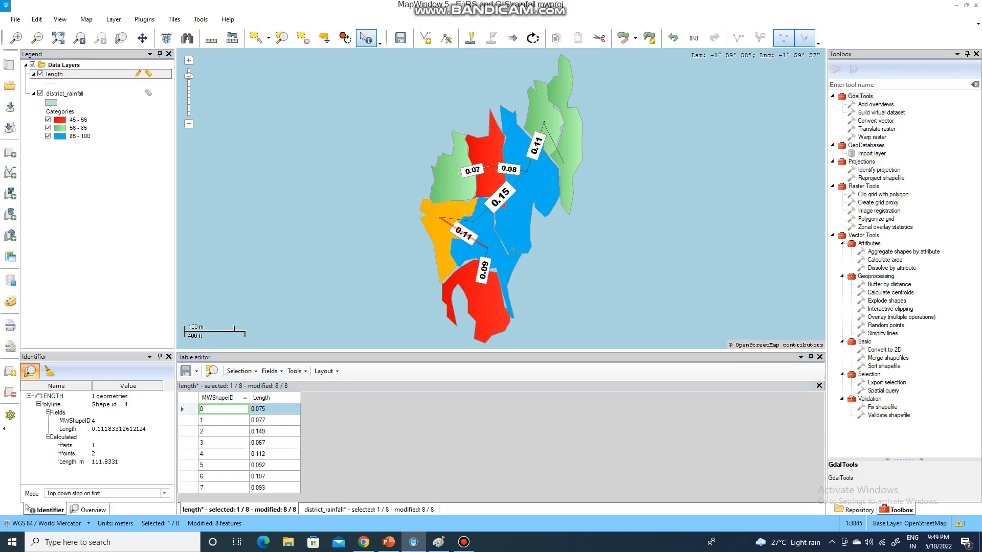
click(492, 166)
click(481, 216)
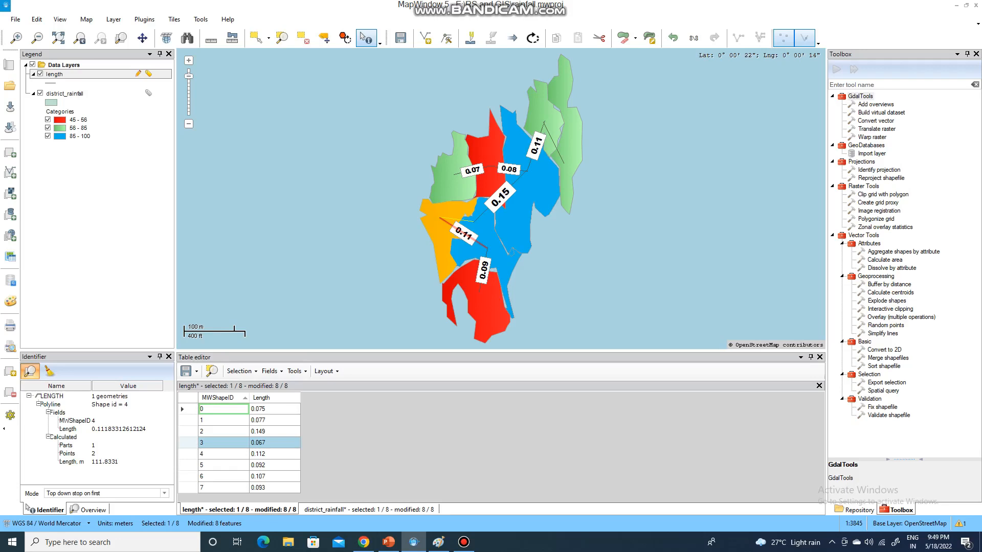
Review the length layer's label style settings for visibility, position, font, frame and expression
right_click(77, 74)
click(106, 104)
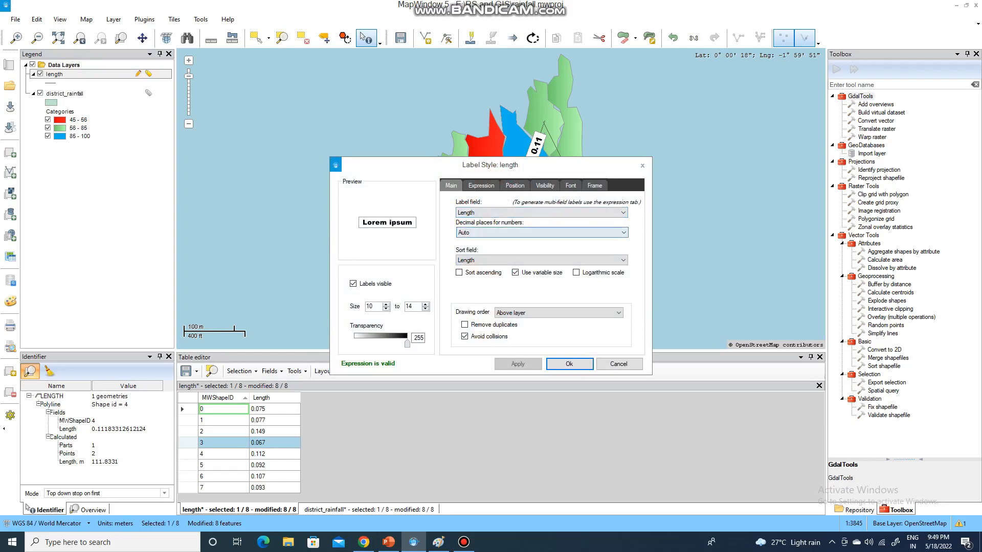
click(545, 186)
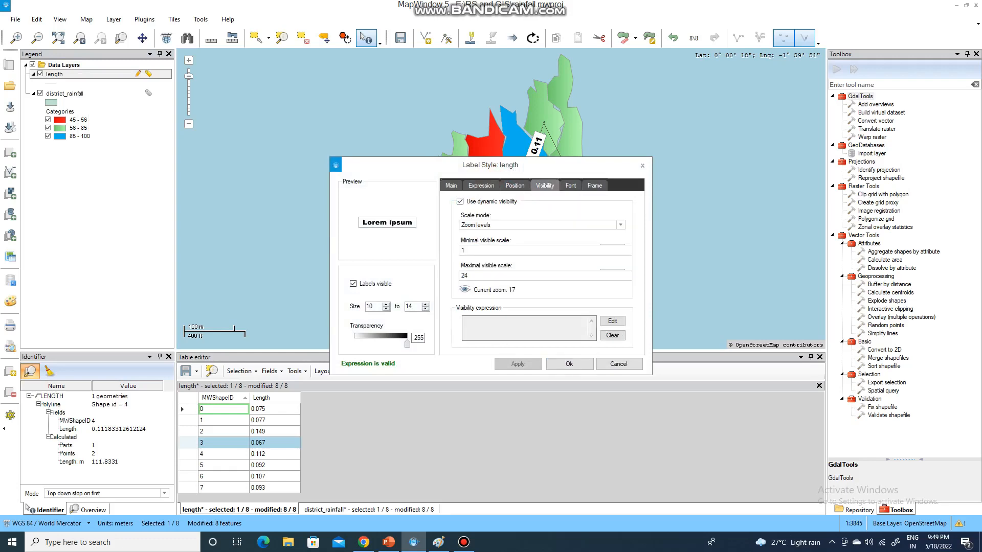
click(515, 186)
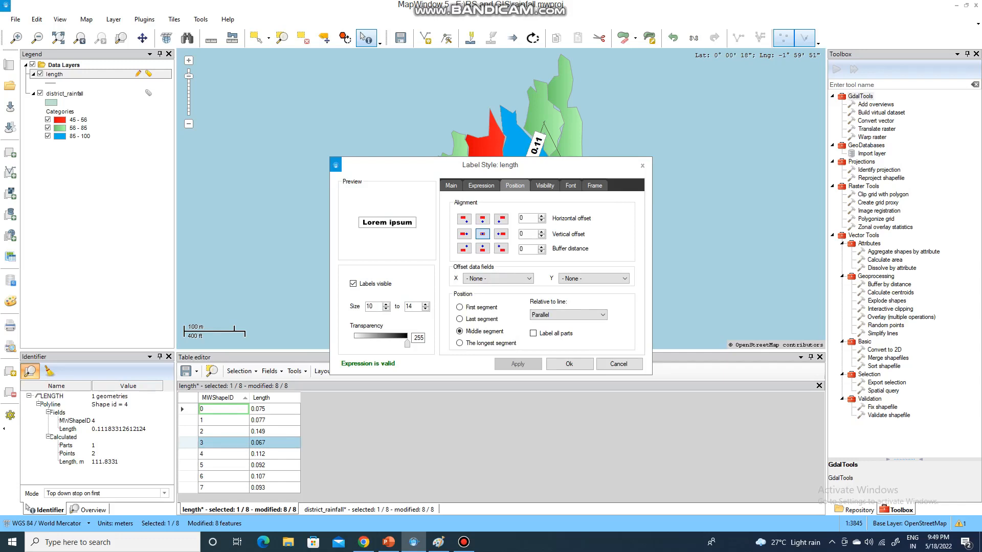
click(545, 185)
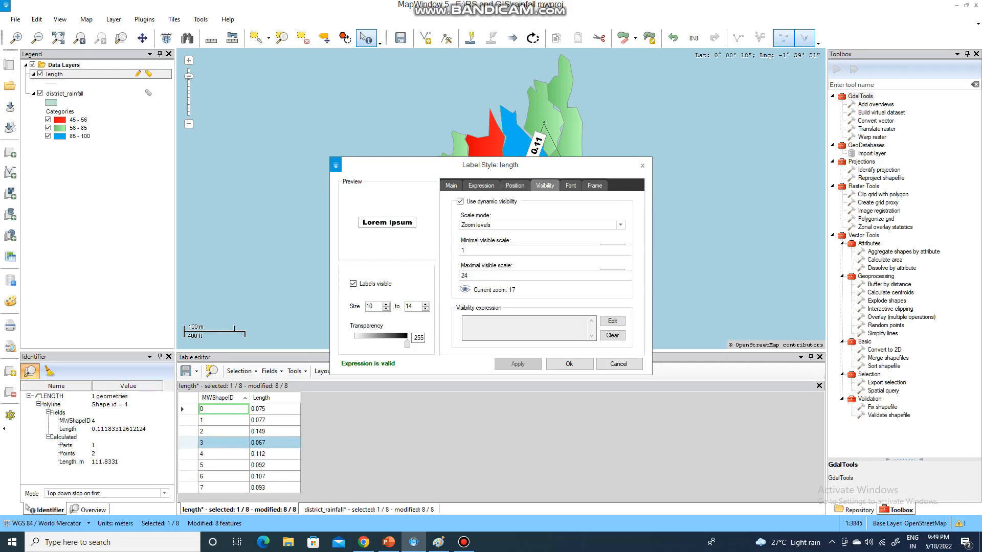
click(570, 186)
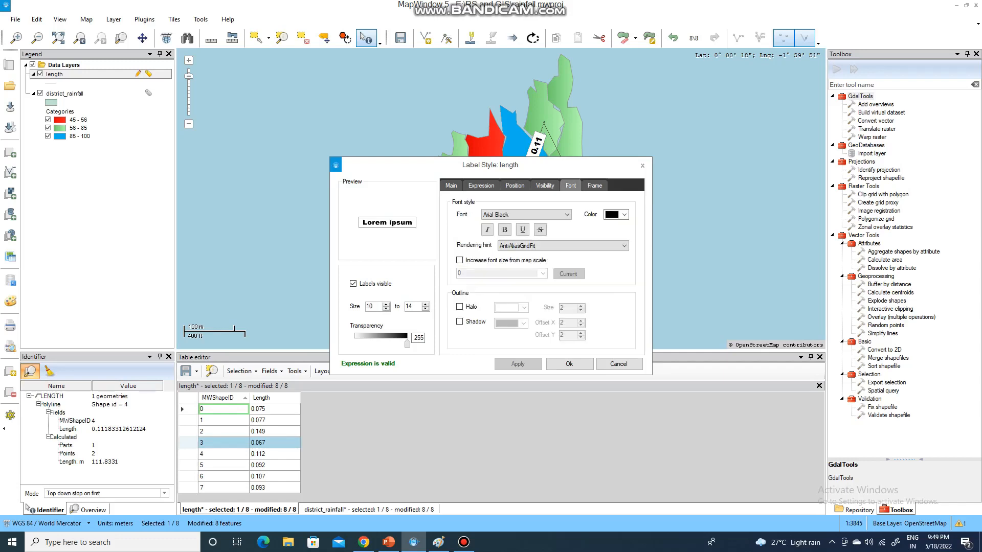
click(595, 186)
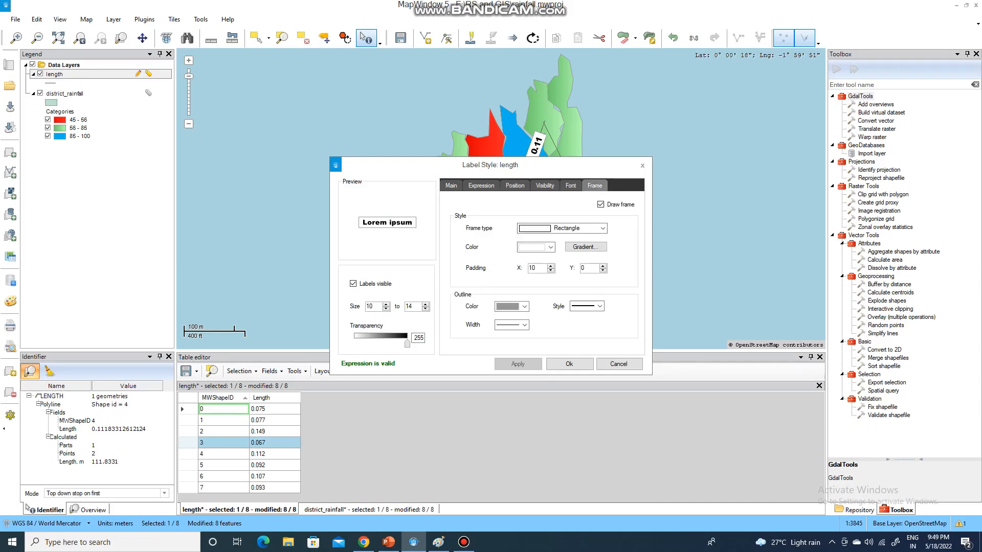
click(514, 186)
click(481, 185)
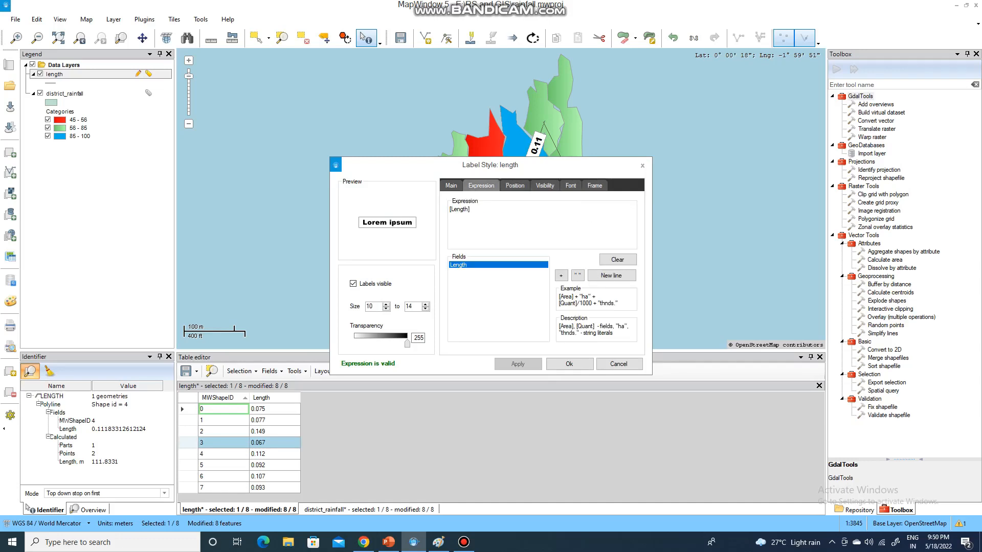
click(450, 185)
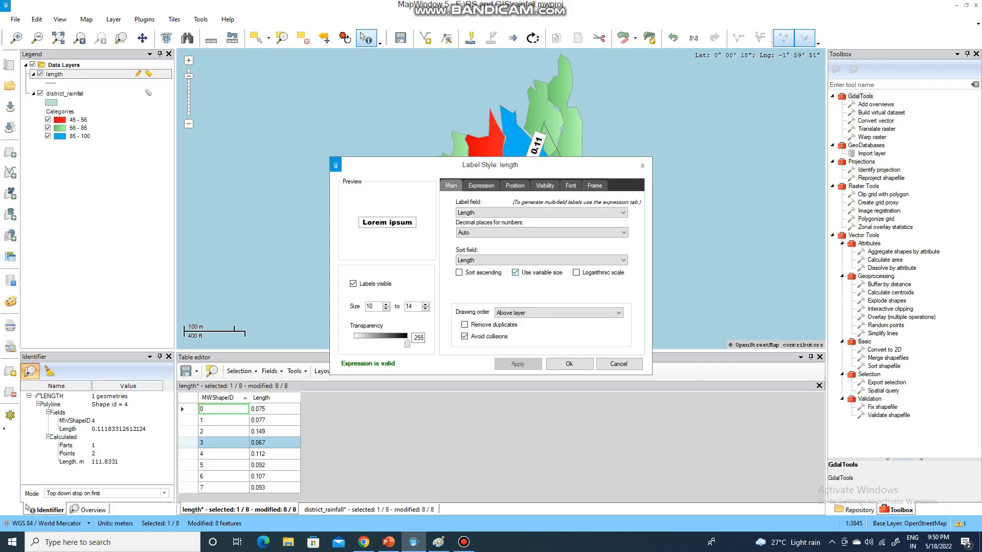
Turn off variable label size for the length layer and apply the label style
click(515, 273)
click(517, 363)
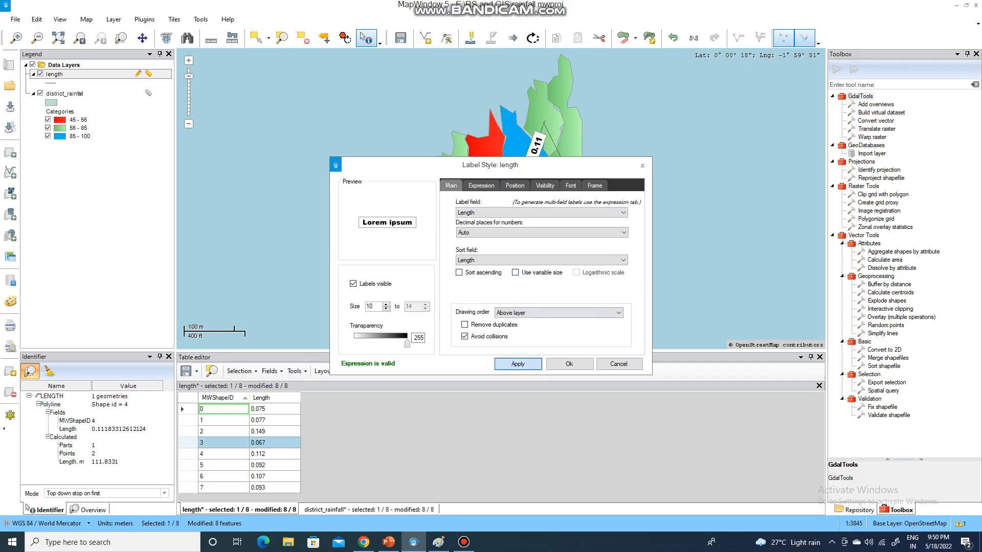
click(569, 363)
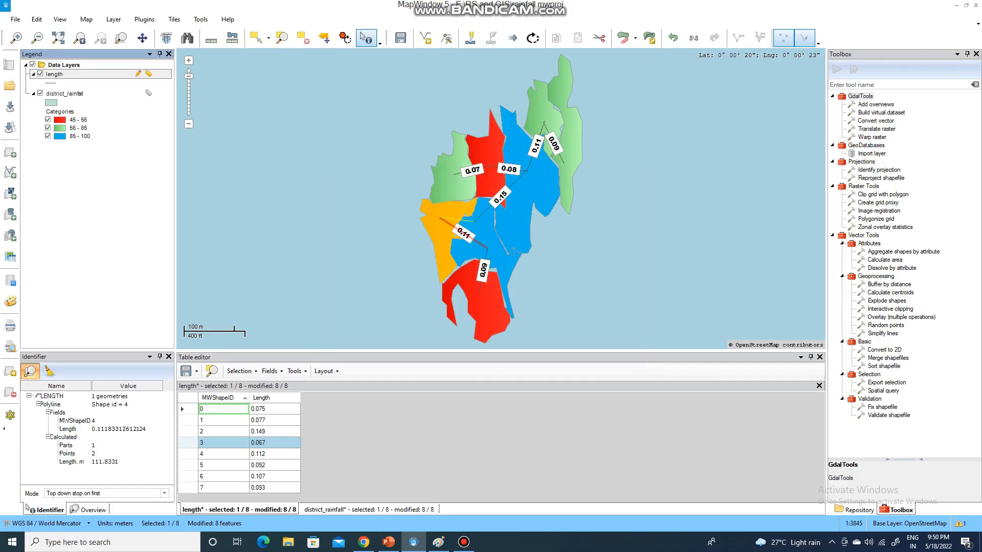
Try the variable size option again through the label setup in the length layer's properties
right_click(87, 74)
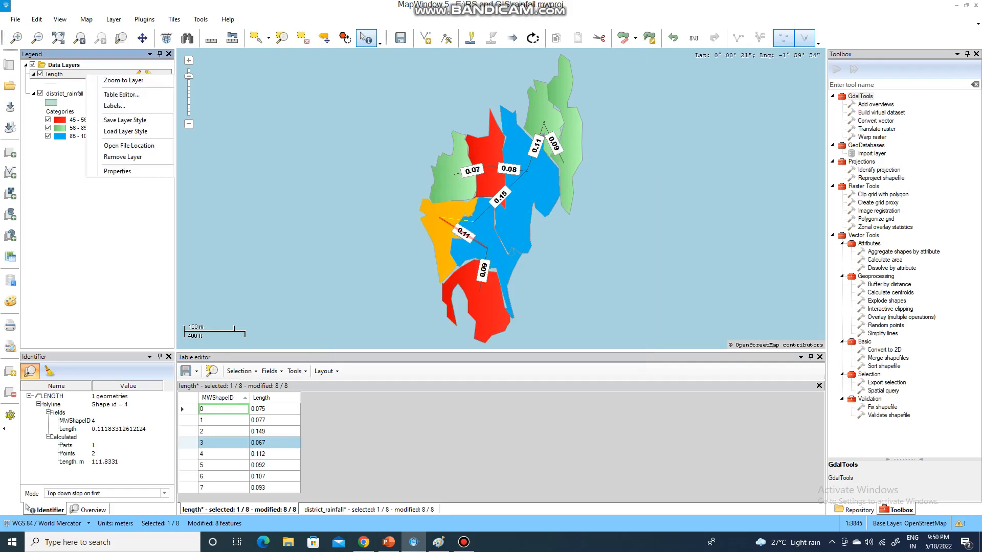
click(117, 171)
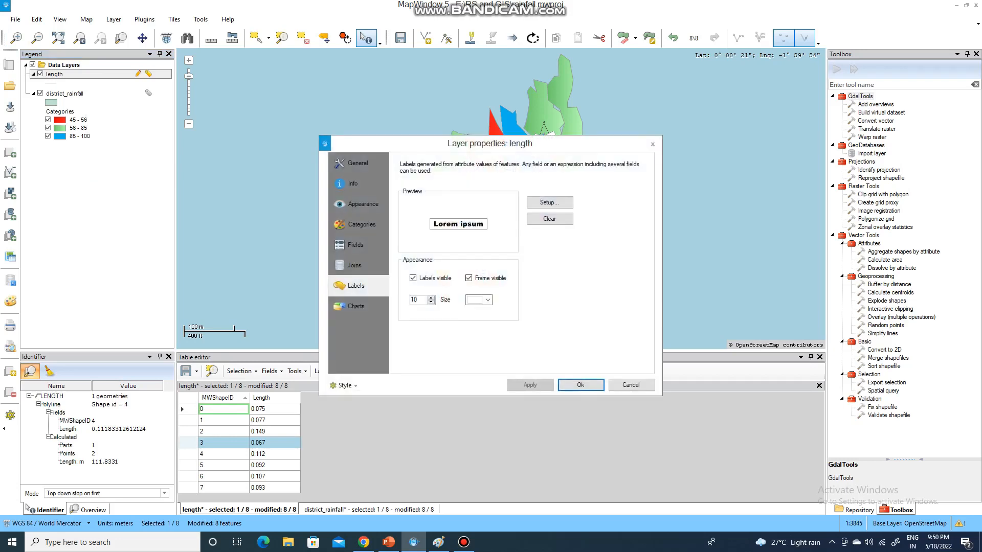
click(549, 202)
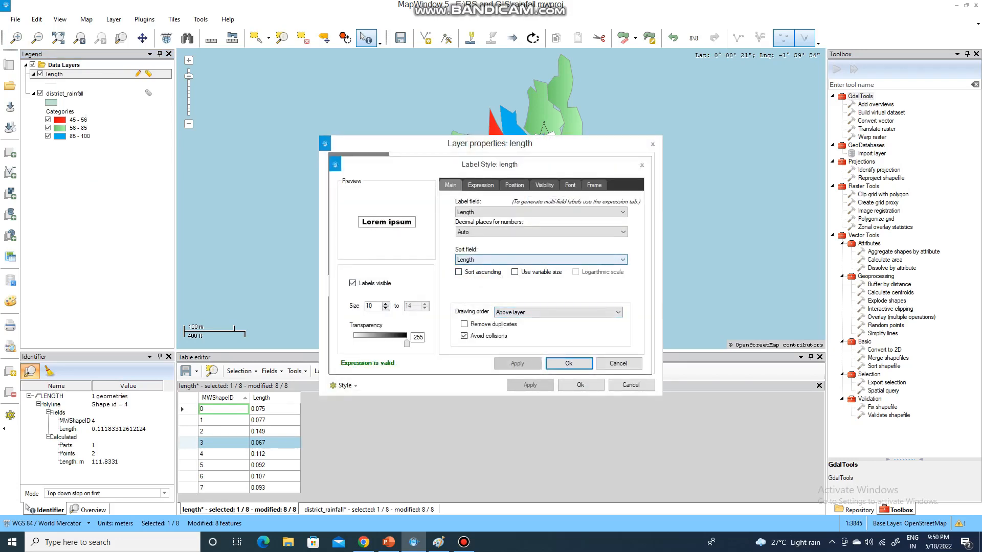
click(514, 272)
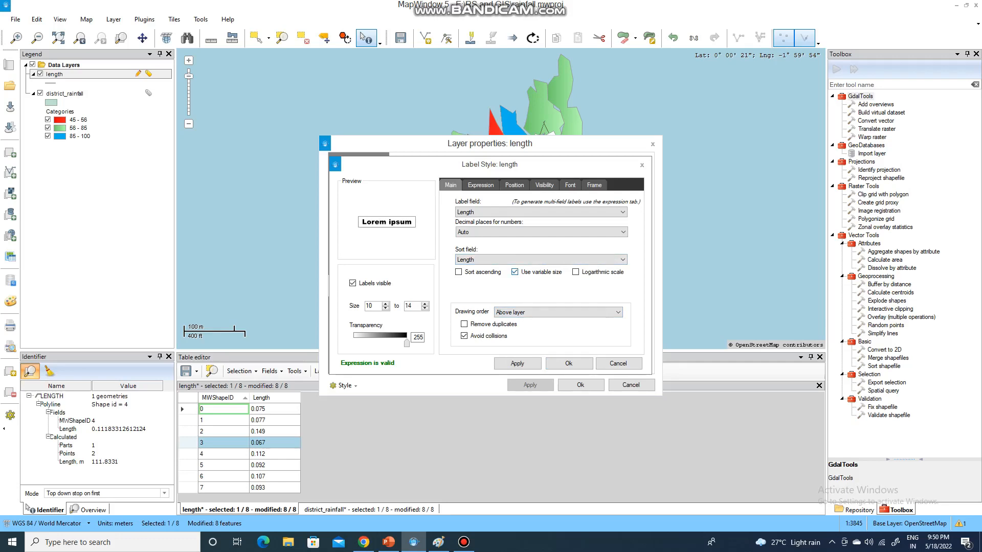
click(515, 272)
click(568, 363)
click(579, 383)
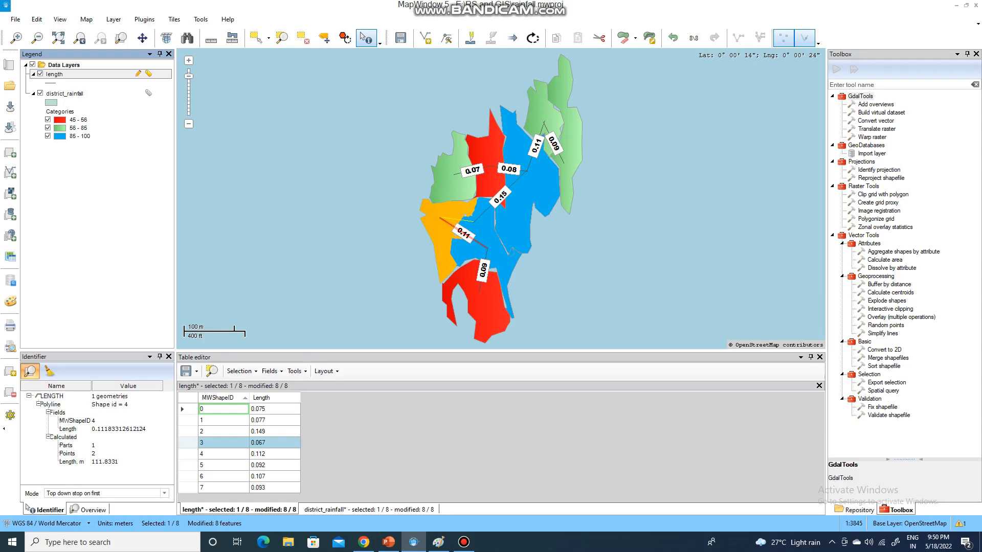
click(464, 543)
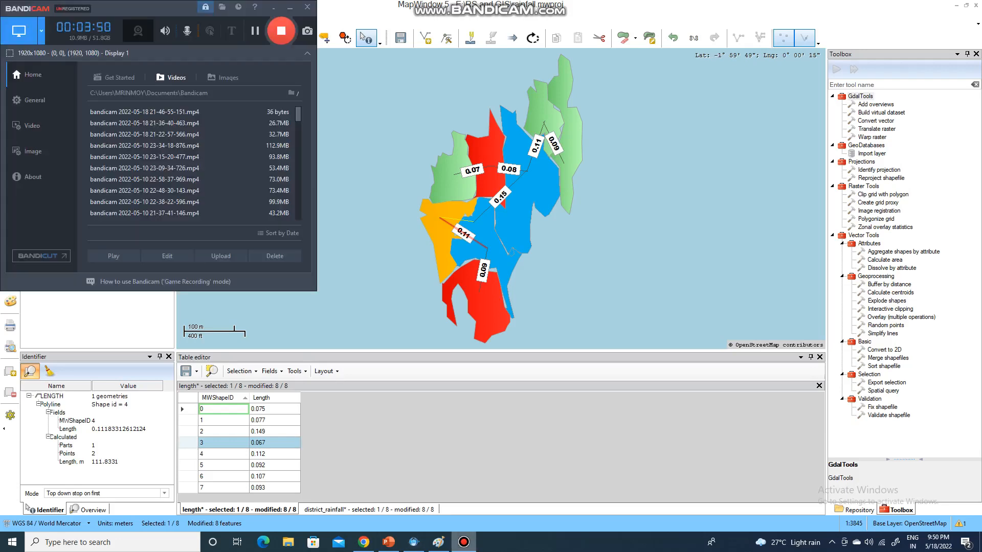
key(alt+Tab)
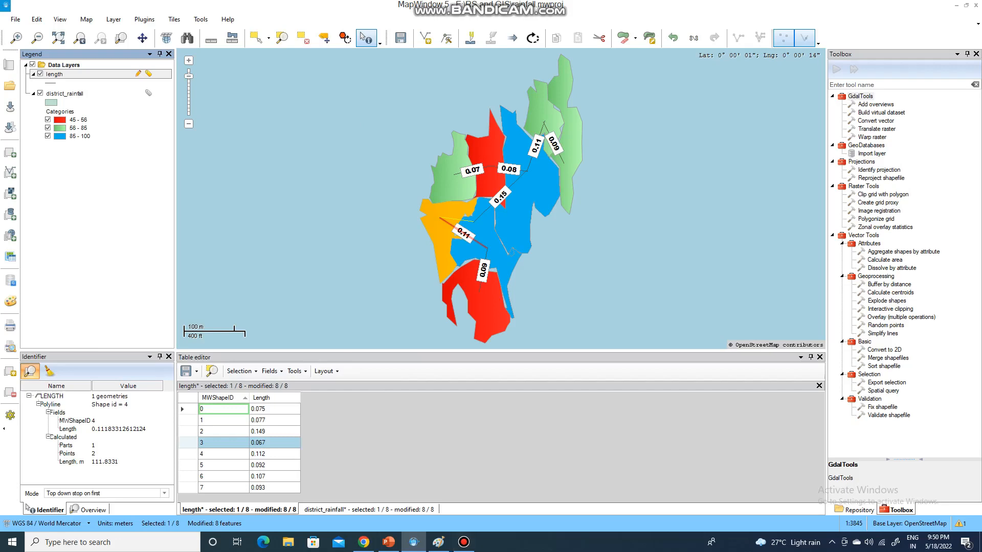
mouse_move(464, 542)
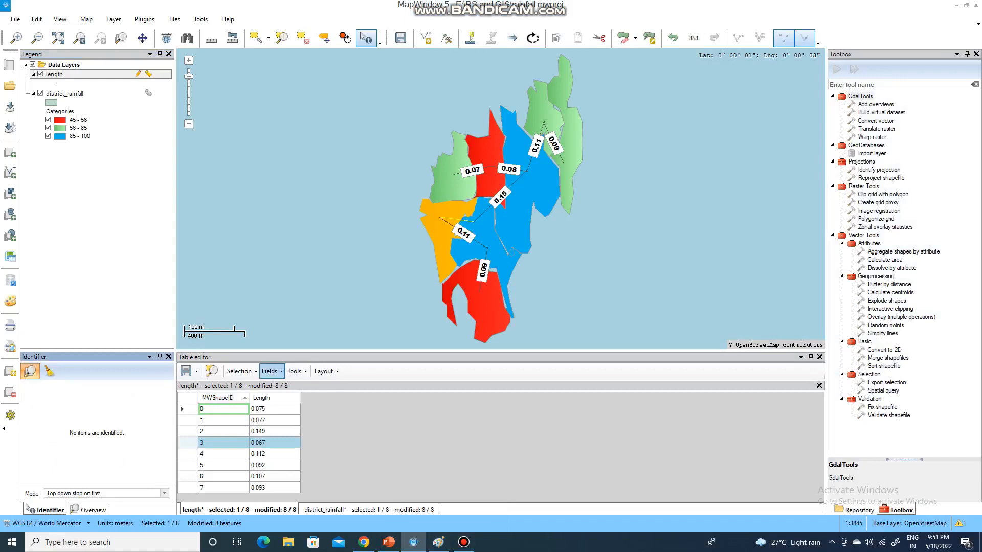
click(271, 371)
click(271, 371)
click(271, 371)
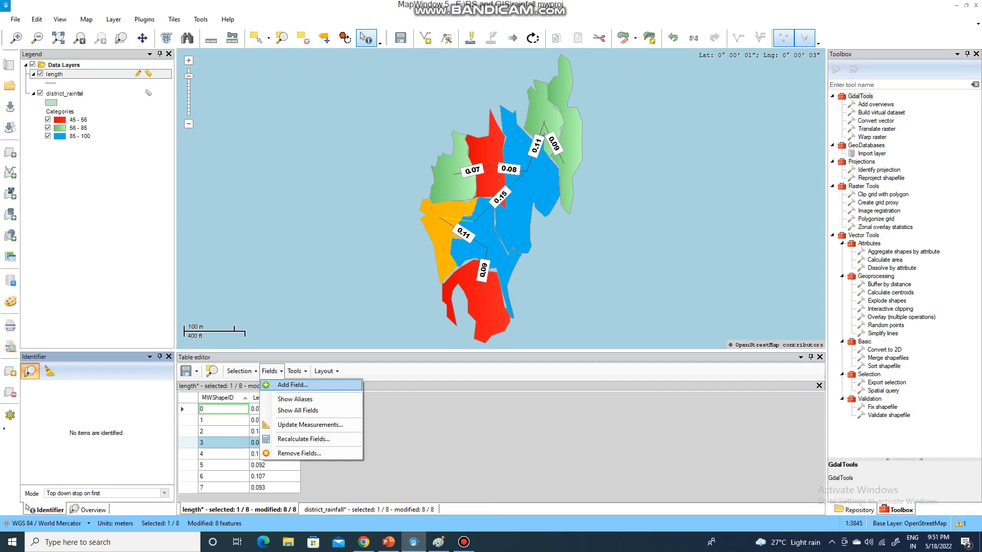
click(292, 386)
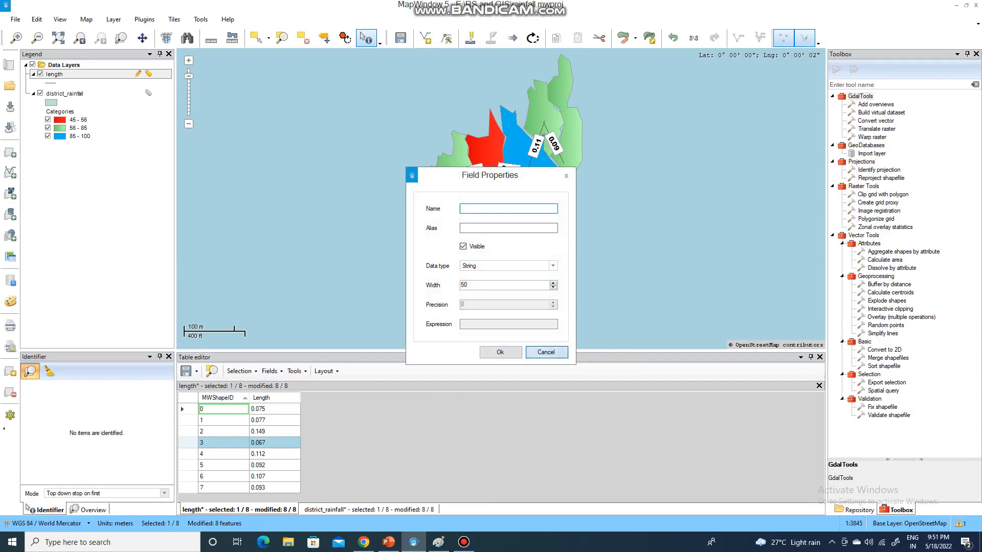
click(546, 352)
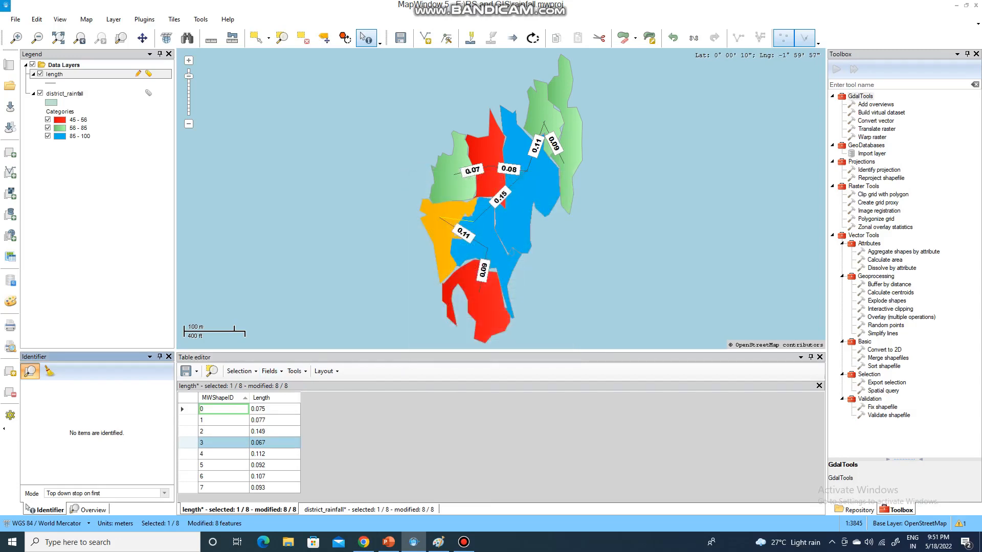
Open the attribute table of the district_rainfall layer
key(Down)
key(Menu)
key(Down)
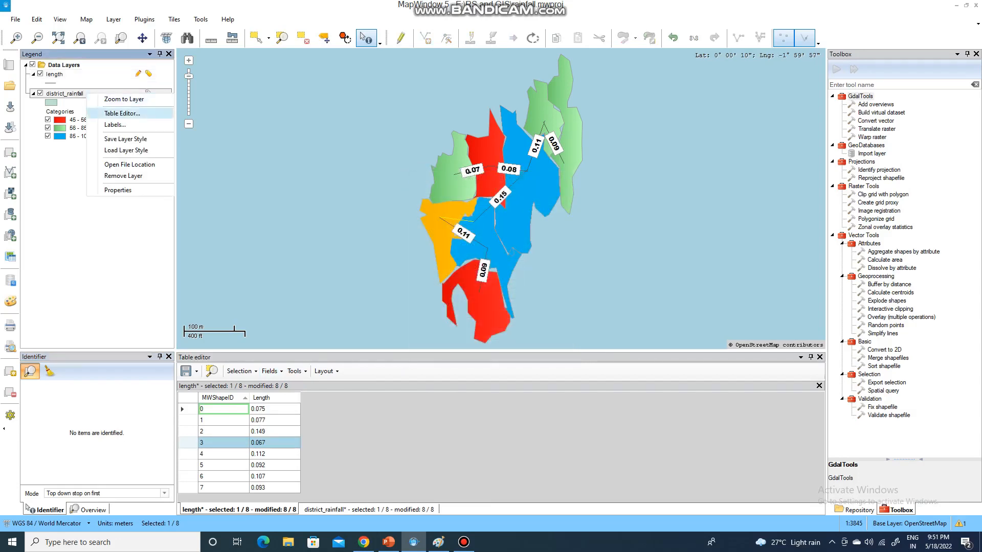
key(Return)
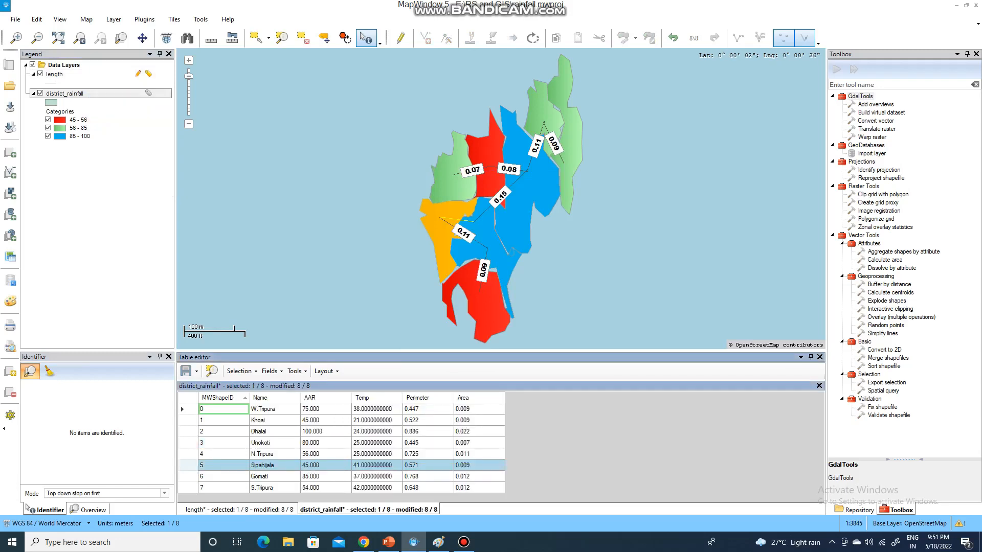
Start a new field in the district_rainfall table with the name VOLUME and the alias V
click(272, 371)
click(272, 371)
click(271, 371)
click(271, 371)
click(271, 372)
click(272, 372)
click(272, 371)
click(276, 386)
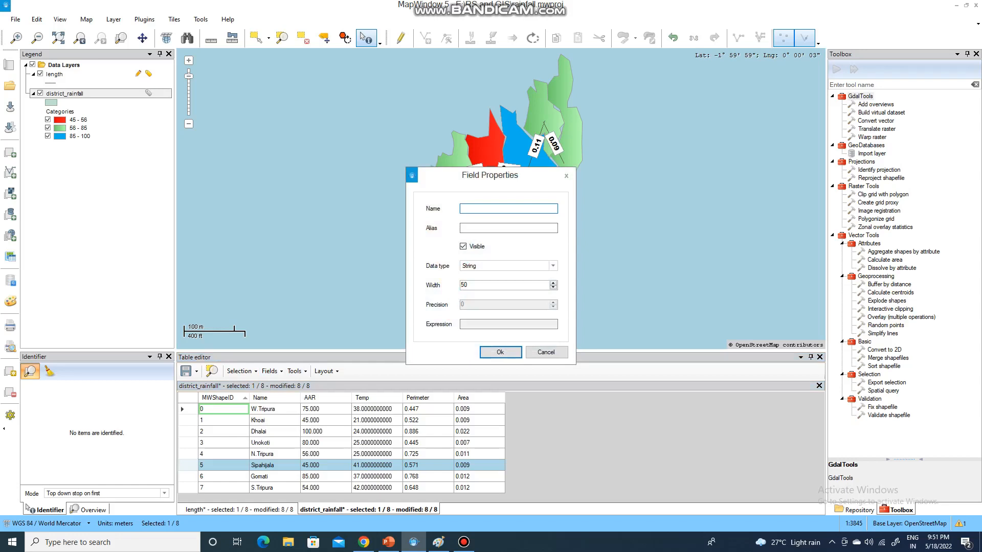
text(vOLUME)
key(Home)
key(shift+Right)
text(V)
key(Tab)
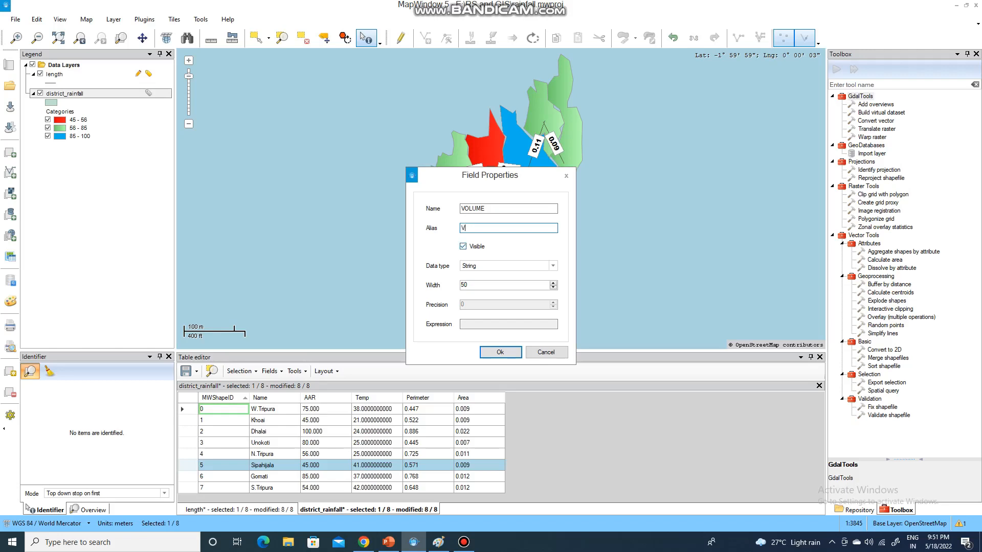
Set the VOLUME field's data type to Double with precision 3 and add it to the district_rainfall table
key(Tab)
key(Tab)
key(alt+Down)
key(Down)
key(Down)
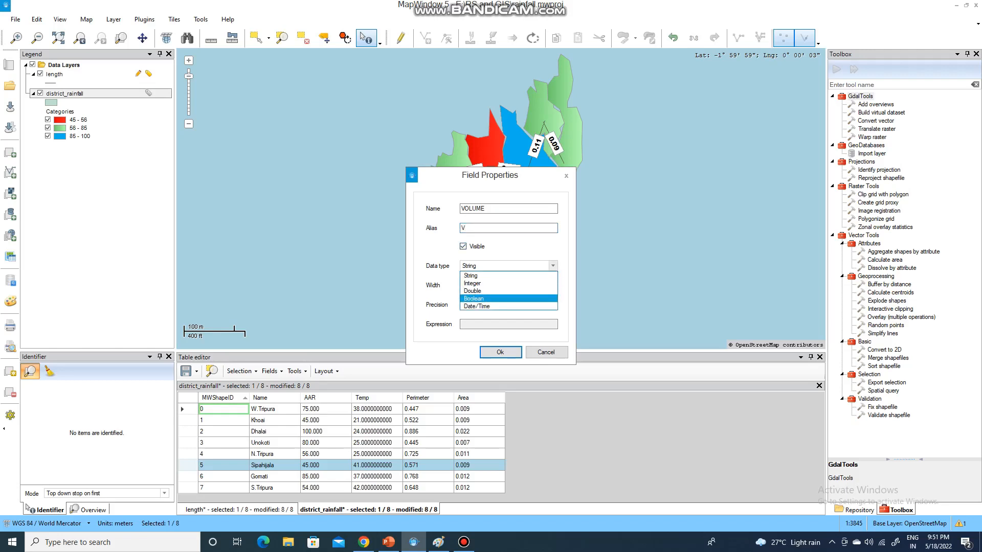
key(Return)
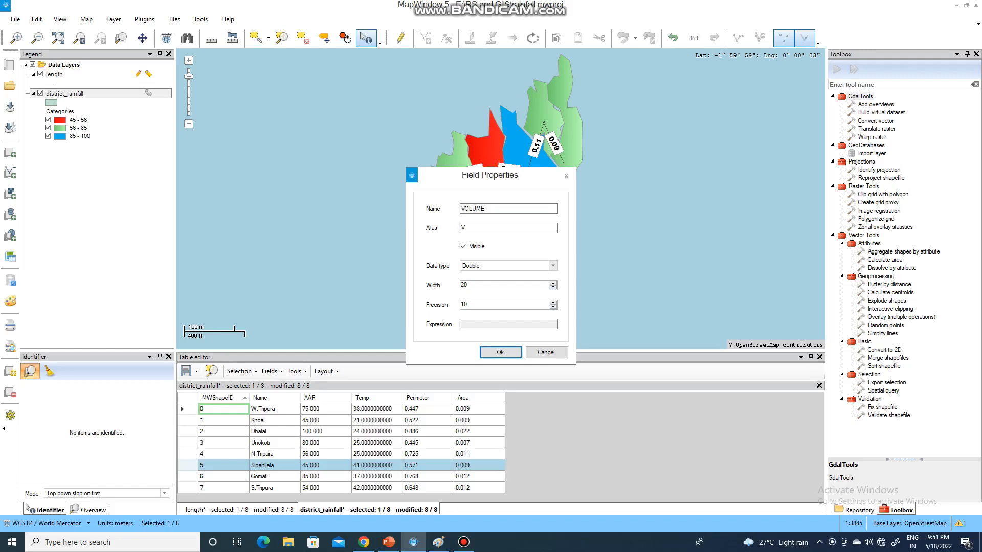
key(Tab)
key(Tab)
text(3)
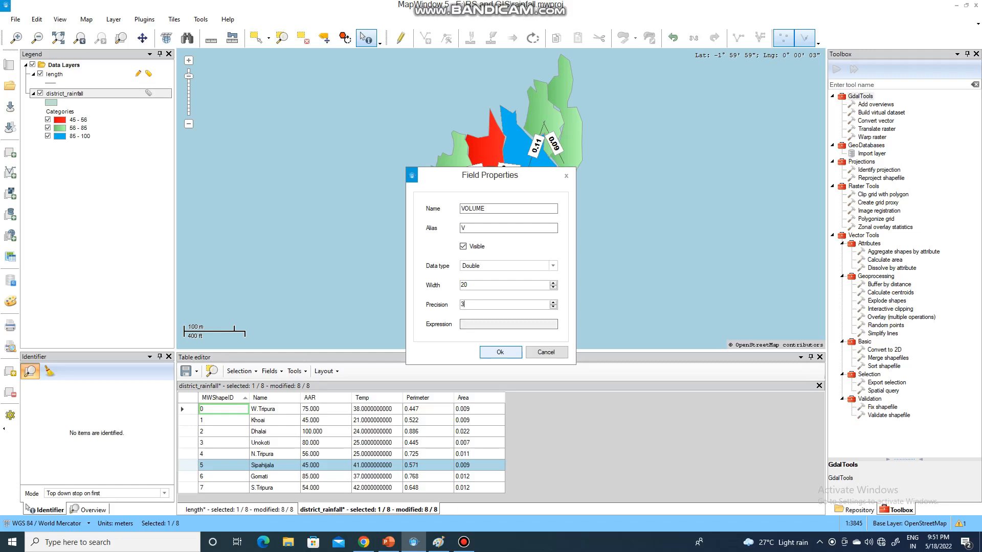
key(Return)
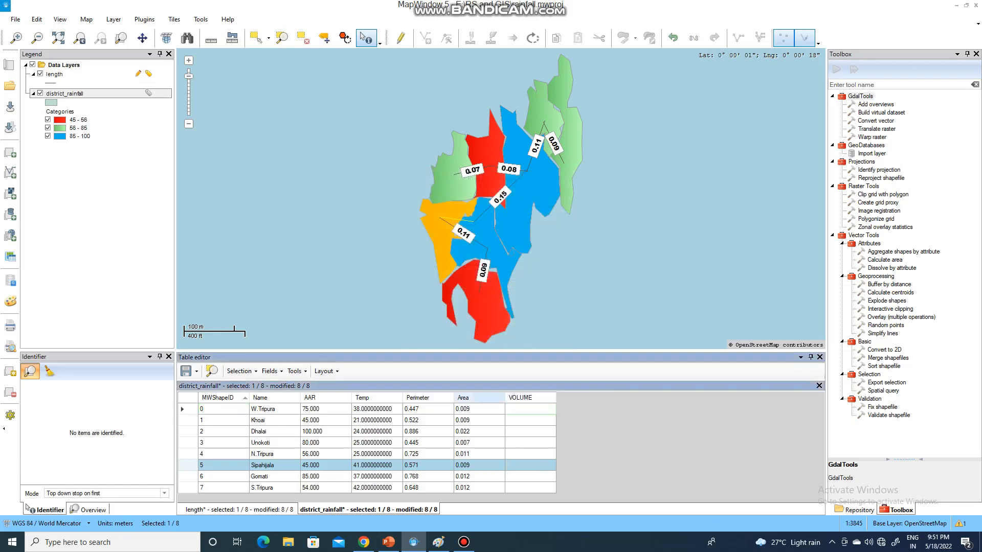
click(271, 371)
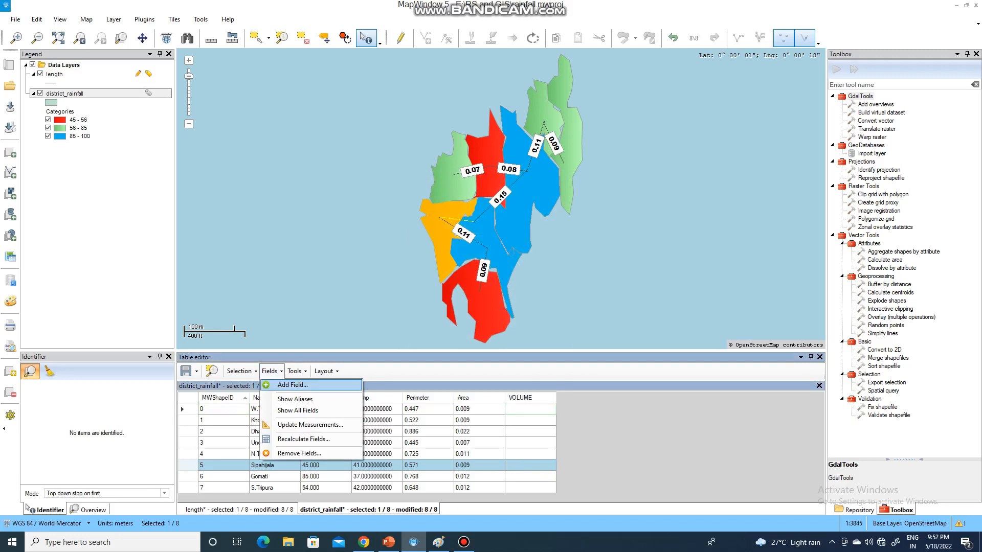
click(295, 372)
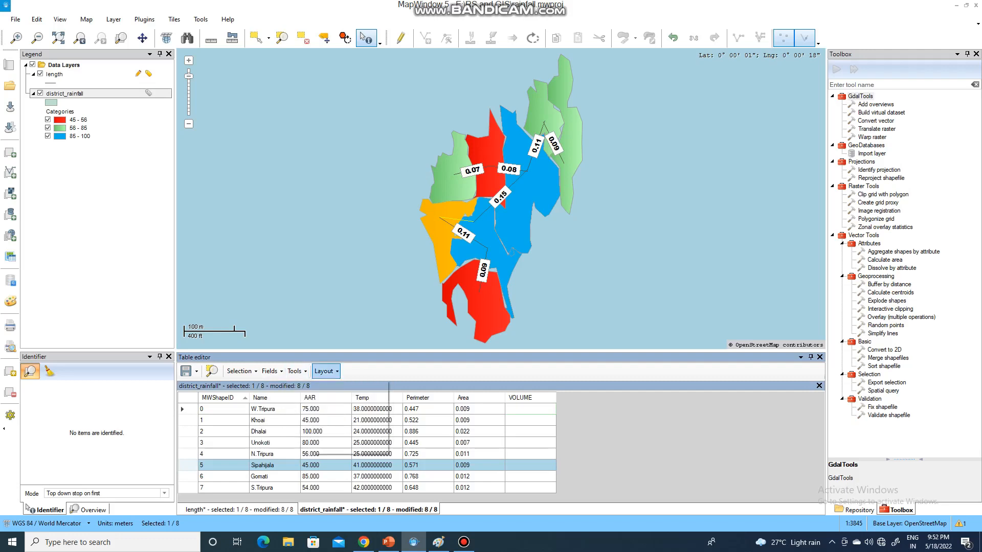
click(325, 371)
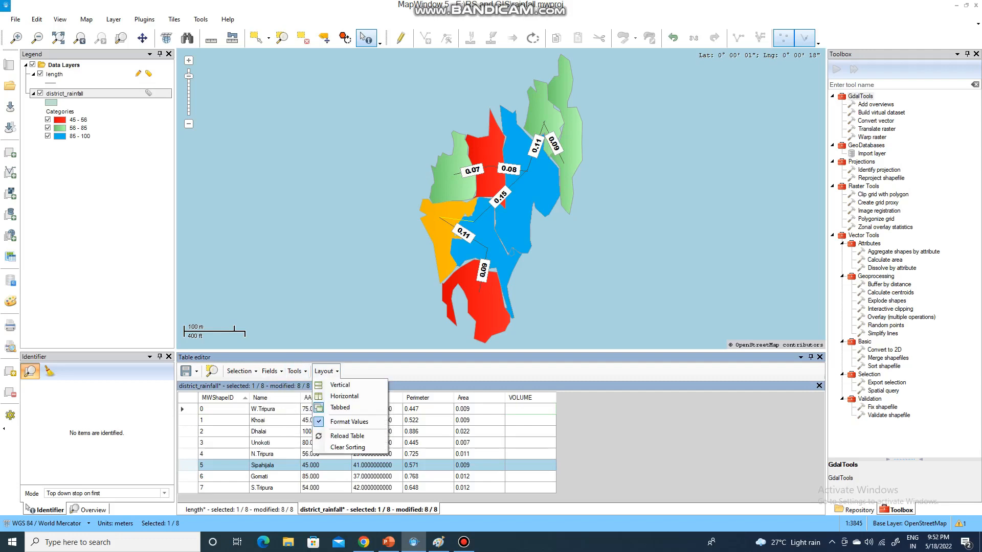
click(507, 408)
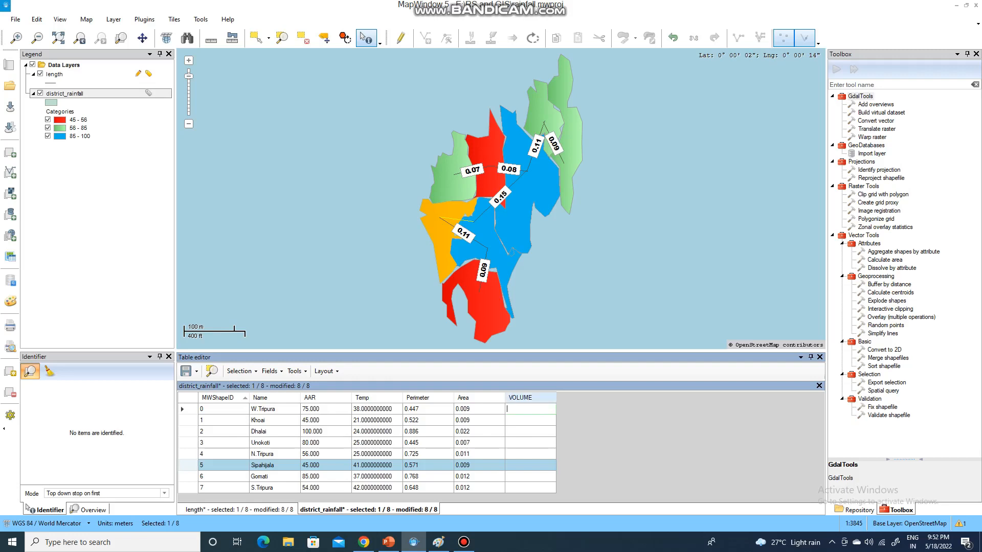
click(527, 398)
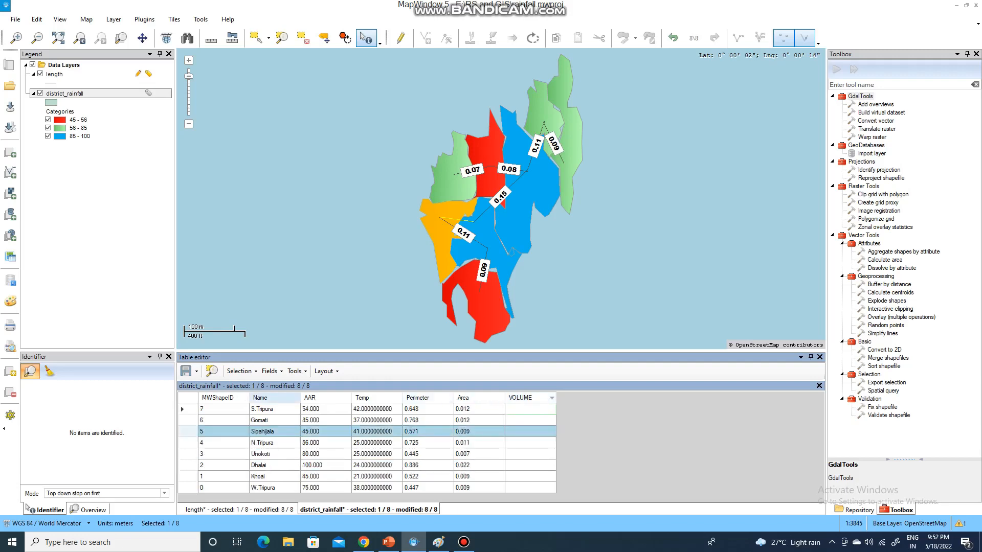
click(271, 371)
key(Escape)
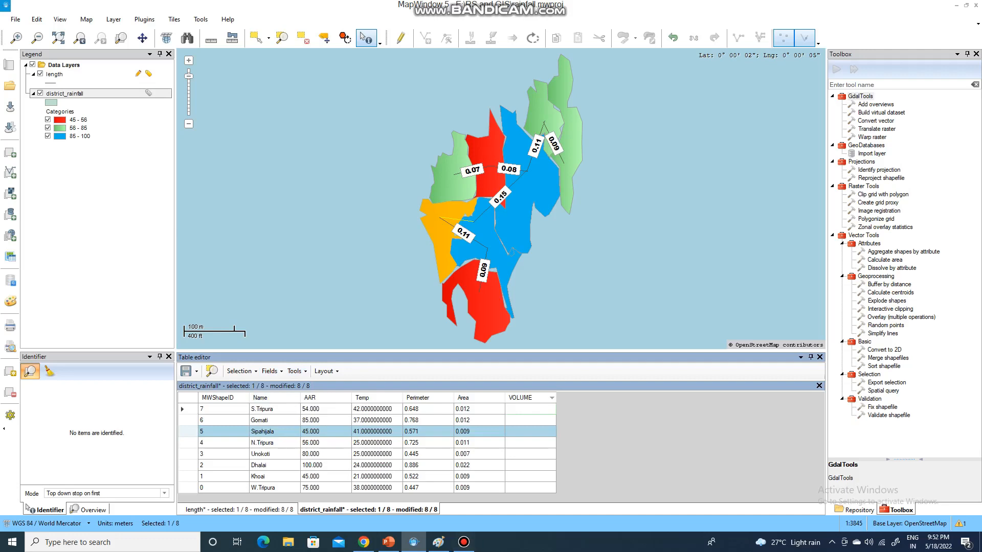
mouse_move(464, 542)
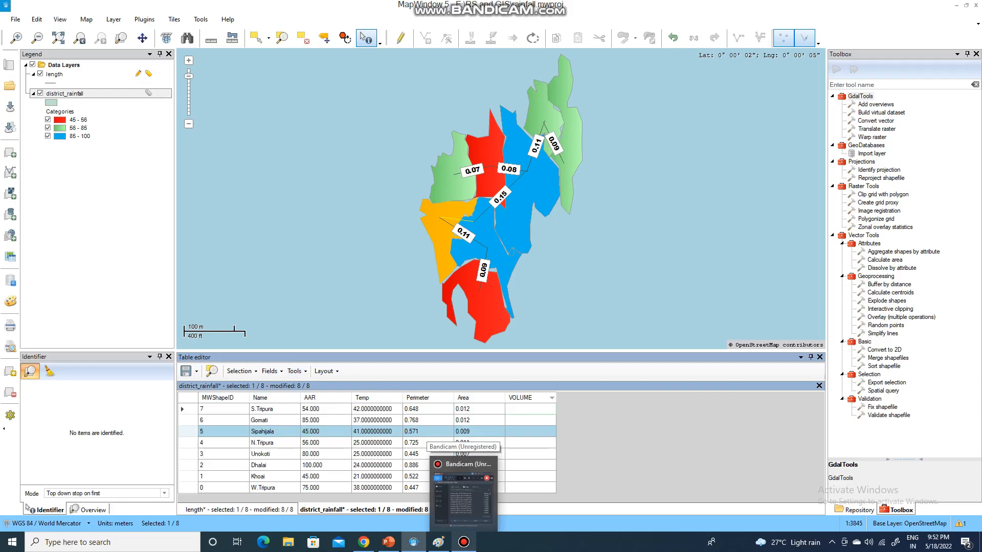
click(464, 496)
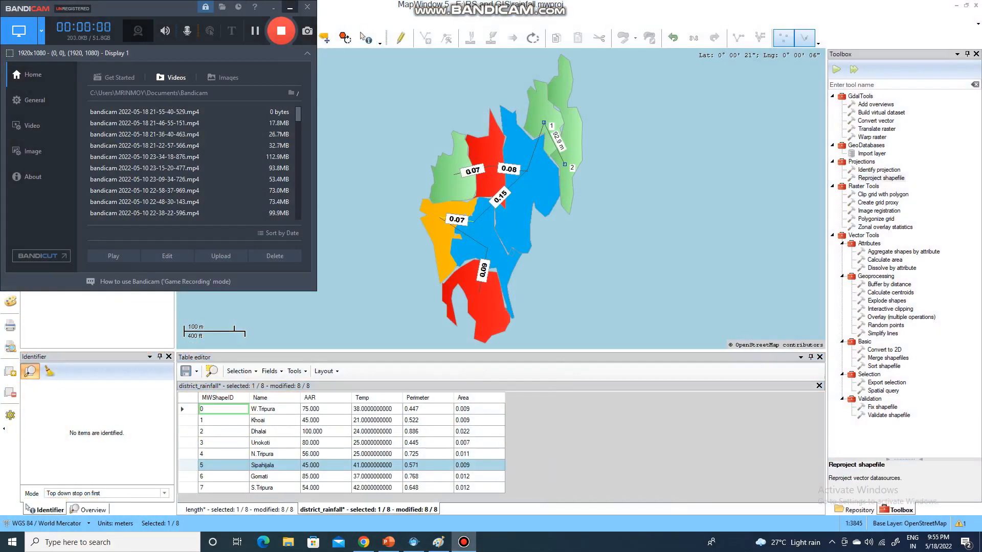
click(289, 7)
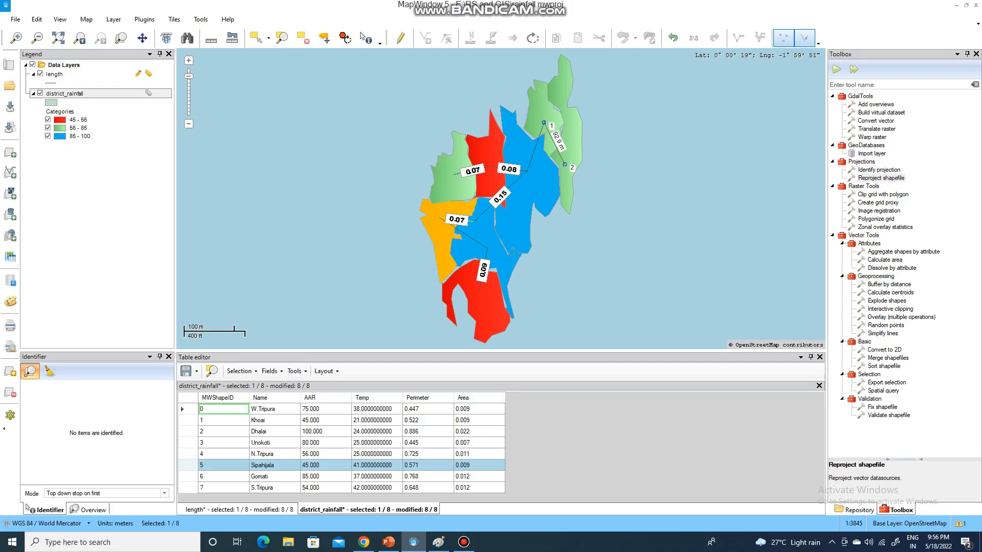
Open the attribute table of the district_rainfall layer and sort its records by Area in ascending order
right_click(112, 93)
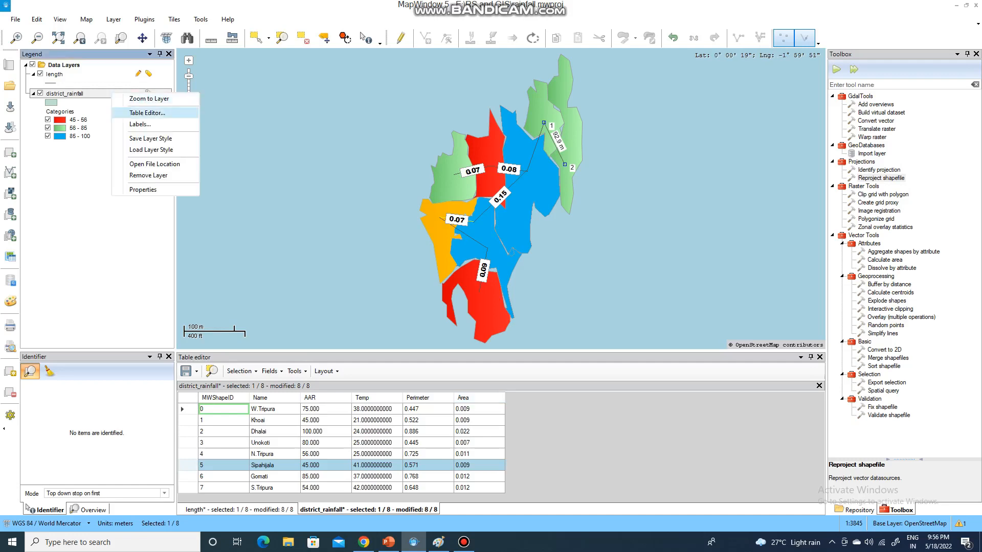
click(147, 112)
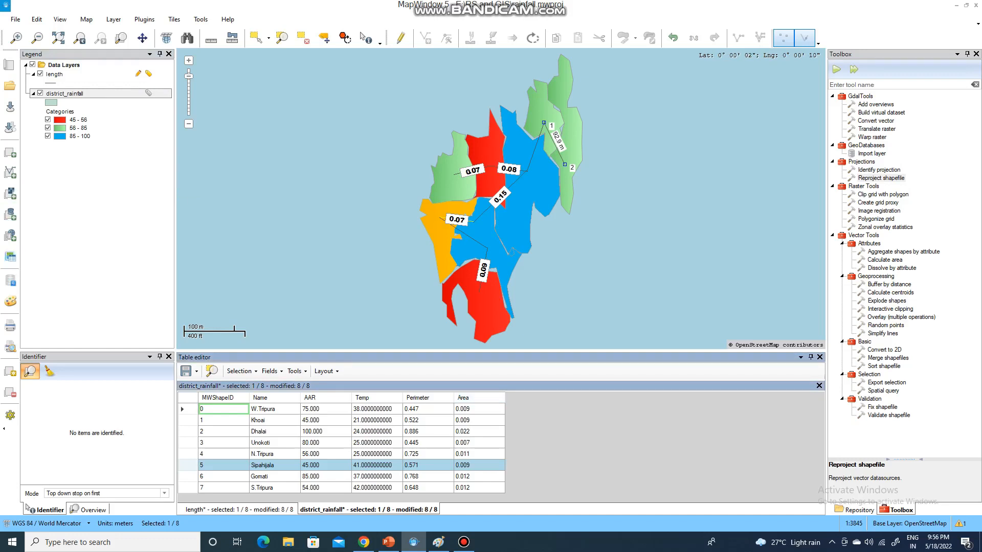
click(478, 398)
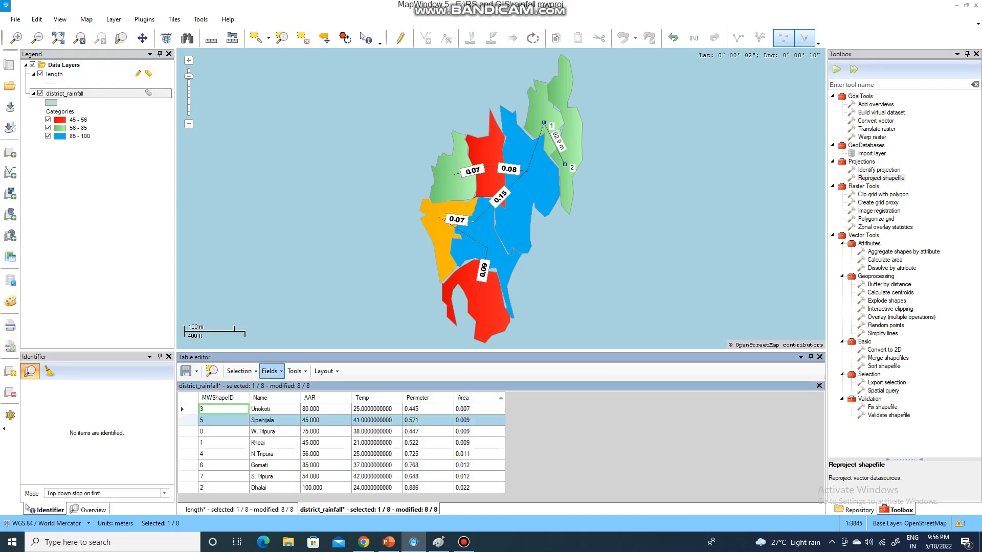
Start a new field in the district_rainfall table with the name Volume and the alias V
click(271, 371)
click(287, 385)
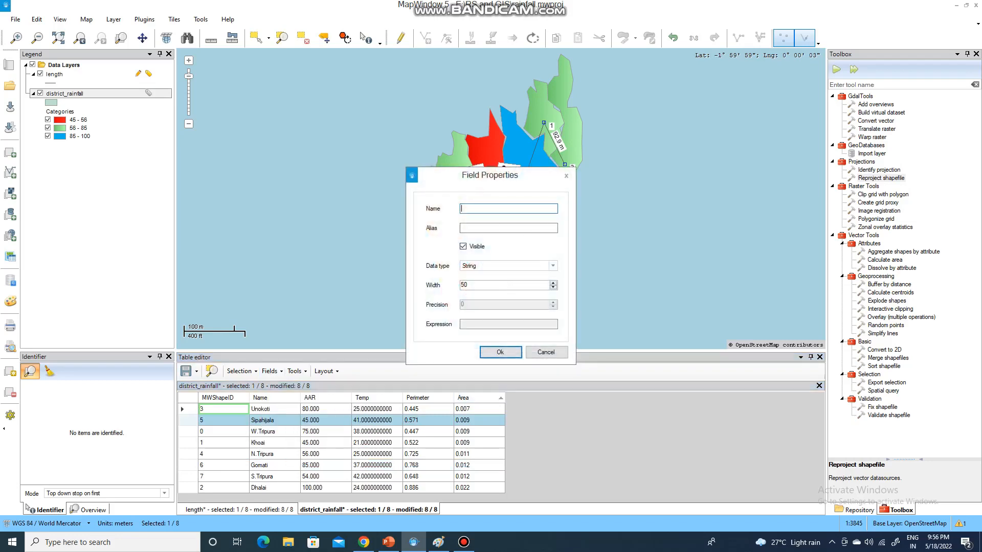
click(463, 542)
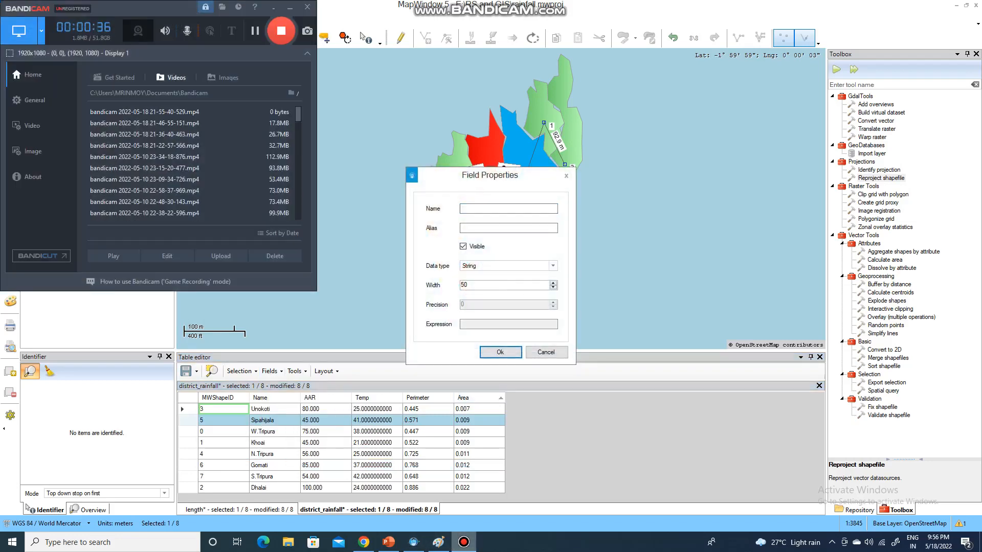
key(alt+Tab)
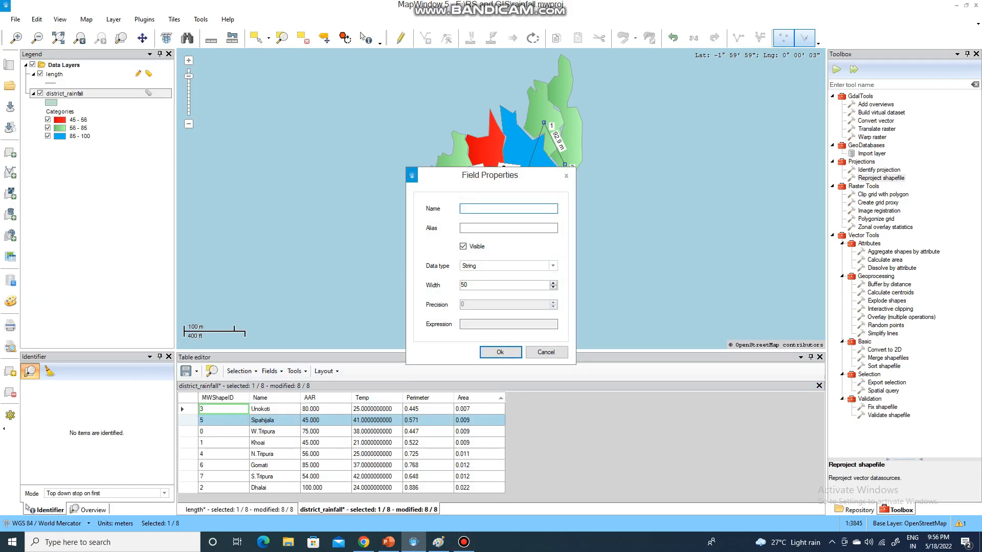
text(Volume)
click(509, 228)
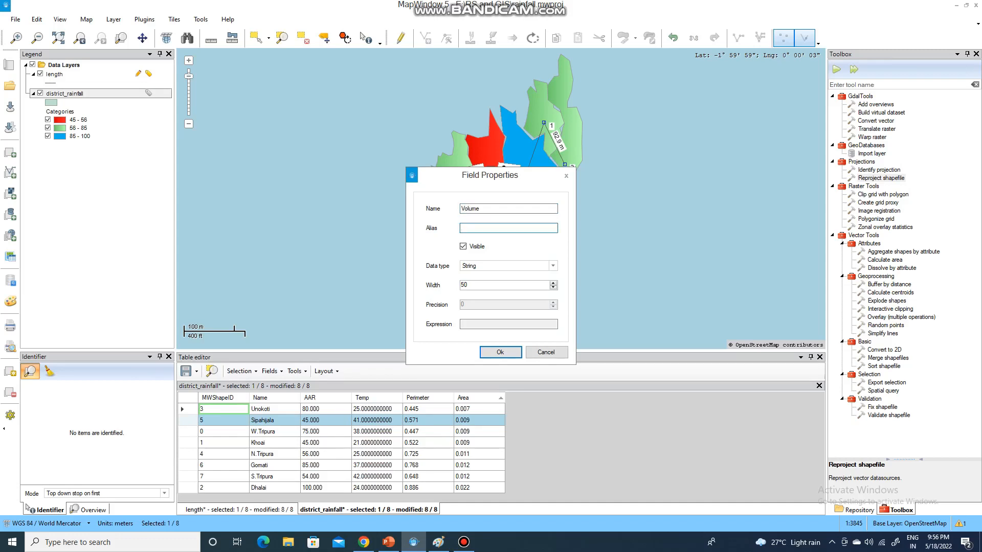
text(V)
Give the Volume field the Double data type with precision 3 and add it to the table
click(553, 266)
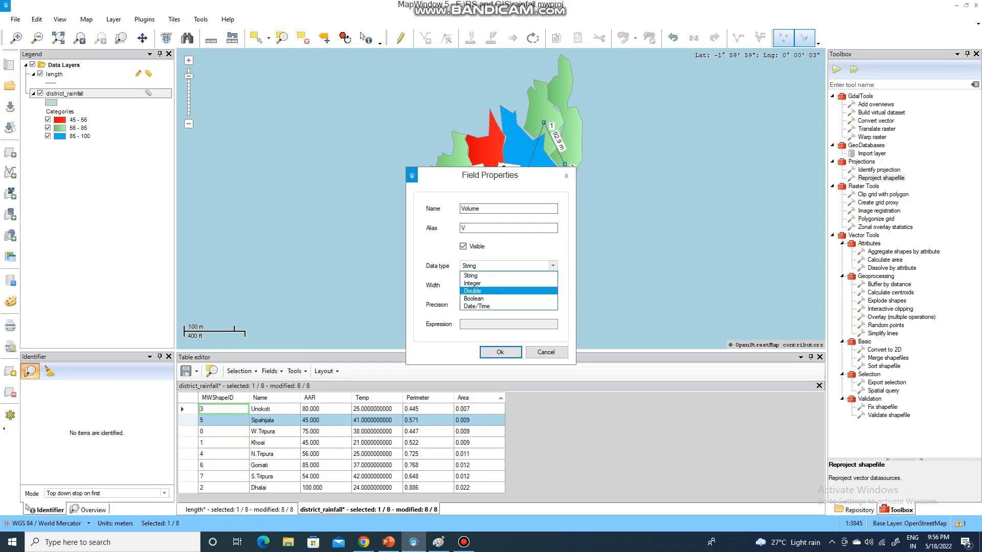
key(Return)
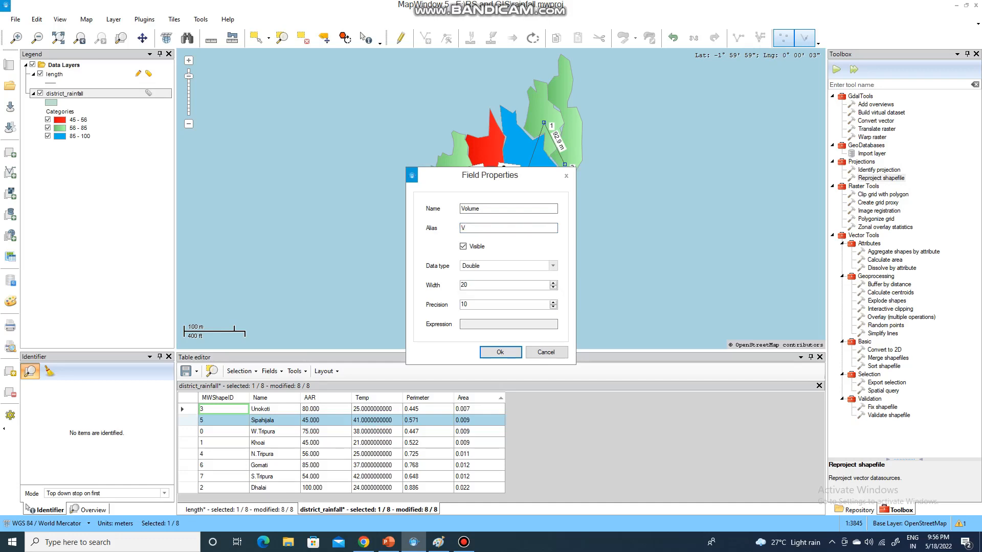
key(Tab)
key(Tab)
text(3)
key(Tab)
key(Tab)
key(Tab)
key(Return)
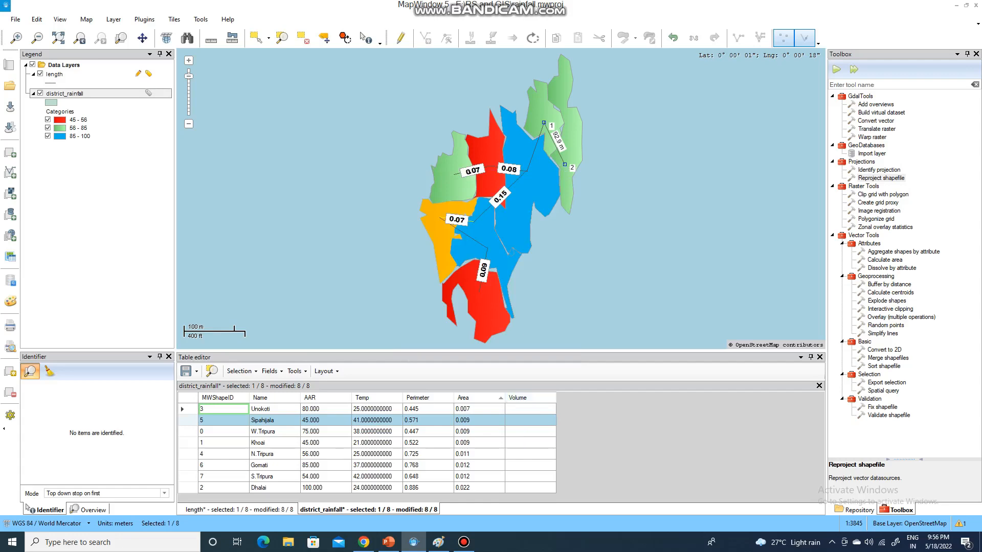
Open the field calculator for the Volume field and look through its list of available functions
right_click(547, 399)
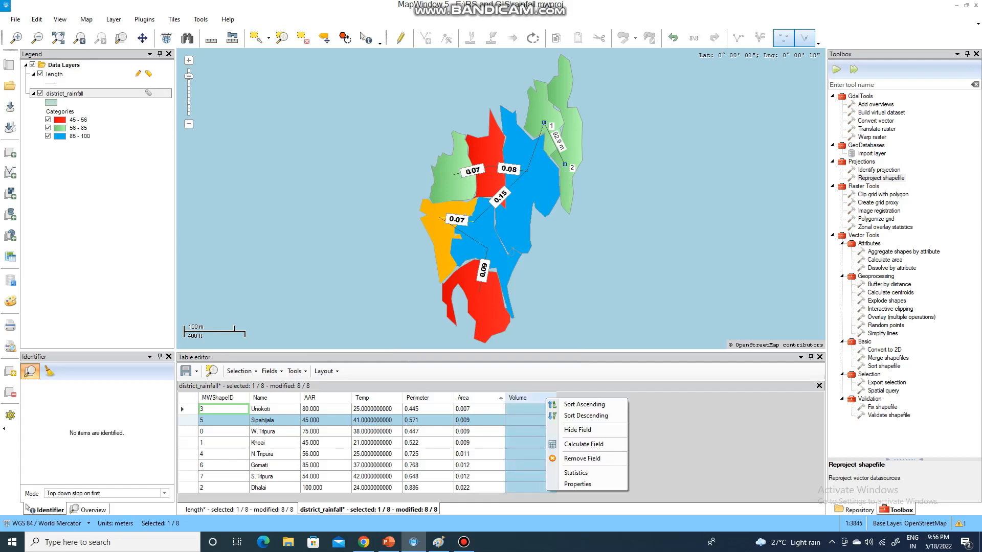
right_click(532, 396)
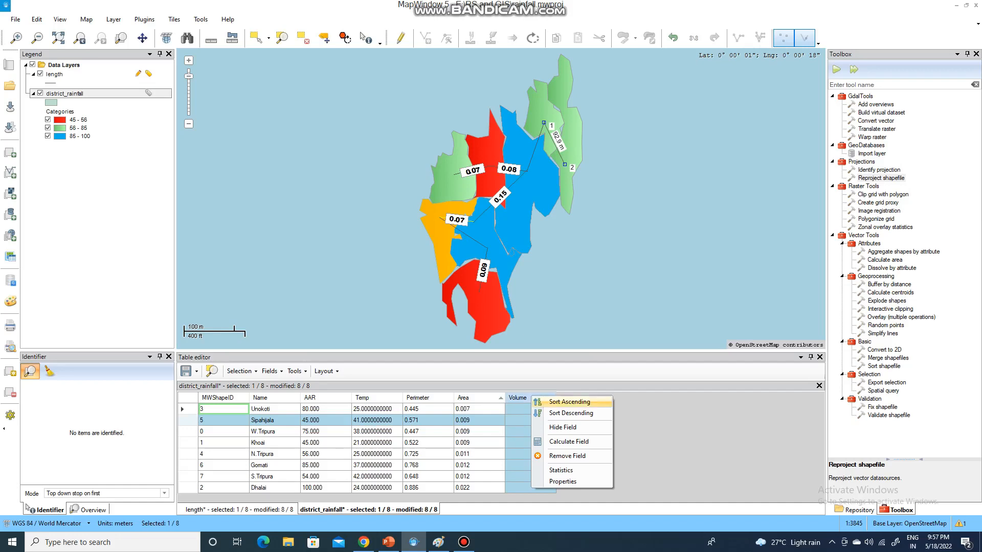
click(569, 441)
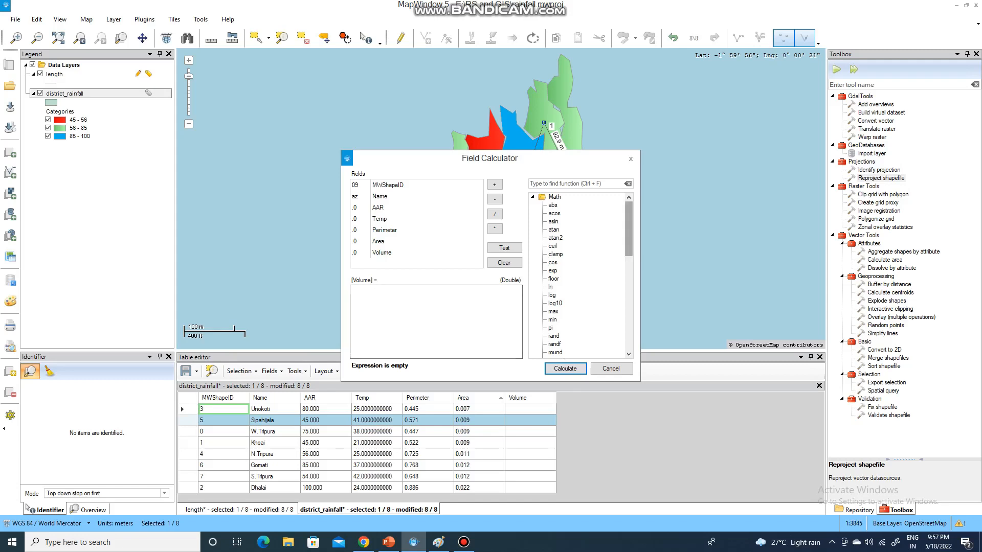
scroll(578, 276, down, 3)
scroll(578, 276, down, 4)
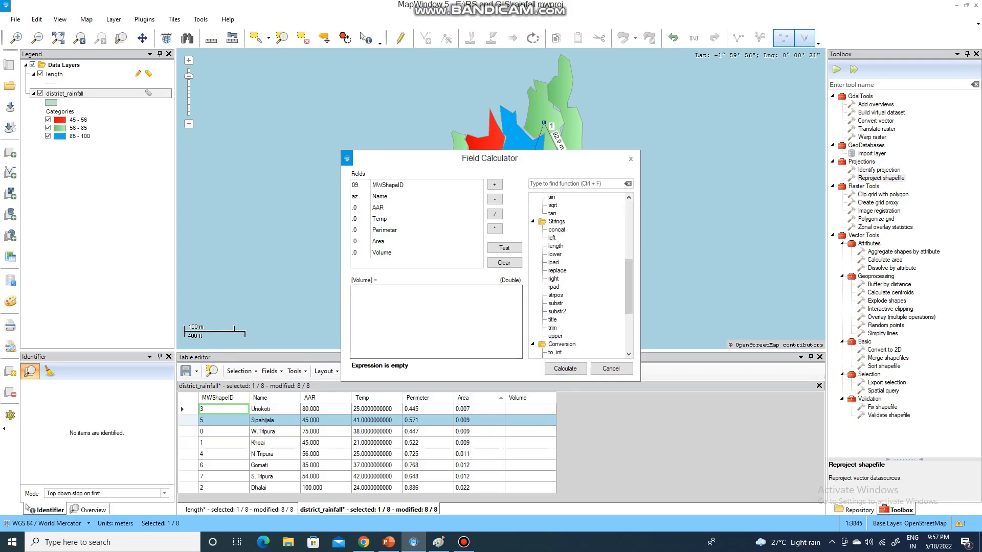
scroll(578, 277, down, 4)
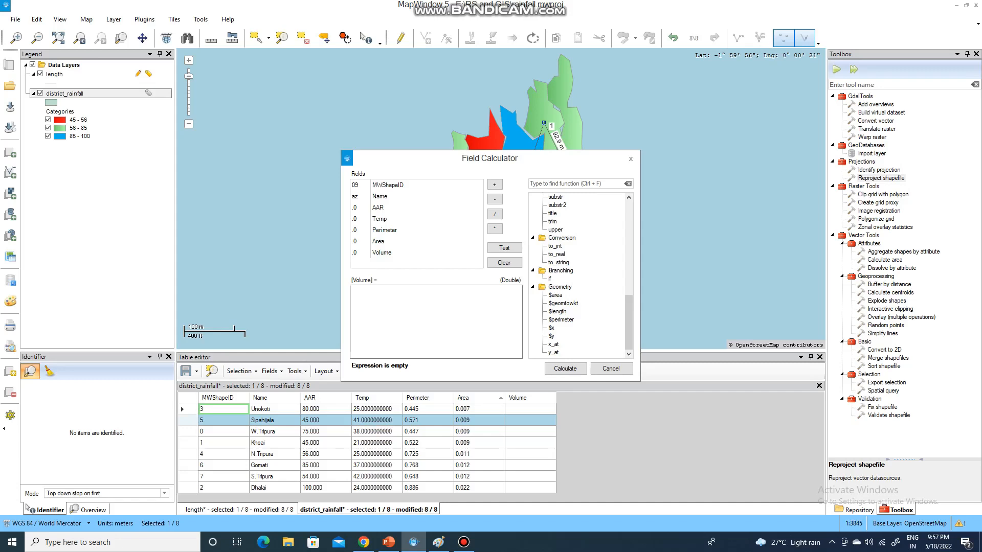
scroll(578, 276, up, 12)
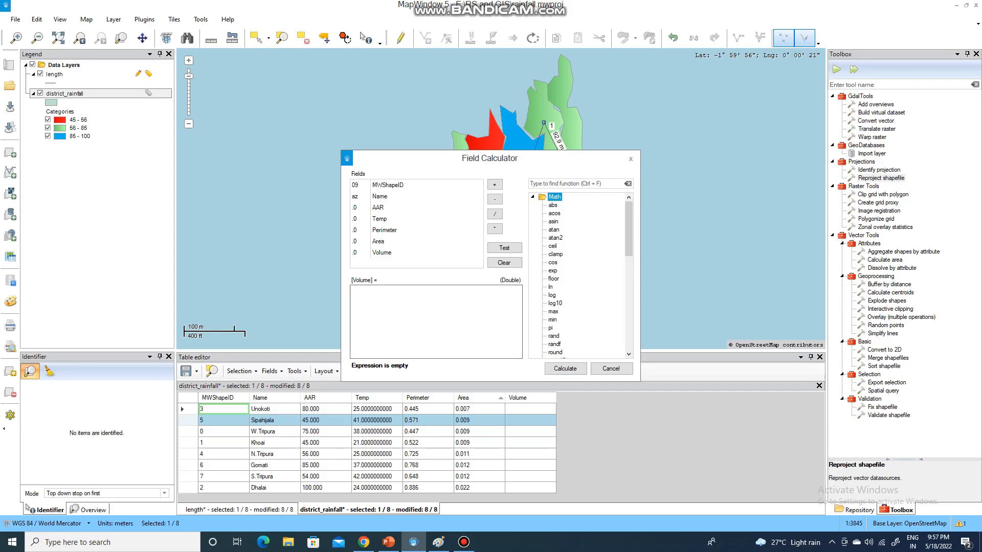
Build the Volume expression [Area] * [Perimeter] in the field calculator and test it
click(352, 290)
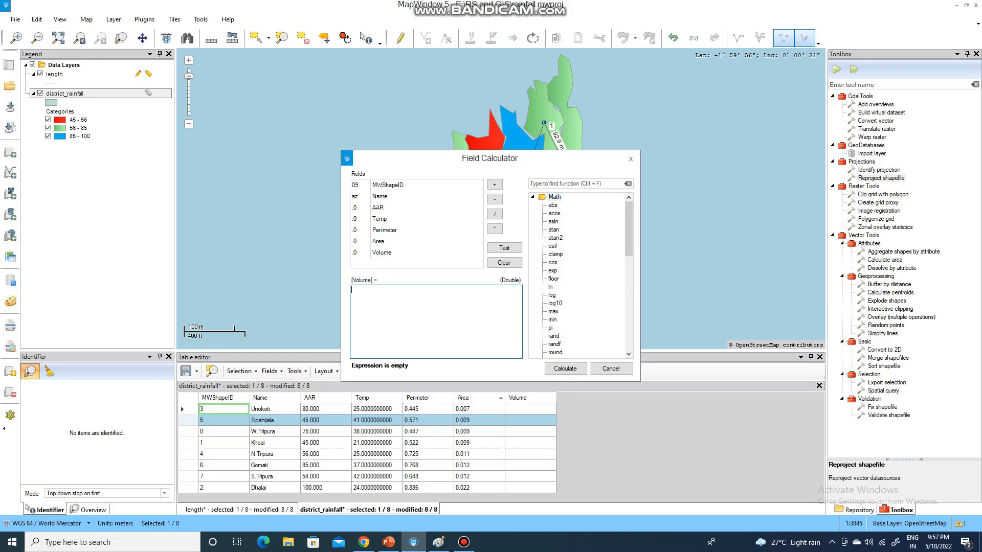
double_click(378, 241)
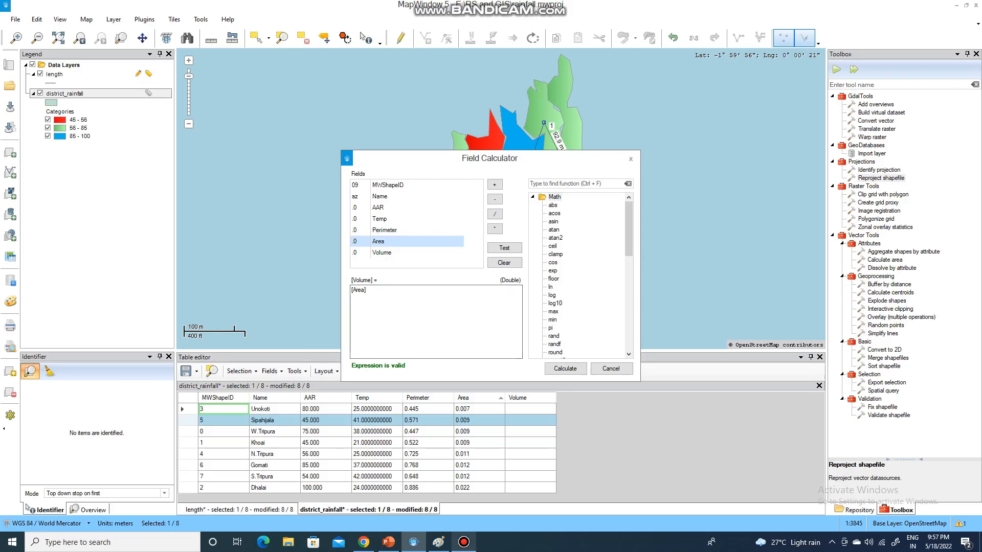
click(463, 542)
click(463, 542)
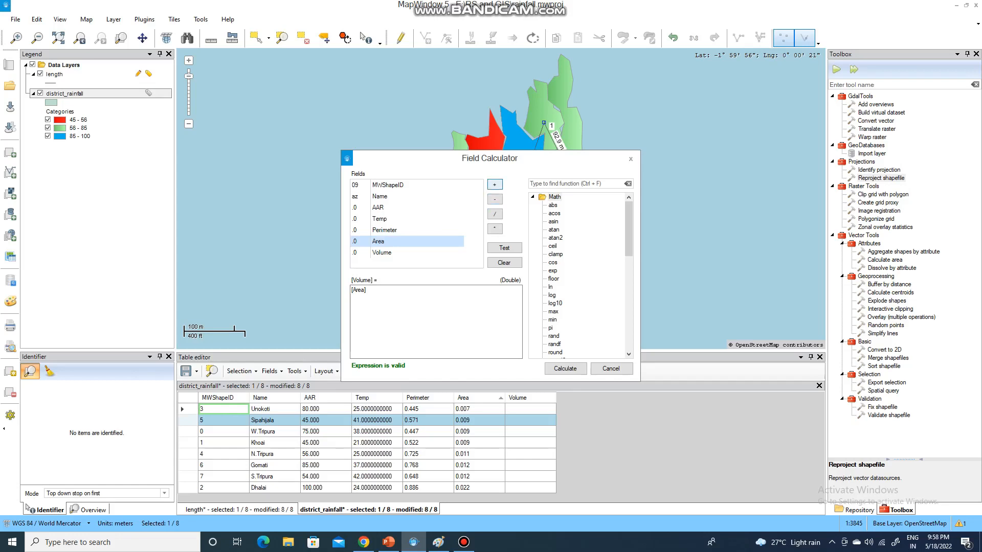
click(495, 229)
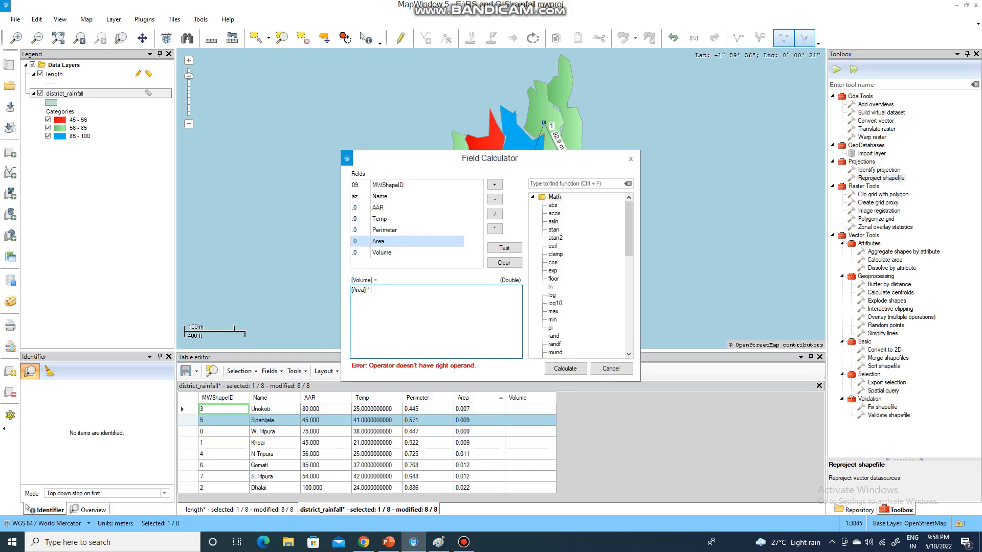
click(385, 229)
double_click(384, 230)
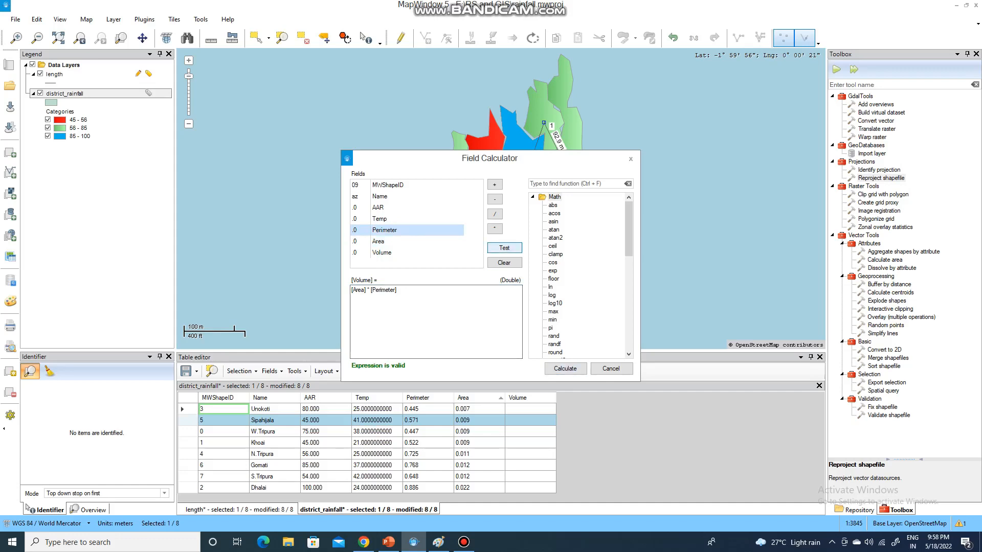
click(504, 247)
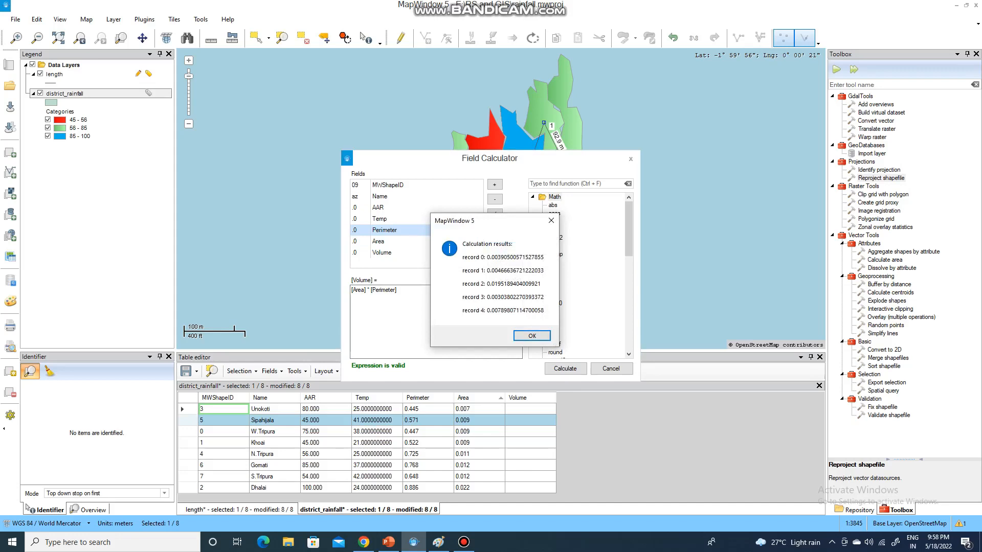
Close the test results and calculate the Volume field with the expression [Area] * [Perimeter]
key(Return)
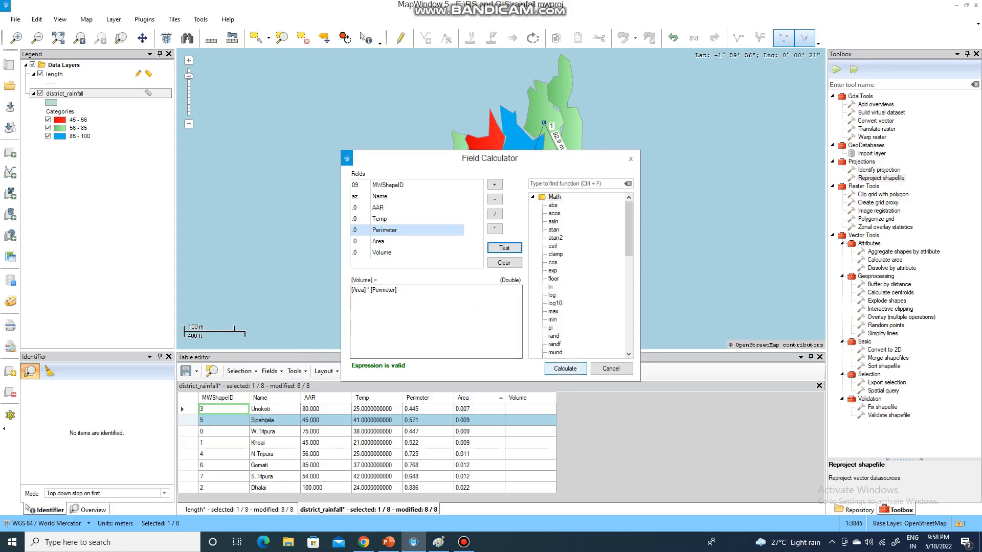
key(Return)
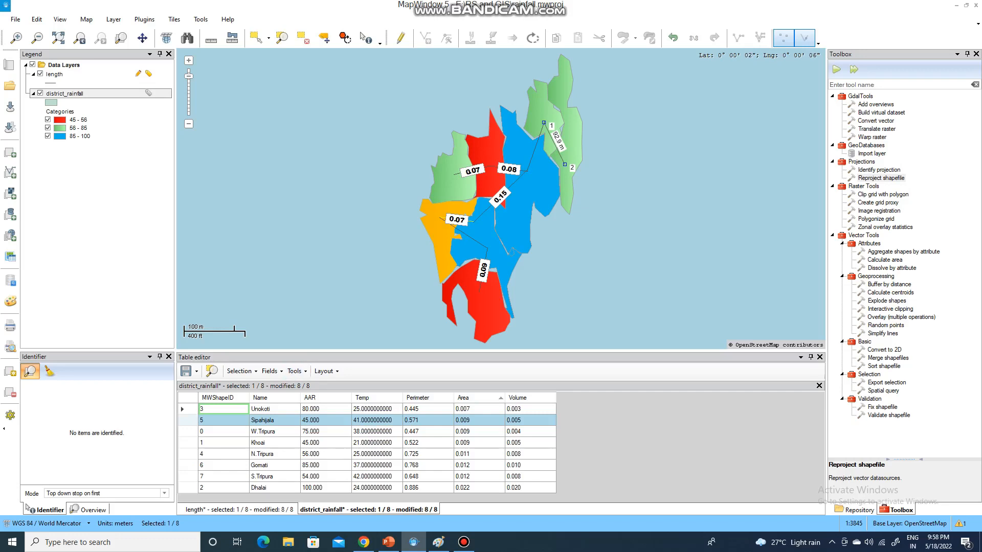
right_click(540, 399)
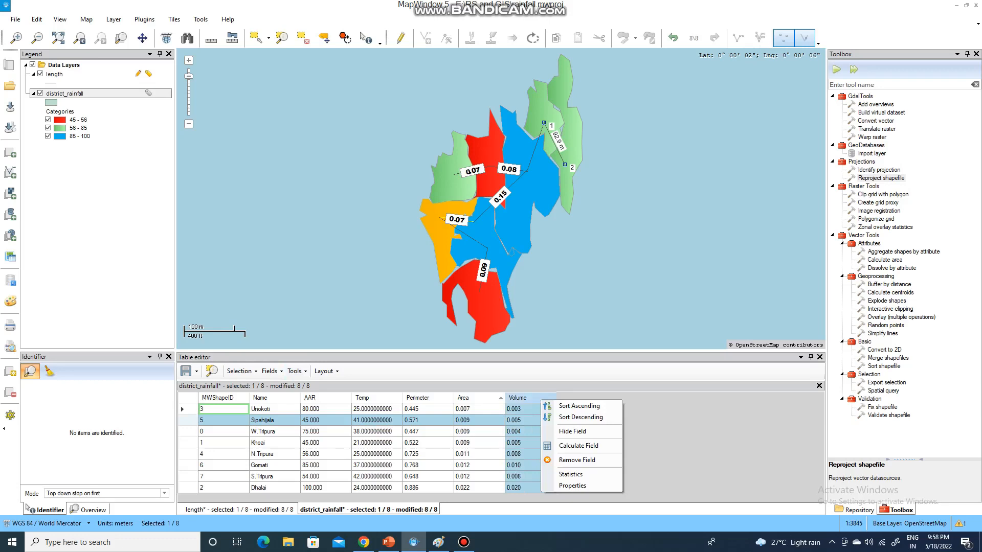
key(Escape)
Recalculate field V of the district_rainfall table from its stored expression with the Recalculate Fields tool
click(271, 371)
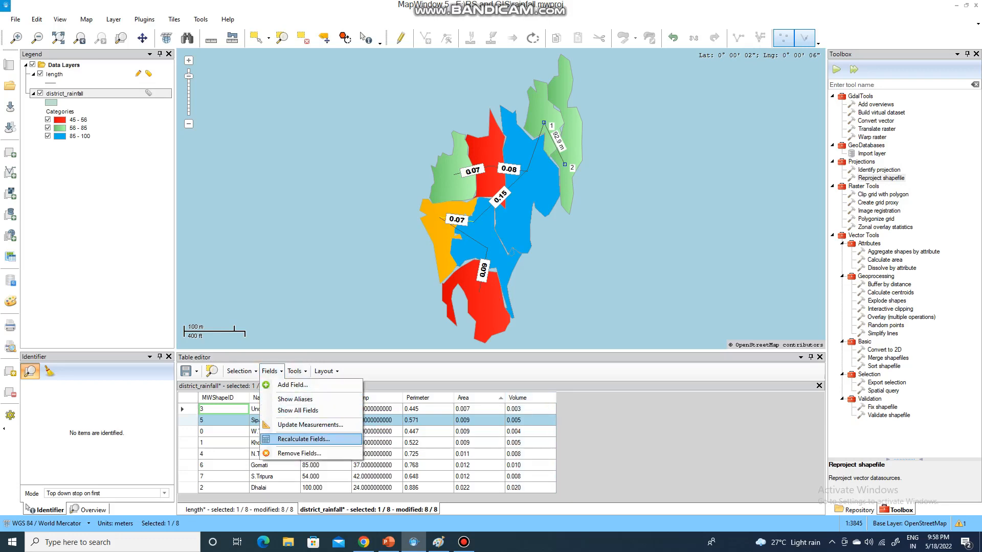
click(304, 439)
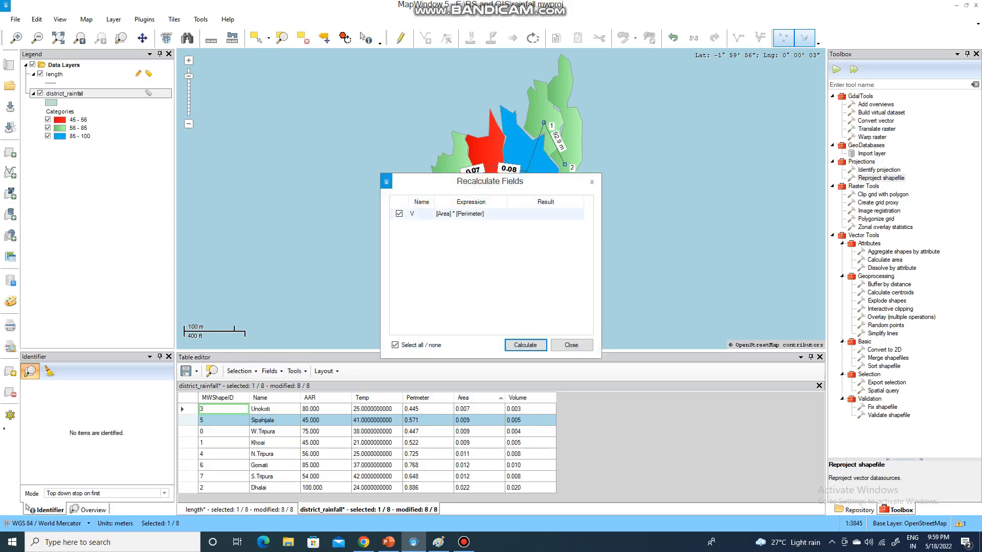
click(399, 213)
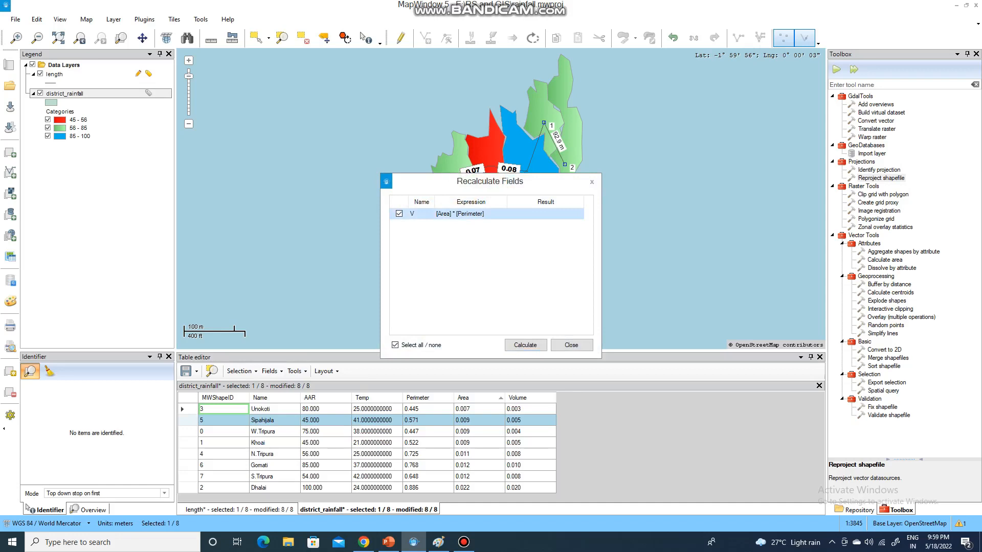
click(526, 345)
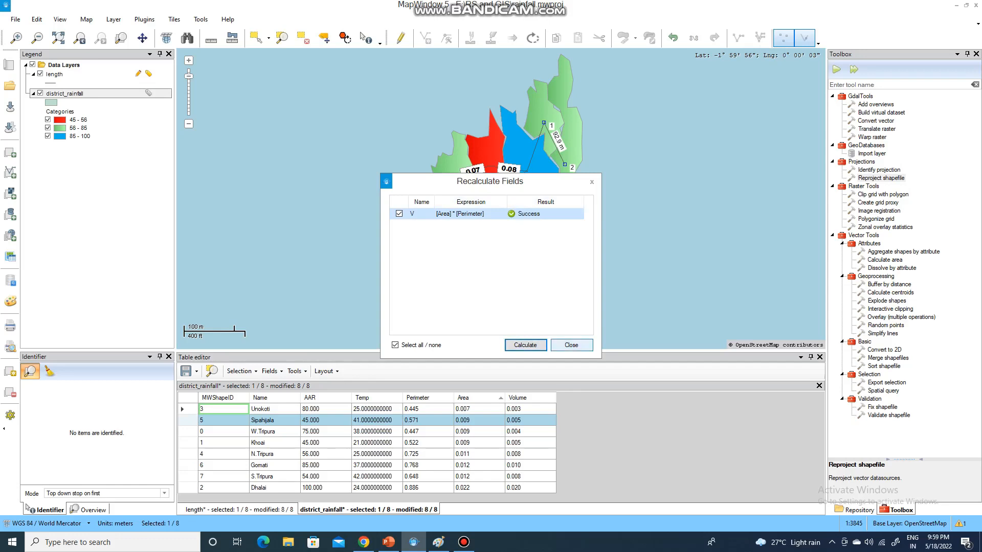
click(571, 345)
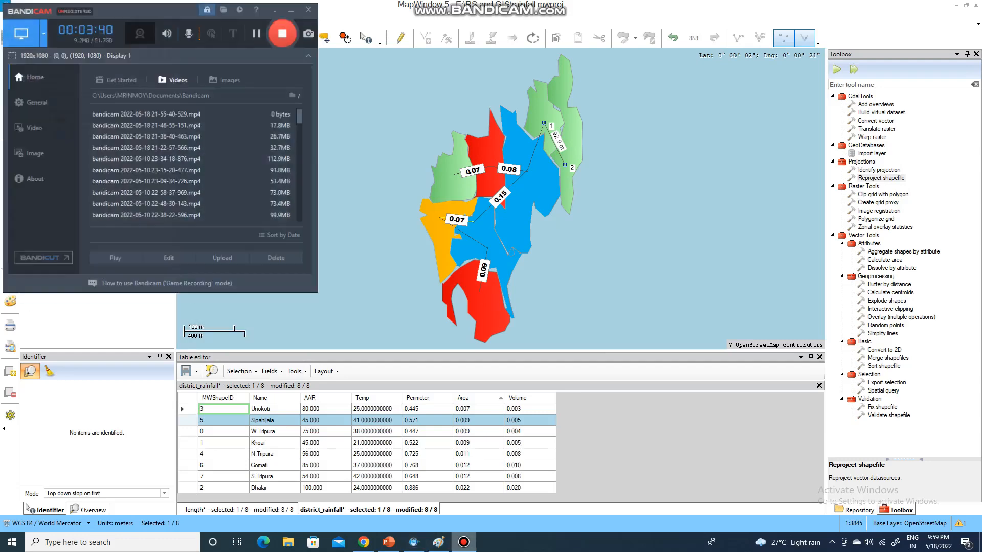
click(463, 542)
right_click(464, 542)
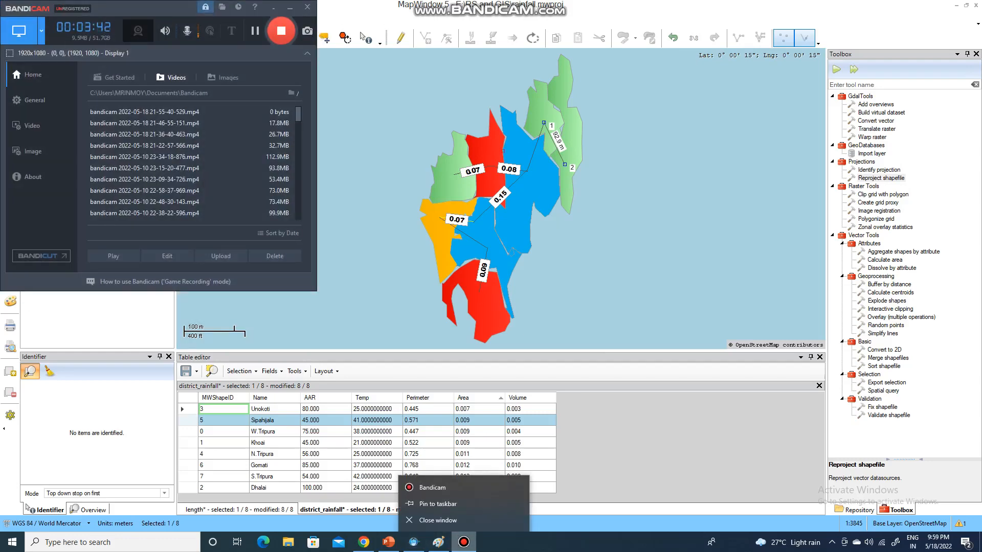
click(290, 7)
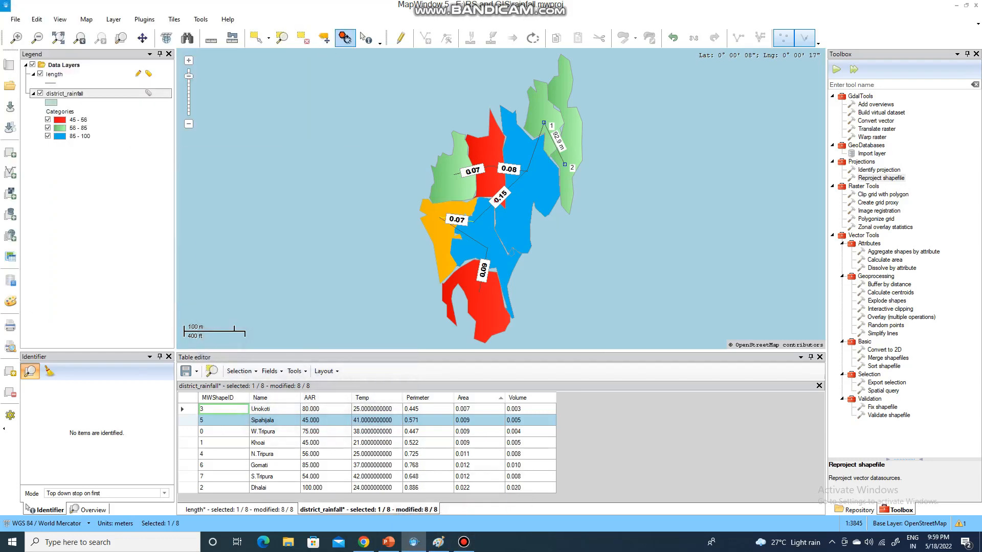
Sort the table by Volume in descending order and change the Volume field's expression to [AAR]/ [Area] * [Perimeter]
click(517, 398)
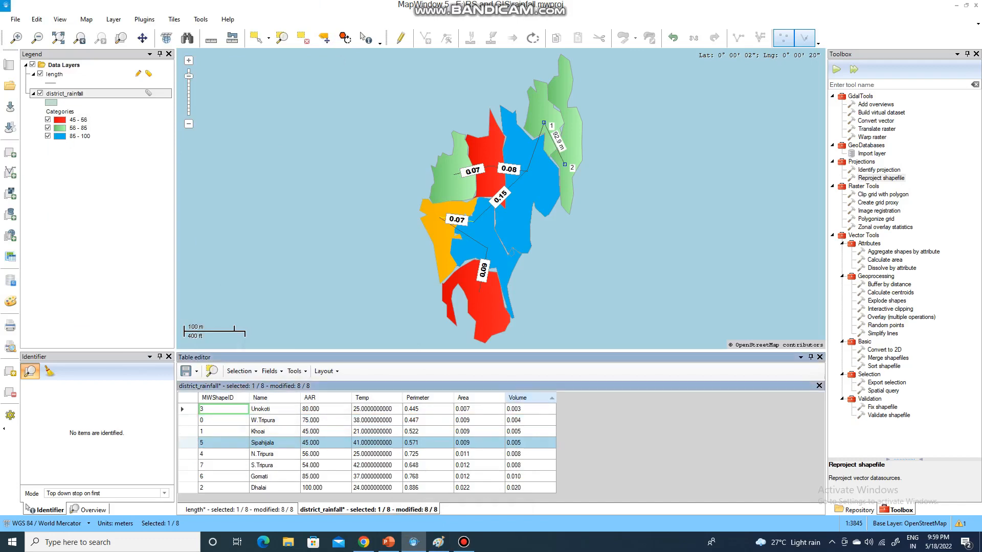
click(517, 398)
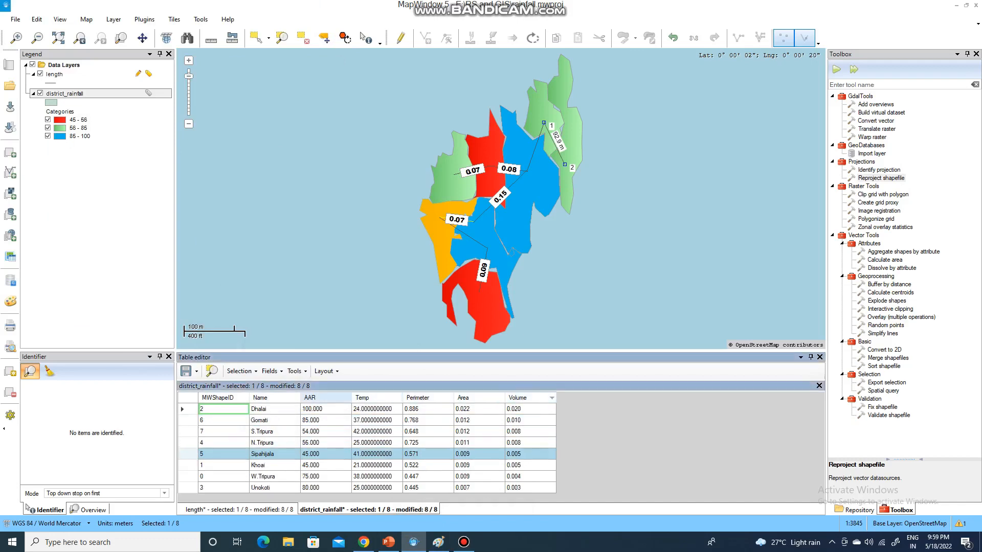
click(552, 397)
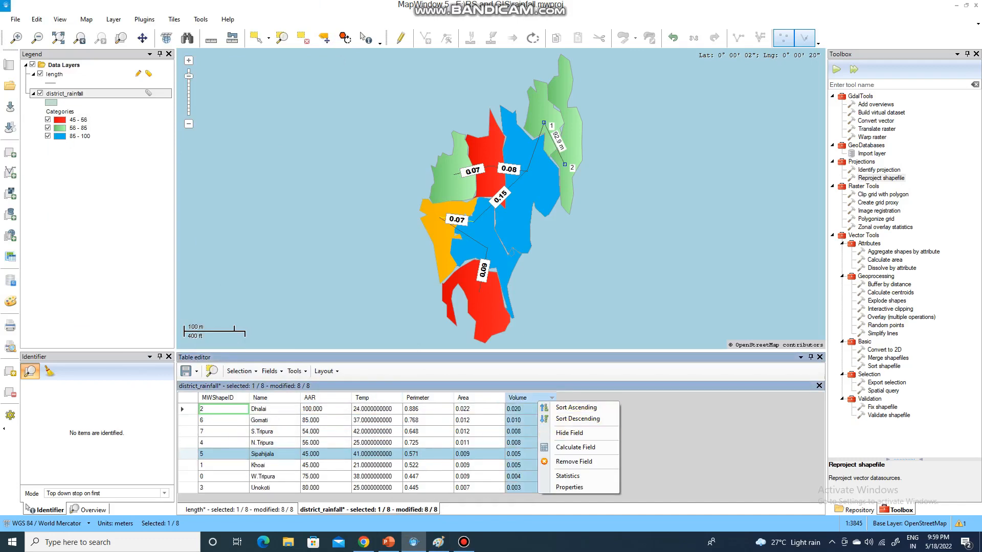
click(575, 448)
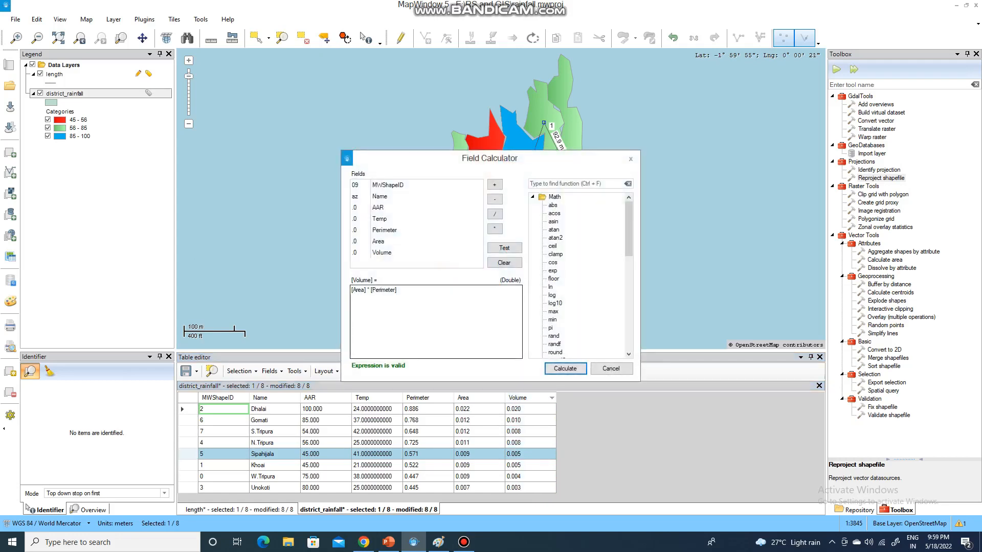
click(398, 290)
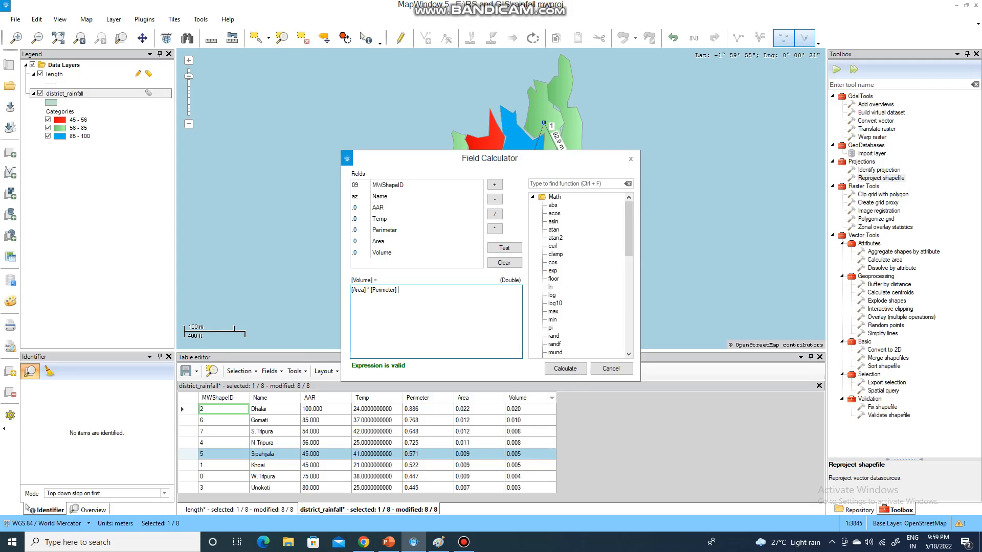
click(378, 207)
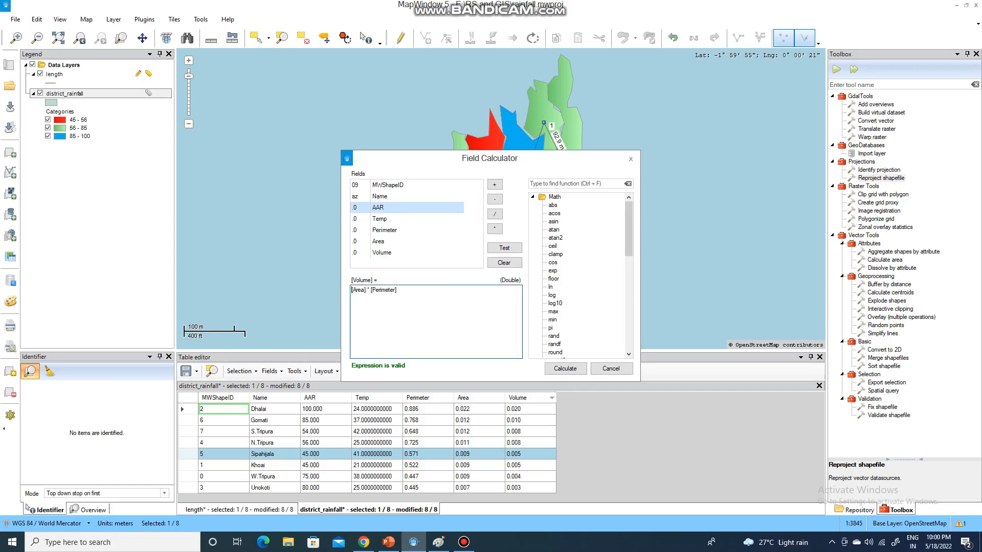
text([AAR])
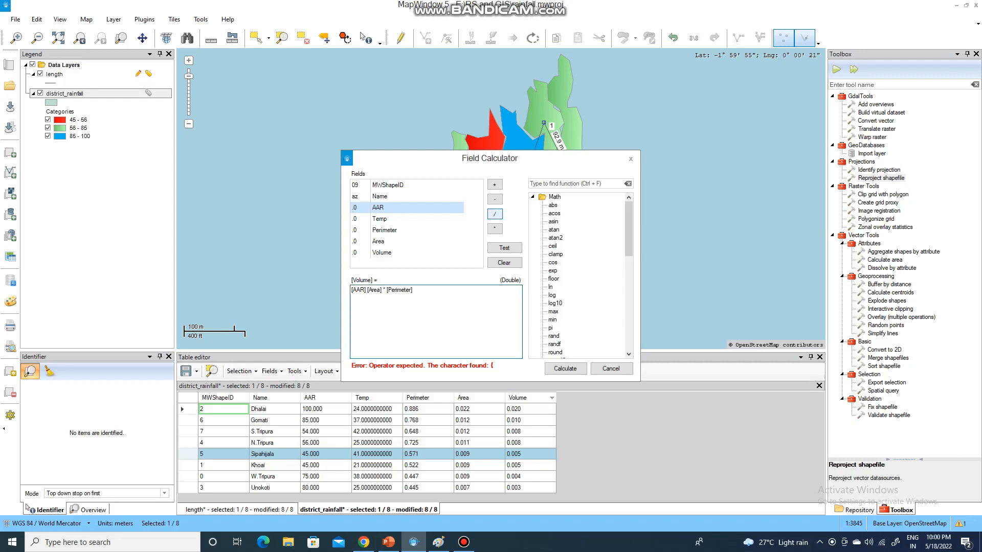
click(494, 214)
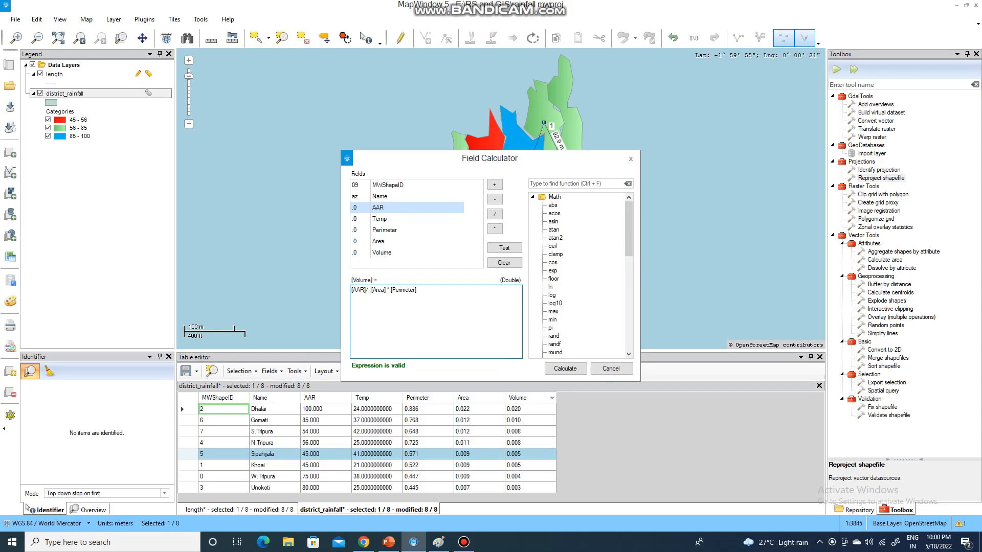
Test the expression [AAR]/ [Area] * [Perimeter] and calculate the Volume field with it
click(504, 247)
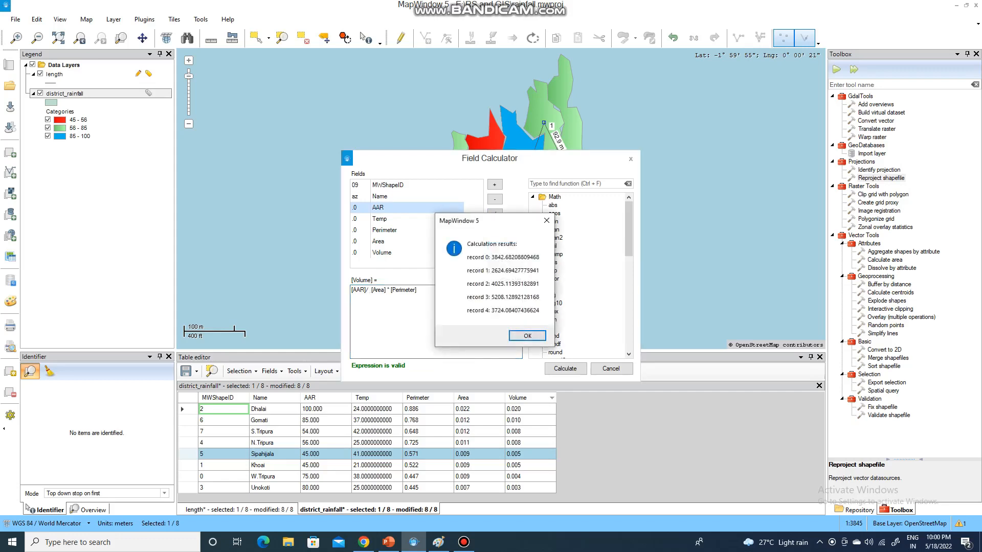
key(Return)
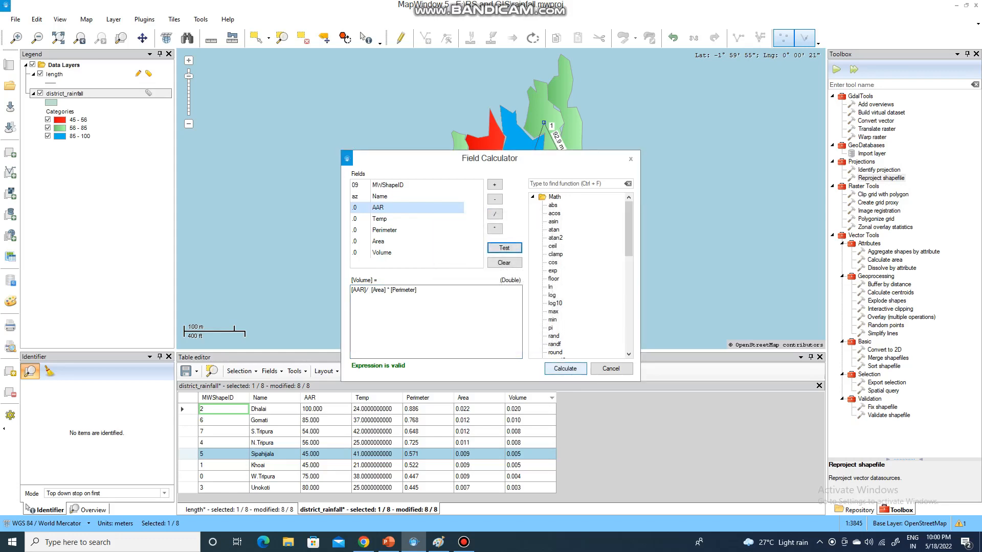
key(Return)
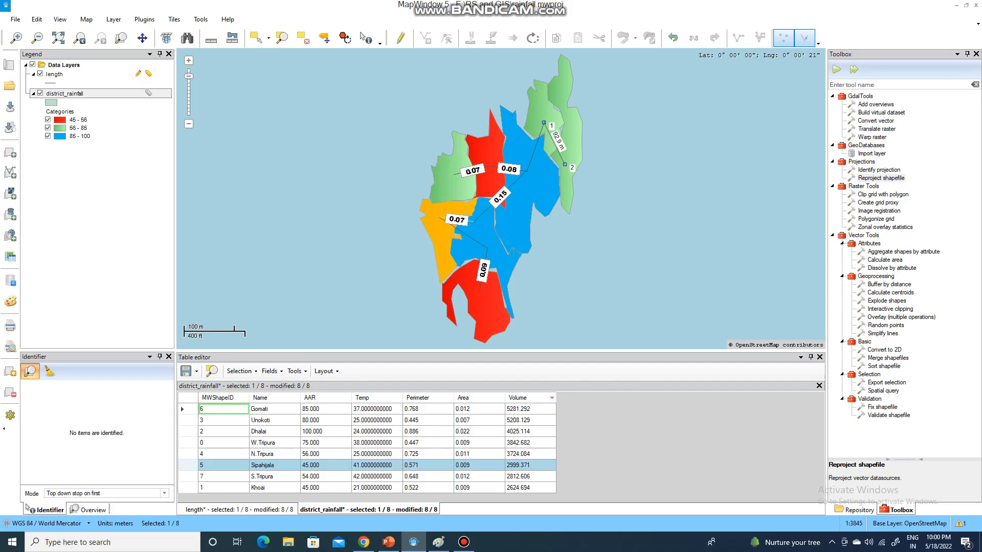
Sort the district_rainfall table by Volume and finally by MWShapeID in ascending order
click(542, 397)
click(552, 397)
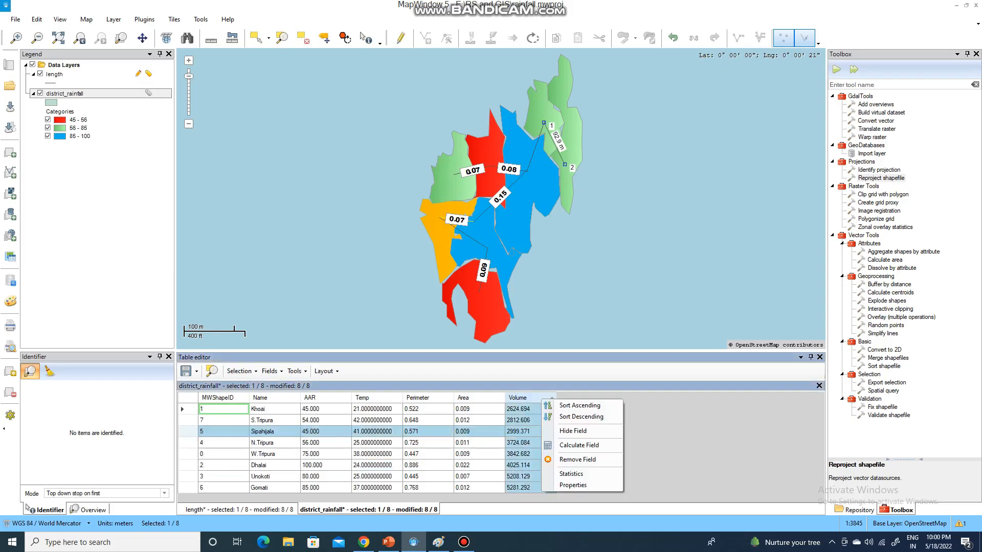
click(223, 397)
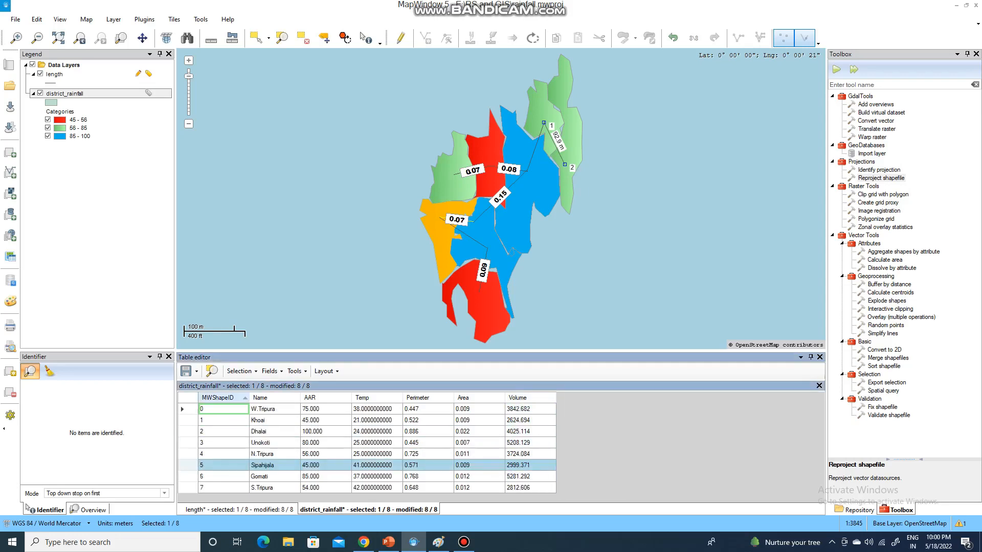
click(552, 397)
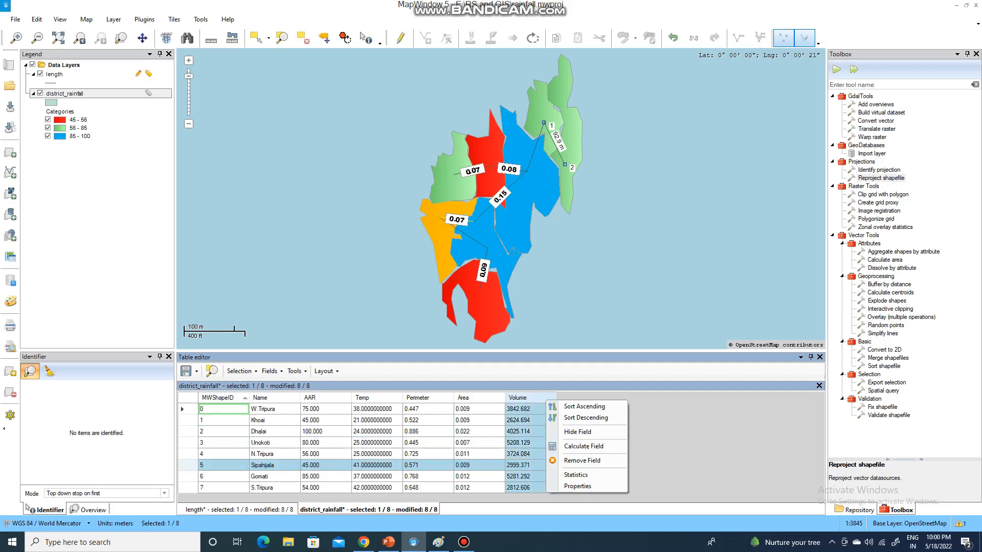
key(Escape)
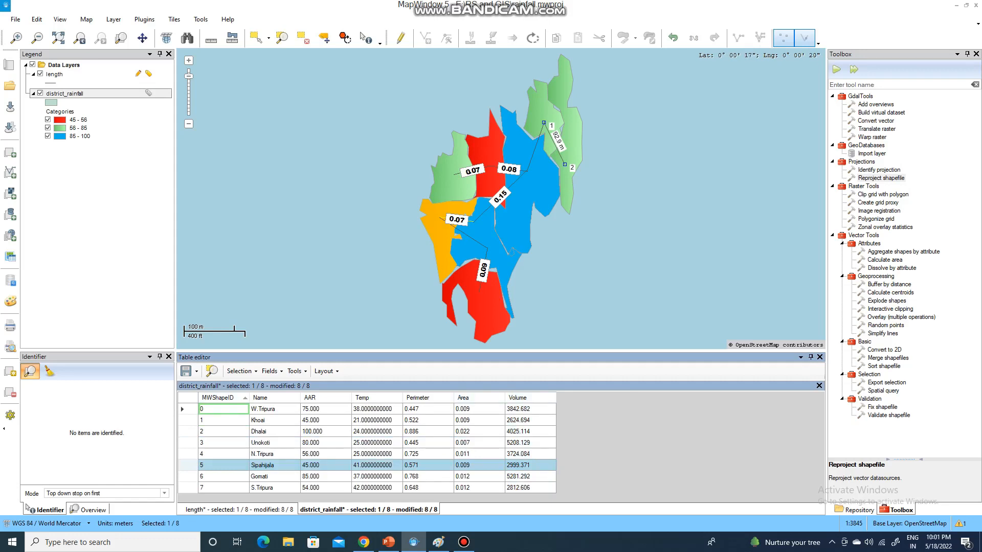
Open the category settings of the district_rainfall layer and check its default layer style without changing it
right_click(63, 94)
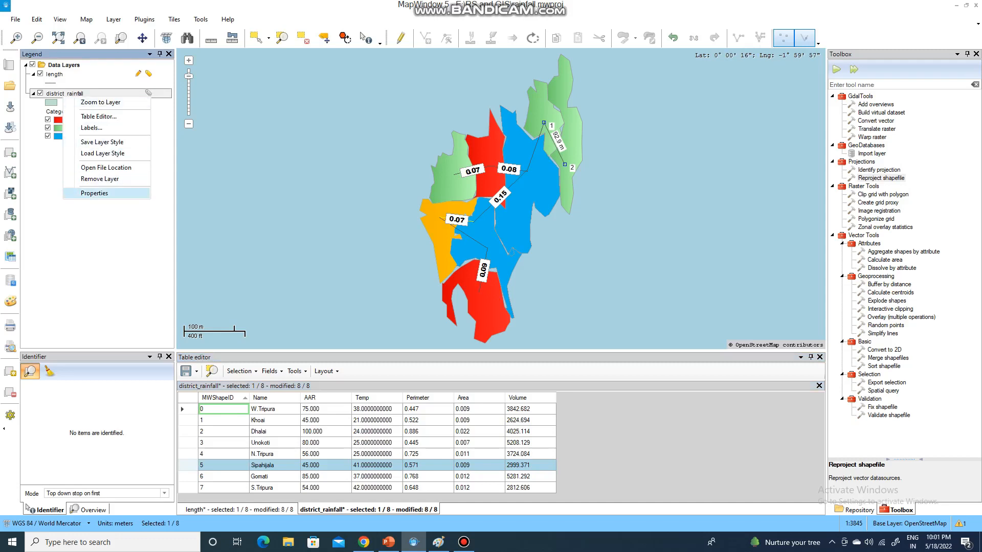
click(94, 194)
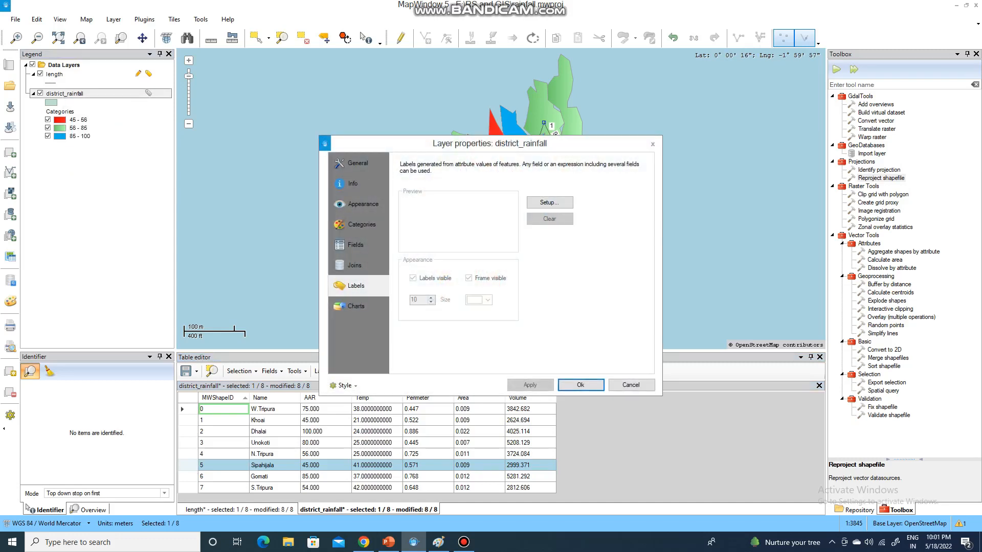
click(361, 225)
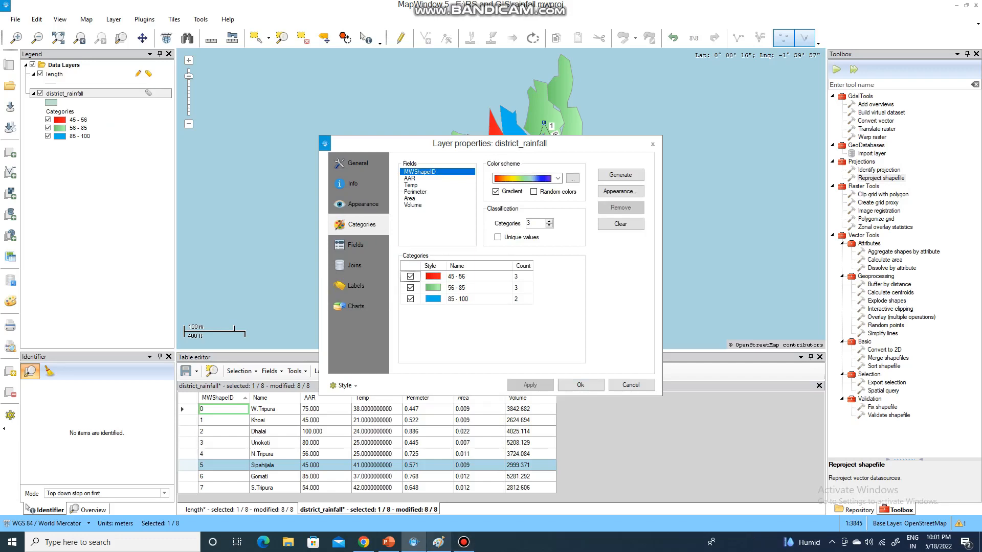
click(464, 542)
click(463, 542)
click(620, 191)
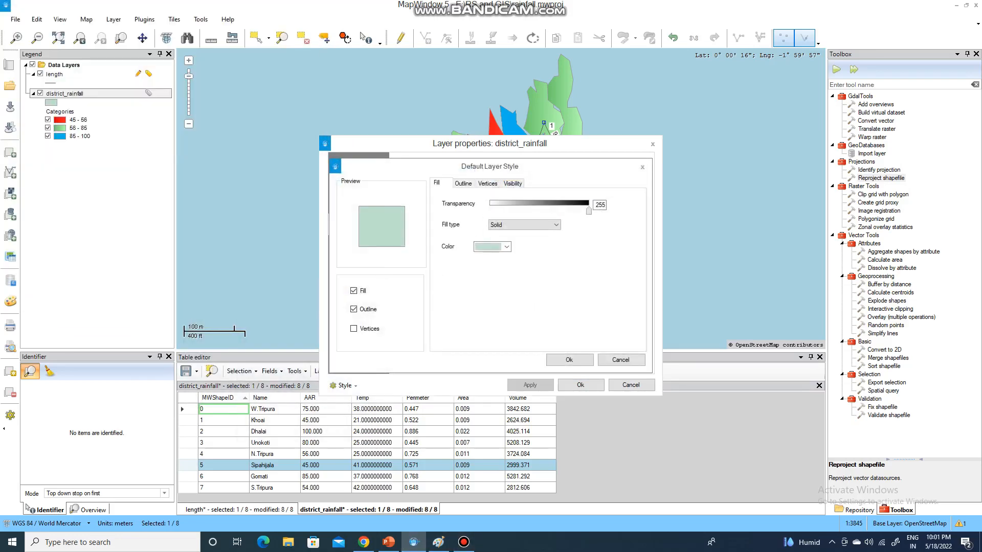
click(620, 359)
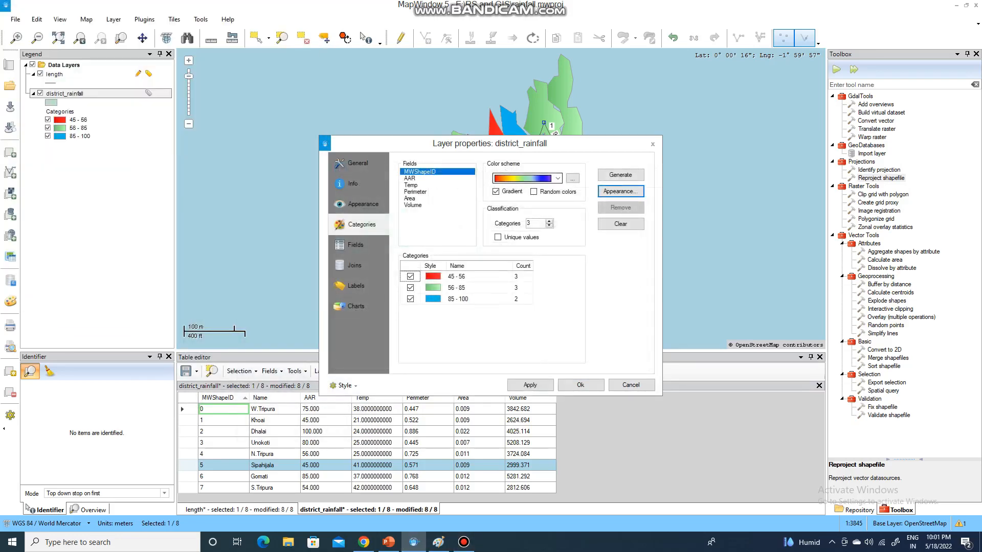
Generate three gradient categories for the district_rainfall layer from the Volume field with the yellow-to-orange color scheme and apply them
click(413, 205)
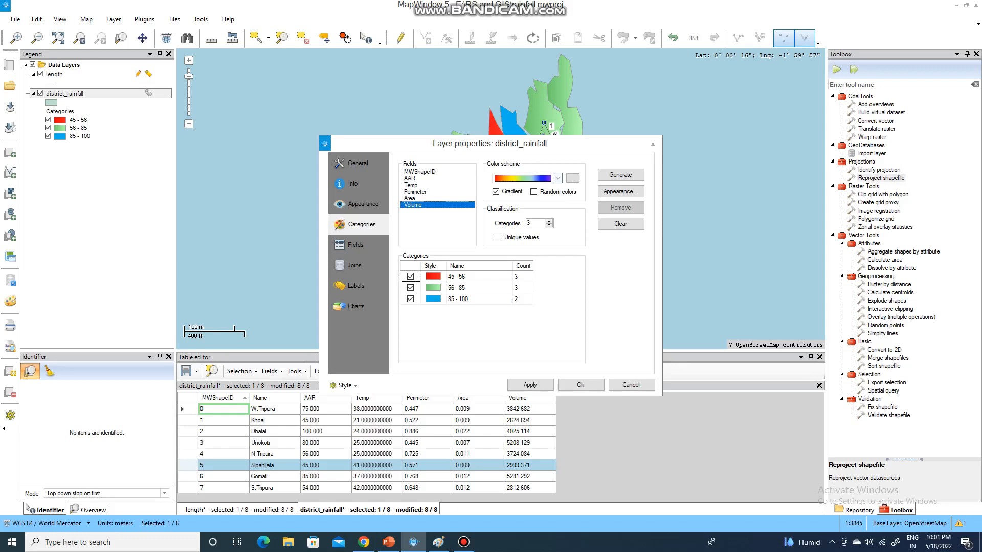
click(557, 178)
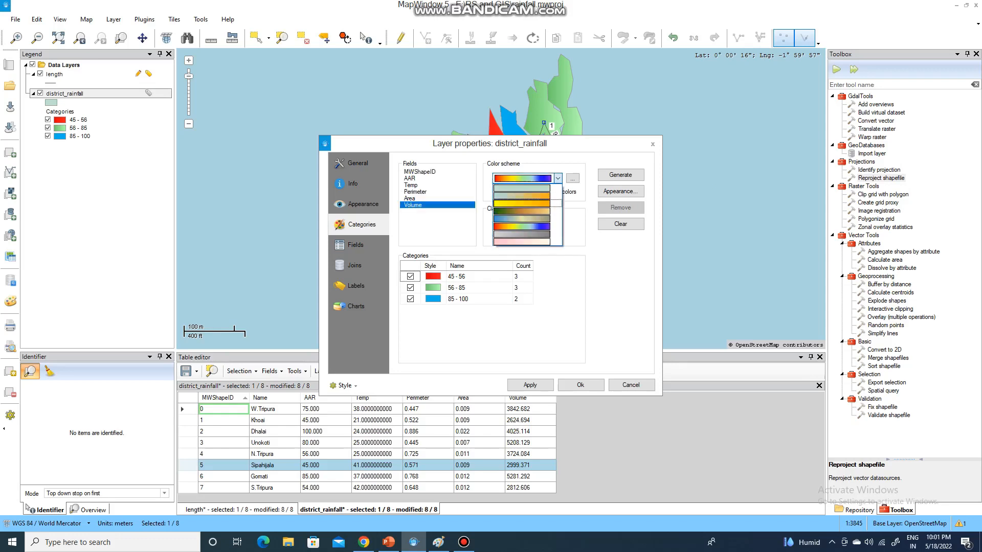
click(521, 203)
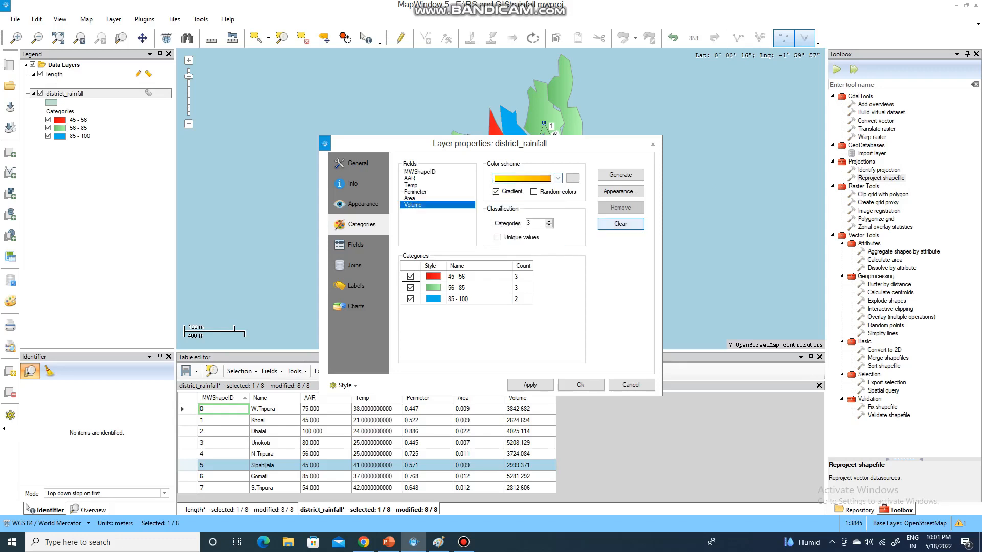
click(620, 175)
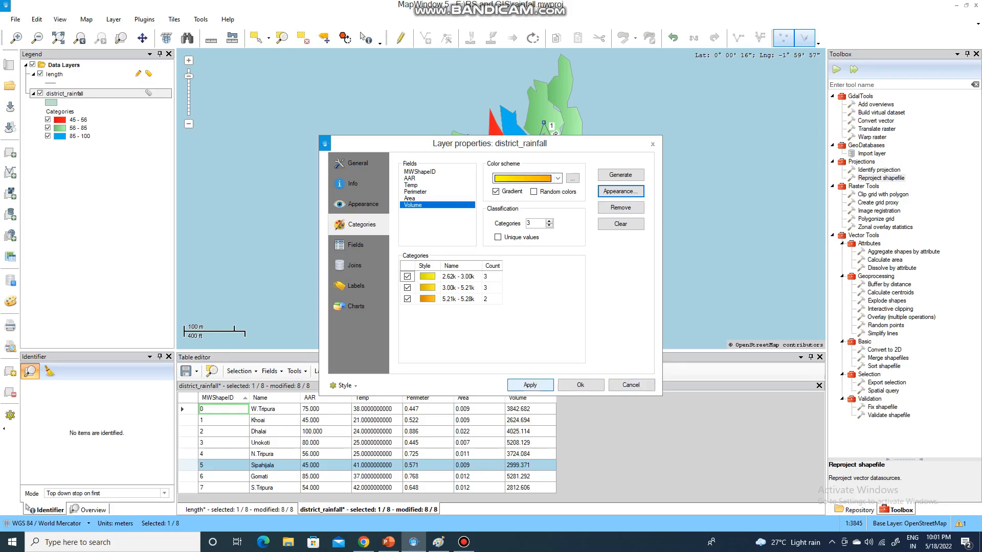
click(529, 384)
click(580, 385)
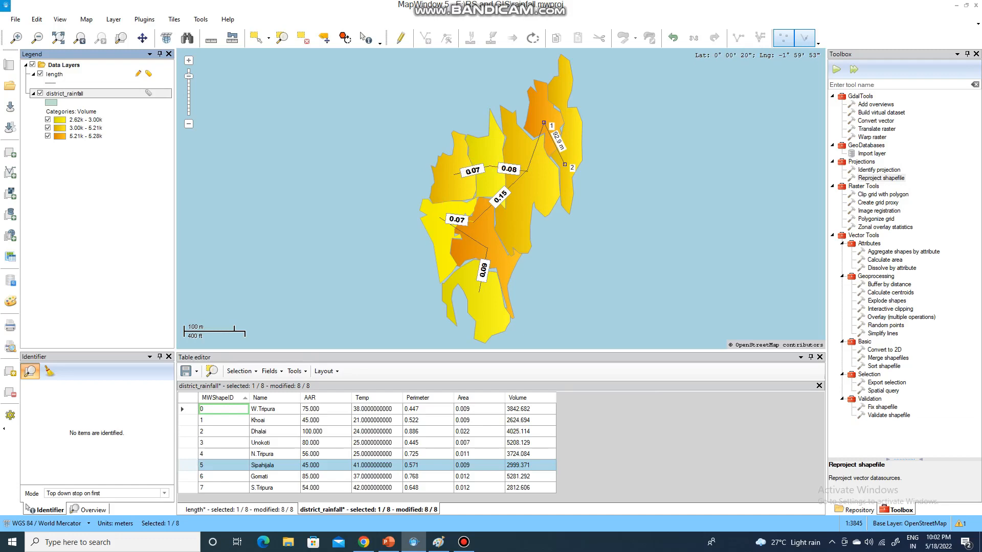
Open the field calculator for the Volume field of district_rainfall and look through its math and string functions
key(F2)
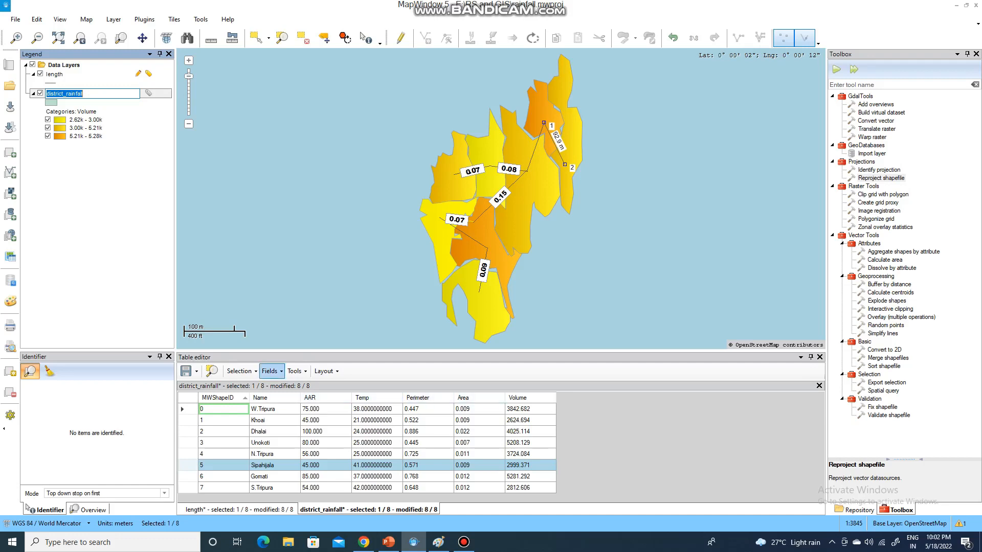
click(271, 371)
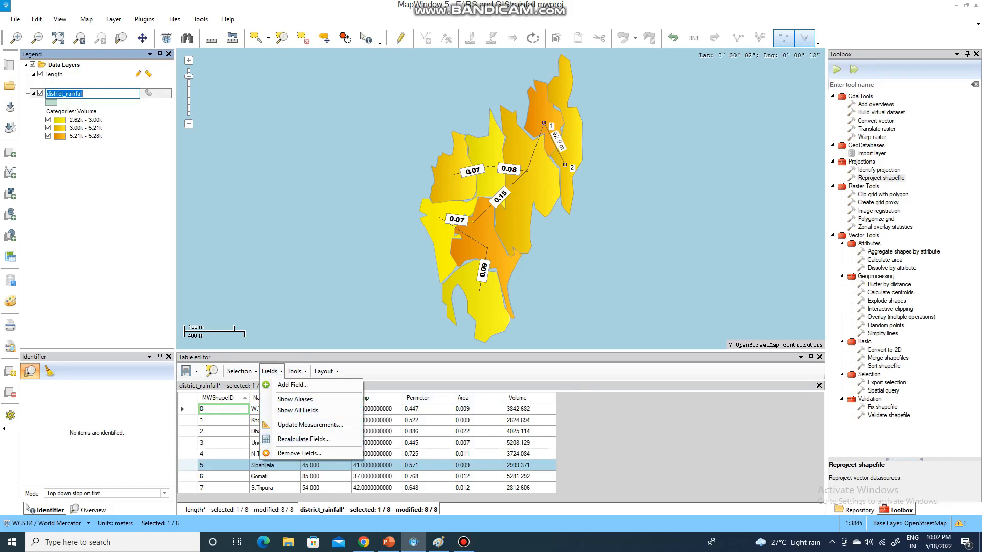
click(522, 398)
right_click(522, 398)
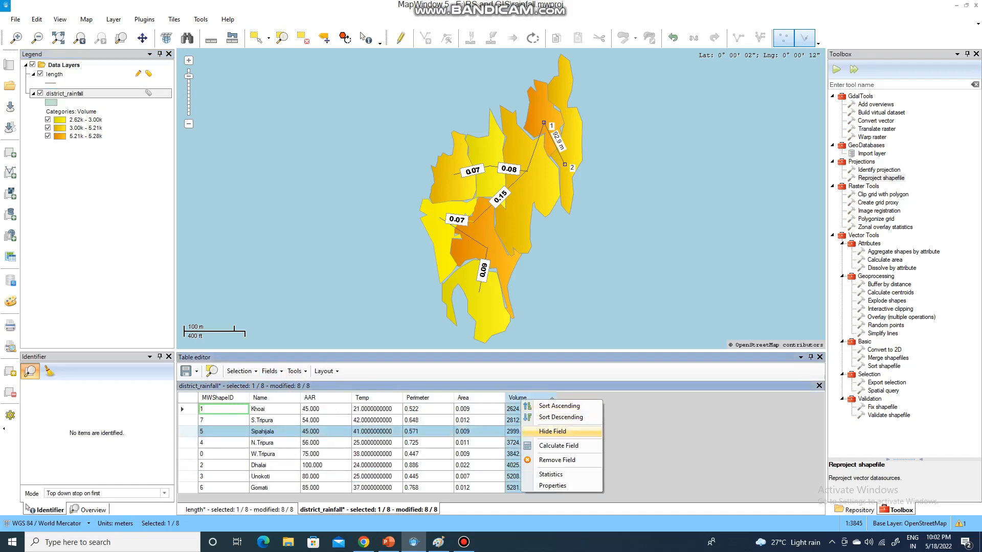
click(559, 446)
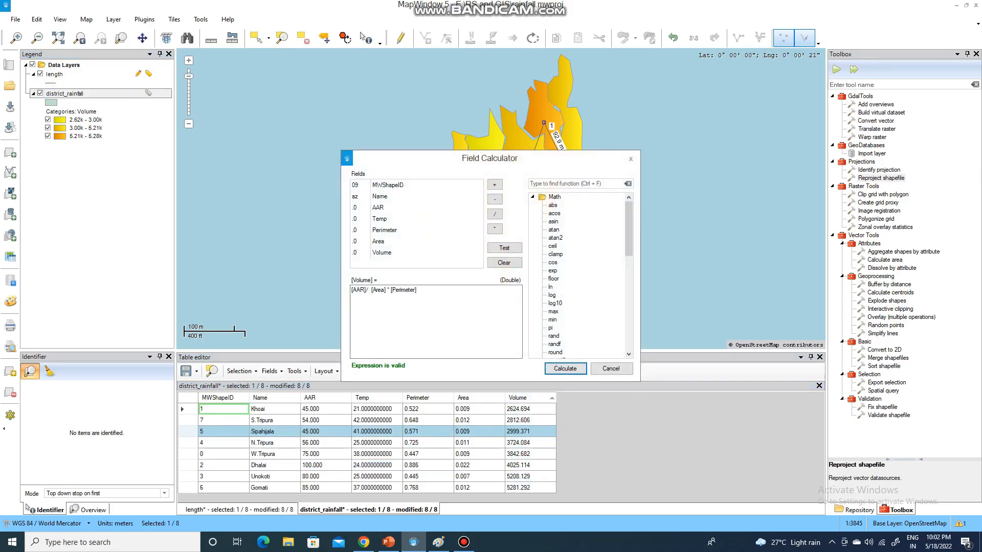
scroll(577, 276, down, 4)
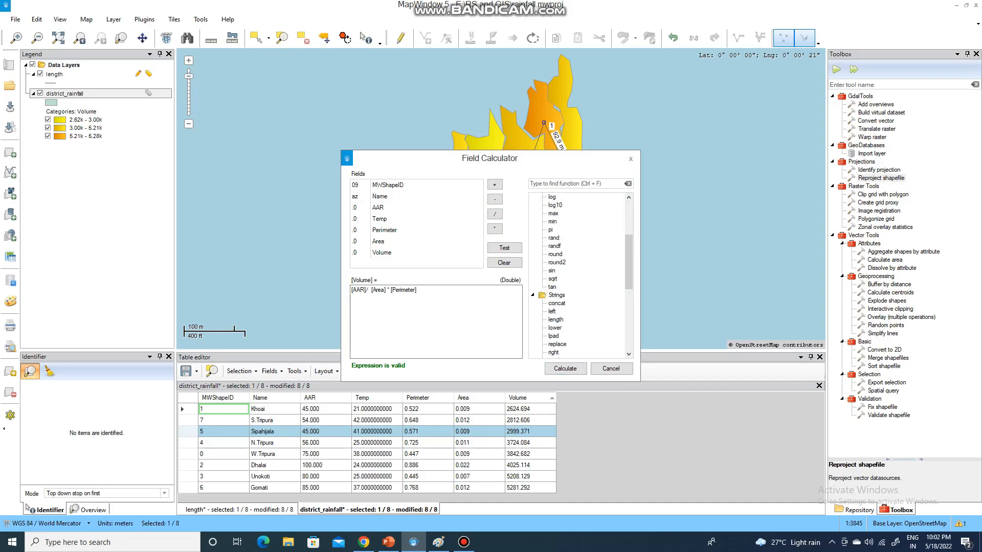
scroll(578, 276, down, 7)
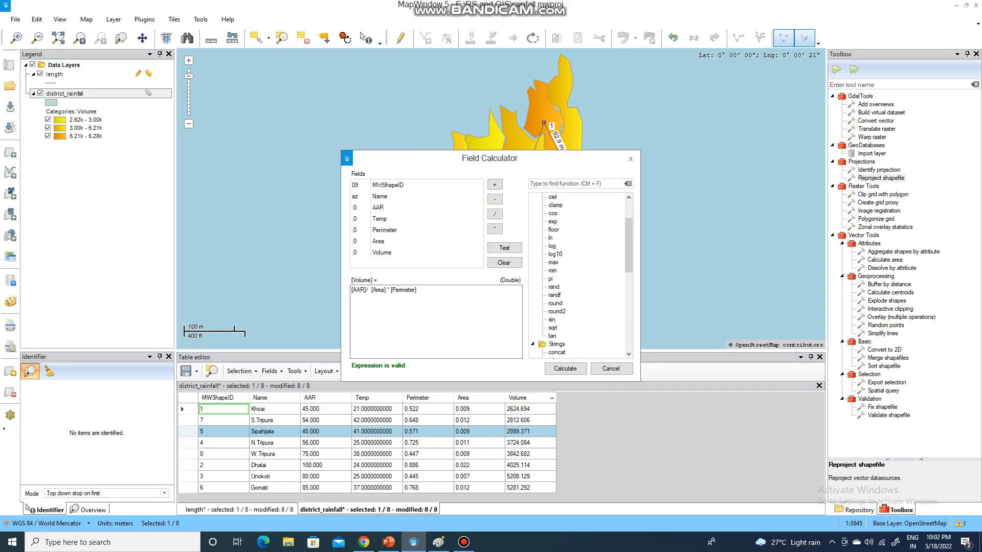
scroll(578, 276, up, 5)
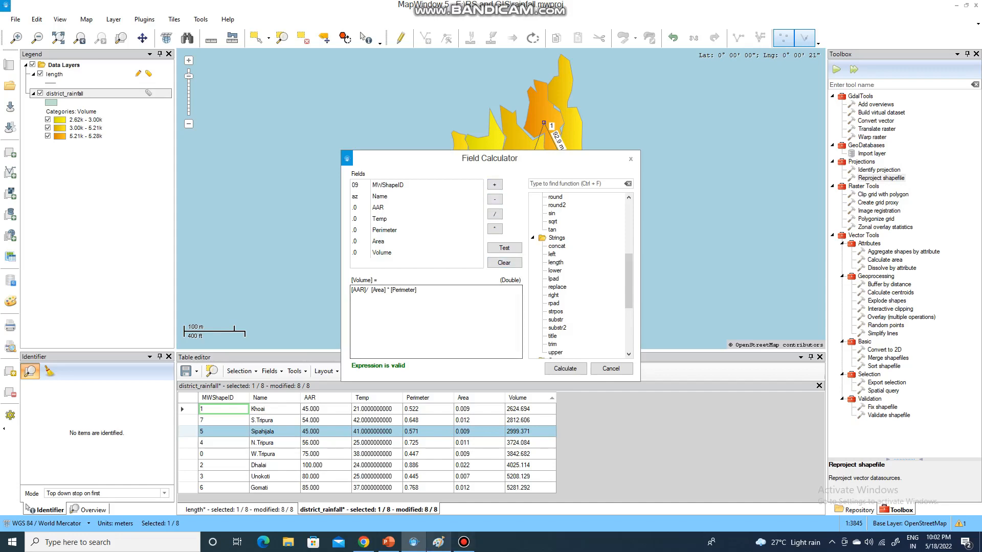
Switch to Paint and circle the handwritten words Area and Perimeter in red
click(464, 542)
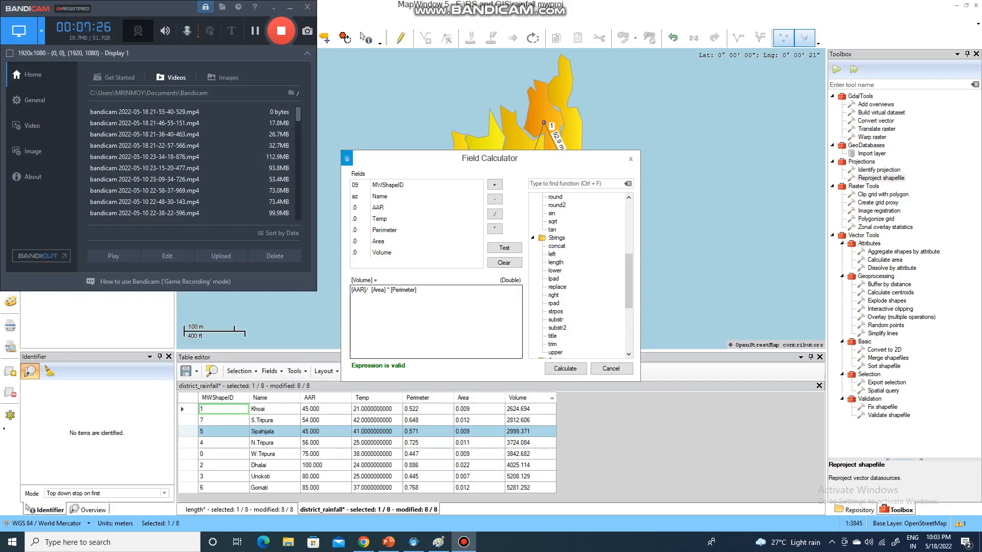
key(alt+Tab)
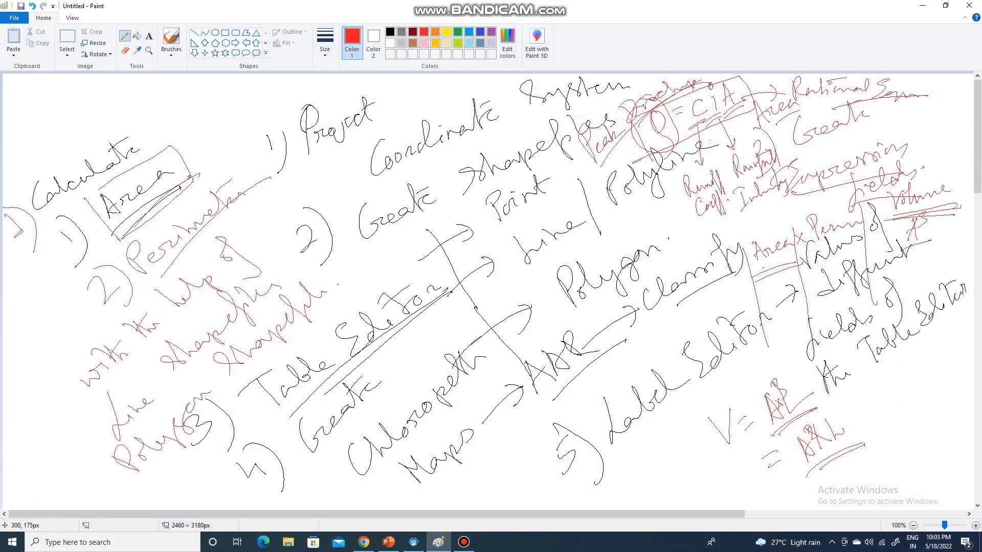
mouse_move(158, 147)
mouse_down()
mouse_move(110, 225)
mouse_move(105, 197)
mouse_up()
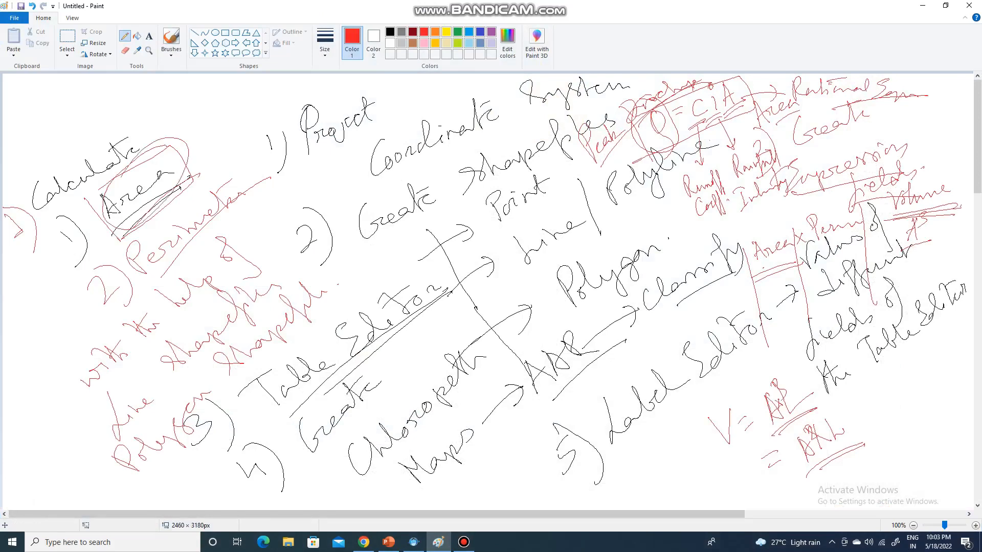
mouse_move(186, 192)
mouse_down()
mouse_move(145, 282)
mouse_move(165, 214)
mouse_up()
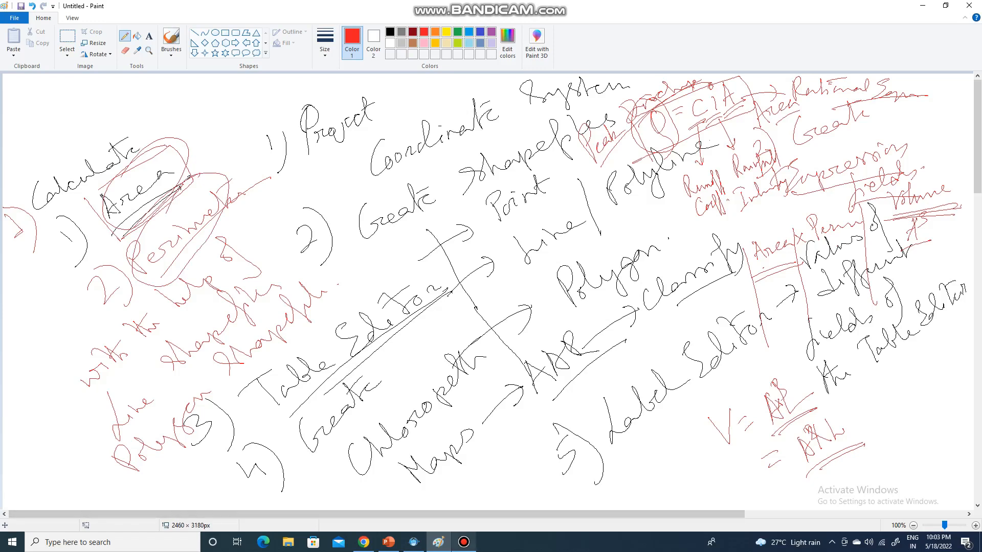
click(464, 542)
click(464, 542)
Outline in red the handwritten notes on creating expression fields, Volume and Area x Perimeter
mouse_move(813, 107)
mouse_down()
mouse_move(789, 120)
mouse_move(777, 199)
mouse_move(862, 192)
mouse_move(923, 120)
mouse_move(850, 100)
mouse_up()
mouse_move(907, 190)
mouse_down()
mouse_move(892, 213)
mouse_move(901, 187)
mouse_up()
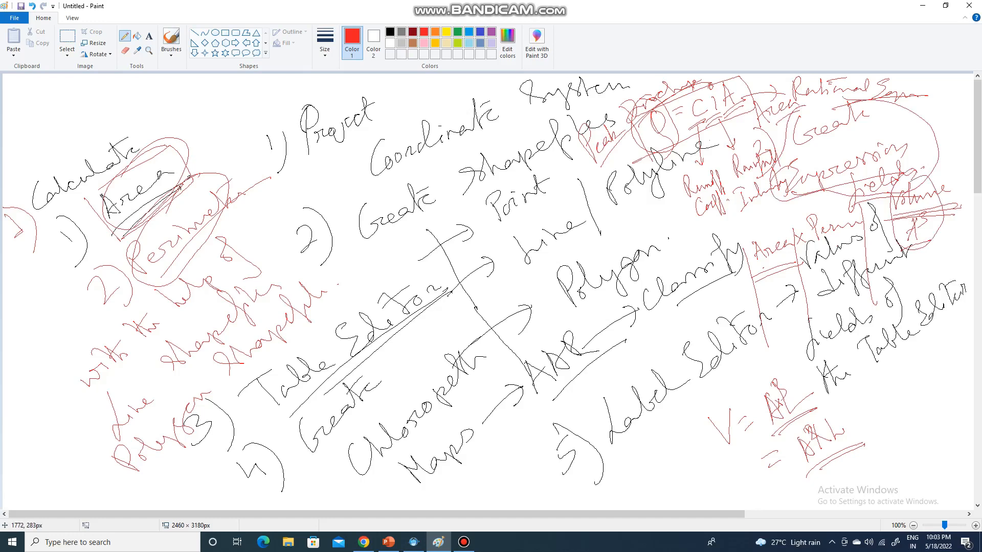
mouse_move(746, 238)
mouse_down()
mouse_move(756, 273)
mouse_move(859, 233)
mouse_move(757, 274)
mouse_up()
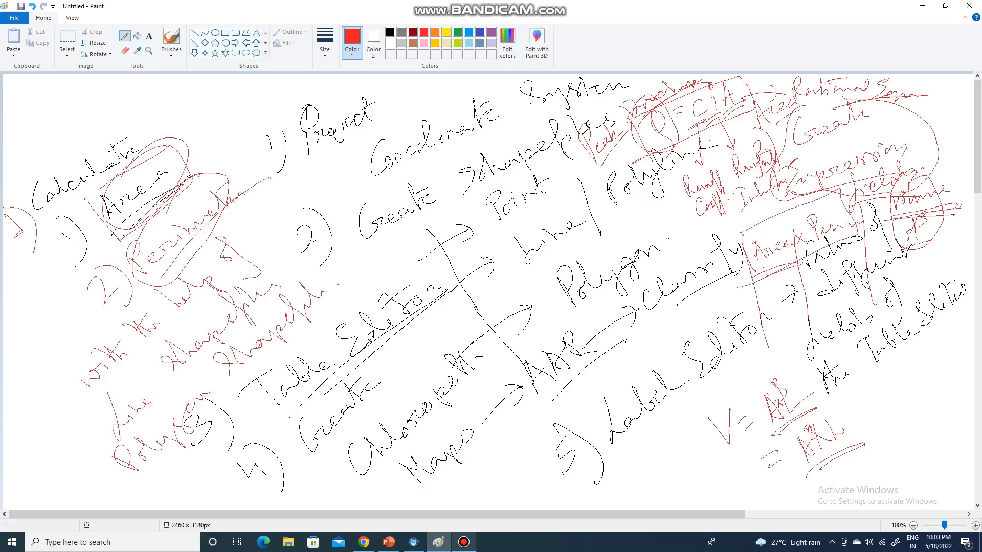
click(464, 542)
click(290, 7)
mouse_move(921, 169)
mouse_down()
mouse_move(926, 239)
mouse_move(917, 167)
mouse_up()
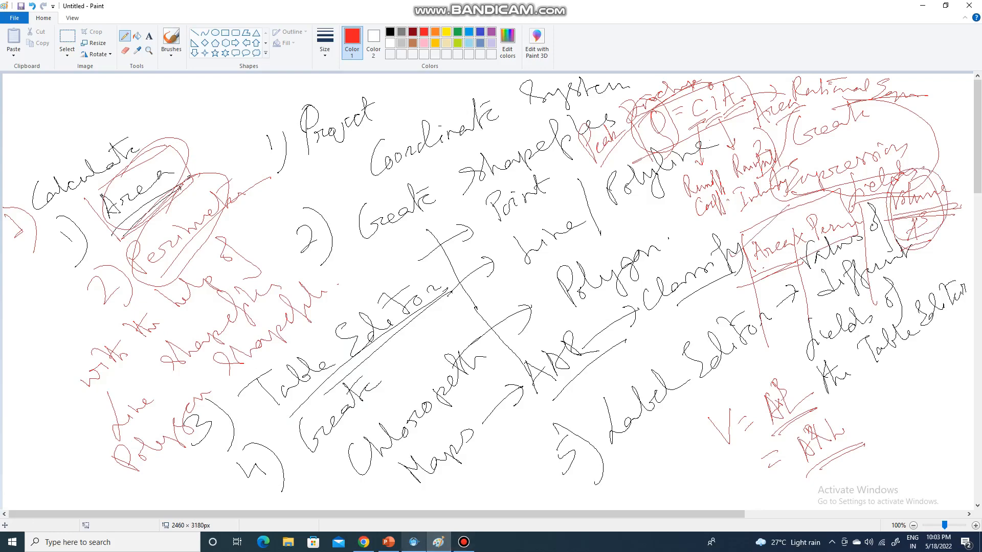
Switch back to MapWindow and clear the Volume field's expression in the Field Calculator
click(414, 542)
click(464, 542)
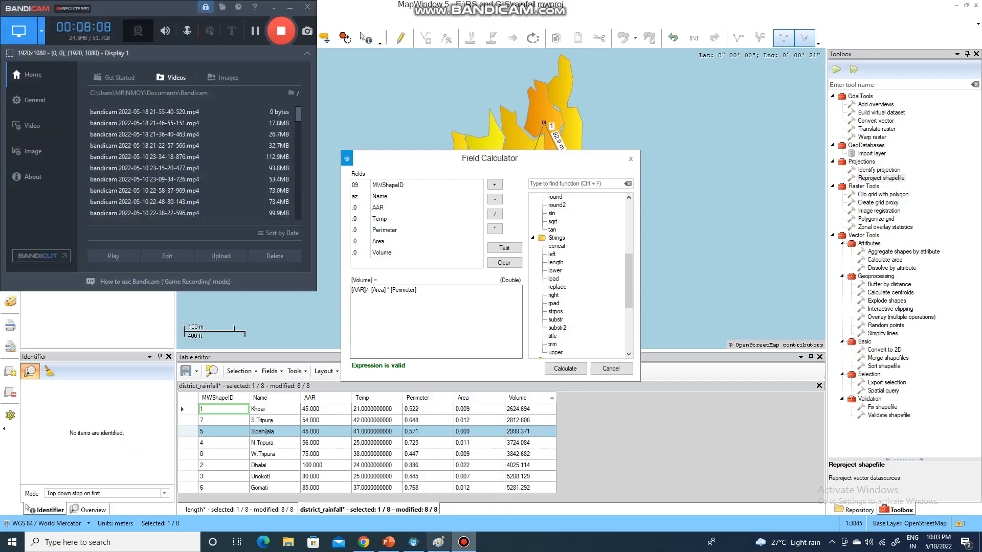
click(414, 542)
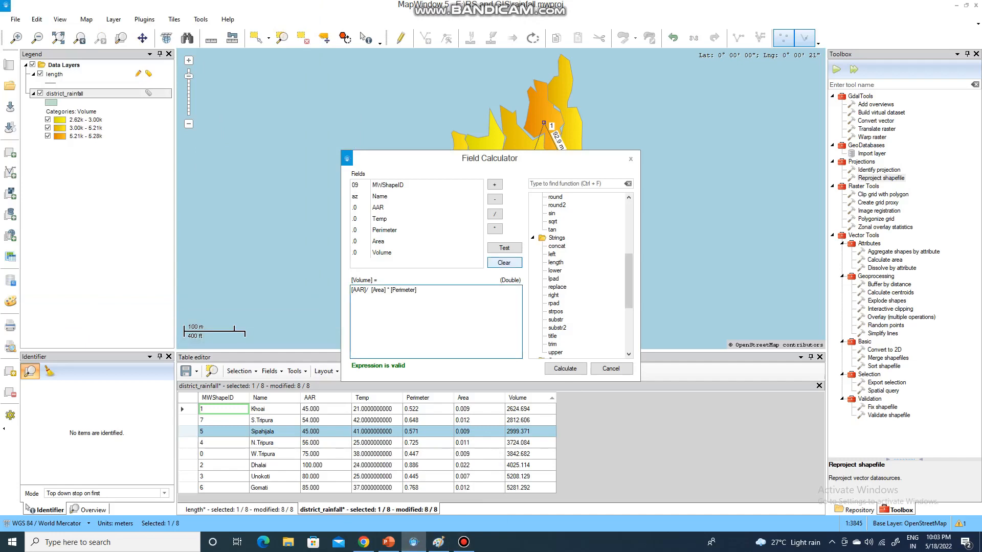
click(503, 263)
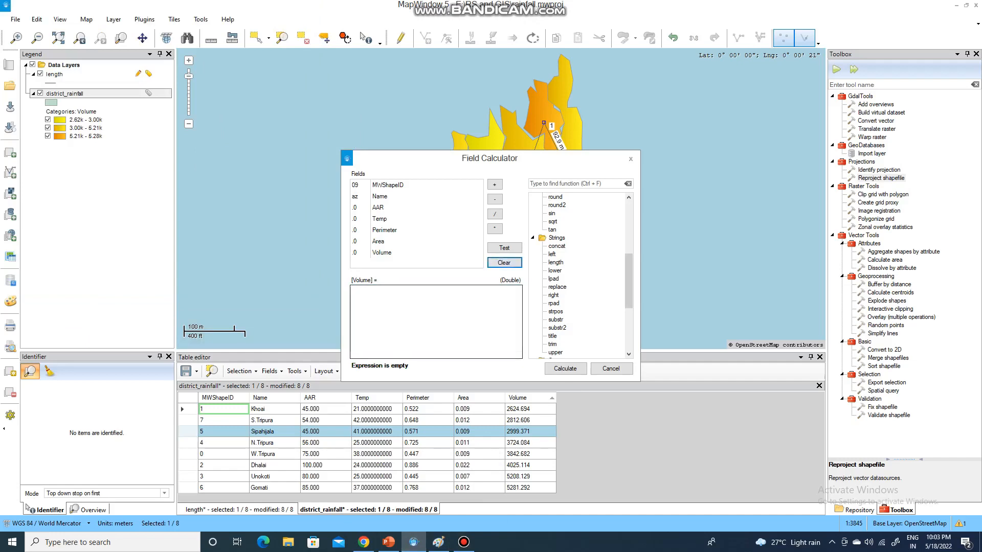
click(464, 542)
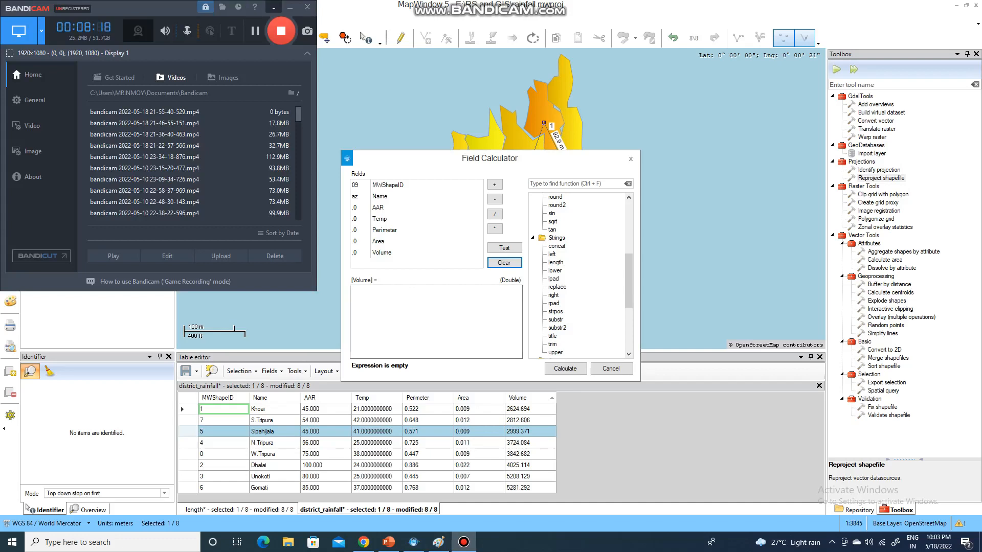
click(413, 542)
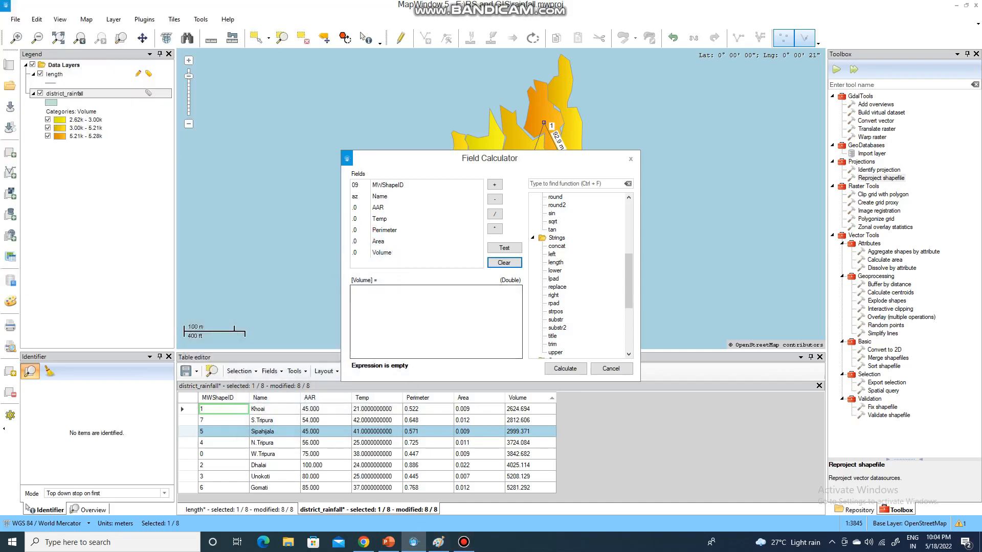
Build the expression [Area] * [Area] * [Area] for the Volume field
click(379, 240)
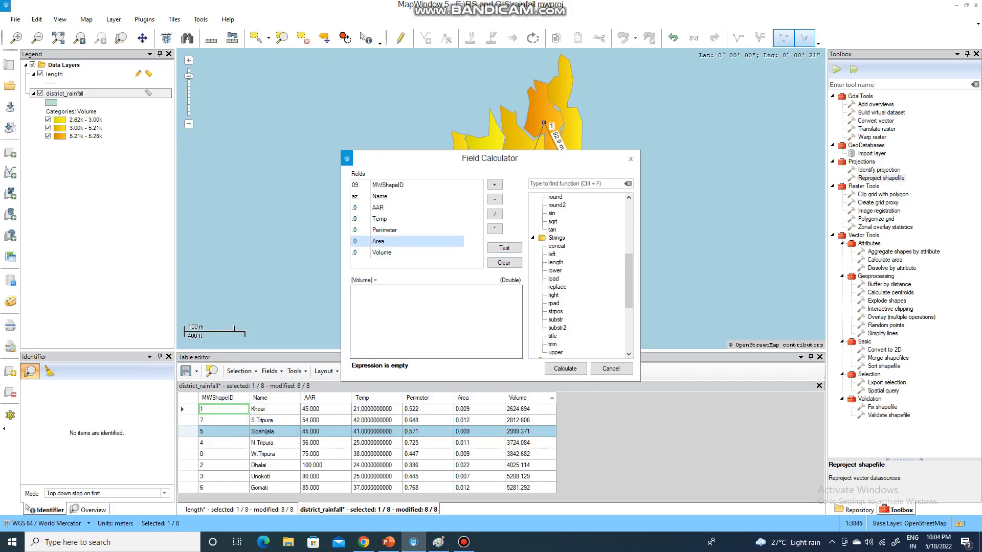
double_click(378, 241)
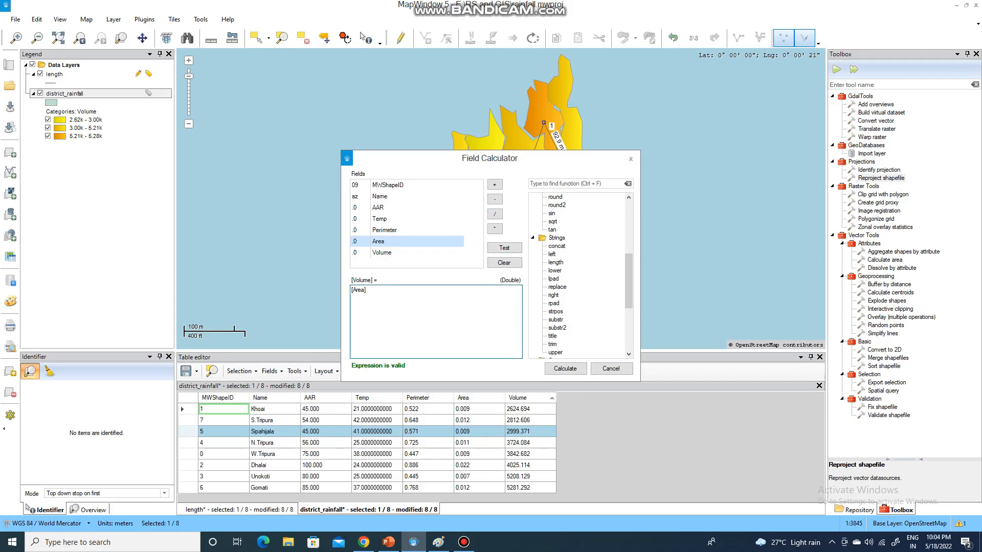
click(495, 228)
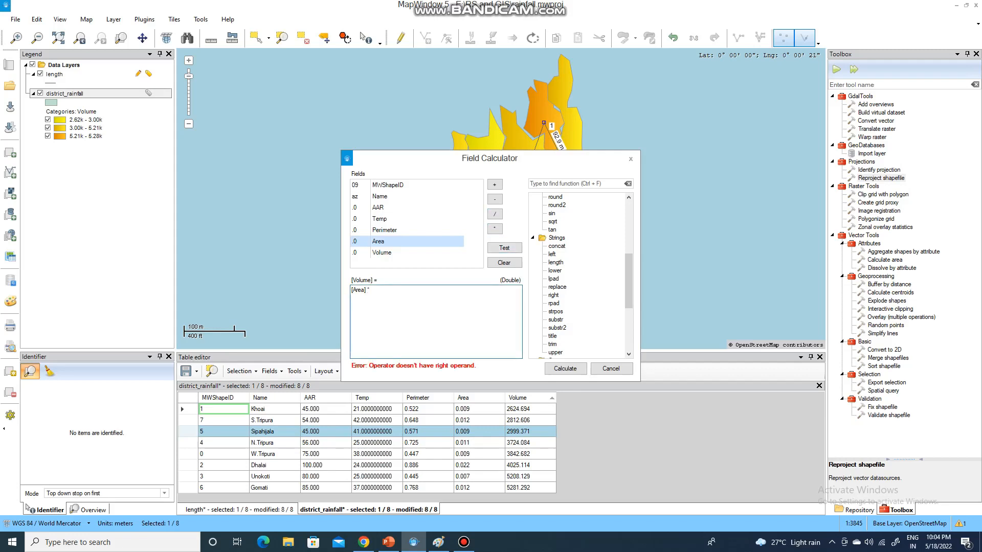
text([Area])
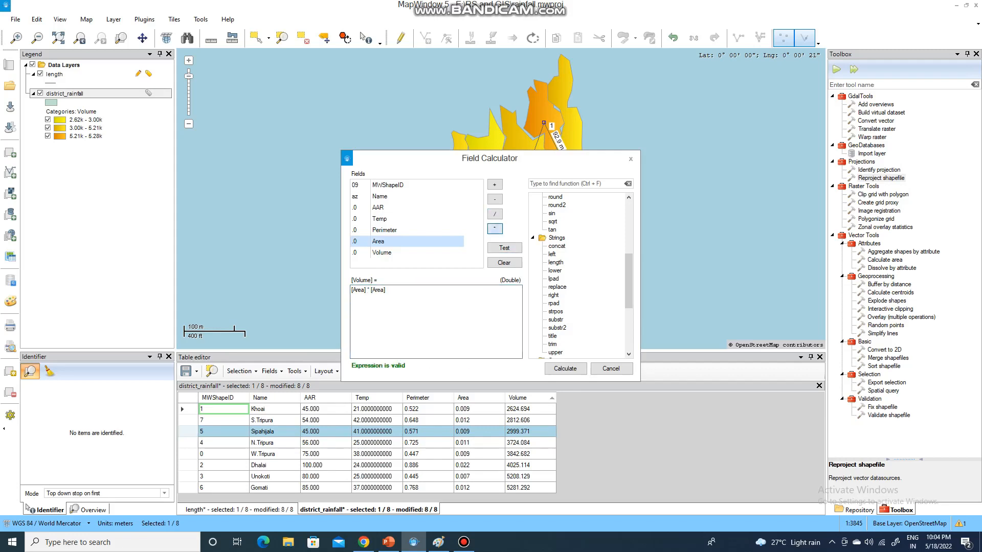
click(495, 228)
text([Area])
key(Home)
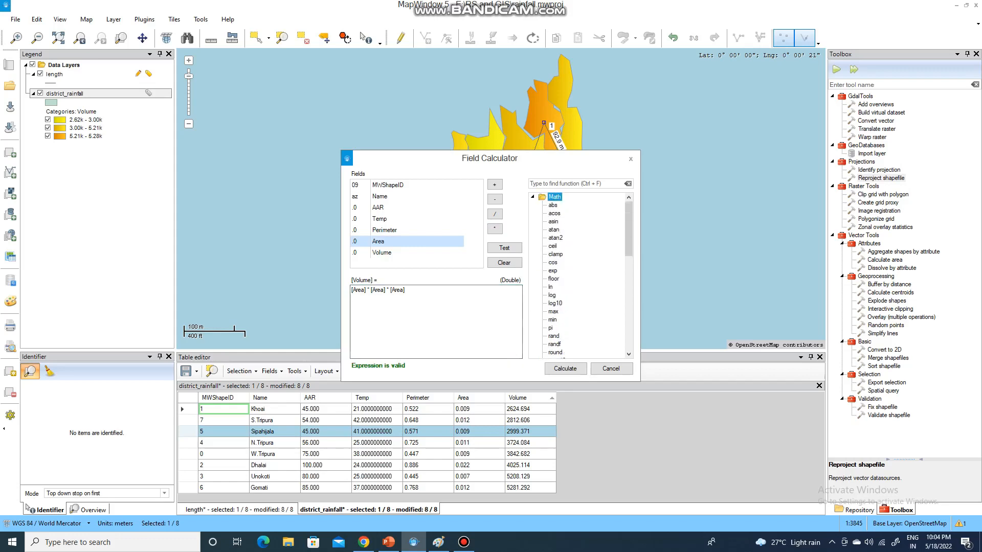
Look through the calculator functions down to the Geometry group and calculate the Volume field with the cubed Area expression
scroll(578, 276, down, 3)
scroll(578, 276, down, 6)
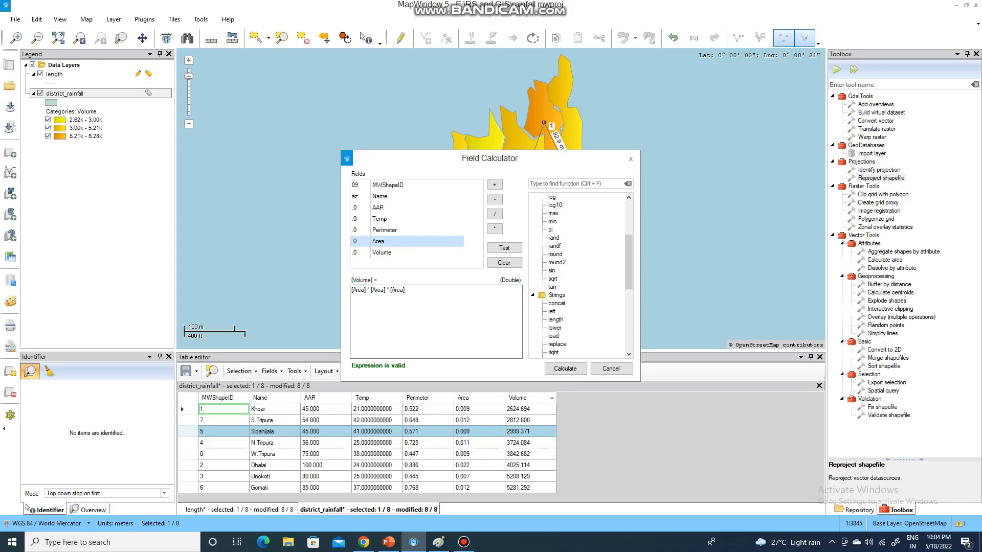
scroll(577, 276, down, 3)
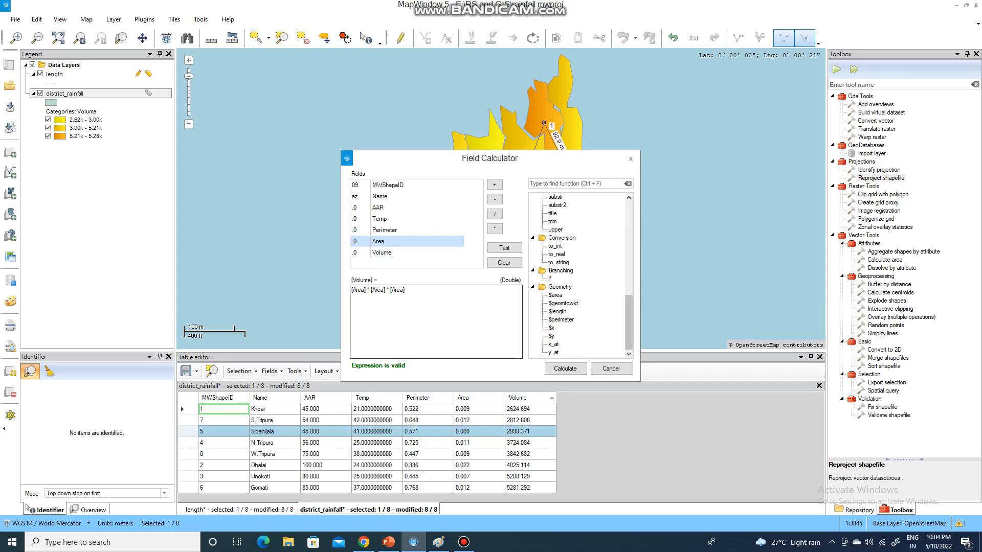
click(565, 368)
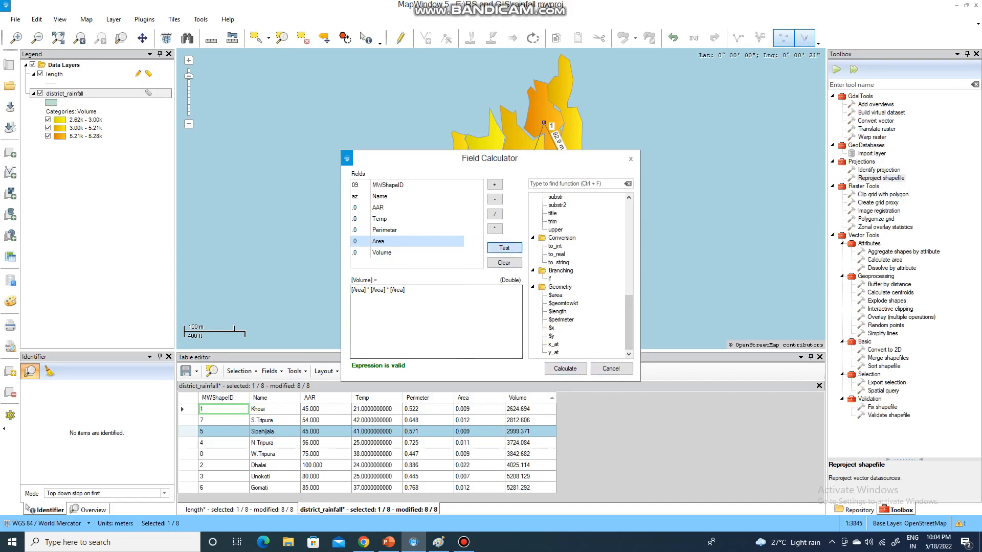
key(Return)
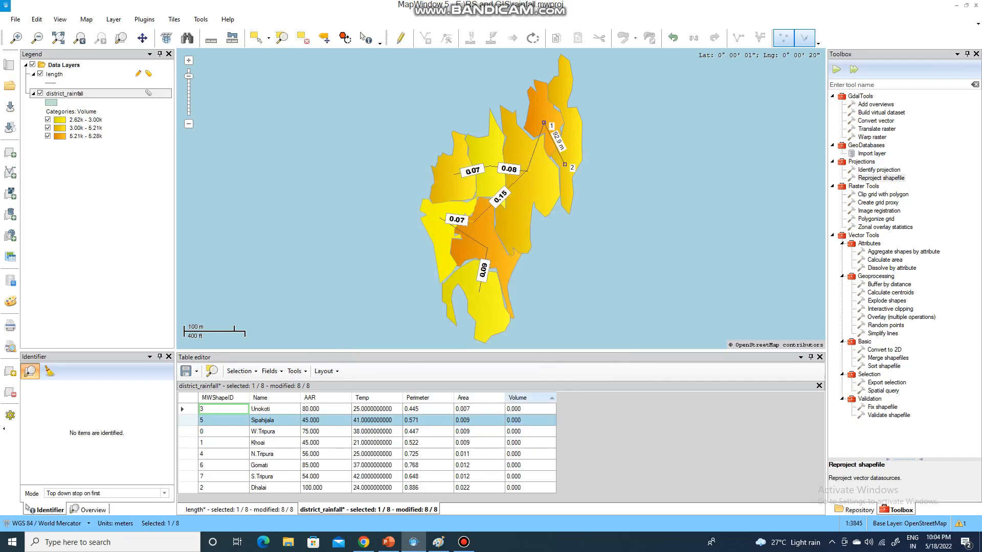
Open the properties of the Volume field and check its alias, data type and expression
click(532, 398)
right_click(533, 398)
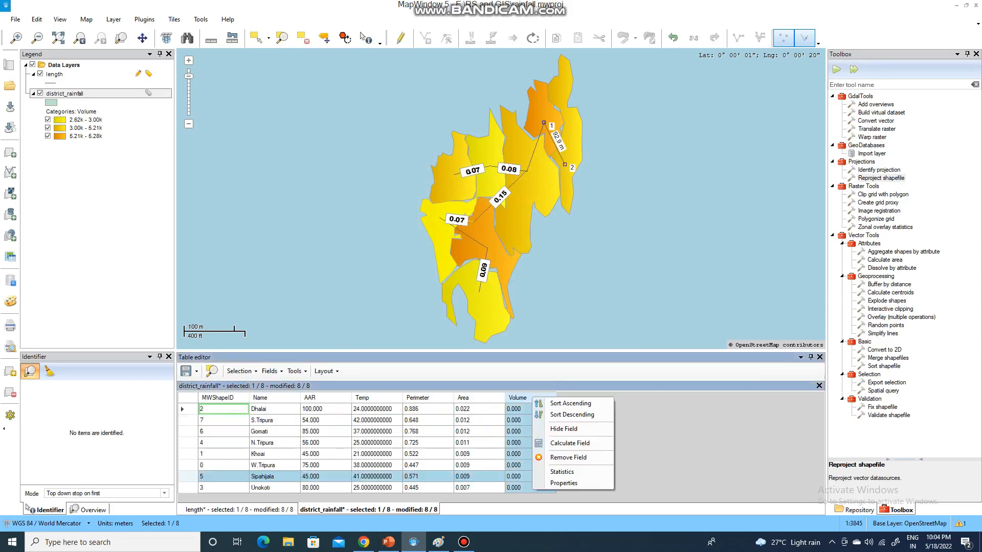
click(564, 483)
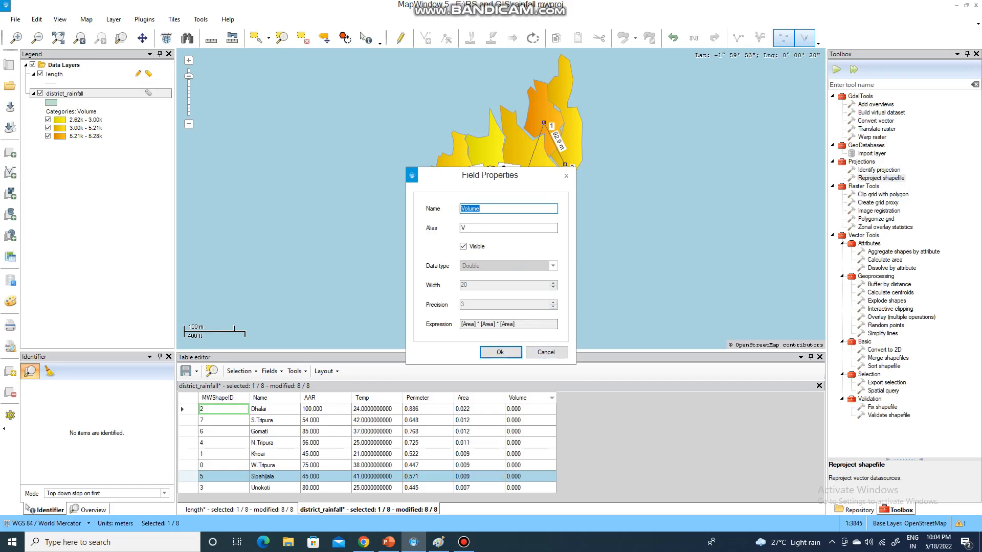
click(464, 543)
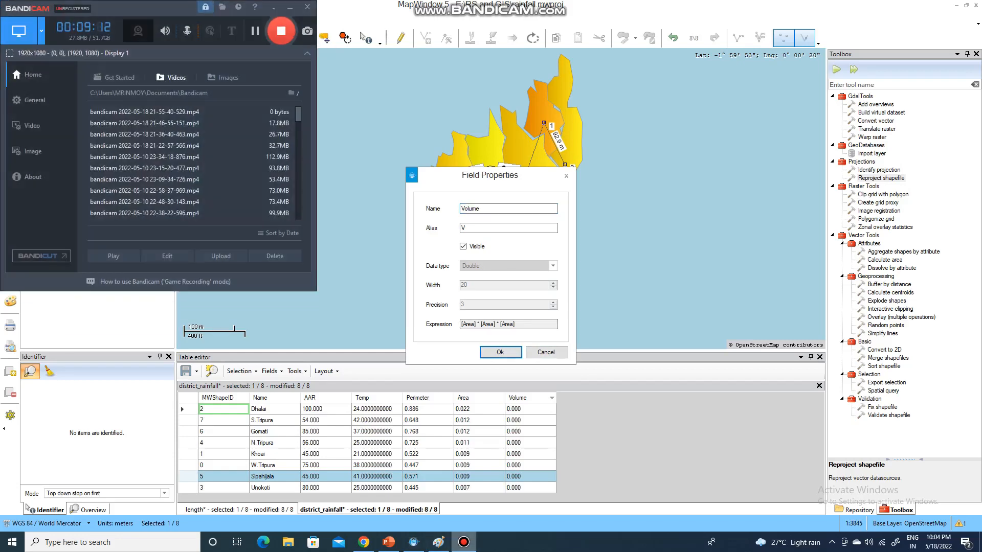
key(alt+Tab)
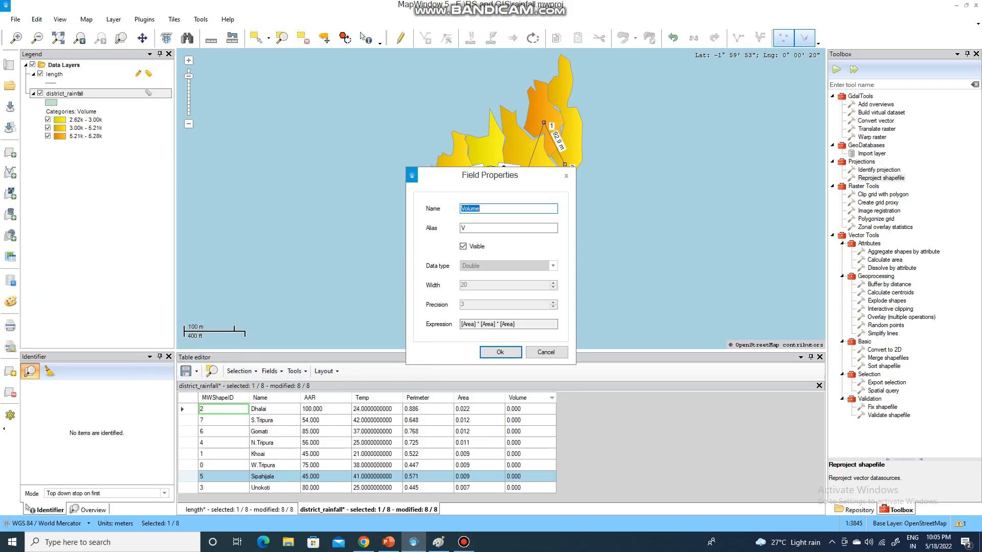
key(alt+Tab)
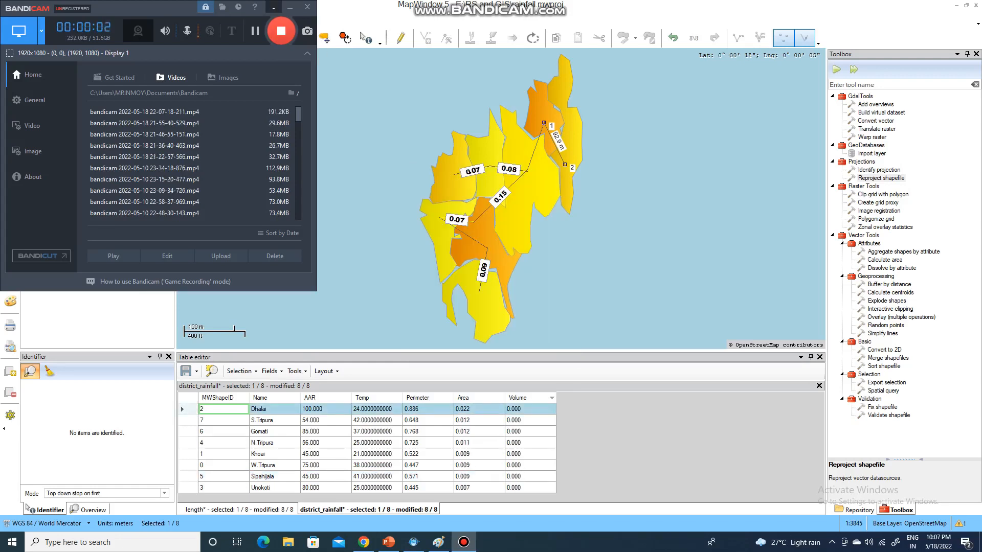
Remove the existing Volume field from the district_rainfall attribute table
click(273, 7)
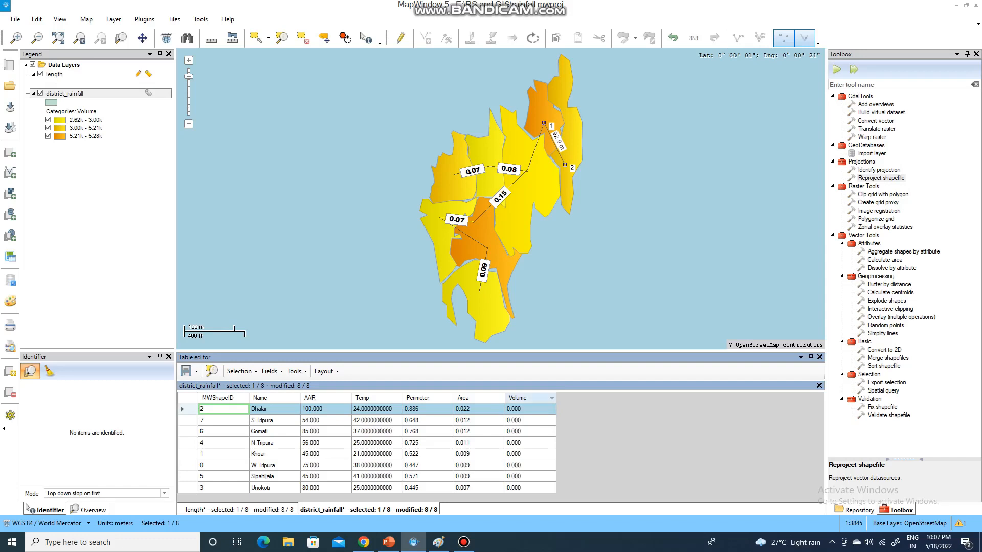
click(551, 398)
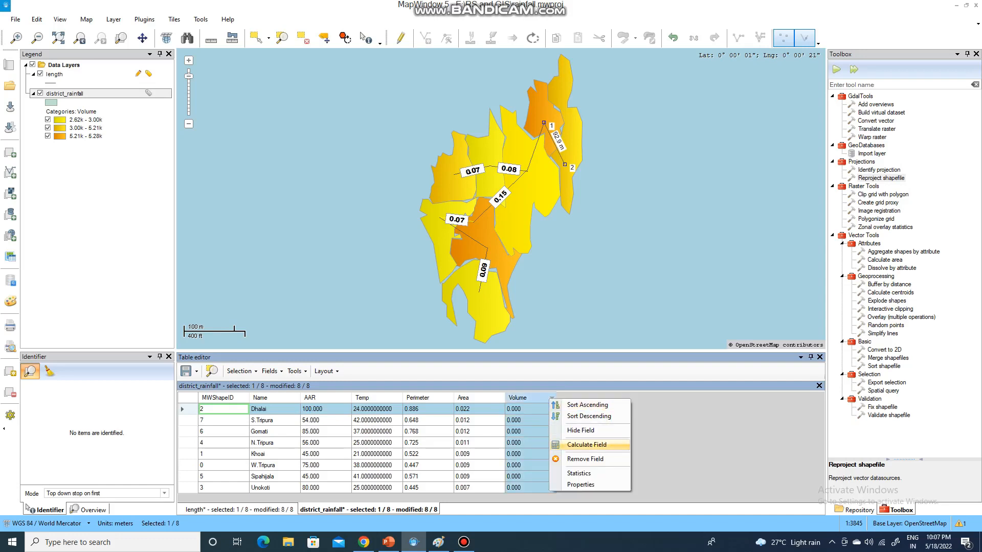
click(586, 459)
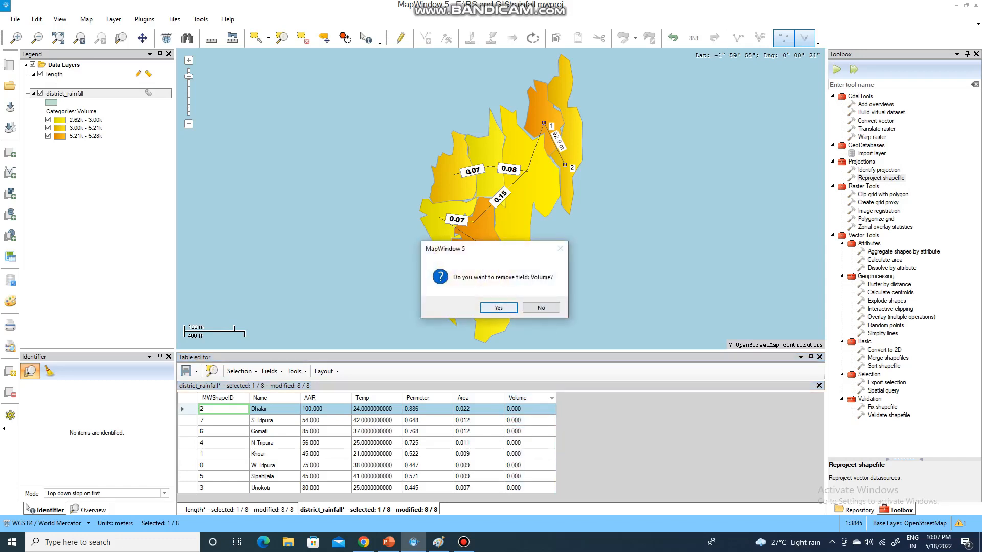
click(498, 307)
Add a new field named Volume to district_rainfall with alias V, data type Double, width 20 and precision 10
click(271, 371)
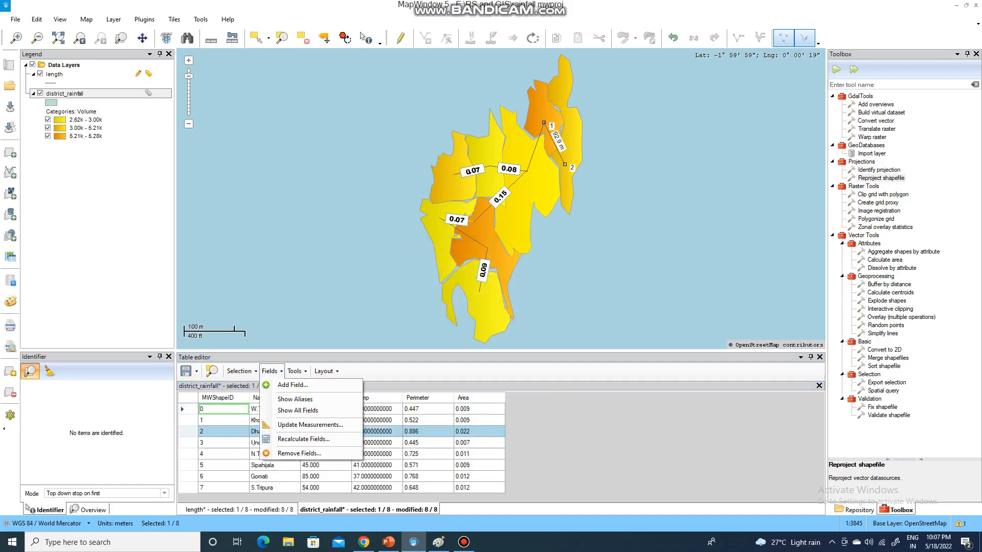
click(293, 385)
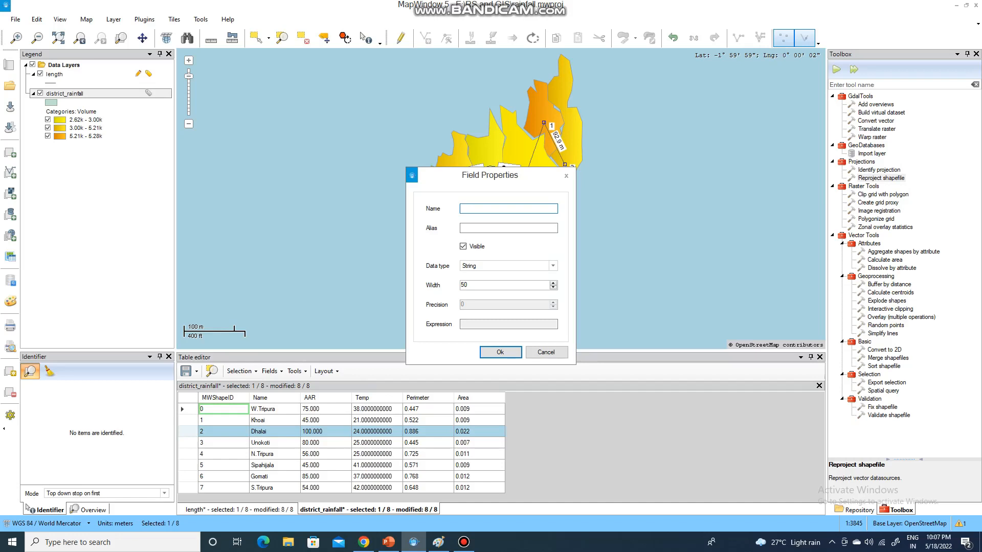
text(Volume)
key(Tab)
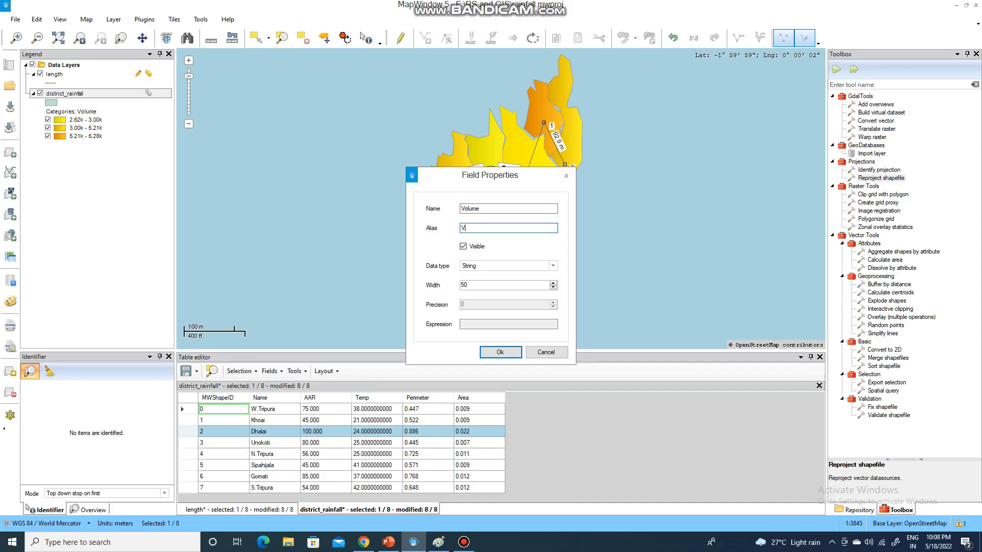
click(553, 265)
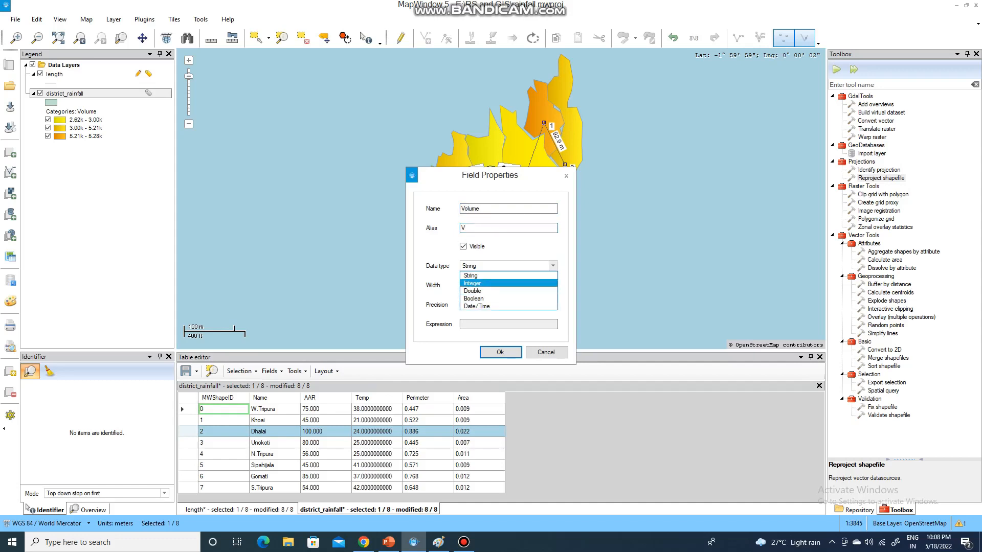
click(472, 291)
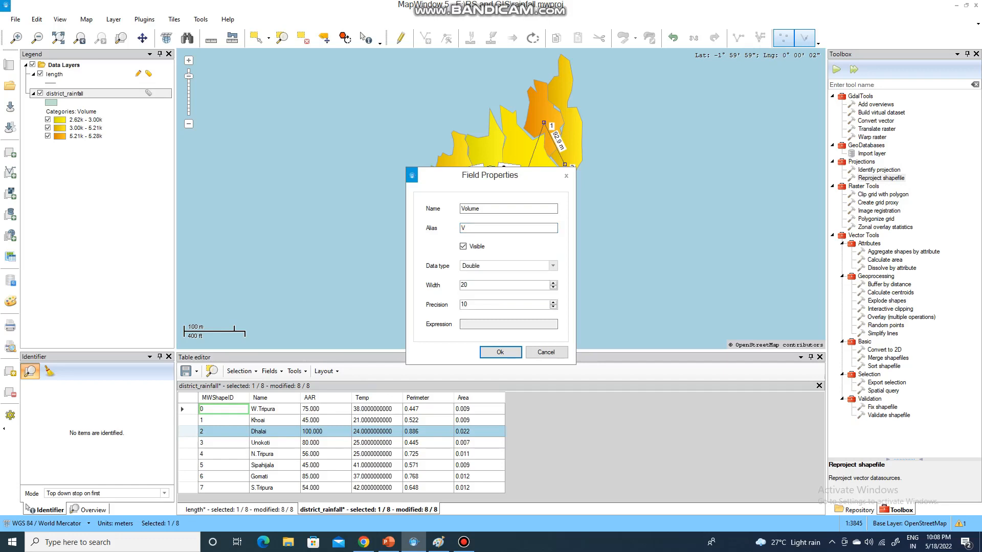
click(467, 304)
click(462, 324)
click(500, 352)
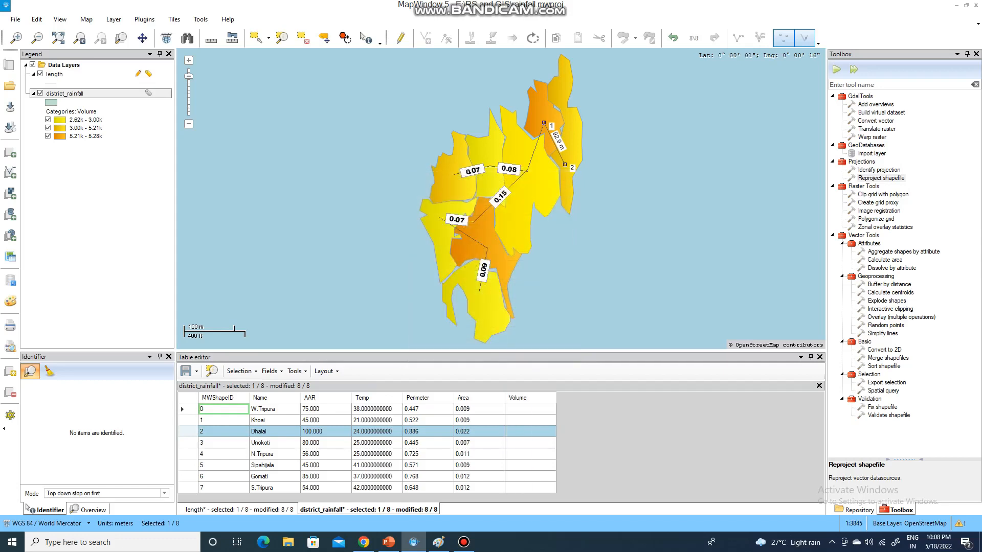
Build the expression [Area] * [Area] * [Area] for the new Volume field, test it and calculate the field
right_click(527, 398)
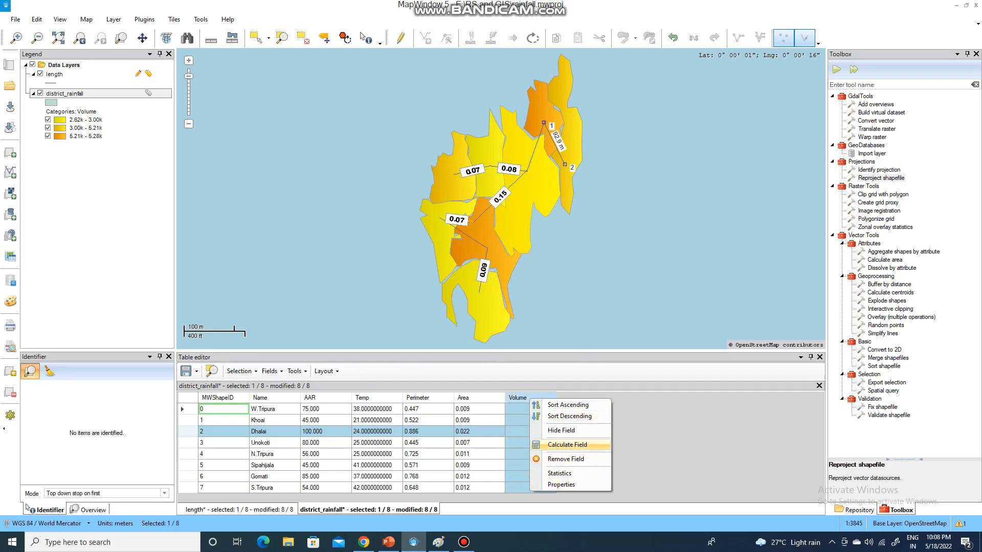
click(568, 444)
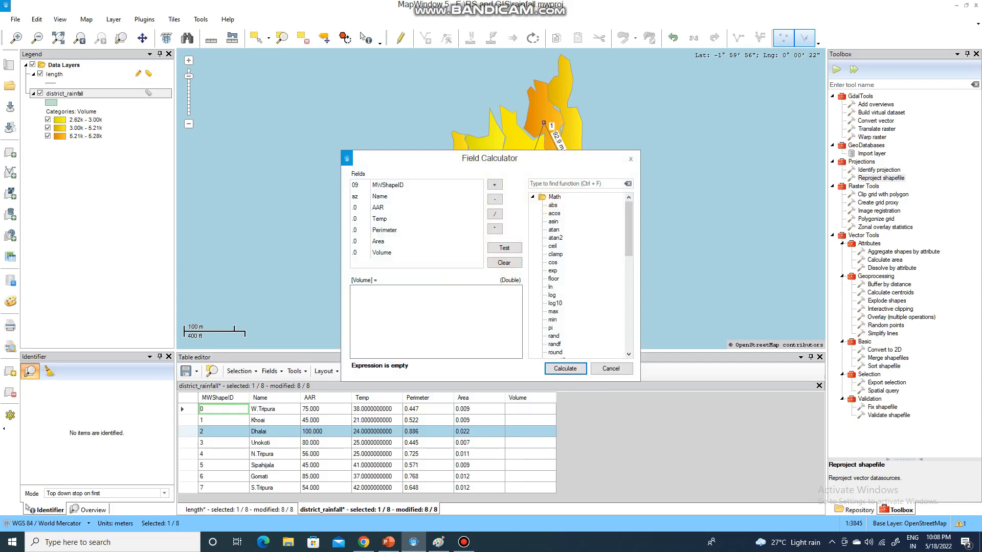
click(379, 241)
double_click(378, 242)
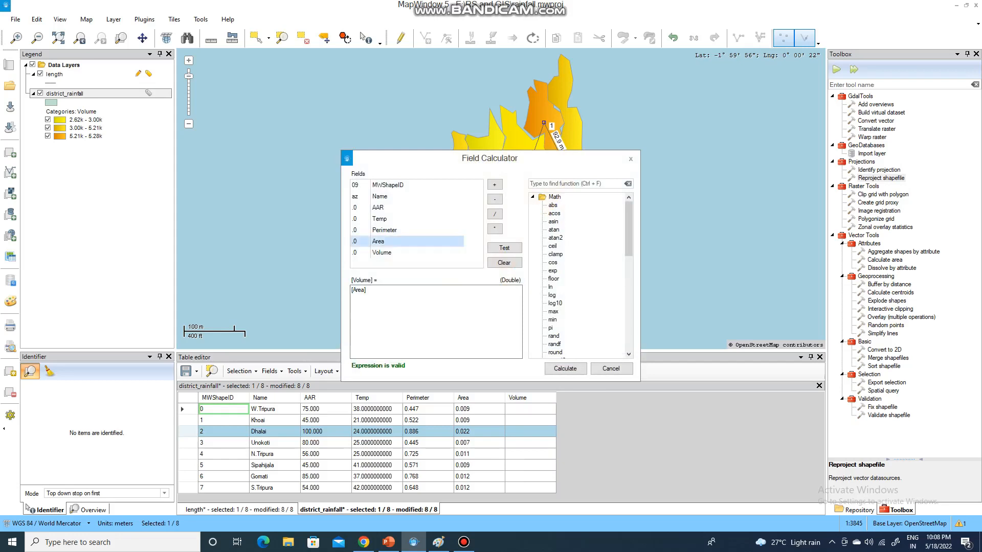
click(494, 228)
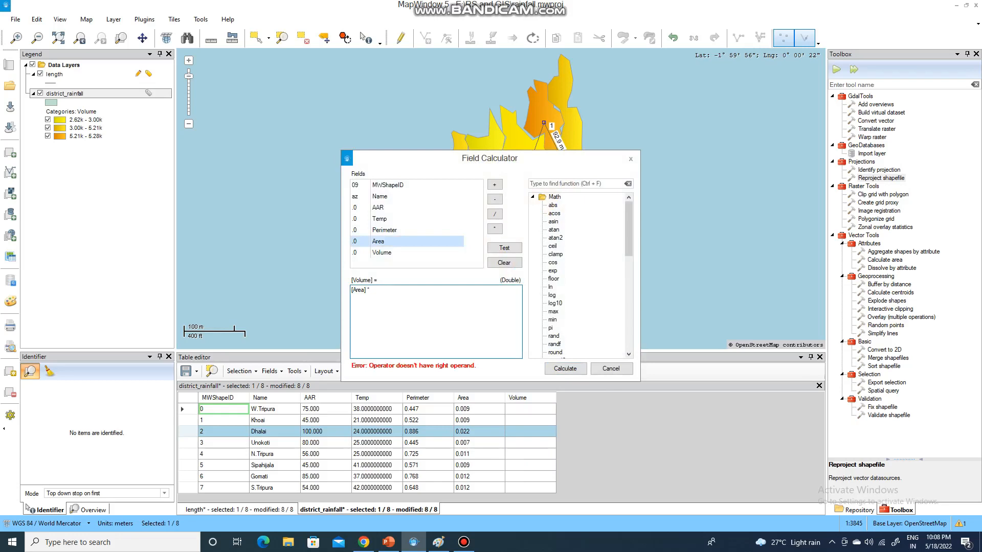
double_click(378, 241)
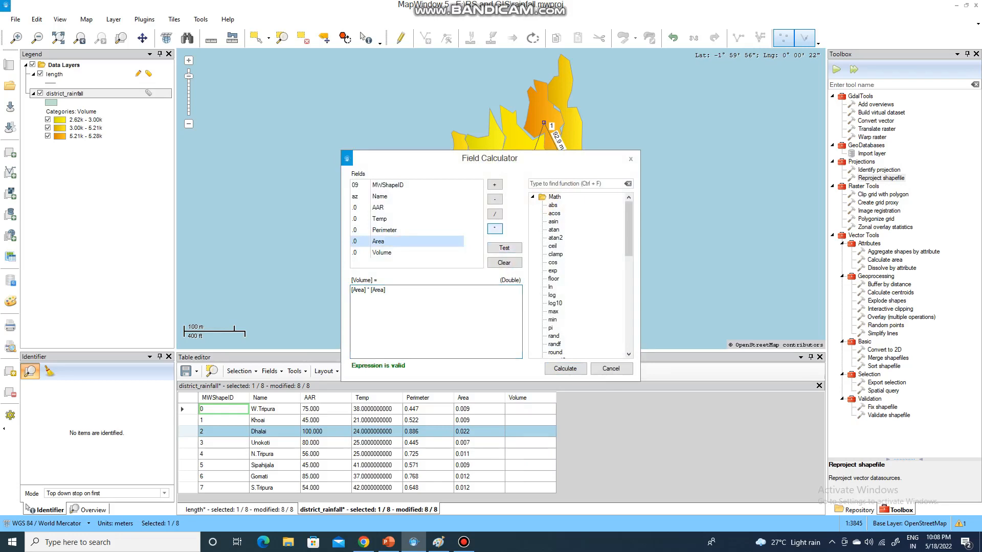
click(495, 228)
double_click(379, 241)
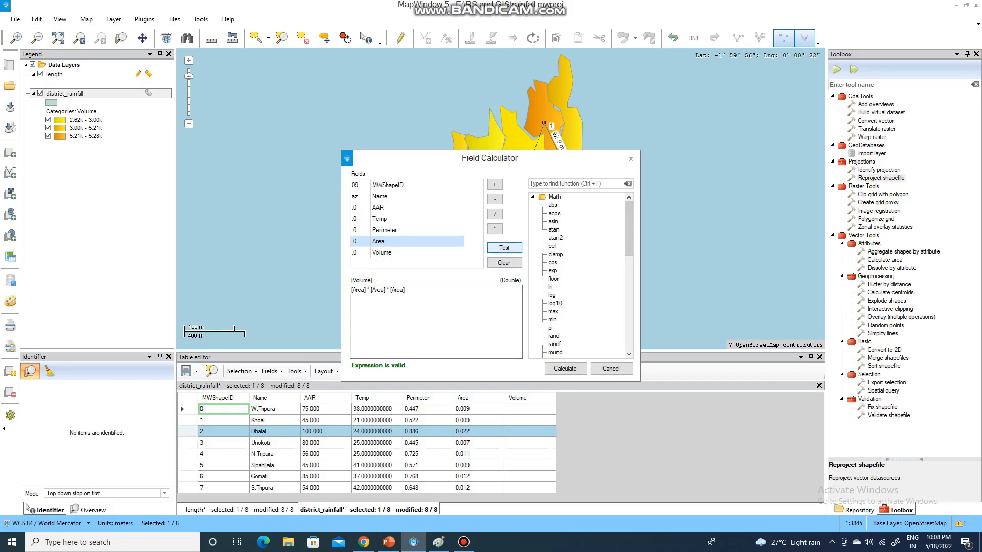
click(505, 248)
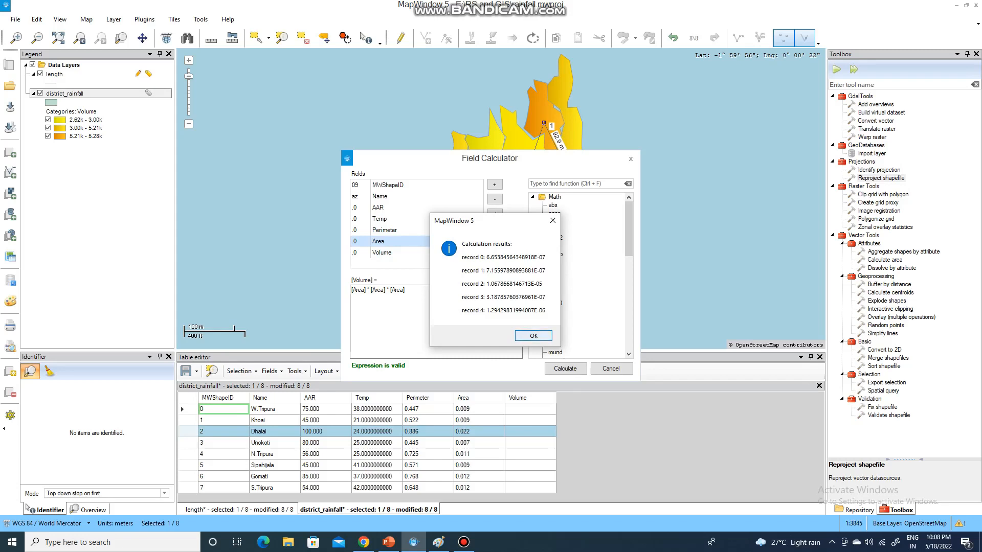
key(Return)
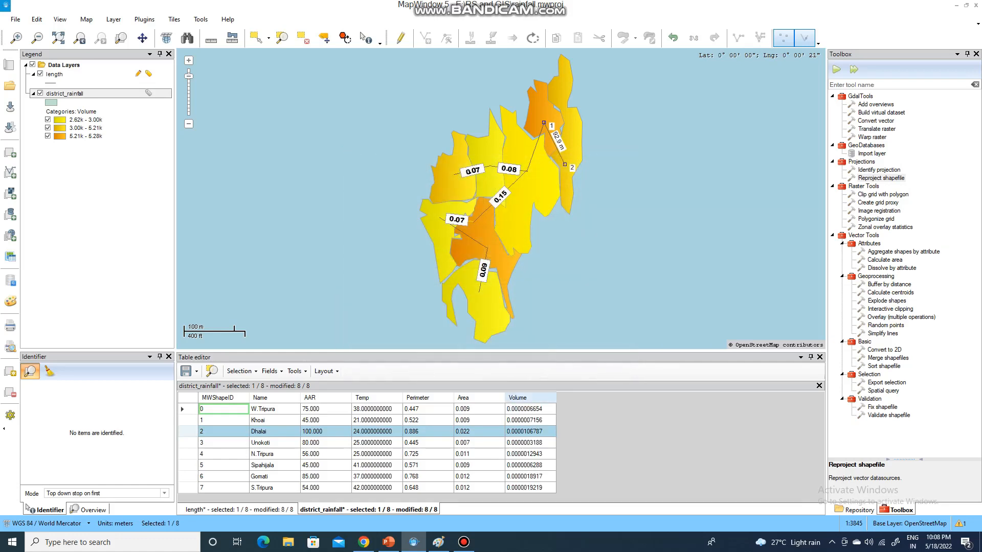
Check the Volume field's data type, precision and expression in its field properties
right_click(518, 398)
click(562, 482)
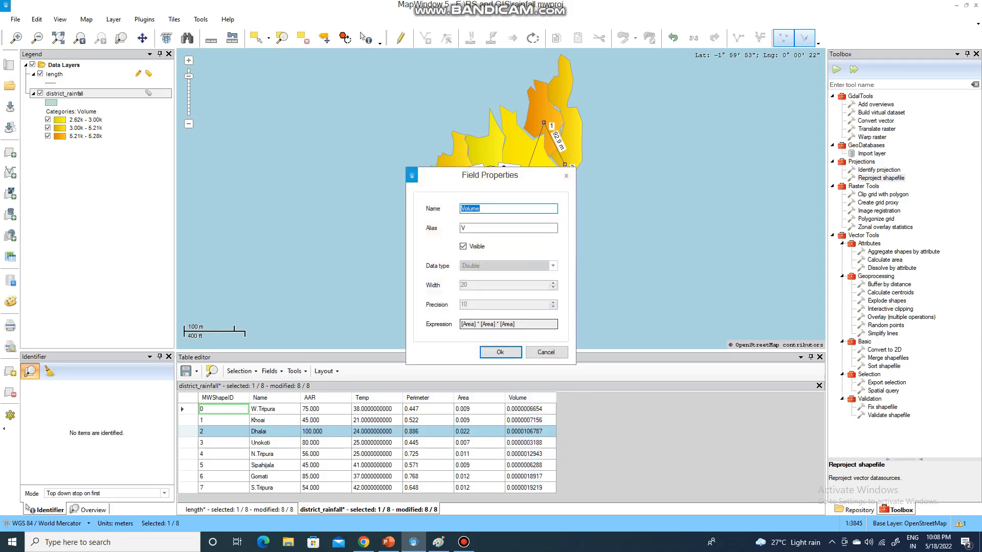
key(Return)
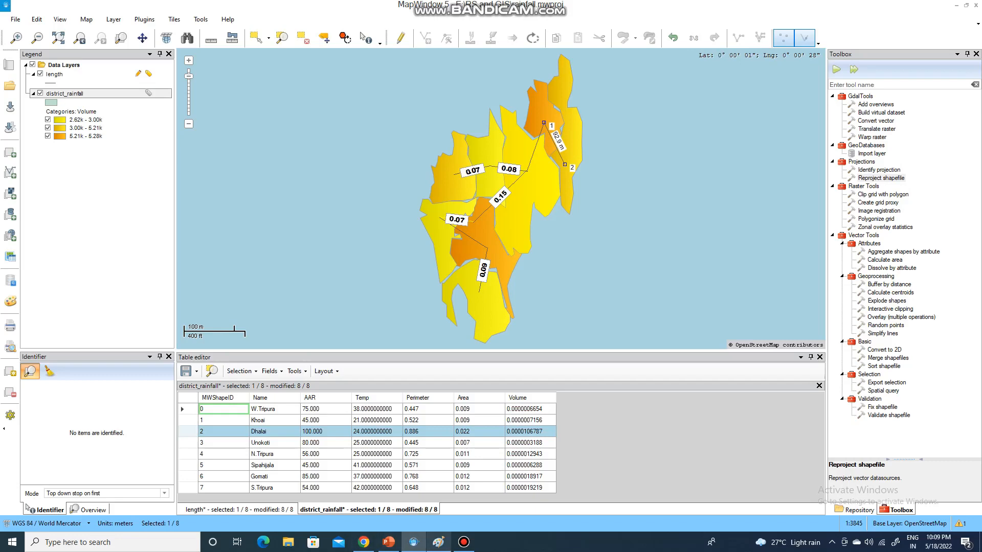
Switch to Paint and review the handwritten notes on the rational formula Q = CIA
click(438, 542)
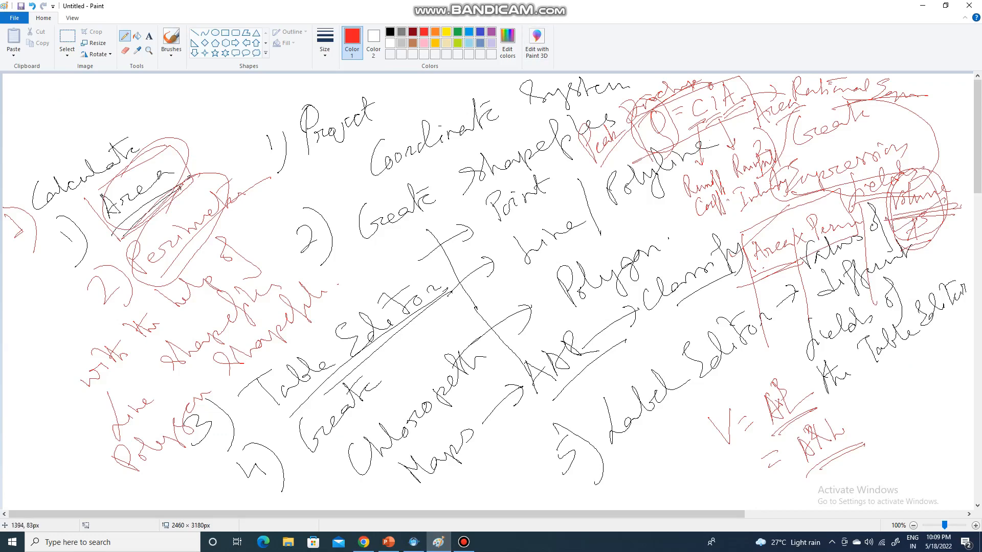
click(464, 543)
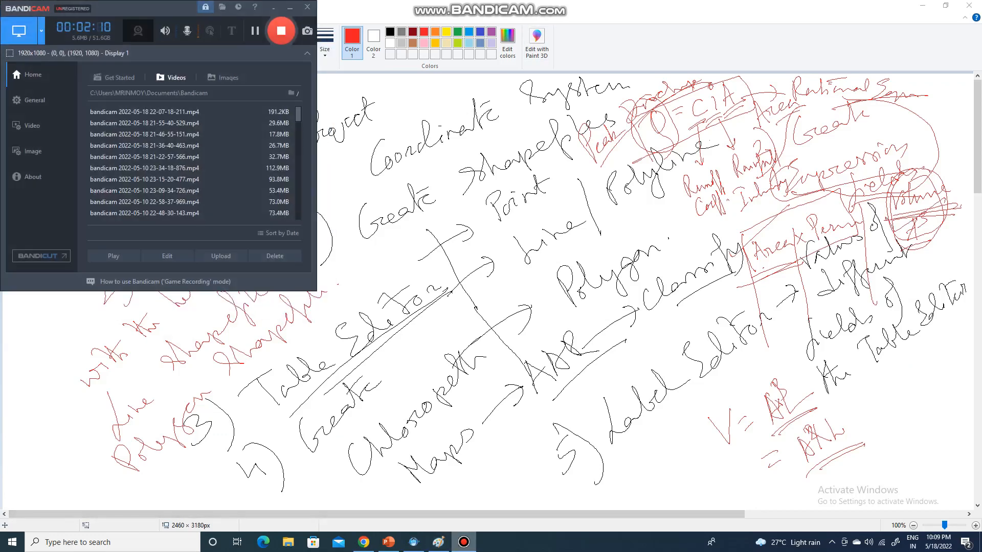
click(463, 542)
click(464, 542)
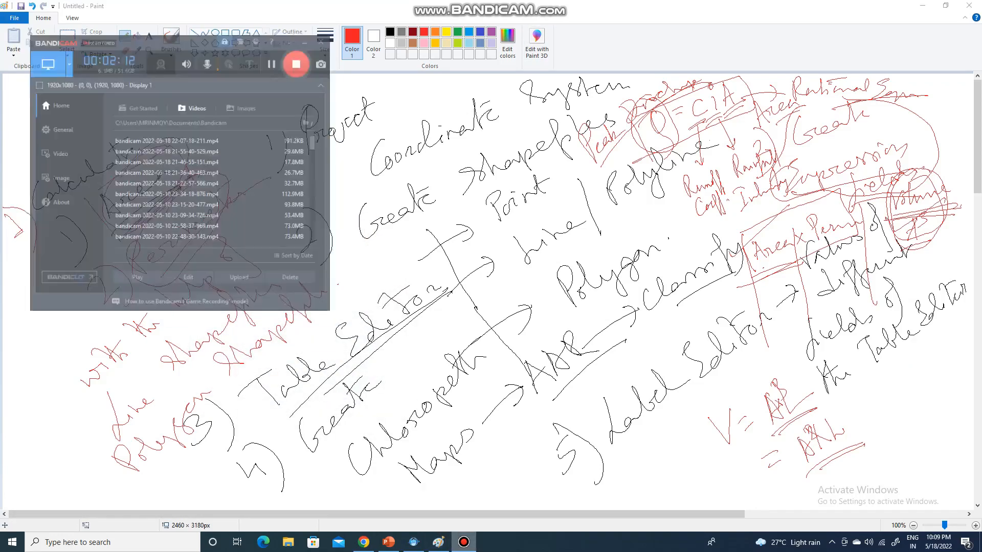
click(463, 542)
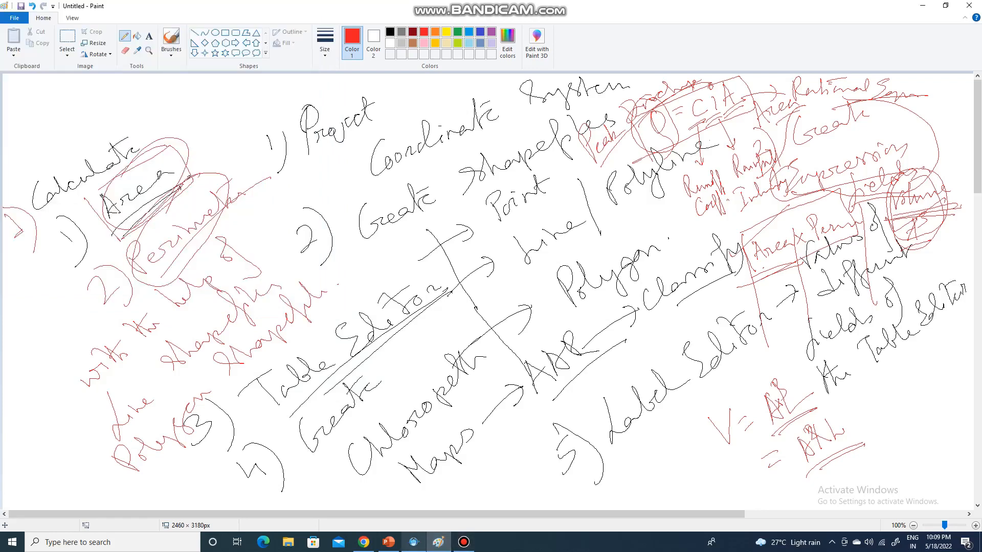
Switch back to MapWindow and add a Double field named Intensity with alias i, width 20 and precision 10
click(414, 542)
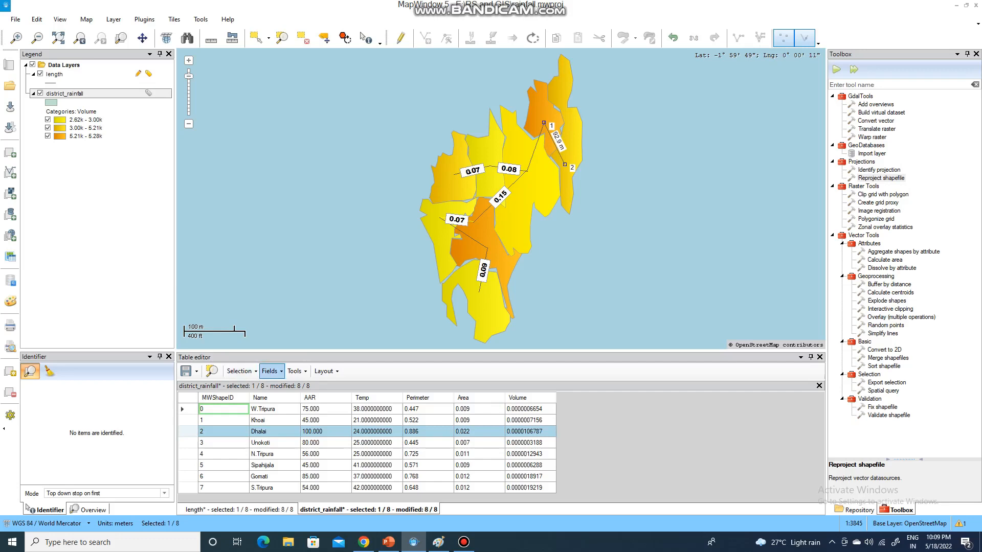
click(271, 371)
click(286, 385)
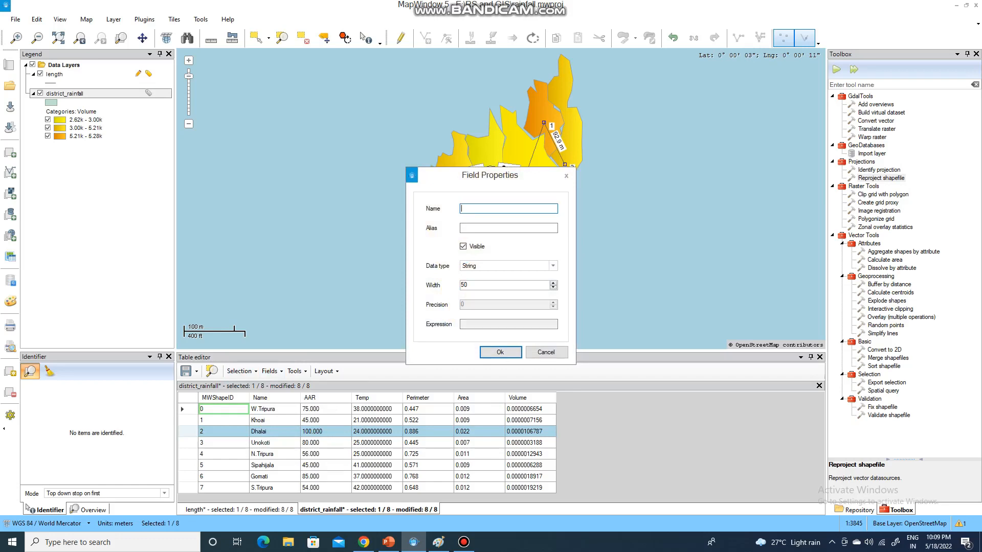
text(Intensity)
click(462, 228)
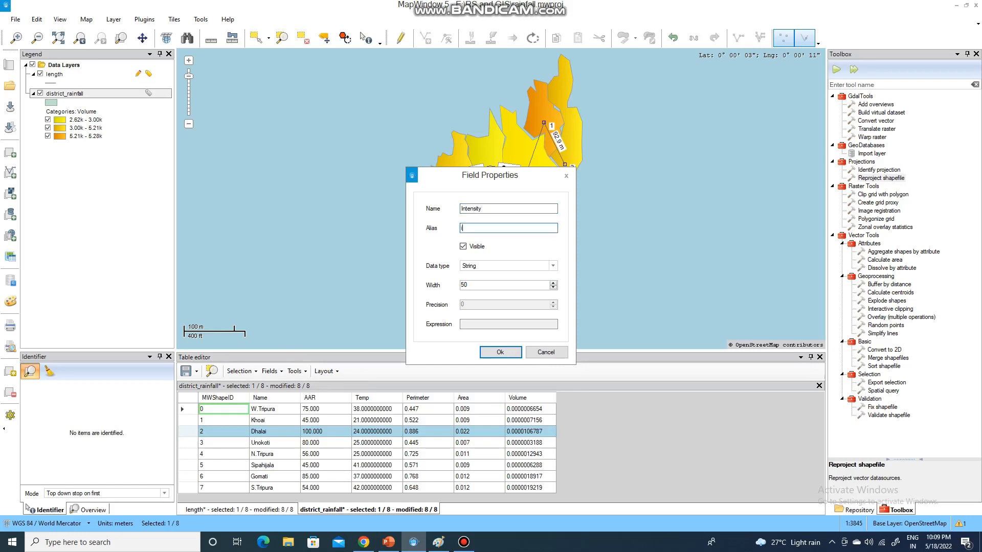
click(553, 265)
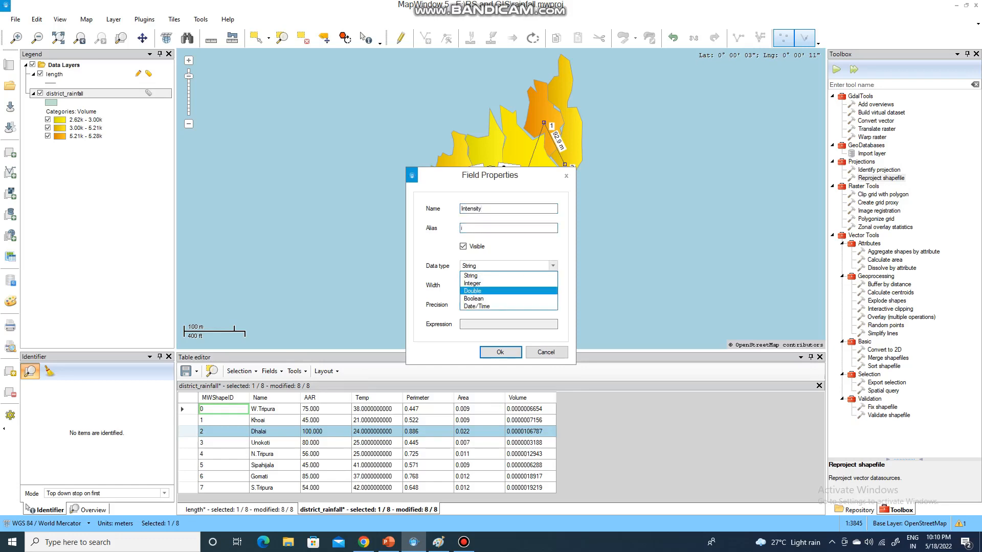
key(Return)
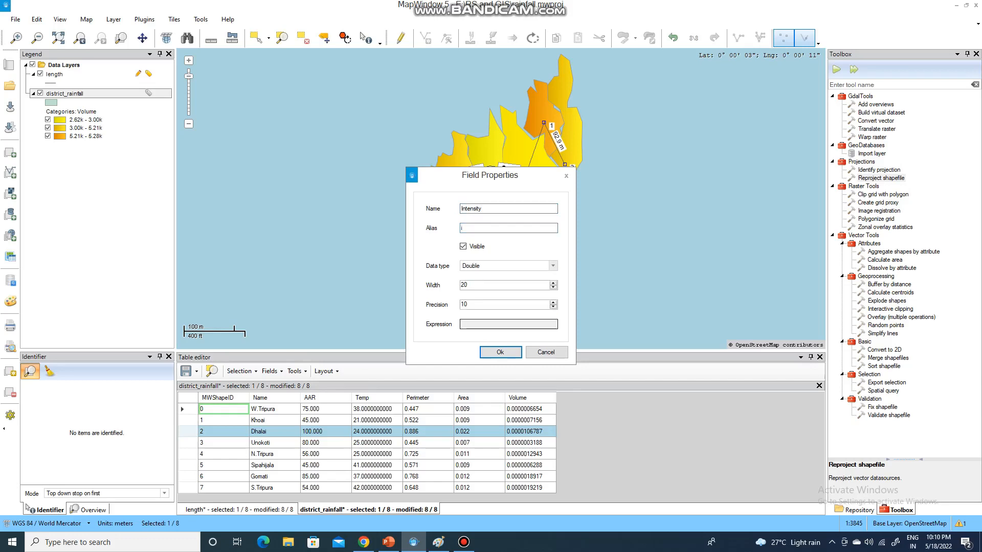
click(500, 352)
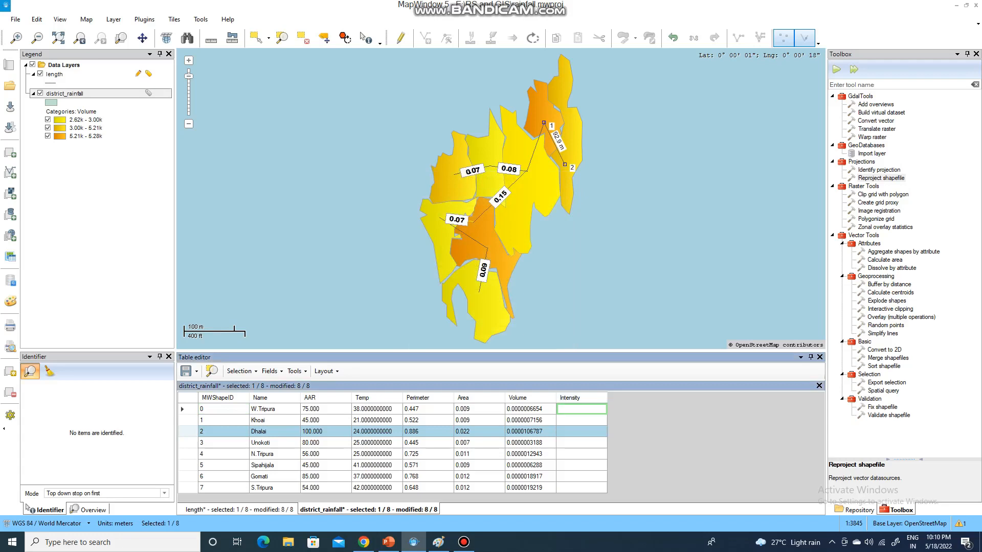
Enter Intensity values of 7 for W.Tripura, 6.5 for Khoai and 7.8 for Dhalai
text(0)
key(BackSpace)
key(Return)
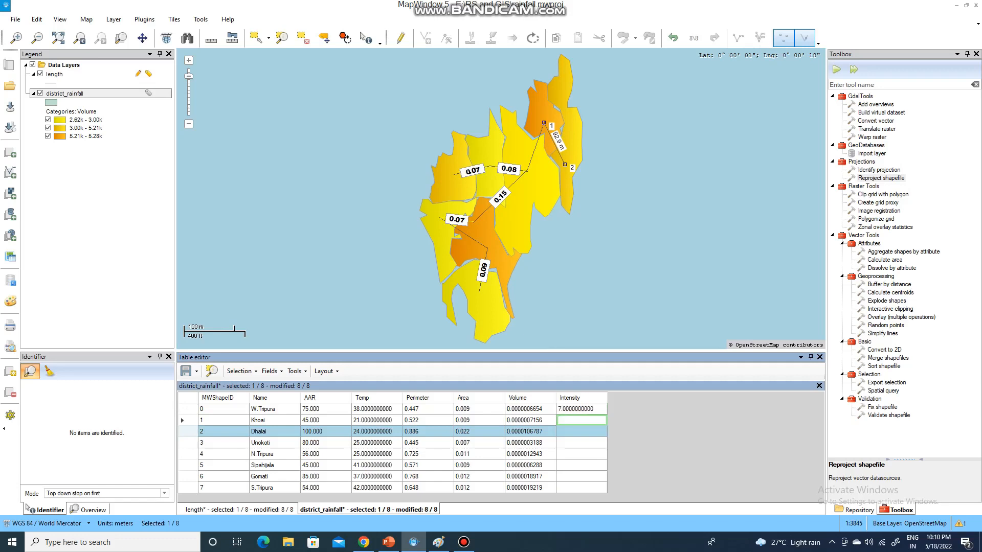
text(6.5)
key(Return)
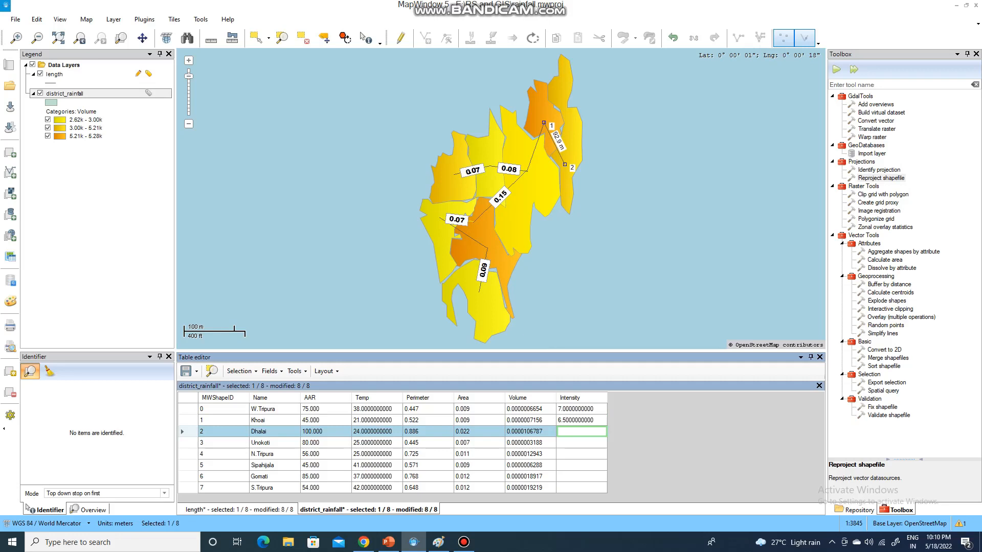
text(7.8)
key(Return)
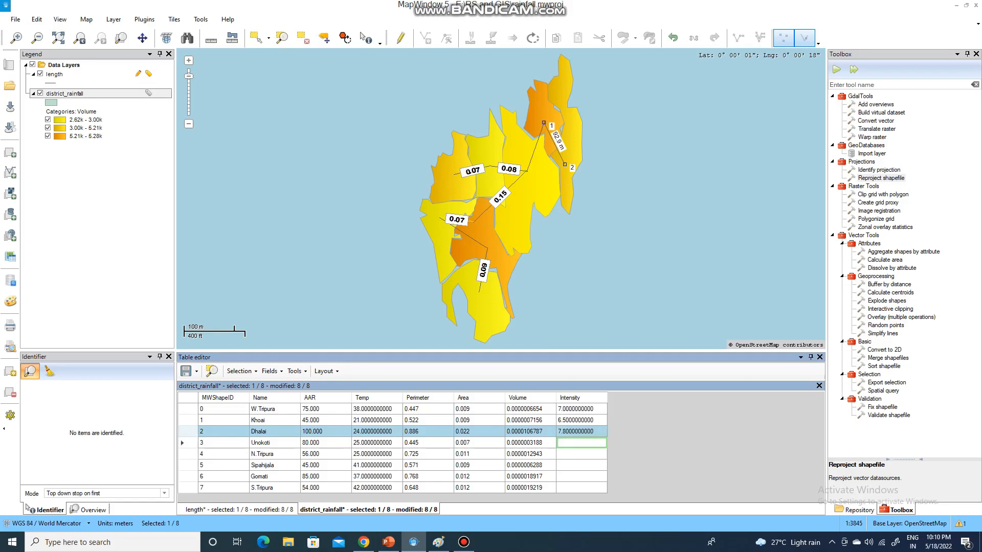
Enter Intensity values of 4.5 for Unokoti, 2.3 for N.Tripura, 1.7 for Sipahijala, 2.25 for Gomati and 0.6 for S.Tripura
text(4.5)
key(Return)
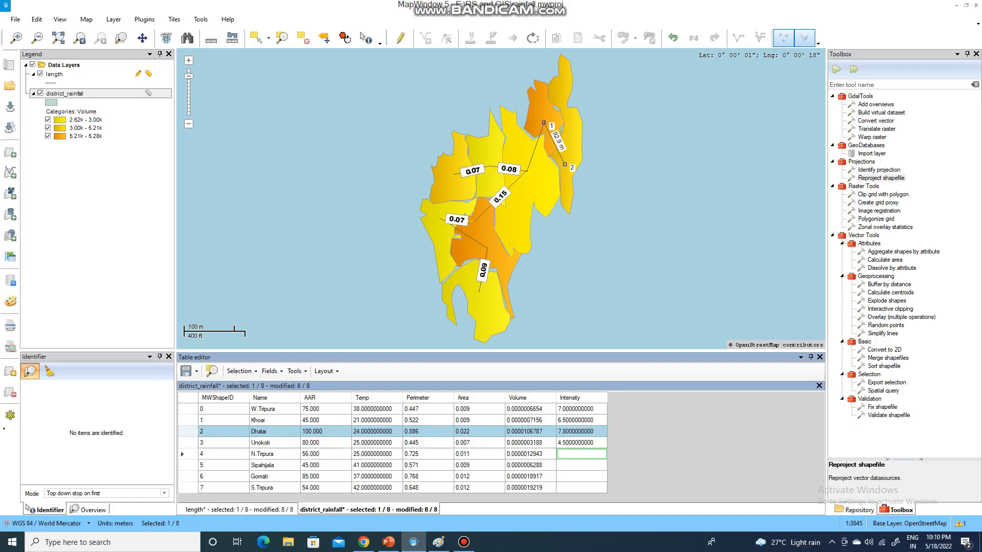
text(2.3)
key(Return)
text(1.7)
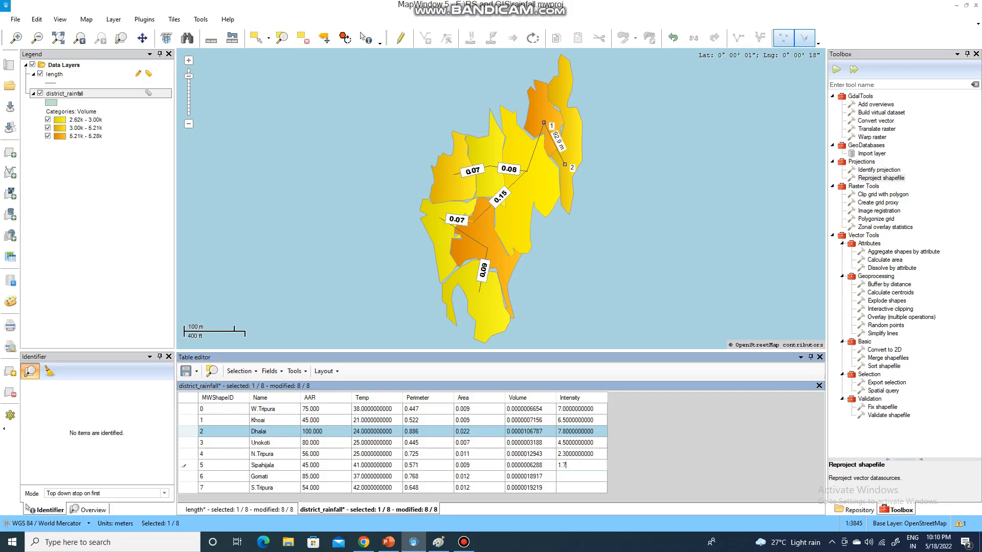
key(Return)
text(2.25)
key(Return)
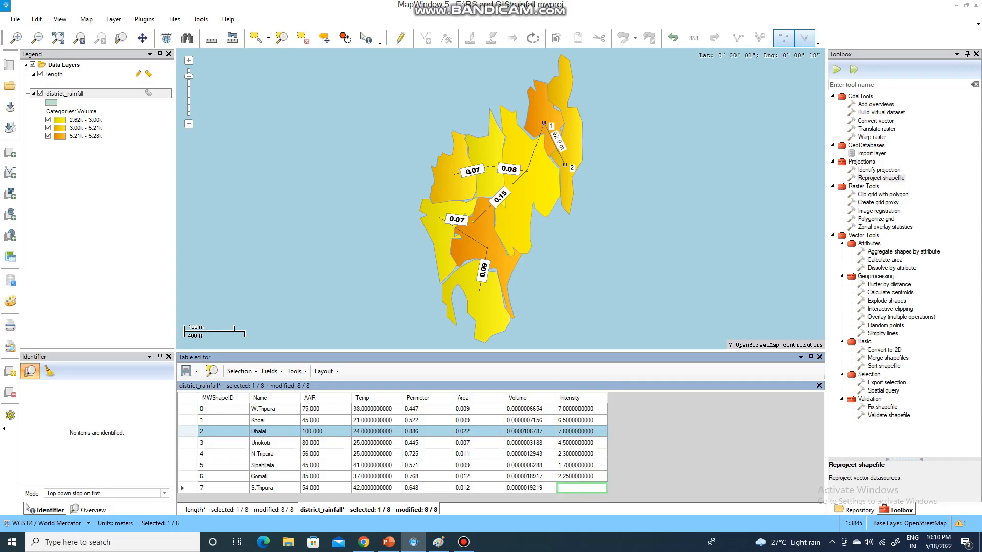
text(0)
text(.6)
key(Up)
key(Up)
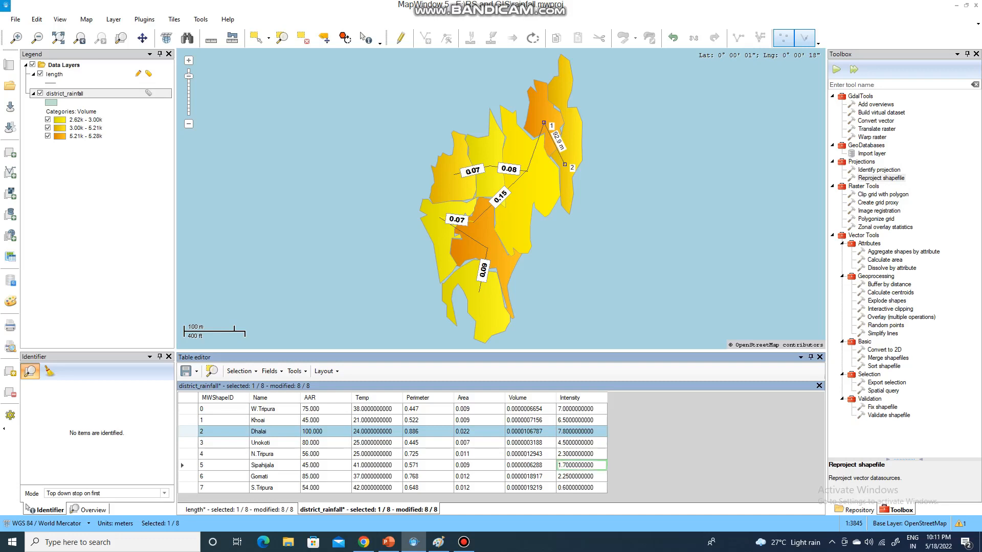
key(alt+Tab)
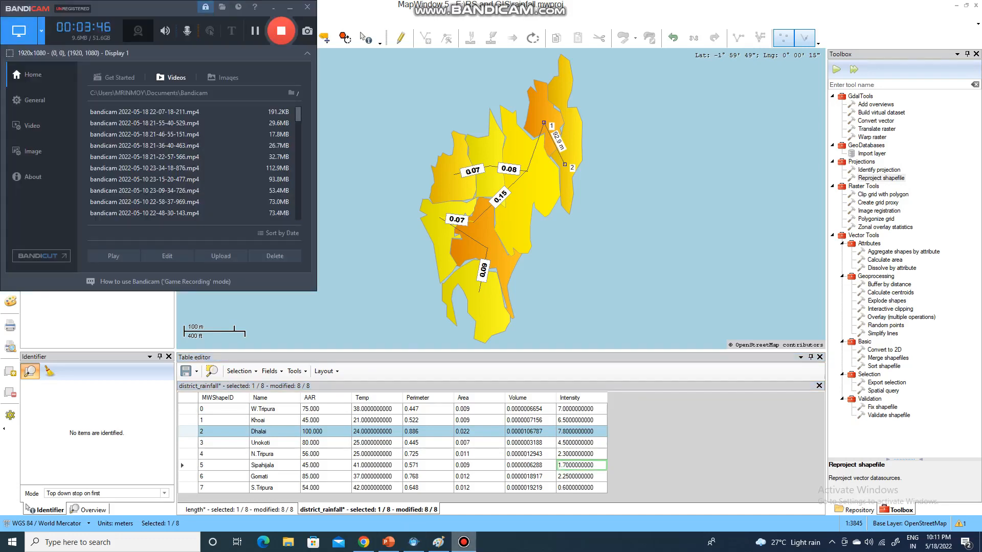
key(alt+Tab)
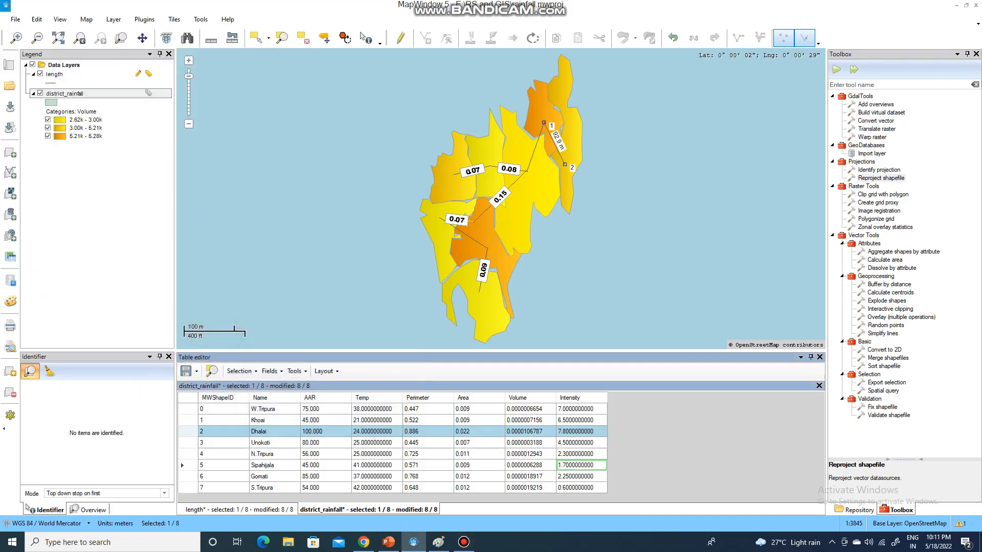
Add a Double field named Runoff with alias c, width 20 and precision 10 to the district_rainfall table
click(270, 371)
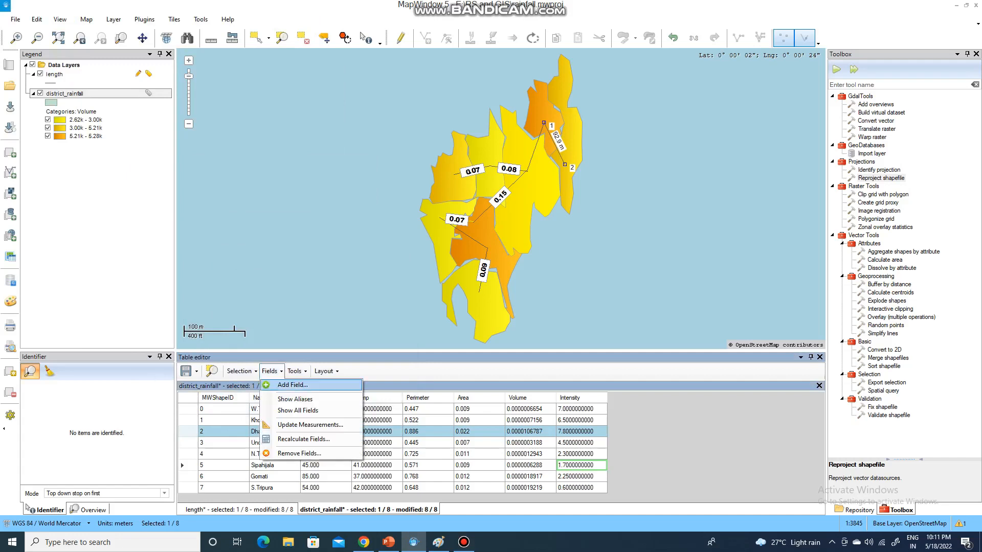
click(293, 385)
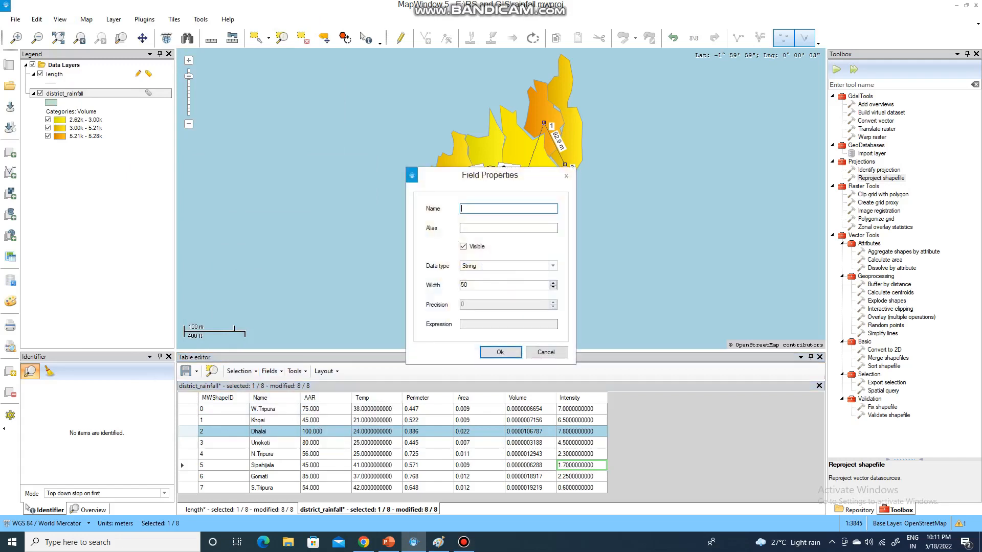
text(Runoff)
click(508, 228)
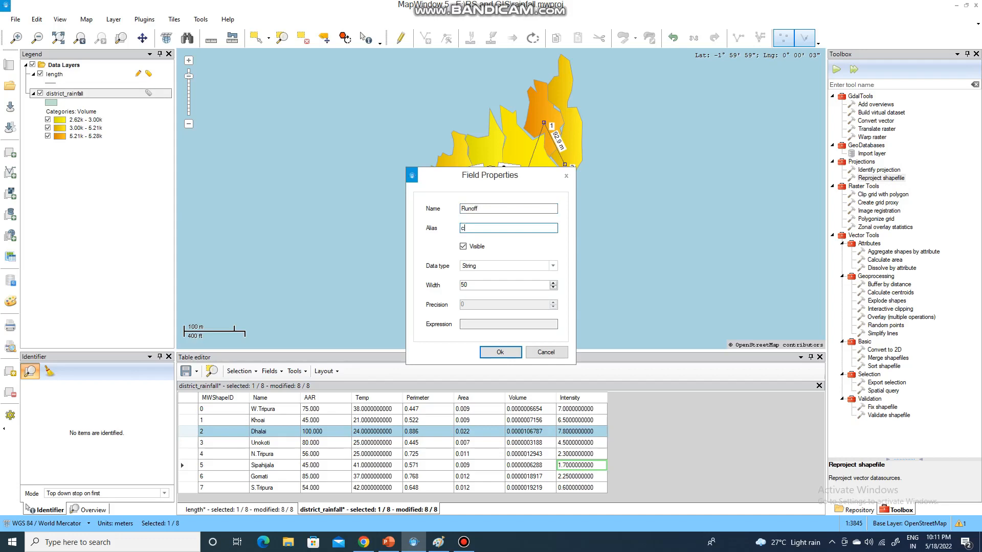
click(553, 265)
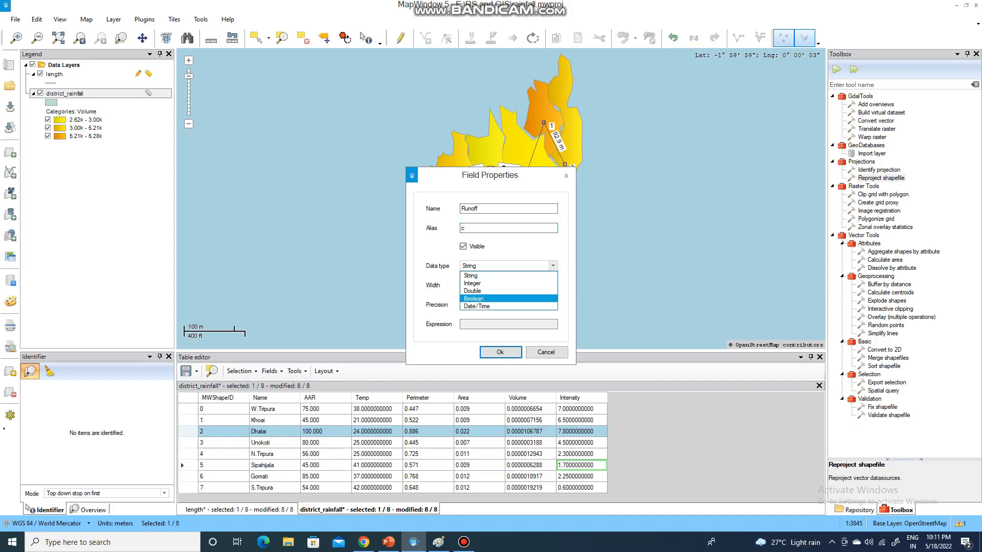
key(Up)
key(Return)
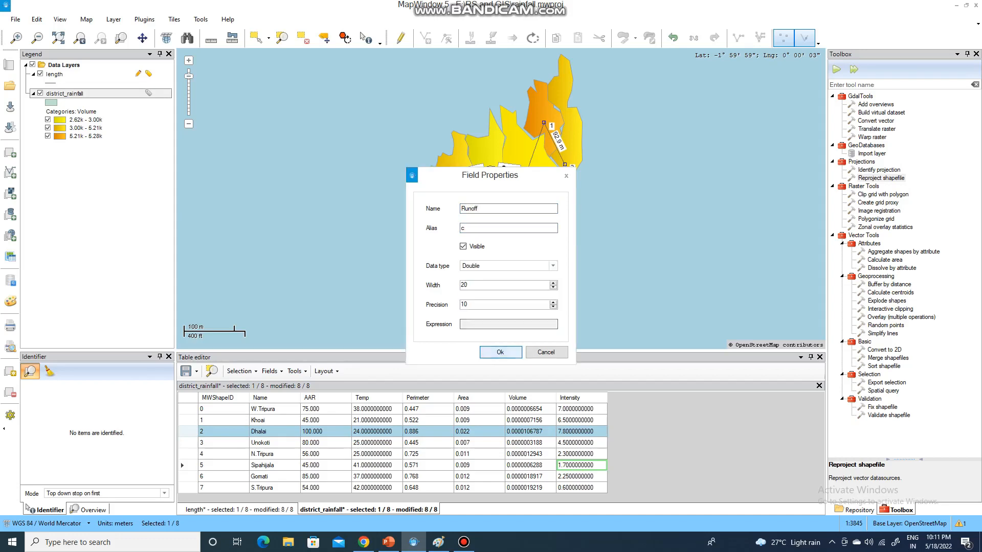
click(500, 352)
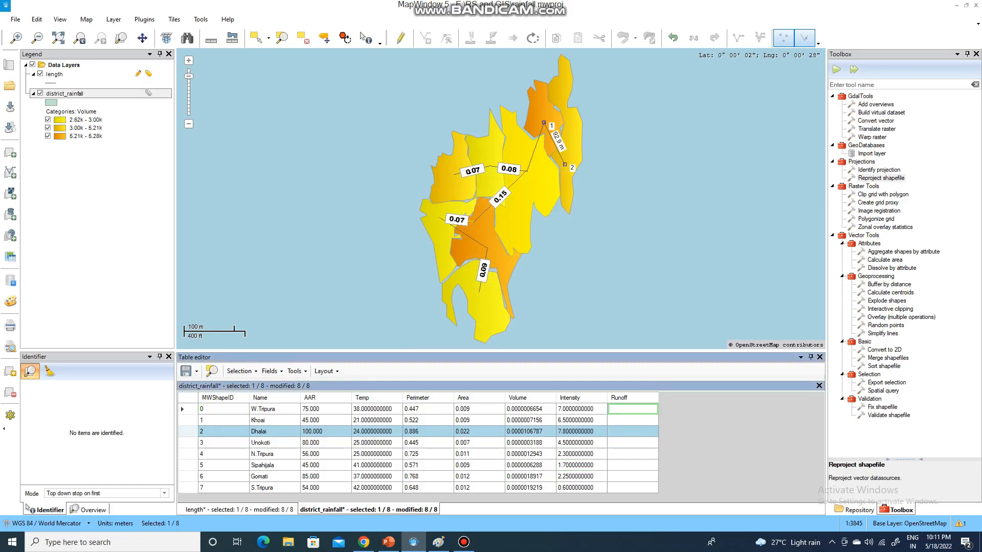
Enter a Runoff value of 0.4 for W.Tripura, Khoai and Dhalai
text(0.4)
key(Return)
text(0)
key(Return)
text(0)
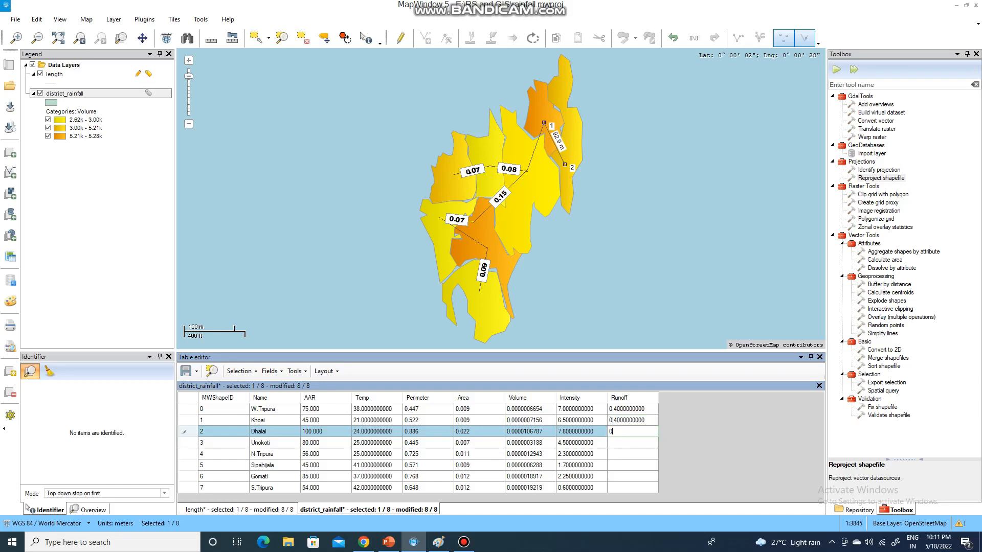
text(.4)
key(Return)
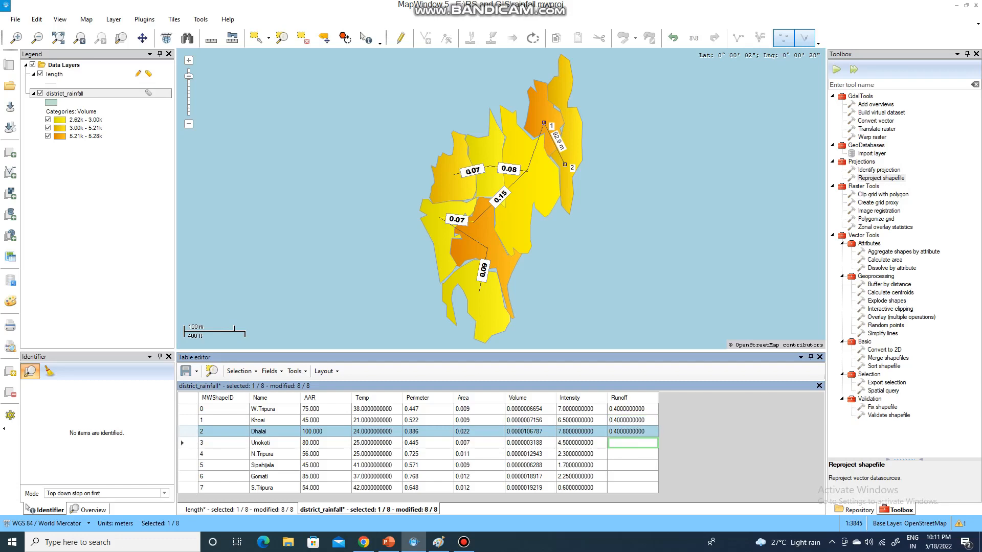
Enter Runoff values of 0.6 for Unokoti and N.Tripura, 0.8 for Sipahijala, and 0.9 for Gomati and S.Tripura
text(0)
key(Return)
text(0.6)
key(Return)
text(0)
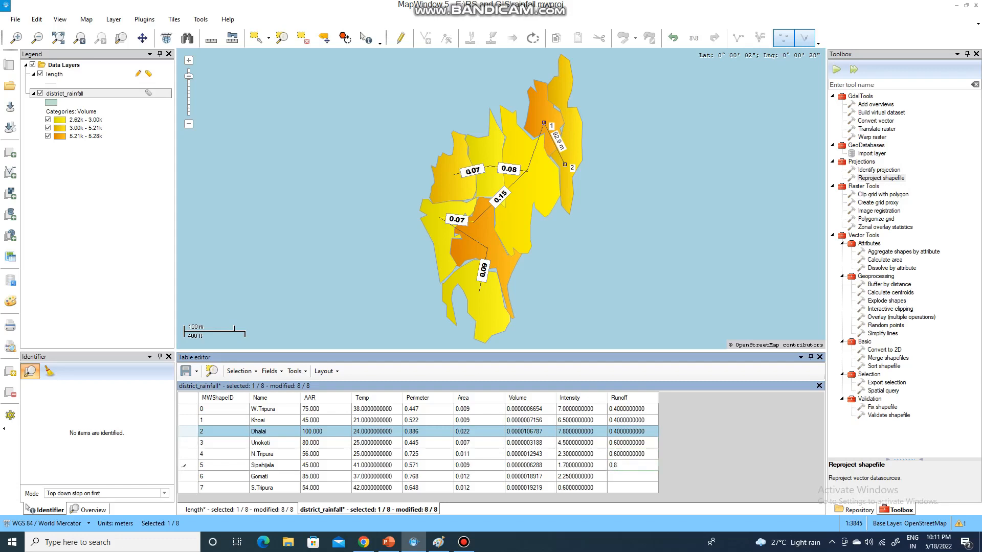
text(.8)
key(Return)
text(0)
key(Return)
text(0.9)
key(Return)
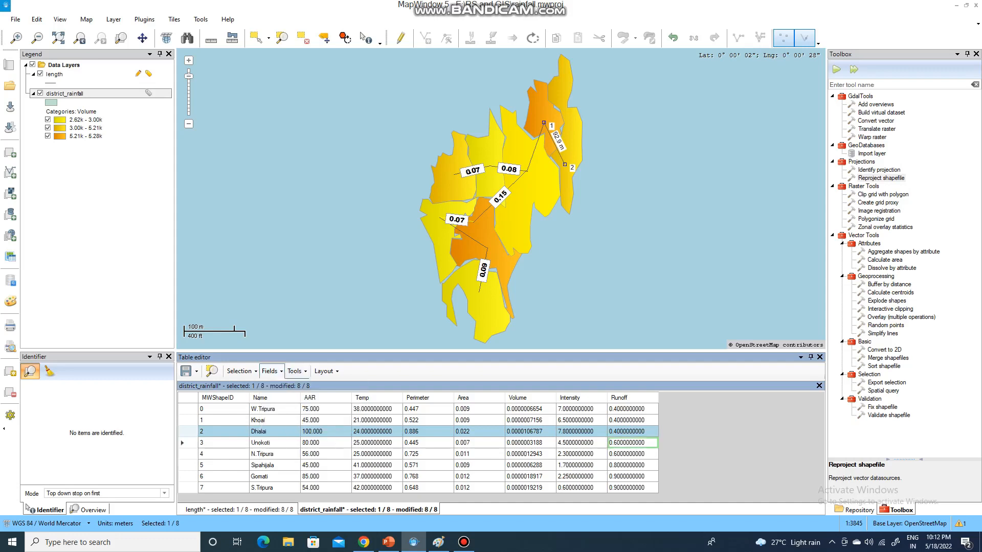
Start adding another new field to the district_rainfall attribute table
click(271, 371)
click(292, 385)
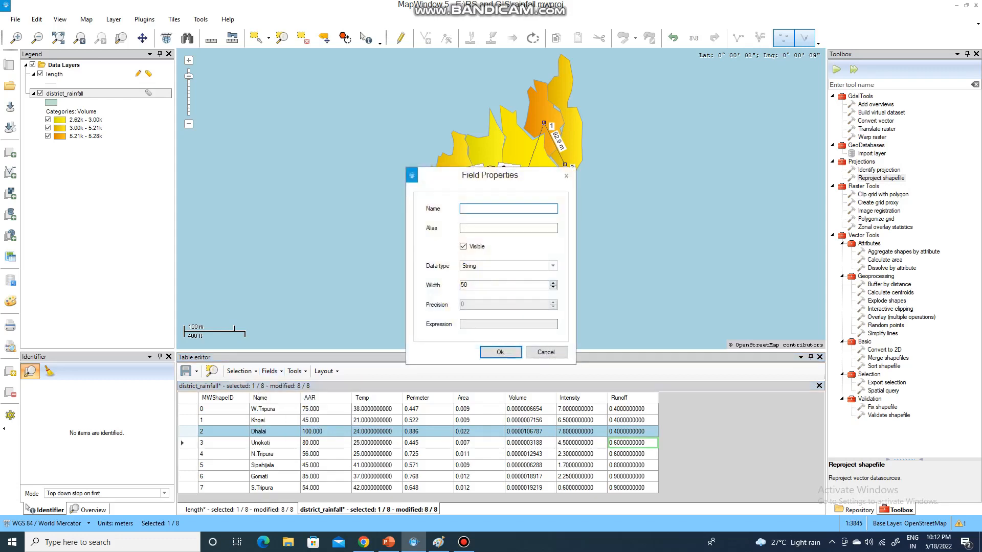
text(R)
text(ff)
key(BackSpace)
key(BackSpace)
key(BackSpace)
key(BackSpace)
key(BackSpace)
key(BackSpace)
text(D)
key(BackSpace)
Name the new field Peak Disch with alias Q, make it Double with width 20 and precision 10, and create it
text(Peak Disch)
key(Tab)
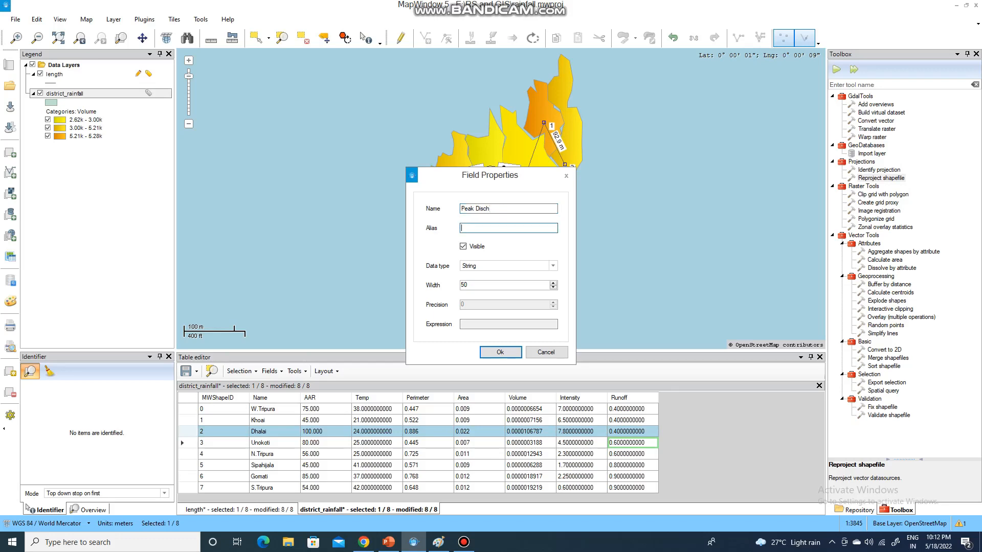
text(Q)
key(Tab)
key(Tab)
key(alt+Down)
key(Down)
key(Down)
key(Return)
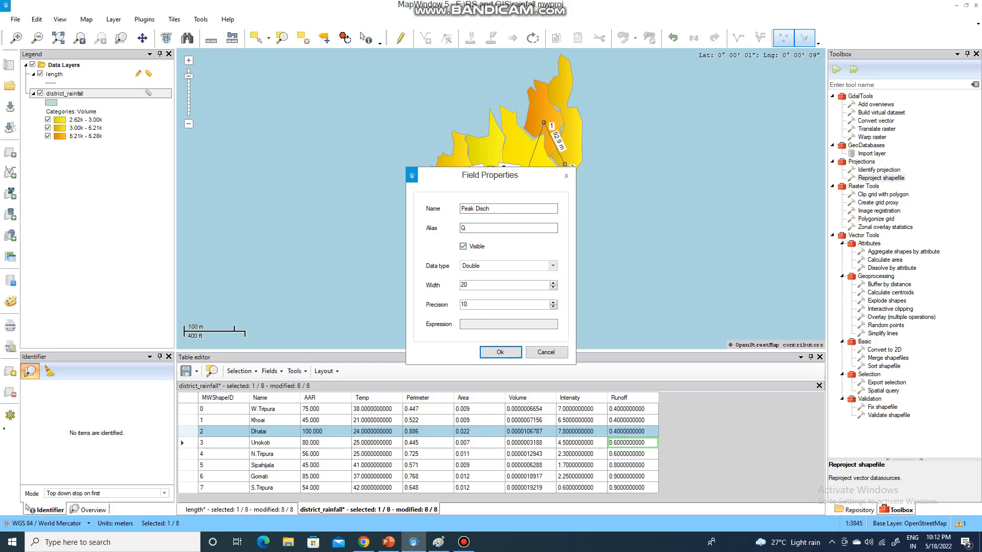
key(Return)
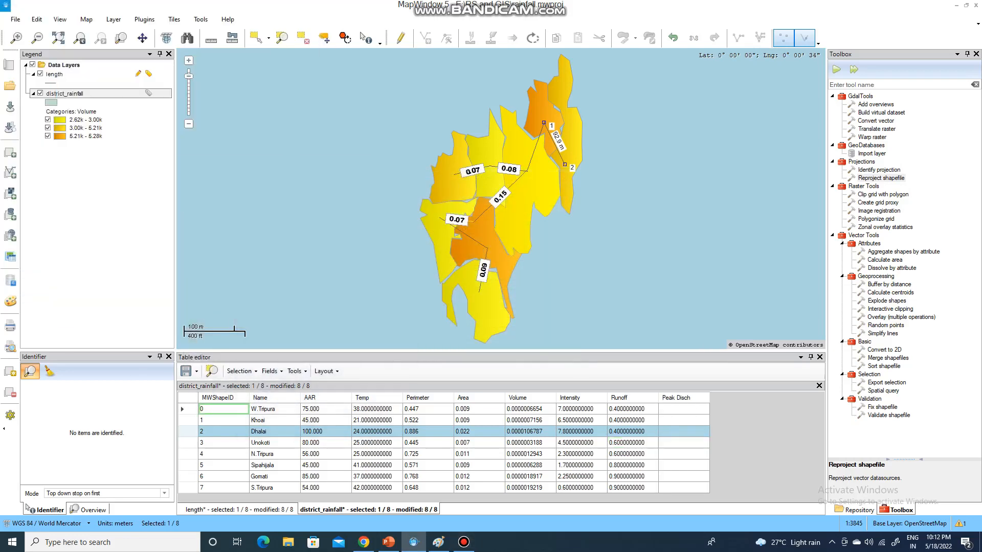
Build the expression [Area] * [Intensity] * [Runoff] for the Peak Disch field in the Field Calculator
right_click(685, 400)
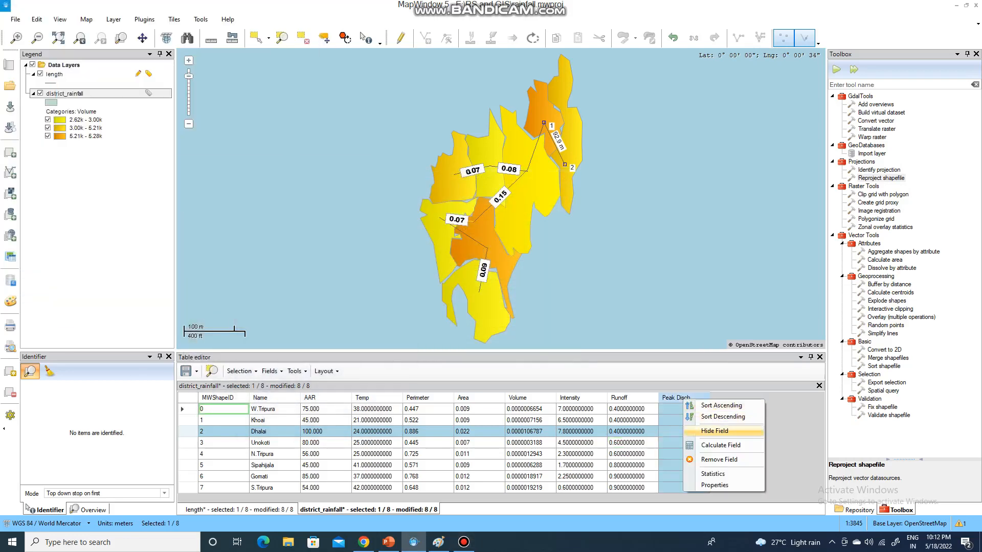
click(721, 446)
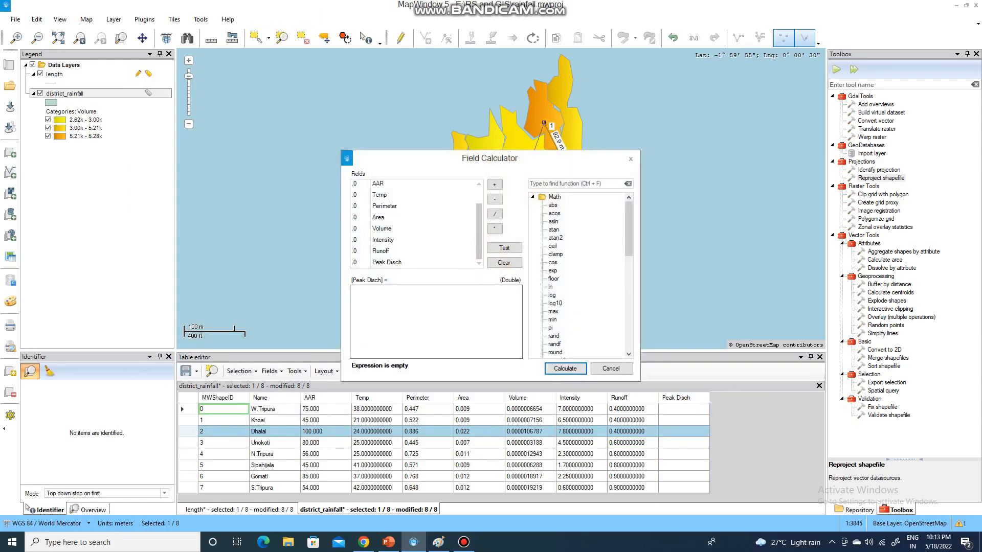
click(387, 262)
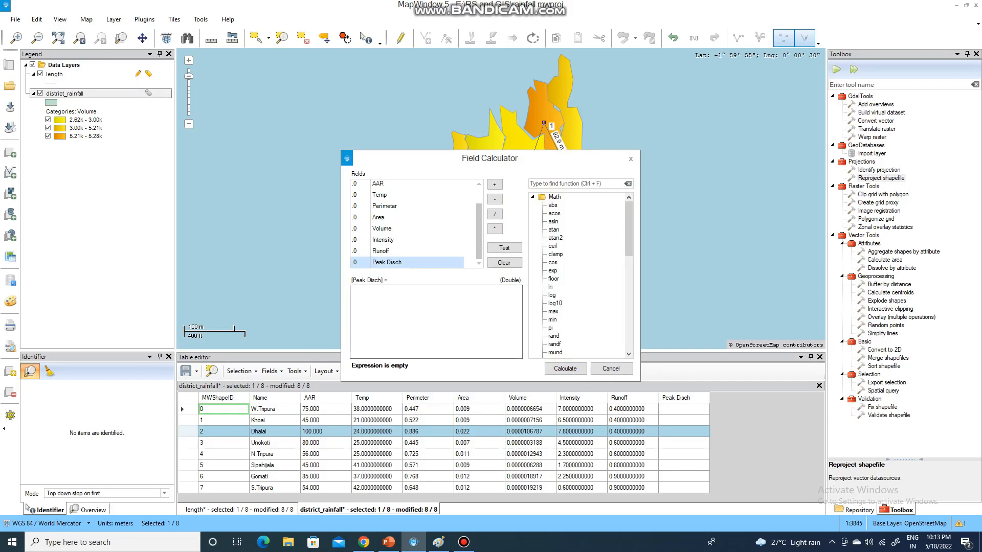
click(378, 218)
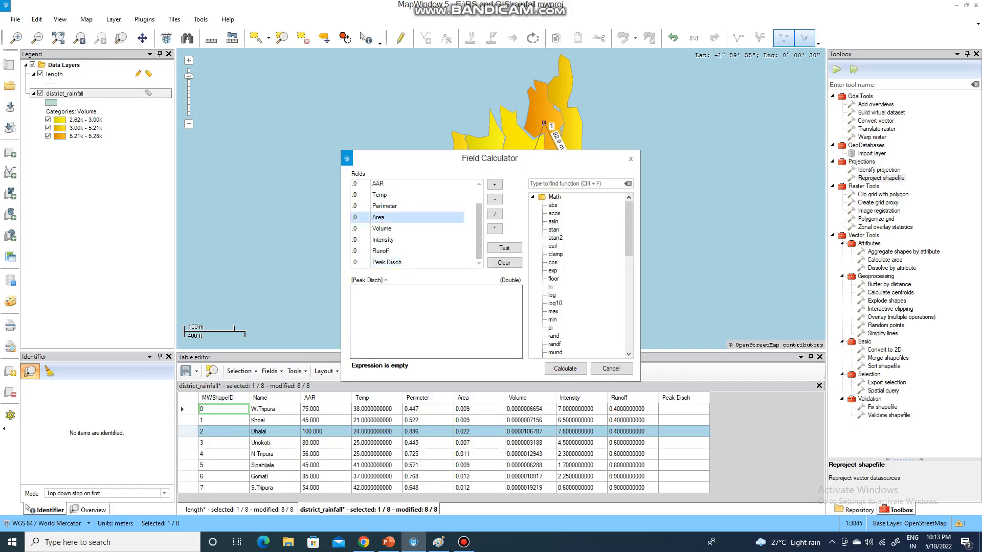
double_click(378, 217)
click(495, 229)
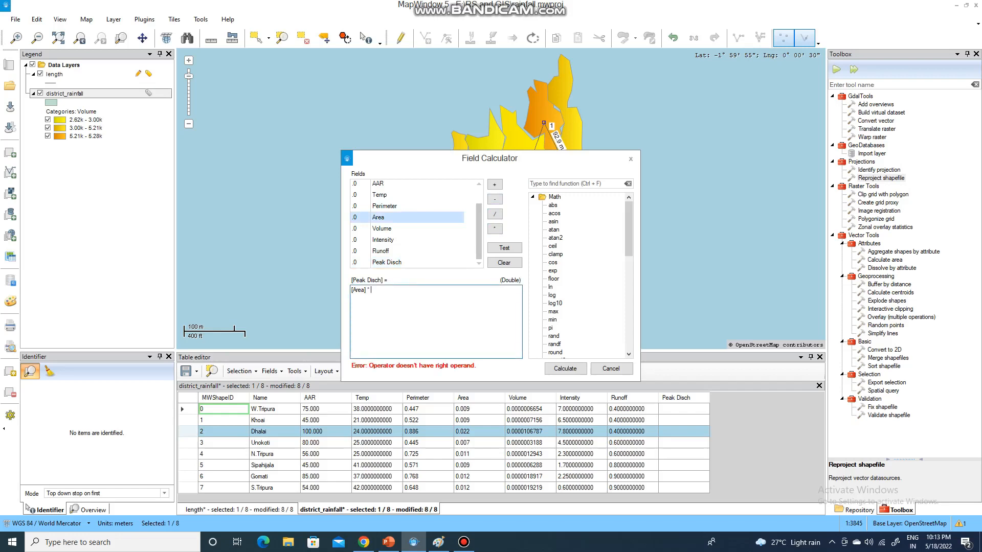
double_click(383, 240)
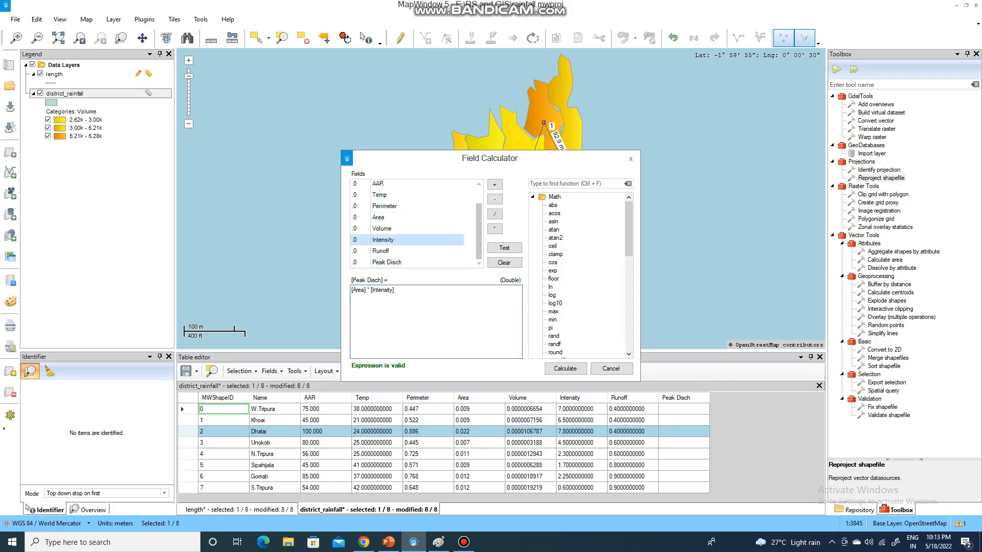
click(495, 229)
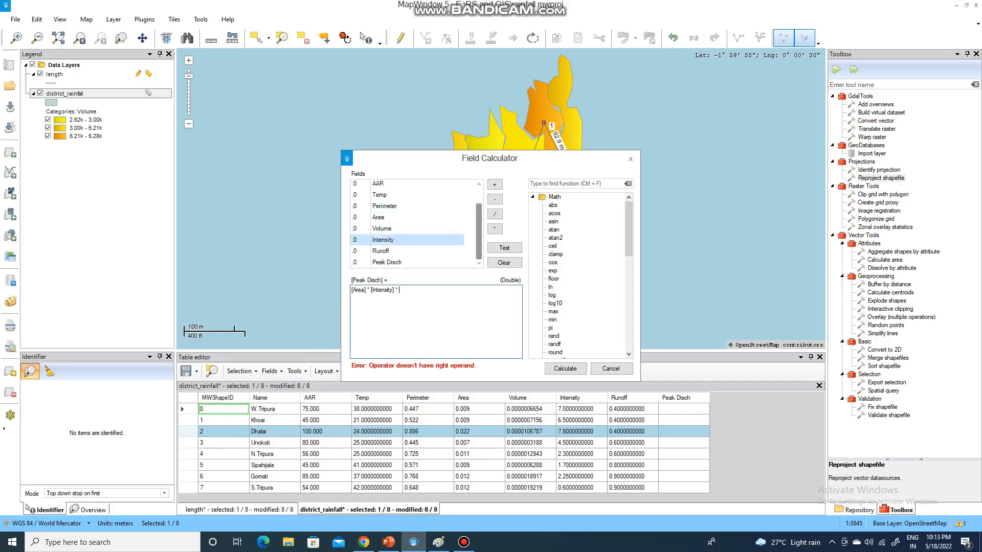
click(381, 251)
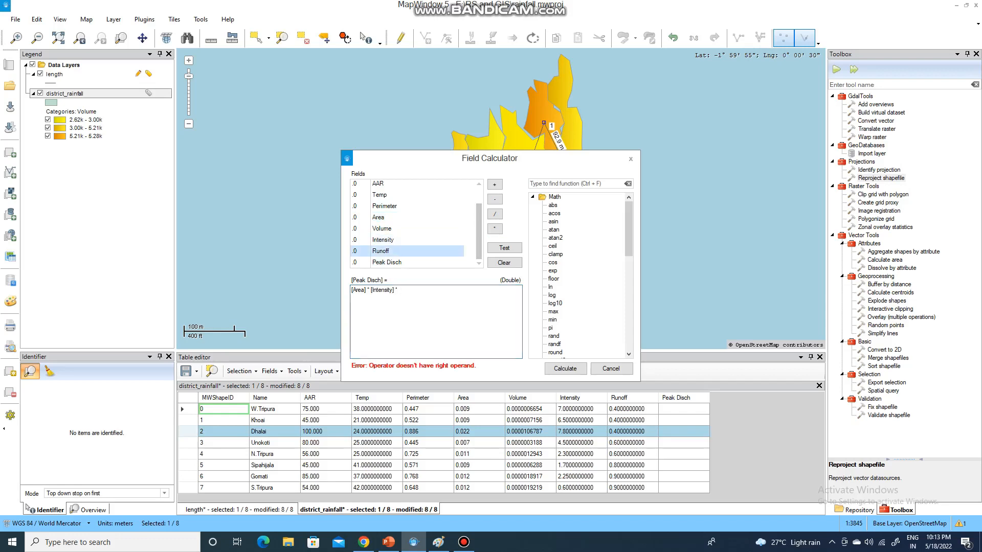
click(495, 228)
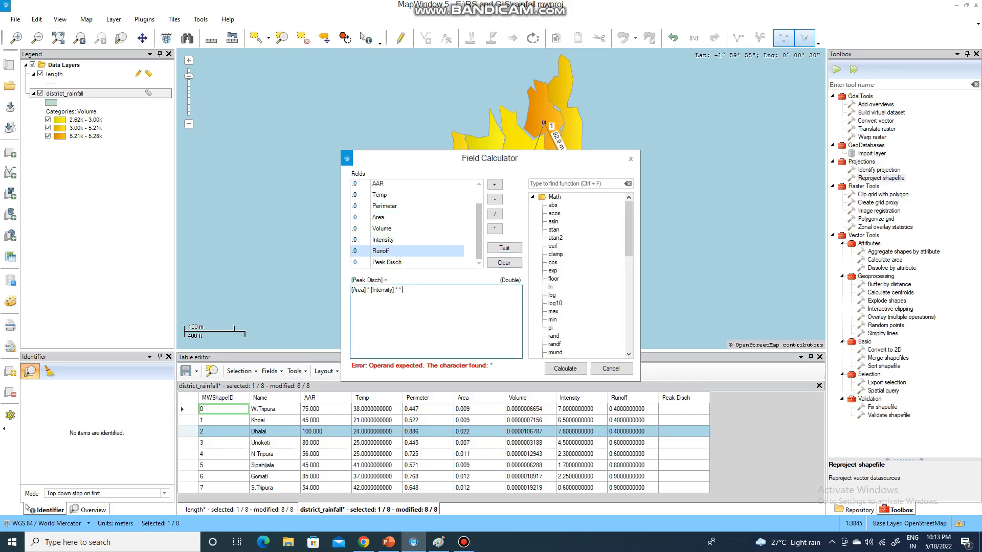
key(BackSpace)
text([Runoff])
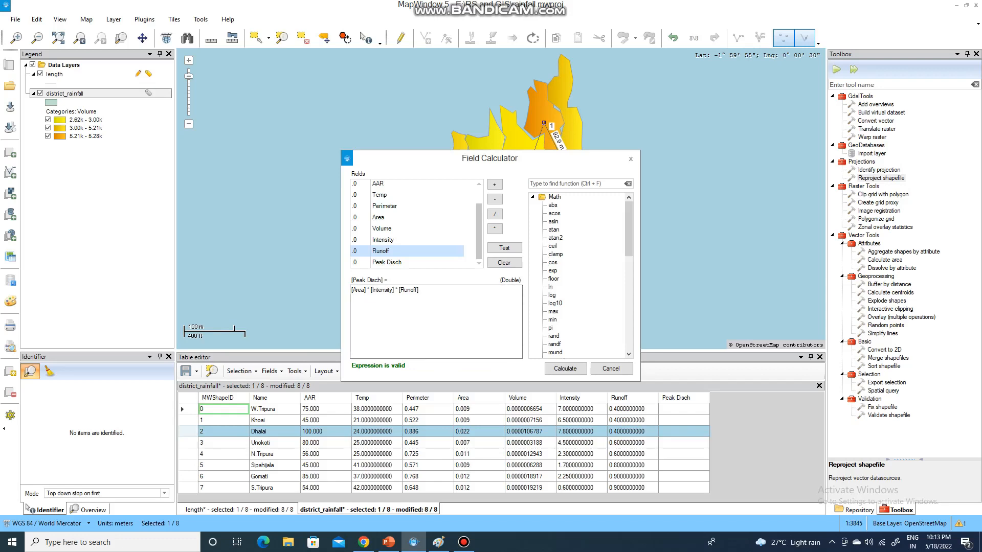
Test the Peak Disch expression and calculate the field for all districts
click(504, 248)
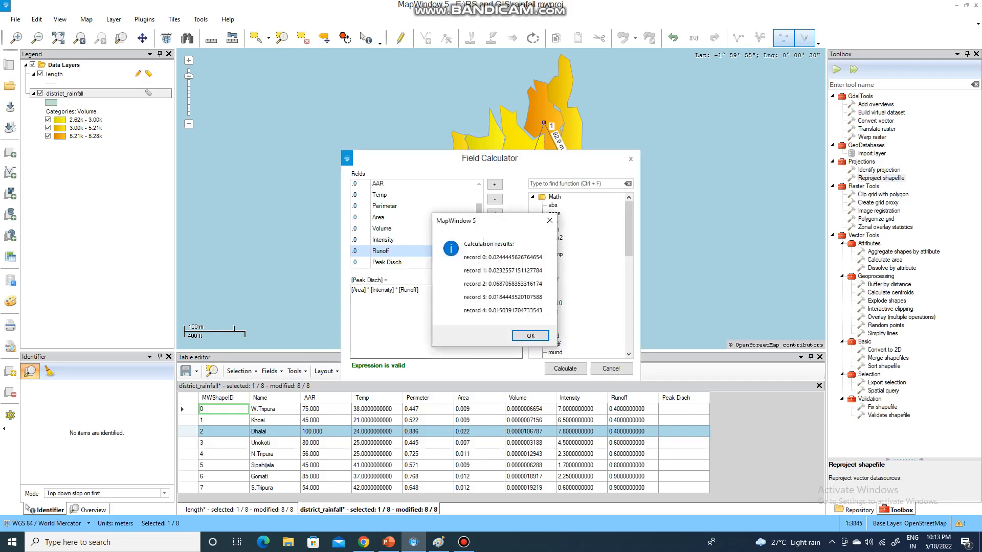
click(530, 336)
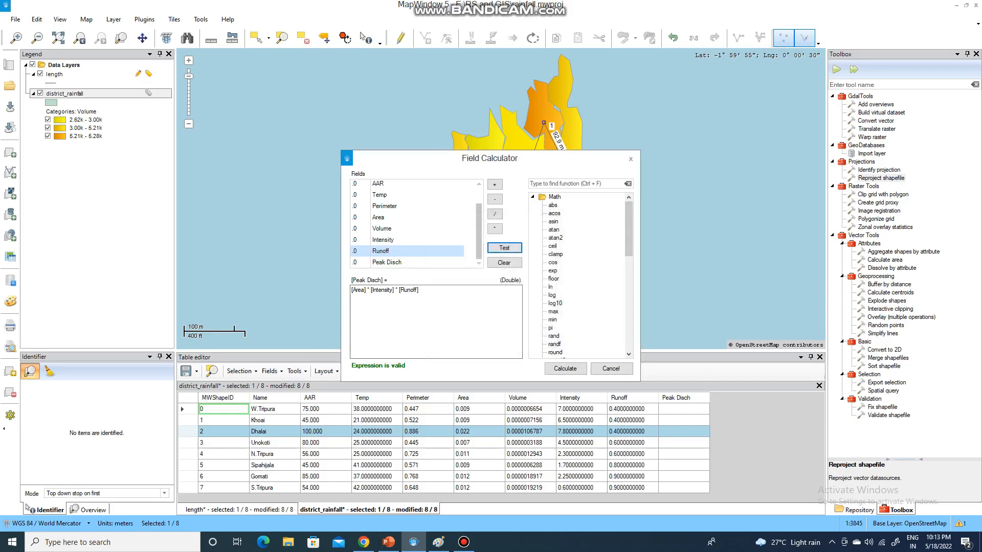
click(565, 368)
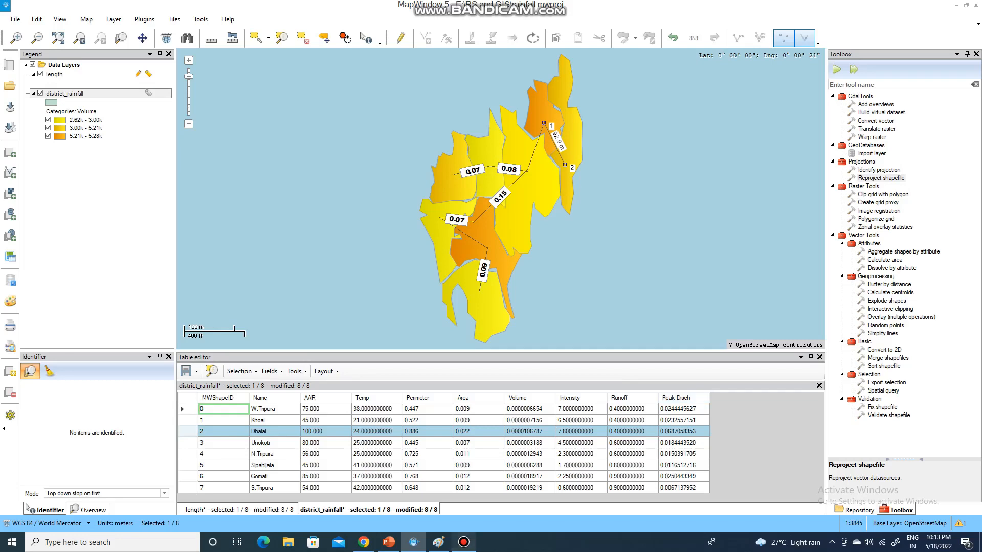
click(463, 542)
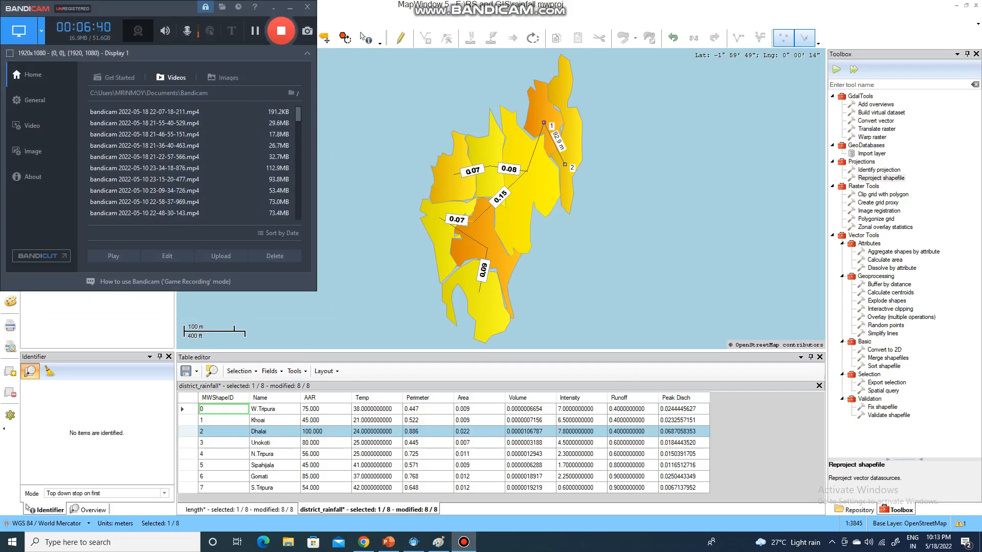
click(27, 507)
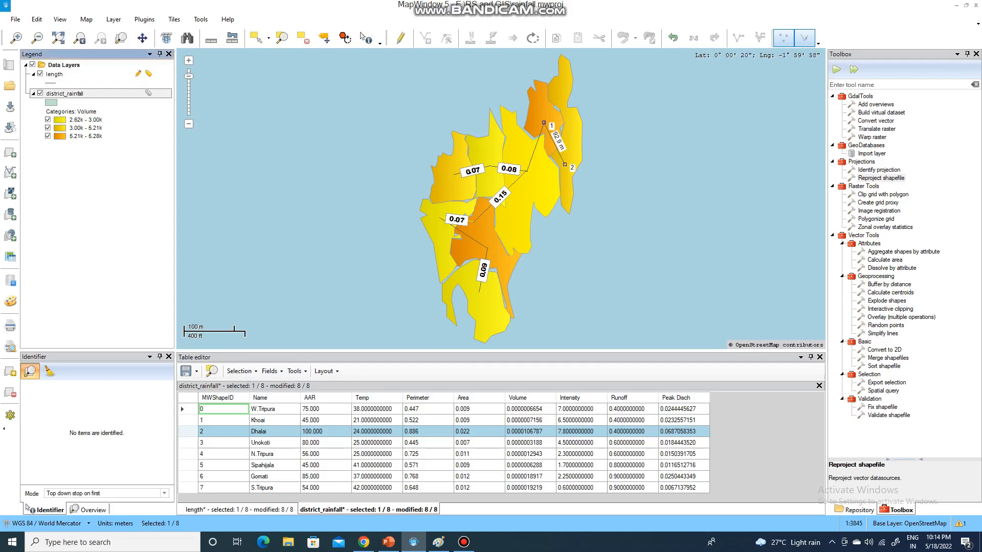
Open the district_rainfall layer's category properties and generate 5 categories based on the Peak Disch field
right_click(69, 95)
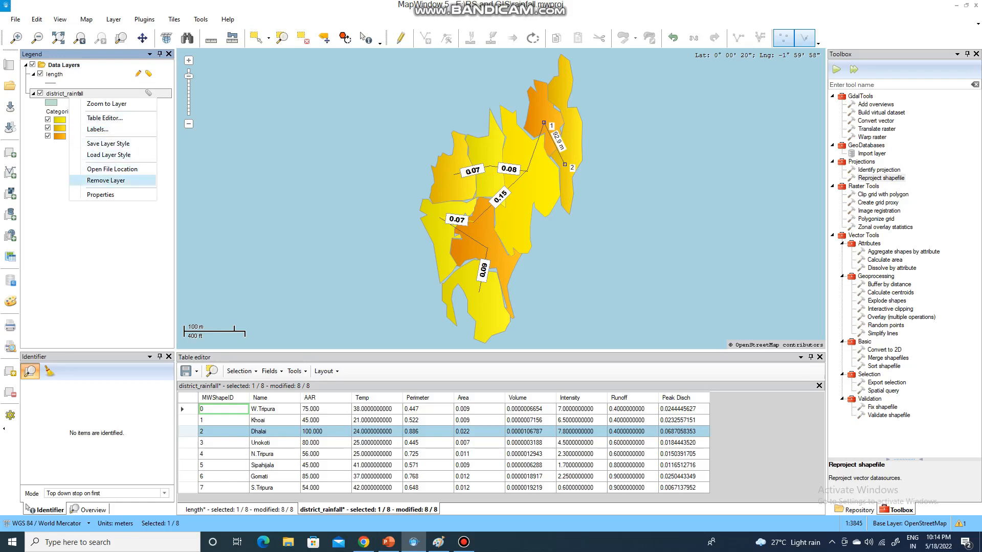
key(Escape)
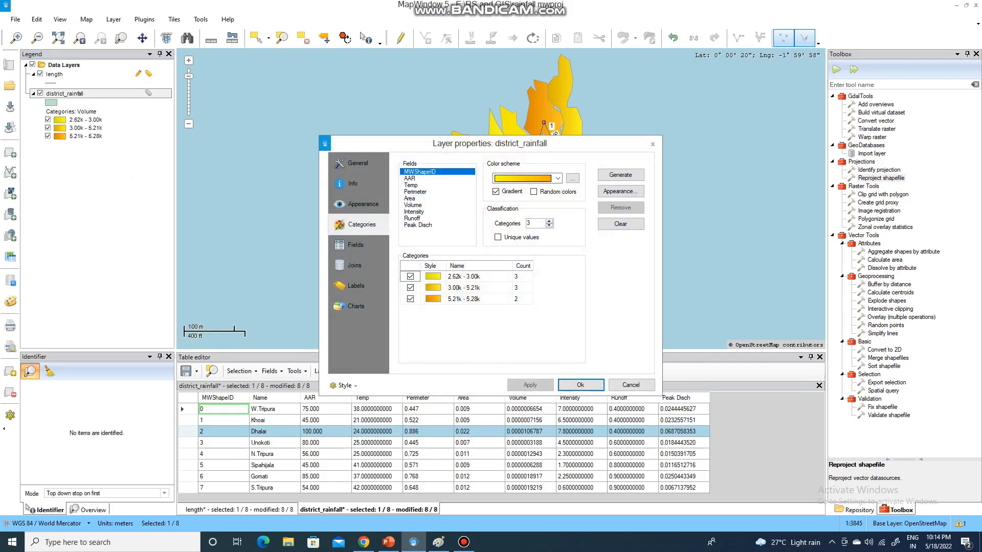
key(End)
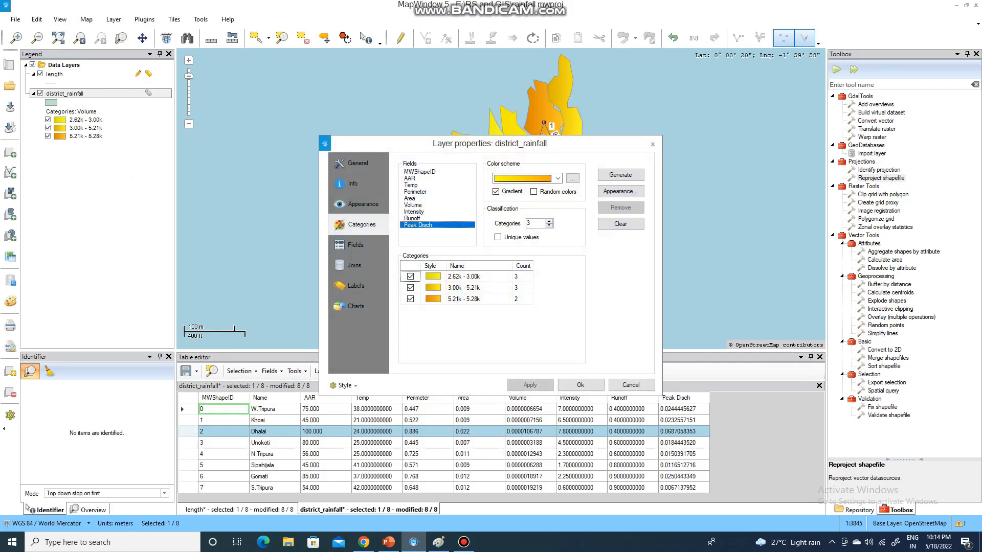
key(Tab)
key(Up)
key(Tab)
key(space)
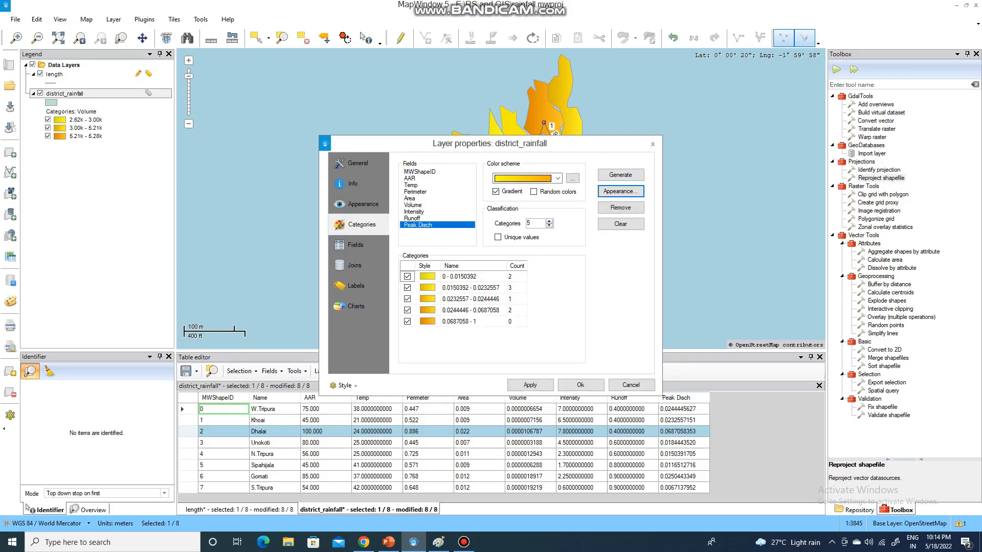
Choose the rainbow color scheme and regenerate the five Peak Disch categories with it
key(shift+Tab)
key(alt+Down)
key(Down)
key(Down)
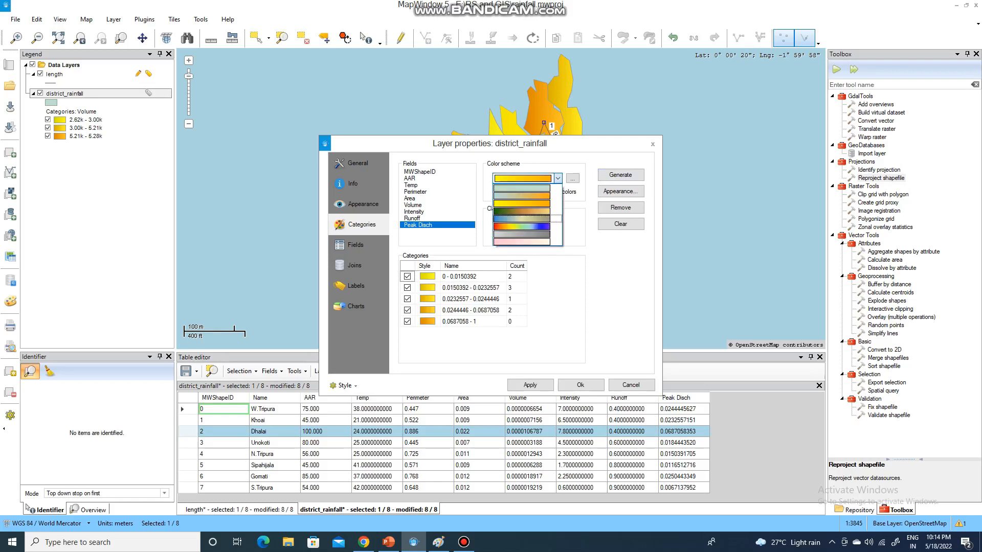
key(Return)
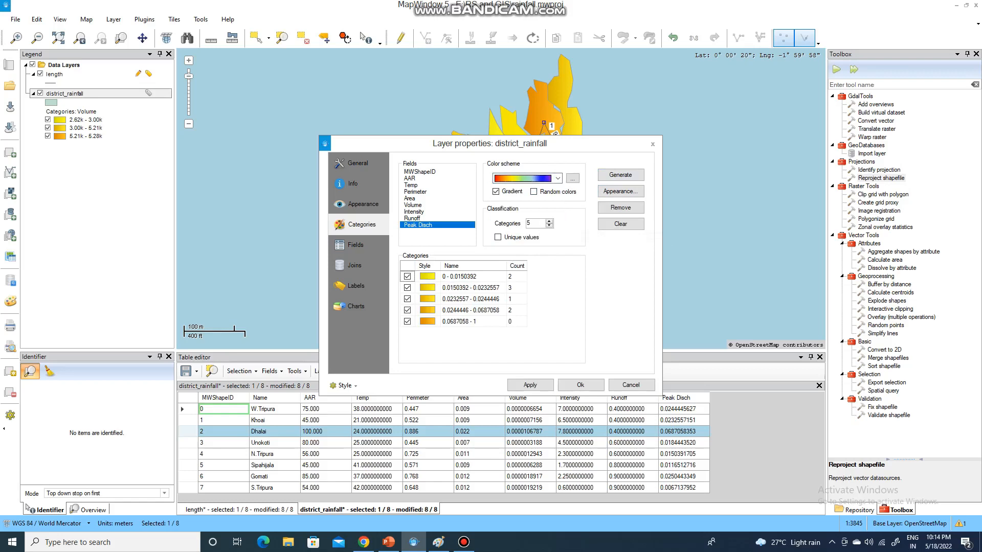
key(Tab)
key(space)
Apply the rainbow Peak Disch categories to the district_rainfall layer and close its properties
key(Tab)
key(Tab)
key(Tab)
key(Tab)
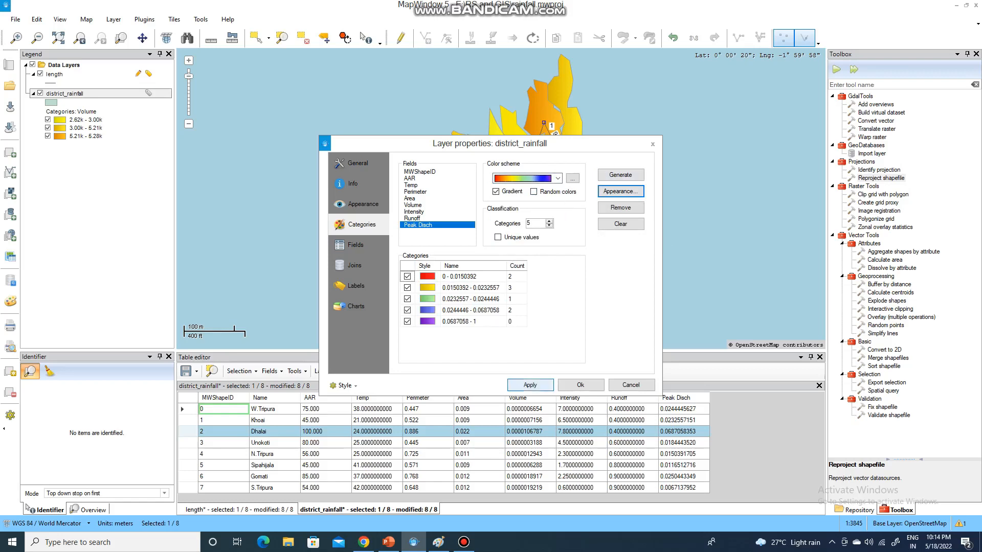
key(space)
key(Tab)
key(space)
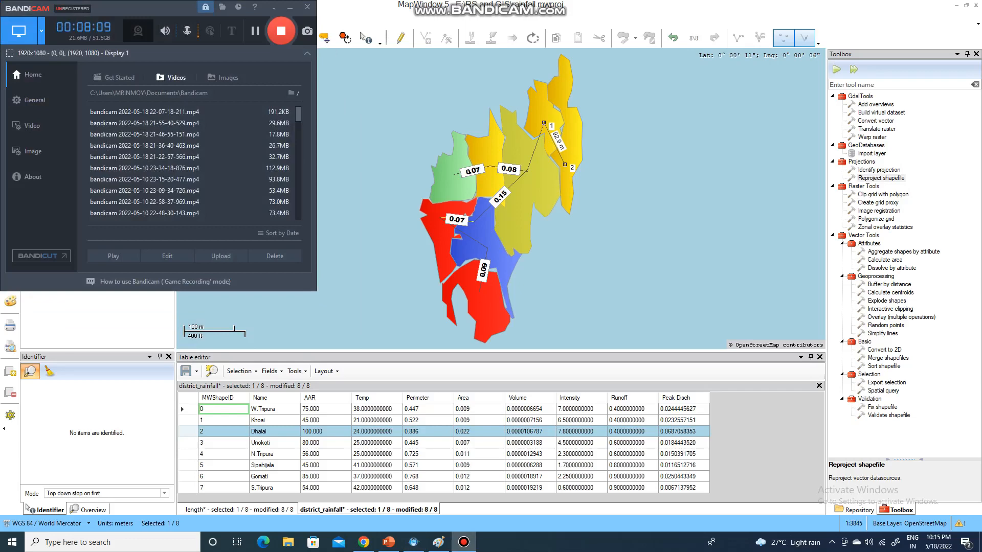
Switch to the Paint notes and mark the peak discharge formula Q = CIA with red freehand strokes
click(27, 507)
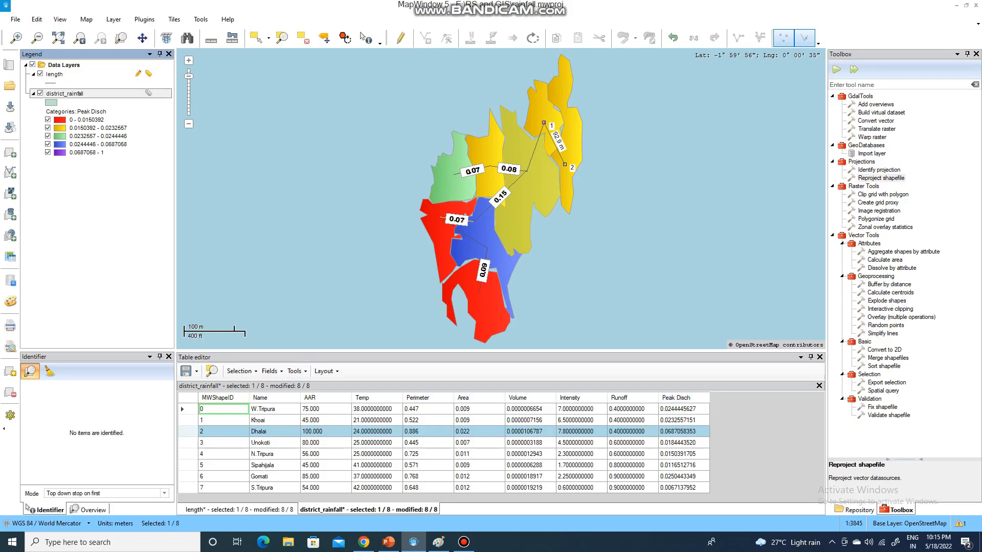
click(439, 542)
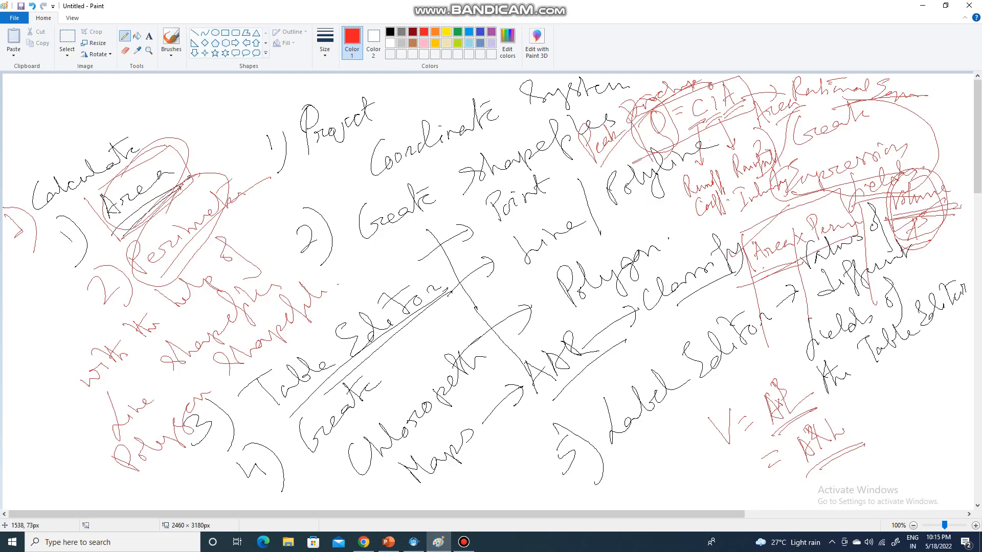
mouse_move(626, 120)
mouse_down()
mouse_move(634, 134)
mouse_move(703, 86)
mouse_up()
drag(618, 135, 703, 95)
click(463, 542)
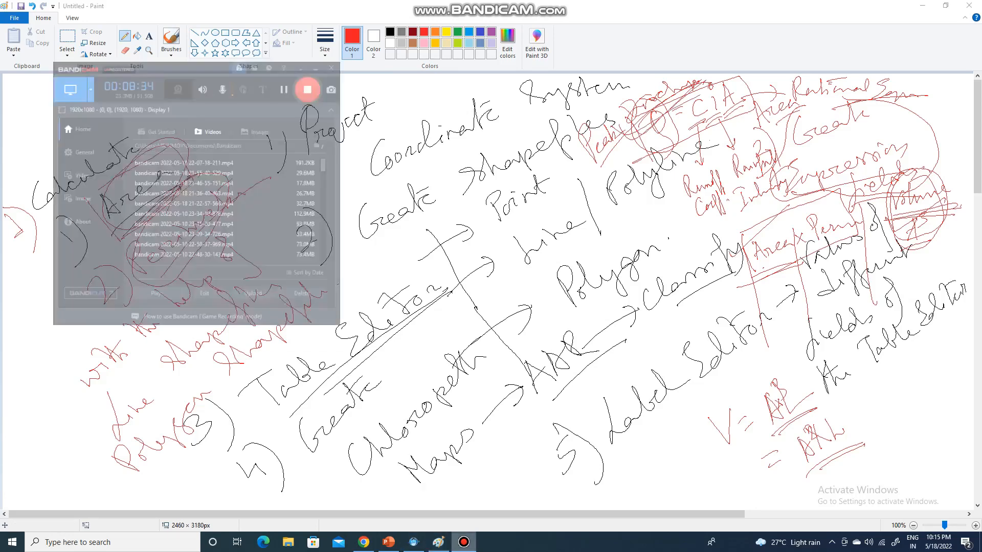
click(464, 542)
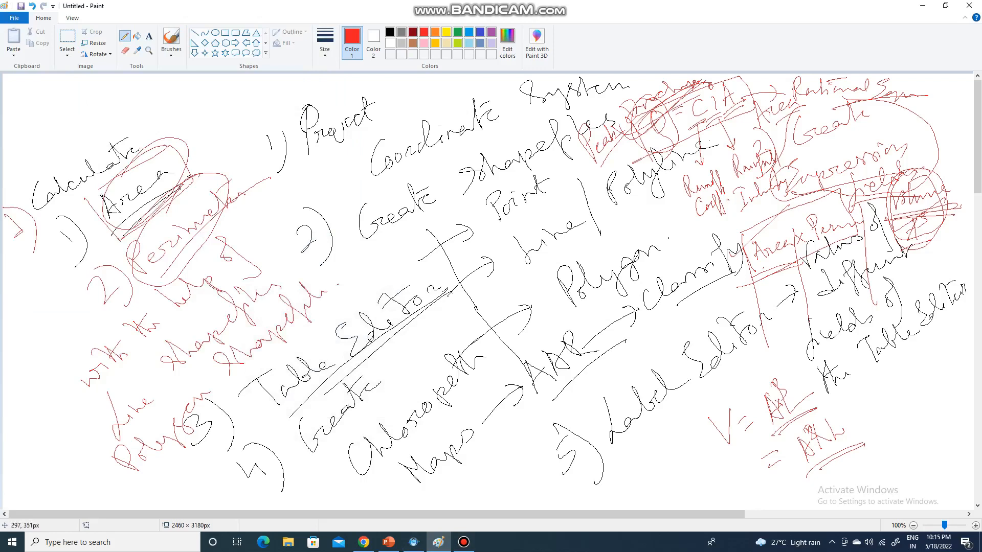
Tick the Area and Perimeter notes in red, and circle the Create Expression note in green
drag(63, 243, 95, 179)
drag(126, 304, 155, 209)
click(458, 32)
mouse_move(800, 108)
mouse_down()
mouse_move(876, 175)
mouse_move(803, 115)
mouse_move(807, 147)
mouse_up()
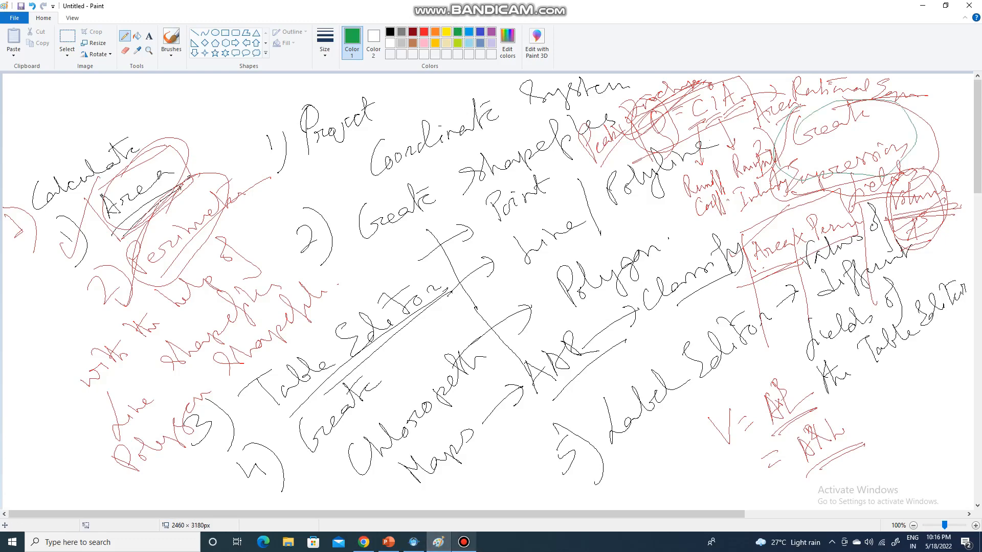
click(464, 542)
click(464, 542)
Mark the Area x Perimeter, Volume, Q = CIA and Create Expression notes with green freehand strokes
mouse_move(738, 258)
mouse_down()
mouse_move(793, 217)
mouse_move(818, 225)
mouse_move(852, 198)
mouse_up()
mouse_move(899, 225)
mouse_down()
mouse_move(905, 258)
mouse_move(931, 198)
mouse_move(915, 228)
mouse_move(890, 224)
mouse_up()
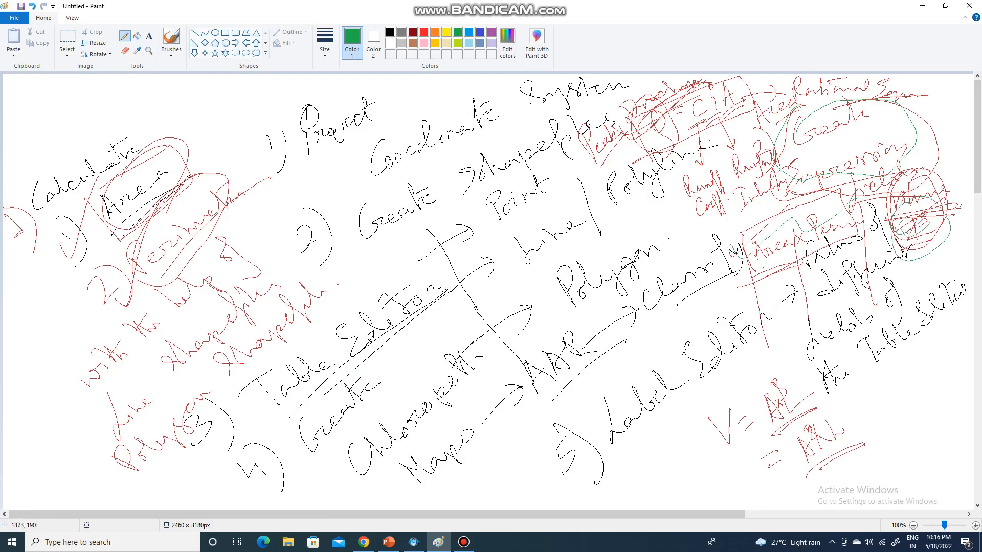
mouse_move(630, 125)
mouse_down()
mouse_move(742, 87)
mouse_move(634, 163)
mouse_move(628, 138)
mouse_up()
mouse_move(802, 108)
mouse_down()
mouse_move(946, 107)
mouse_move(785, 105)
mouse_up()
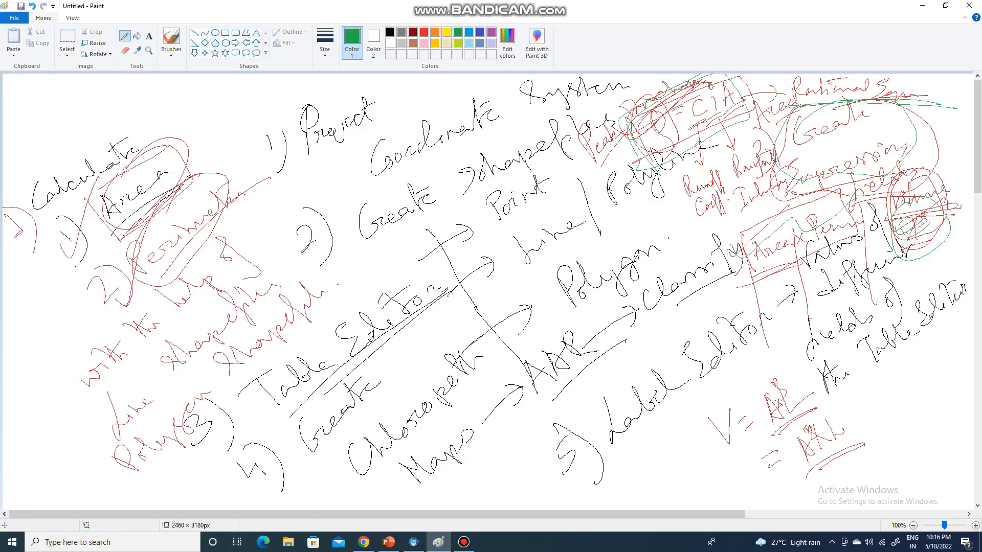
click(463, 542)
click(463, 542)
Switch back to MapWindow and open the Field Calculator for the Peak Disch field to review its expression
key(alt+Tab)
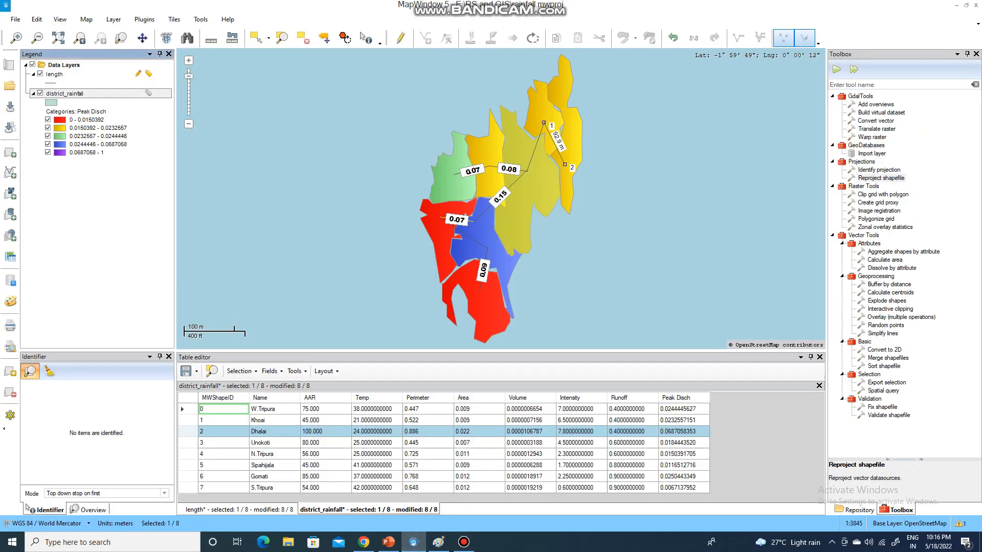
right_click(678, 401)
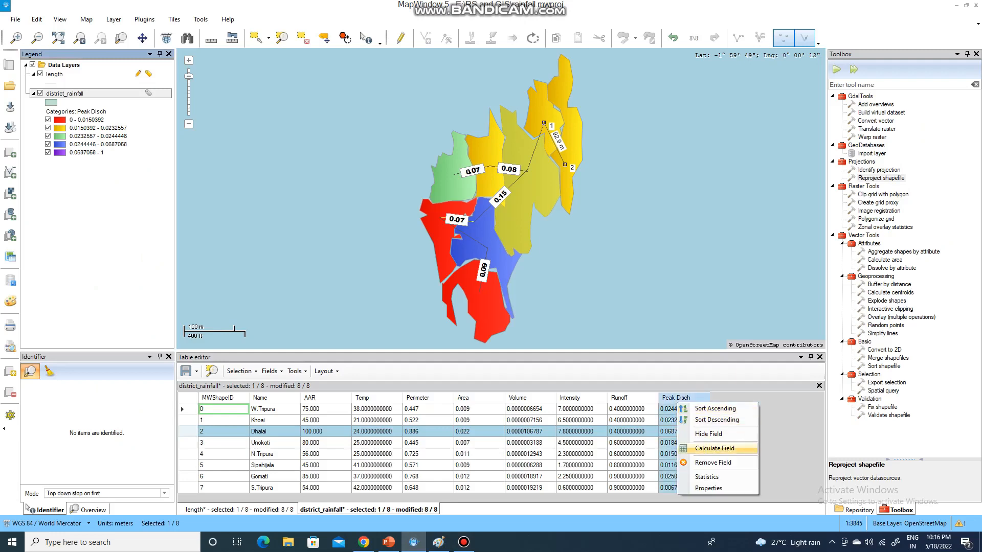
click(715, 449)
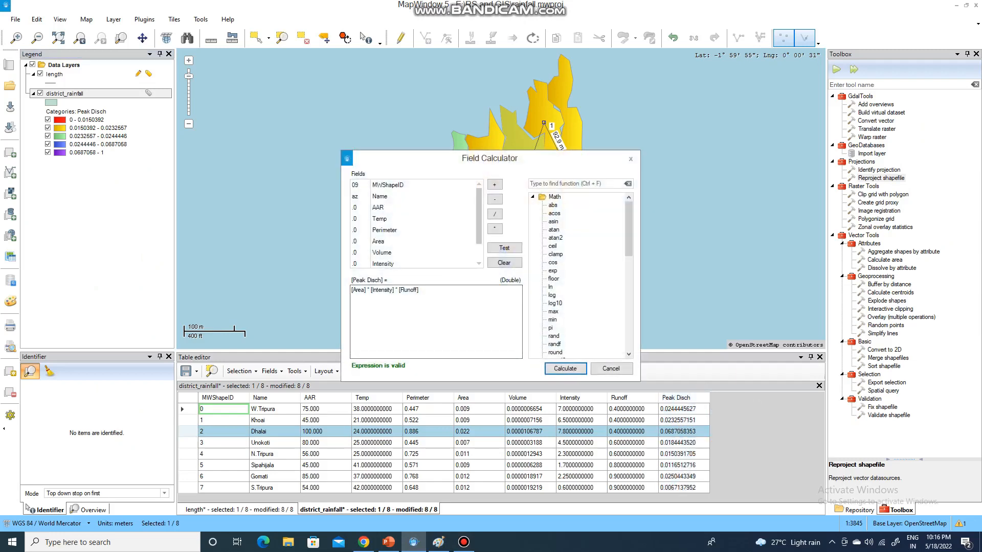
click(463, 542)
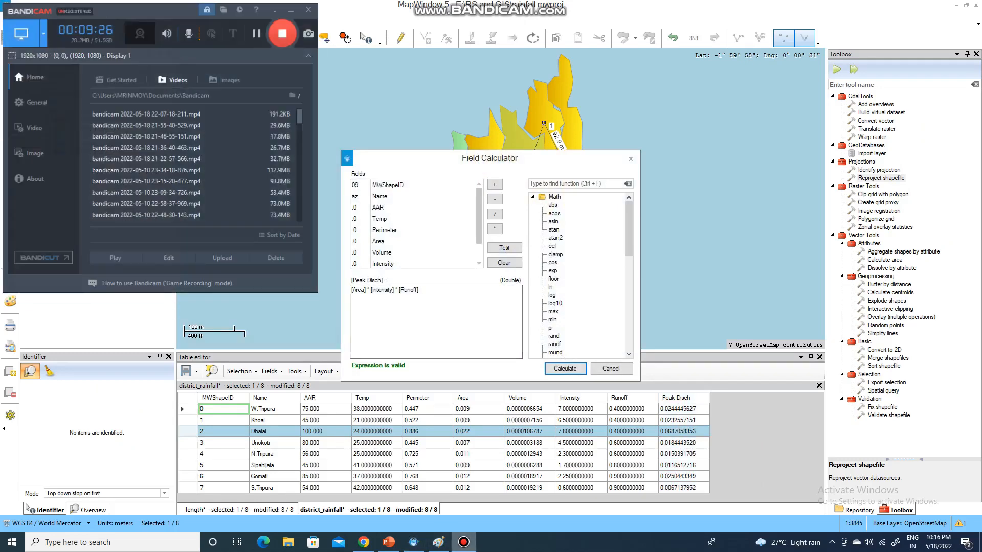